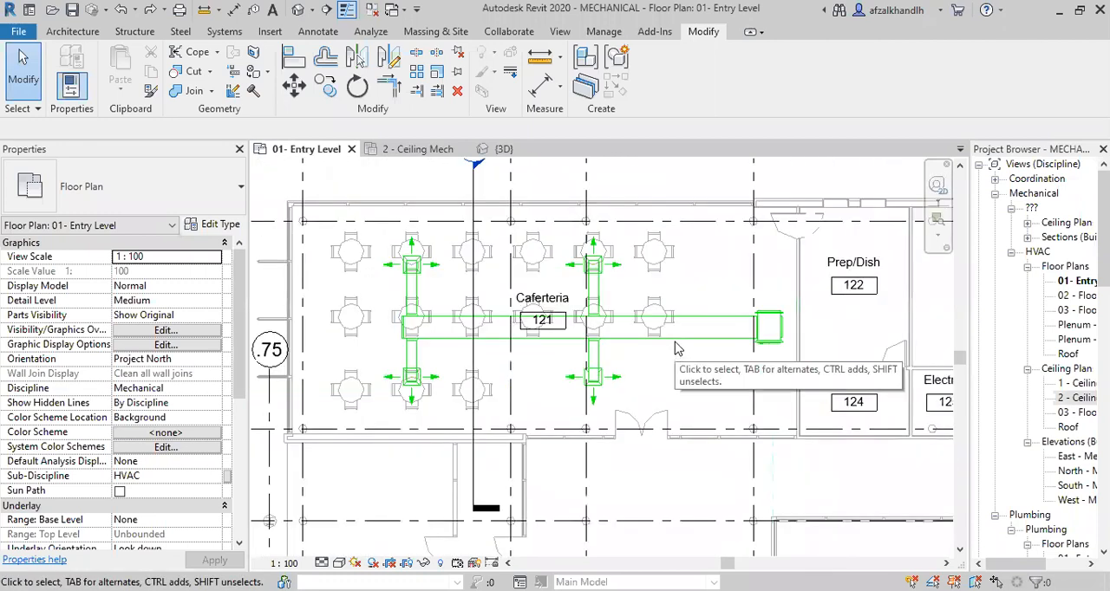
Select the main supply duct in the Caferteria and examine its run and its connection to the equipment at its end.
click(677, 346)
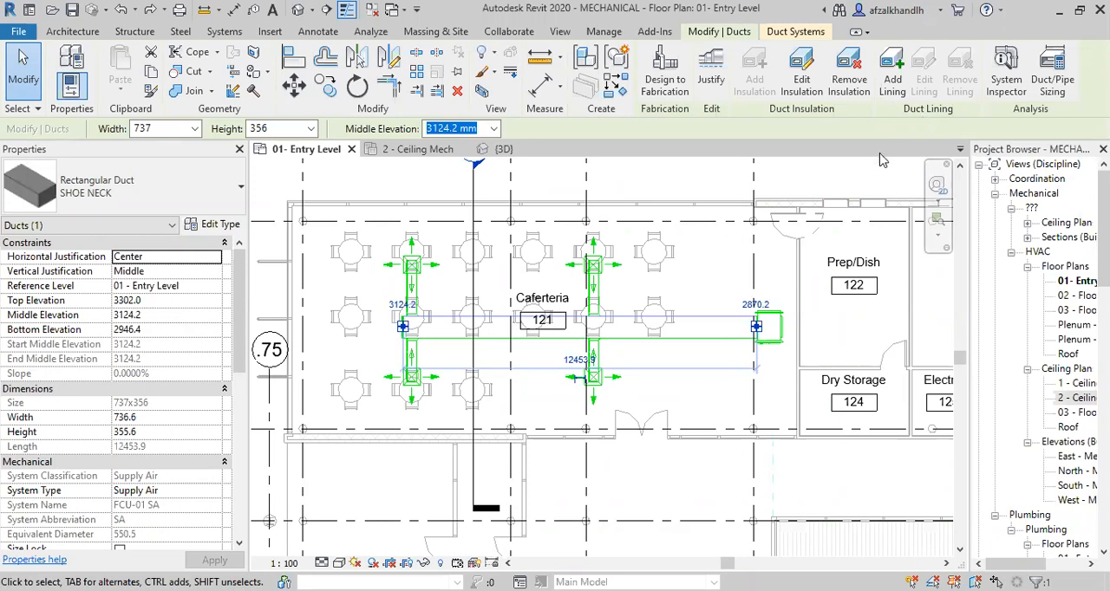
scroll(735, 341, up, 4)
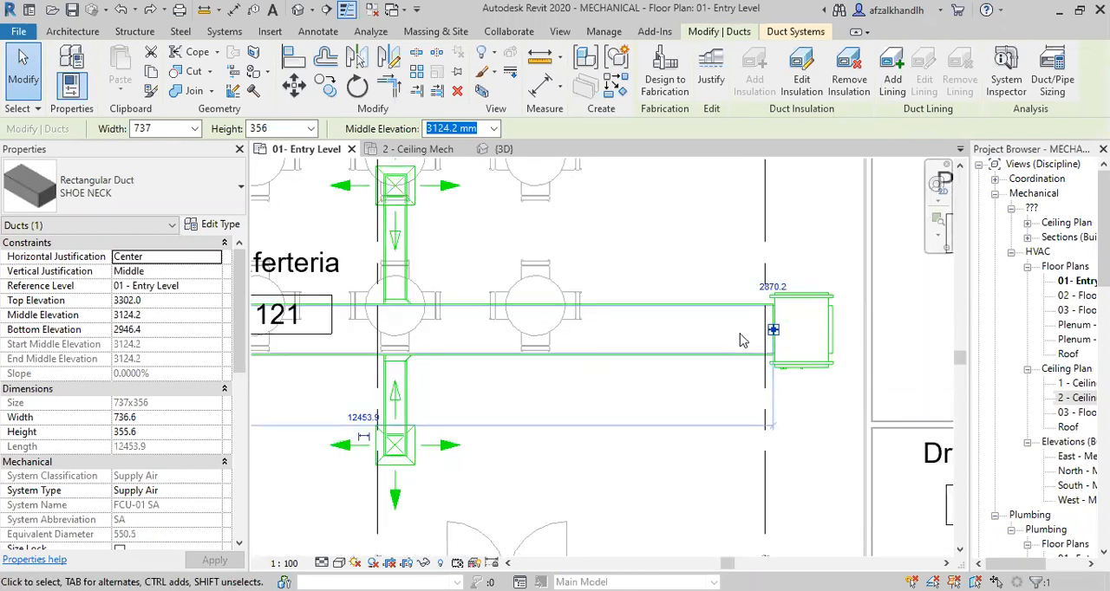
scroll(739, 340, up, 2)
scroll(747, 336, up, 2)
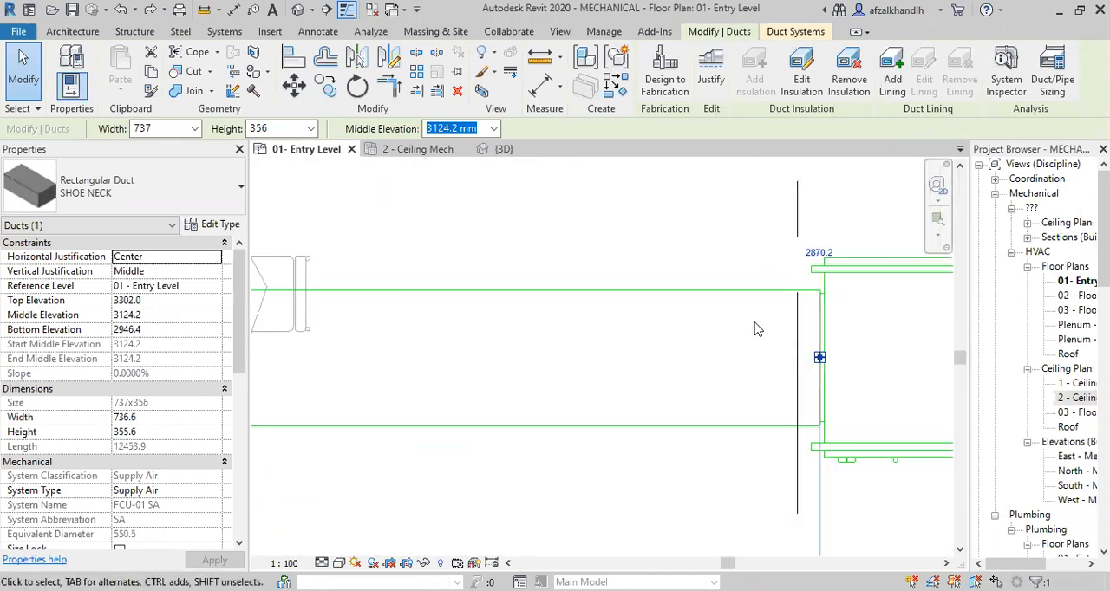
scroll(737, 312, down, 4)
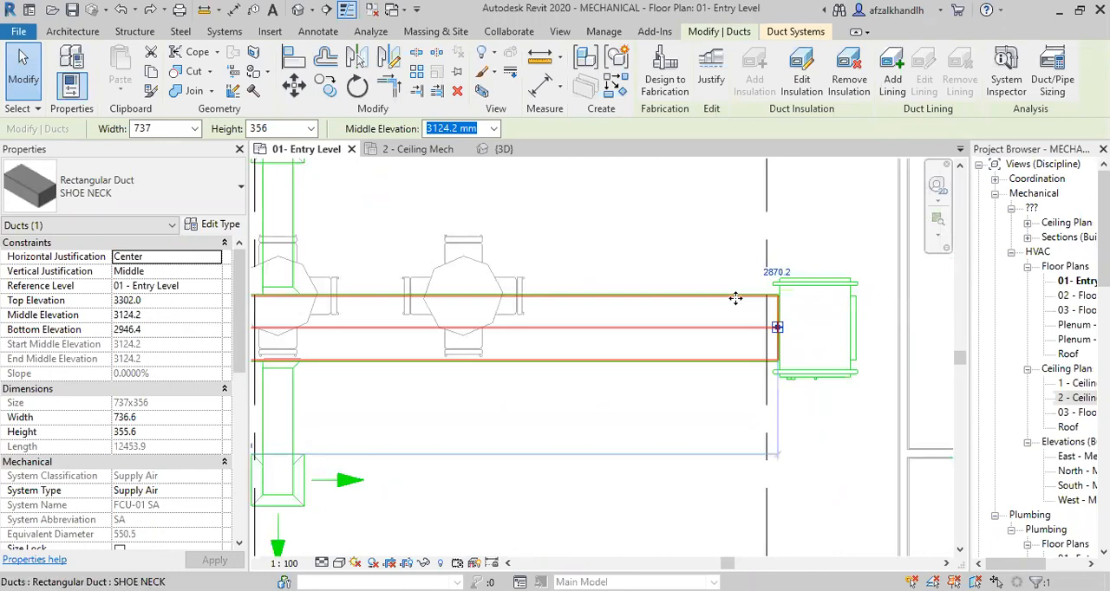
scroll(798, 308, up, 4)
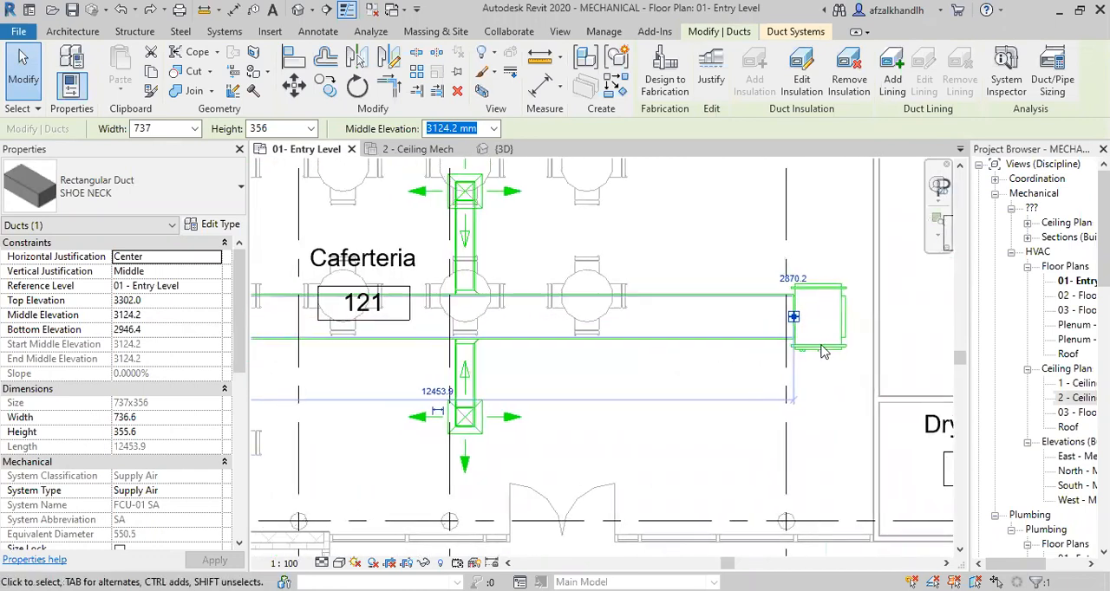
scroll(774, 317, up, 2)
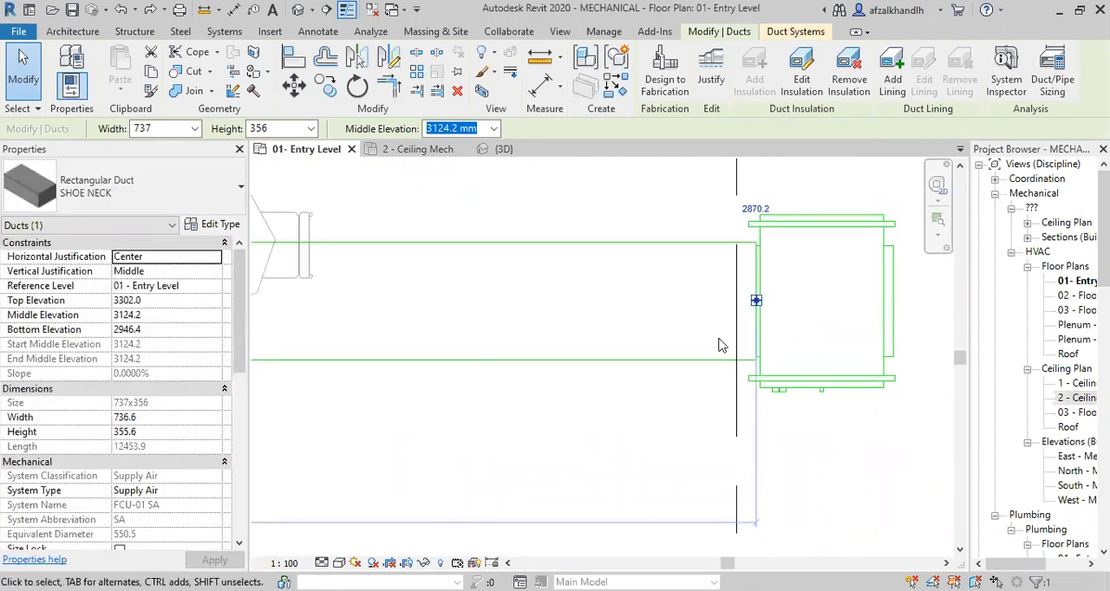
scroll(625, 291, down, 3)
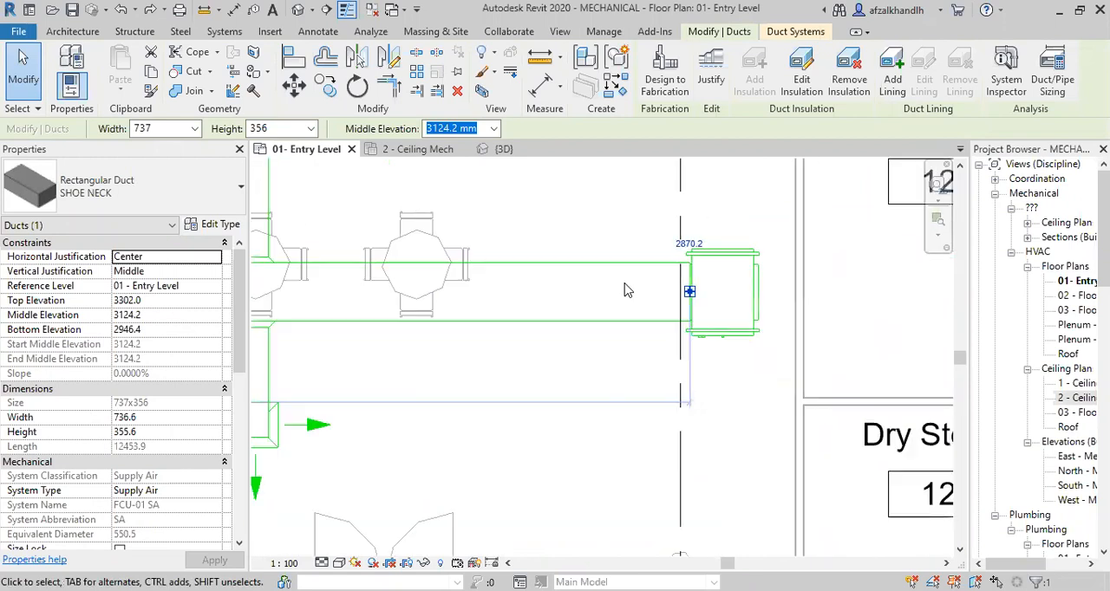
scroll(565, 336, down, 1)
middle_drag(615, 348, 681, 353)
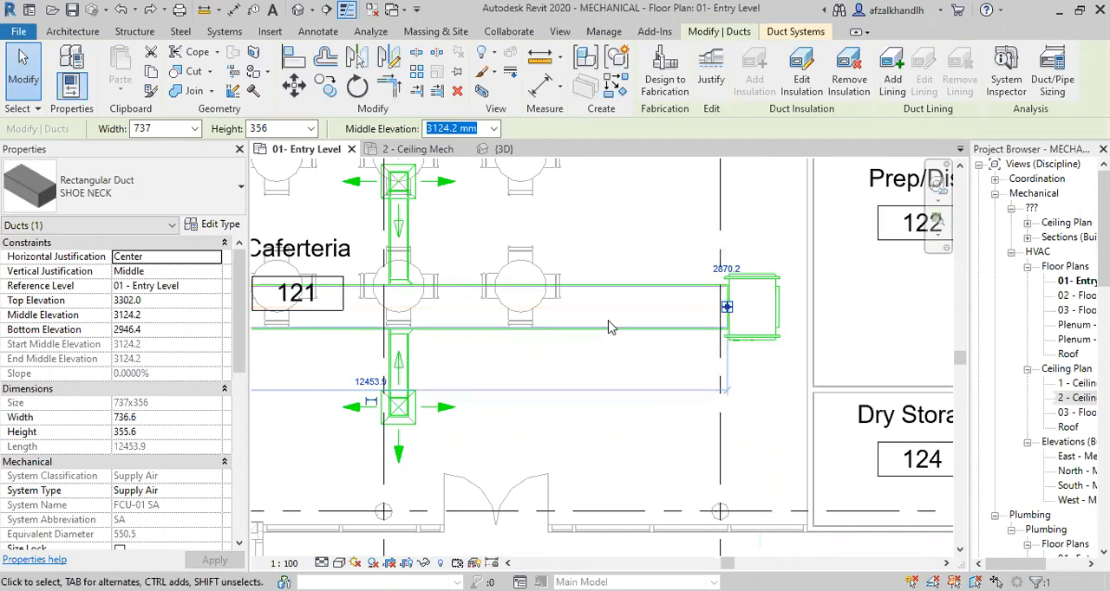
middle_drag(625, 357, 639, 359)
scroll(678, 347, down, 2)
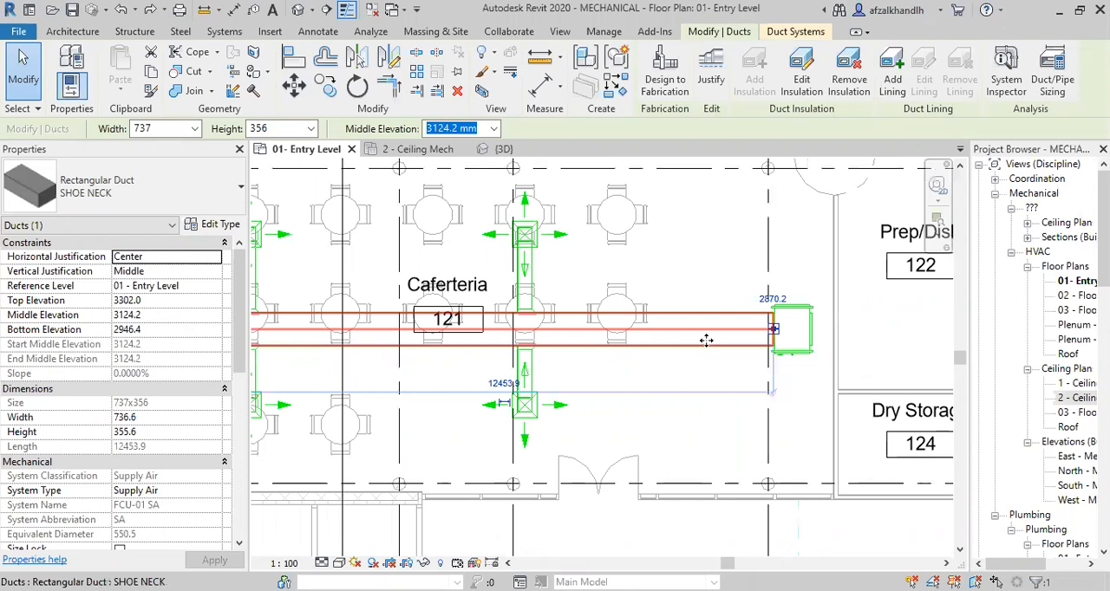
scroll(706, 340, up, 1)
scroll(702, 339, up, 1)
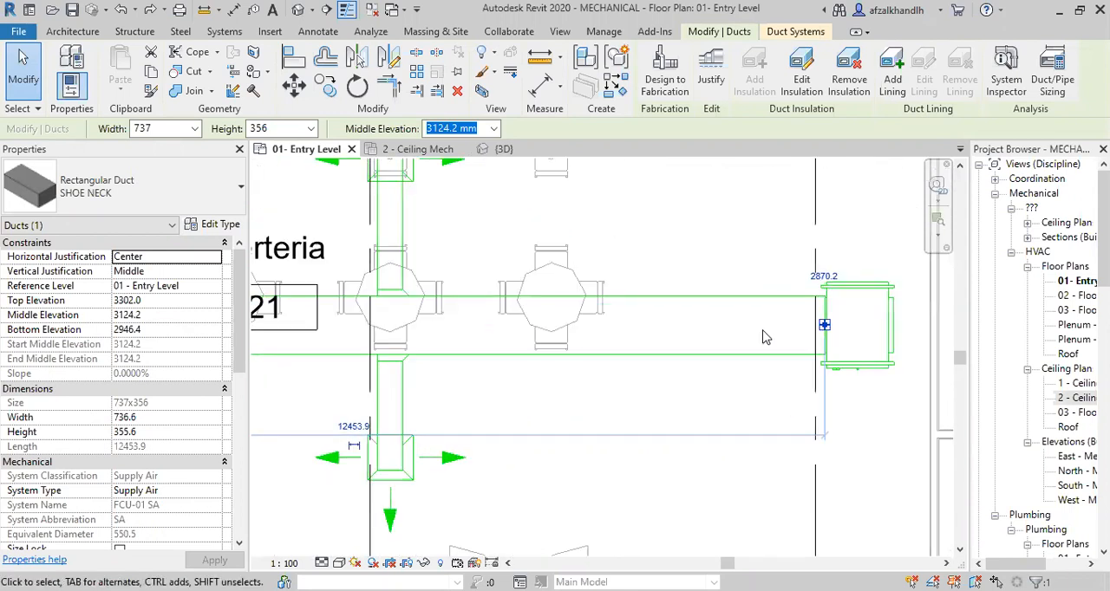
scroll(766, 337, up, 1)
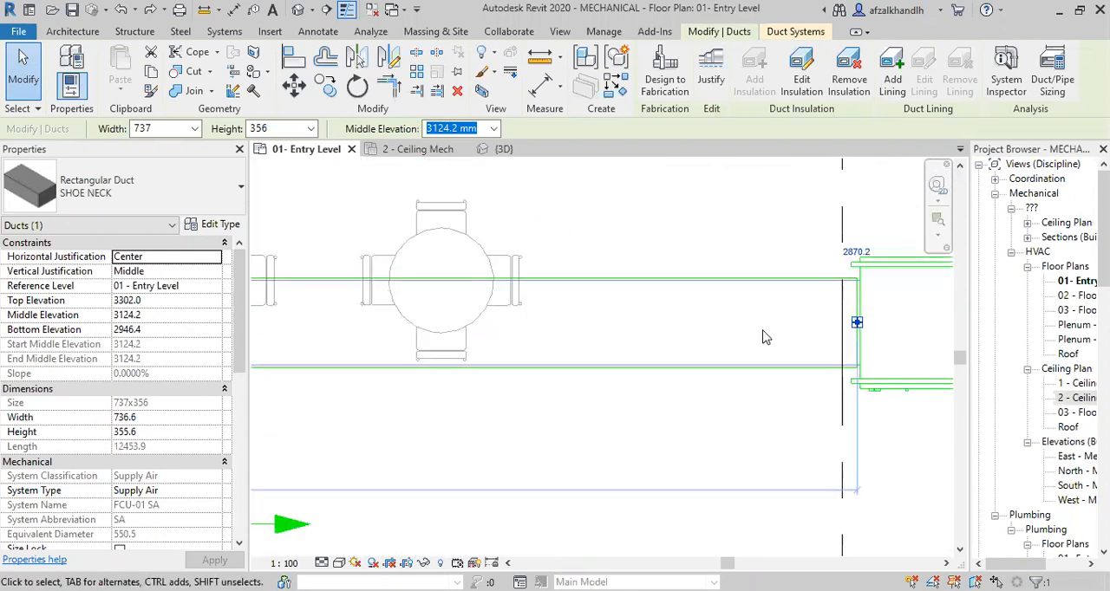
scroll(765, 337, down, 2)
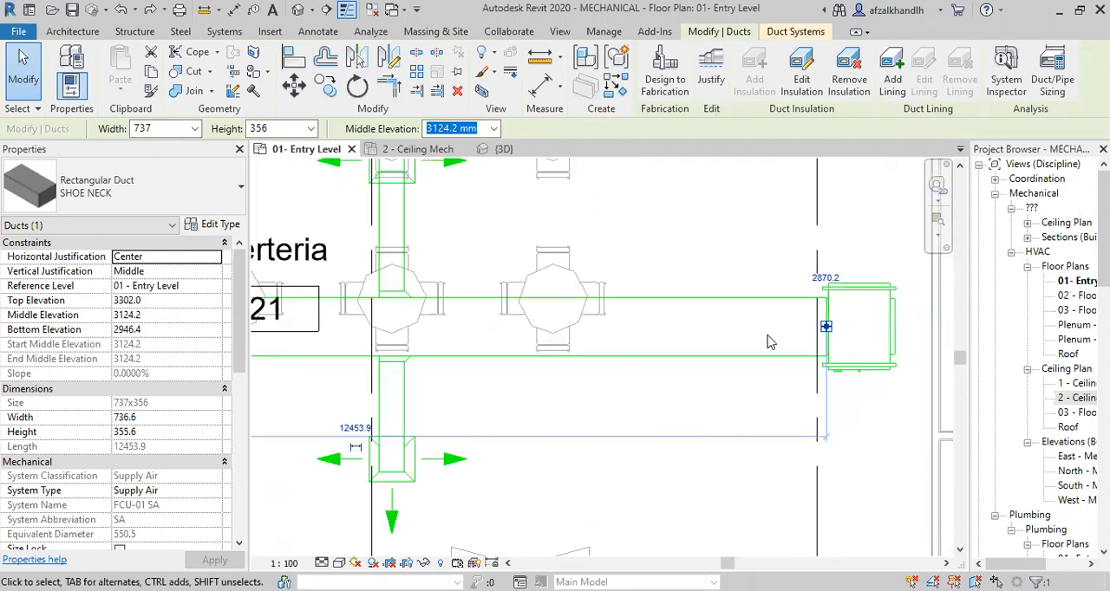
middle_drag(680, 381, 763, 378)
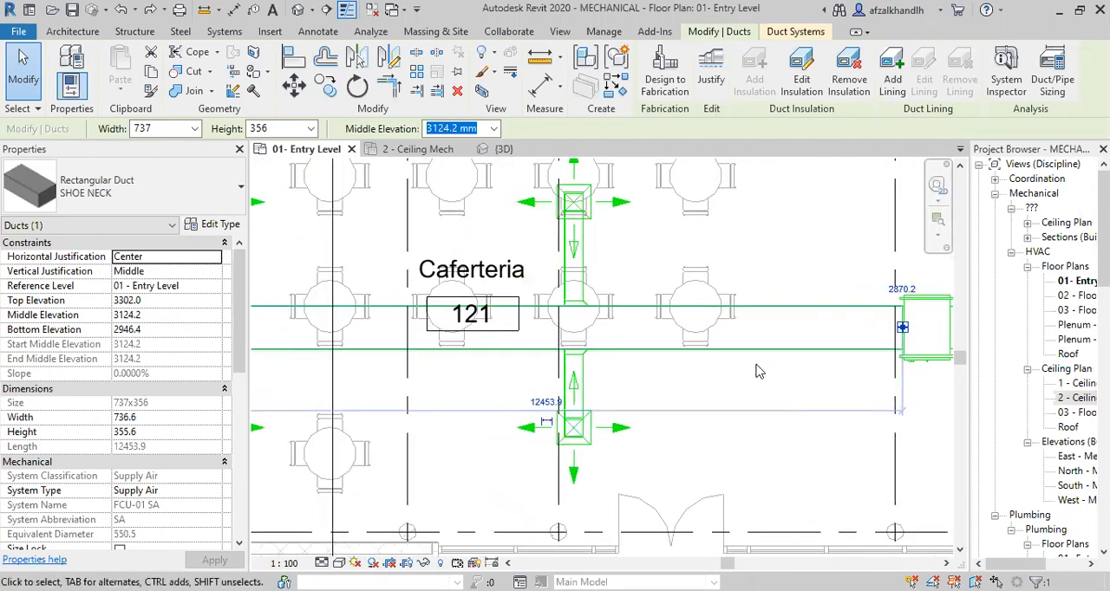
scroll(755, 371, down, 1)
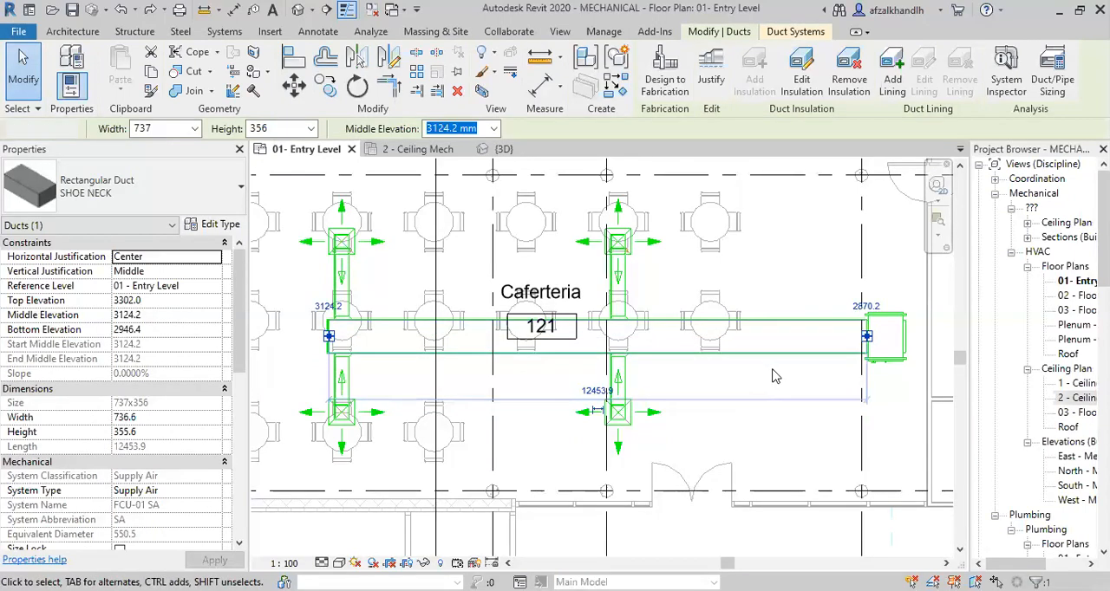
click(774, 376)
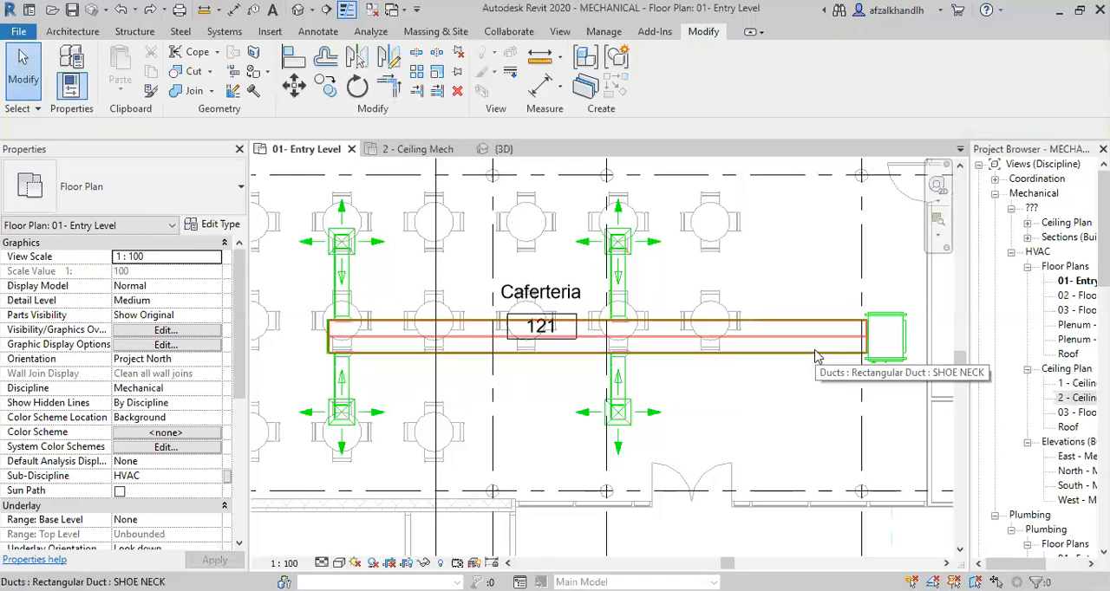
Examine the branch ducts and air terminals along the Caferteria's main supply duct.
scroll(824, 356, up, 2)
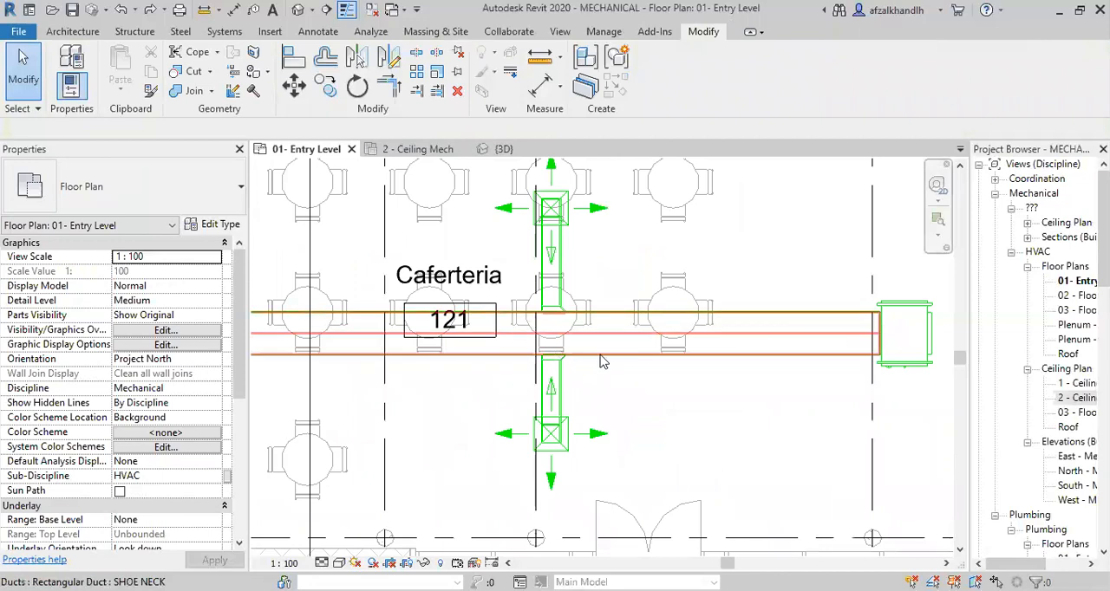
scroll(780, 360, down, 1)
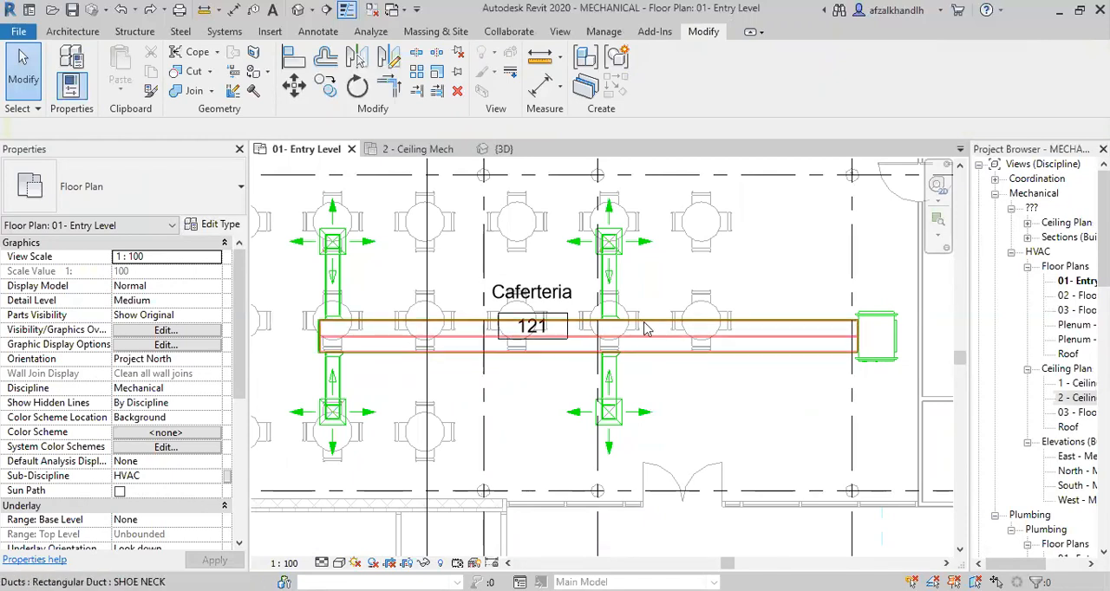
scroll(609, 276, up, 3)
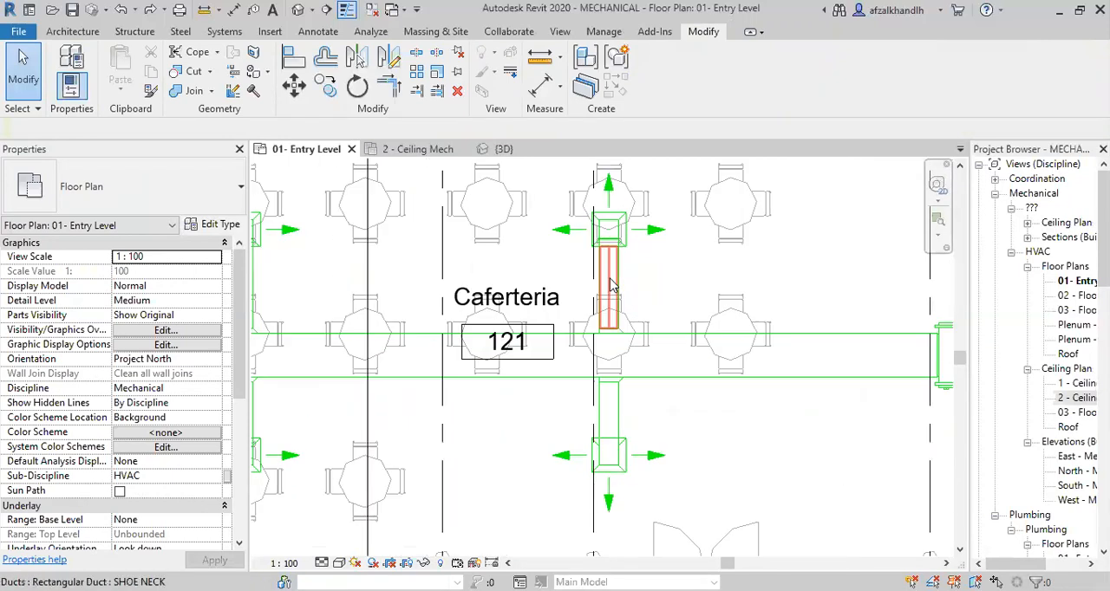
scroll(611, 262, down, 2)
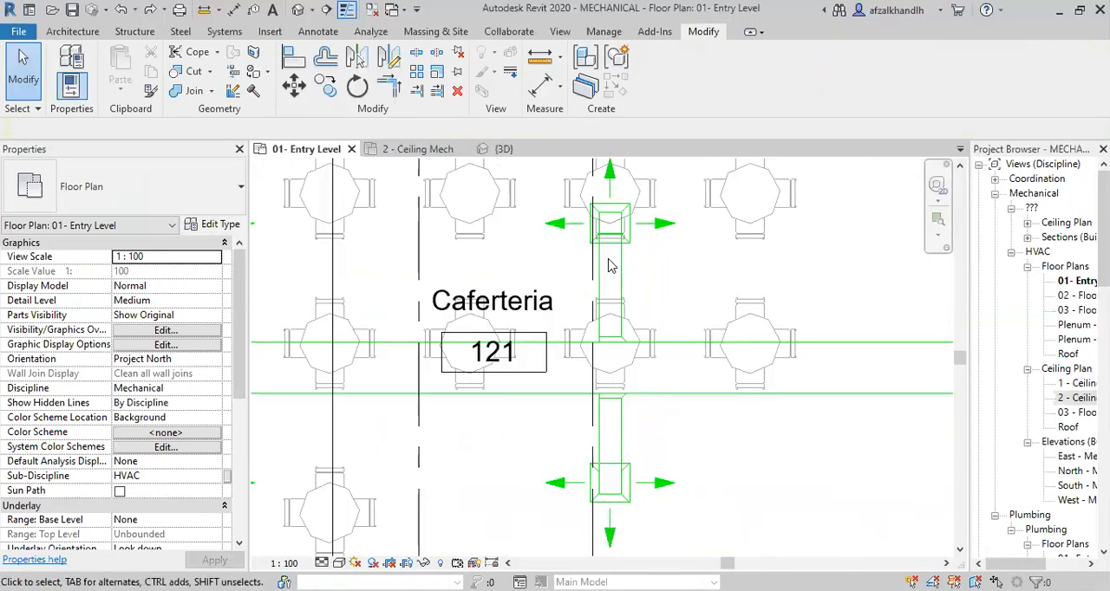
middle_drag(789, 347, 772, 359)
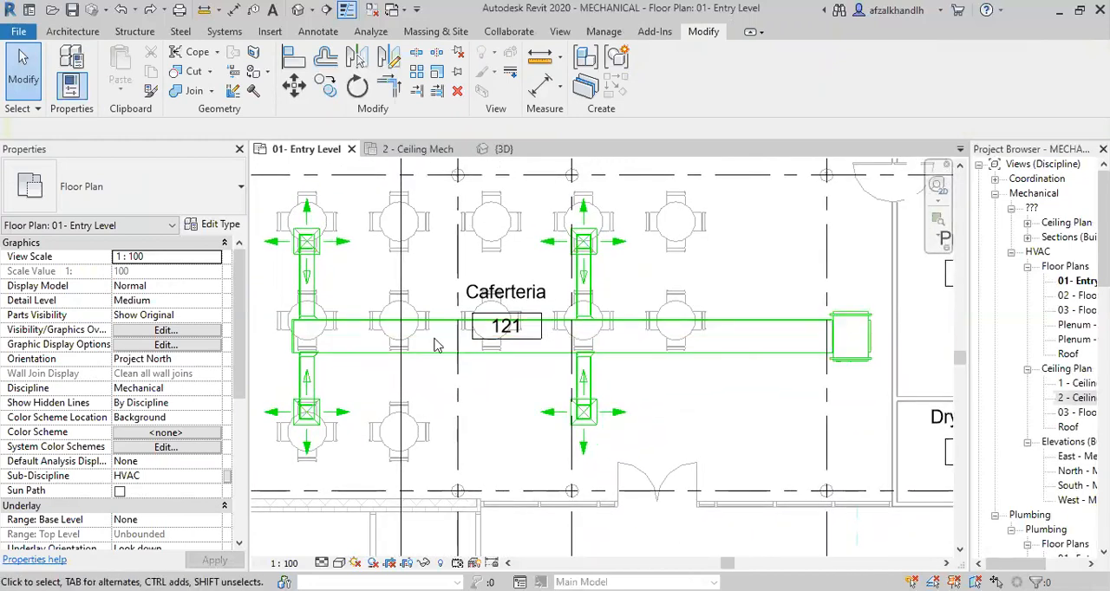
scroll(809, 345, up, 1)
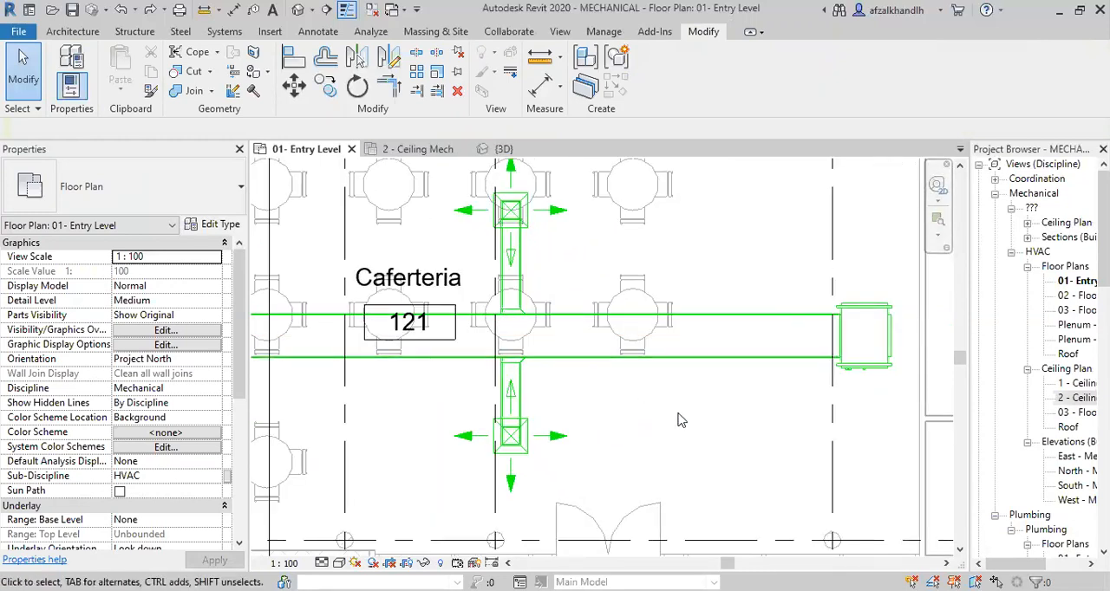
scroll(725, 401, down, 1)
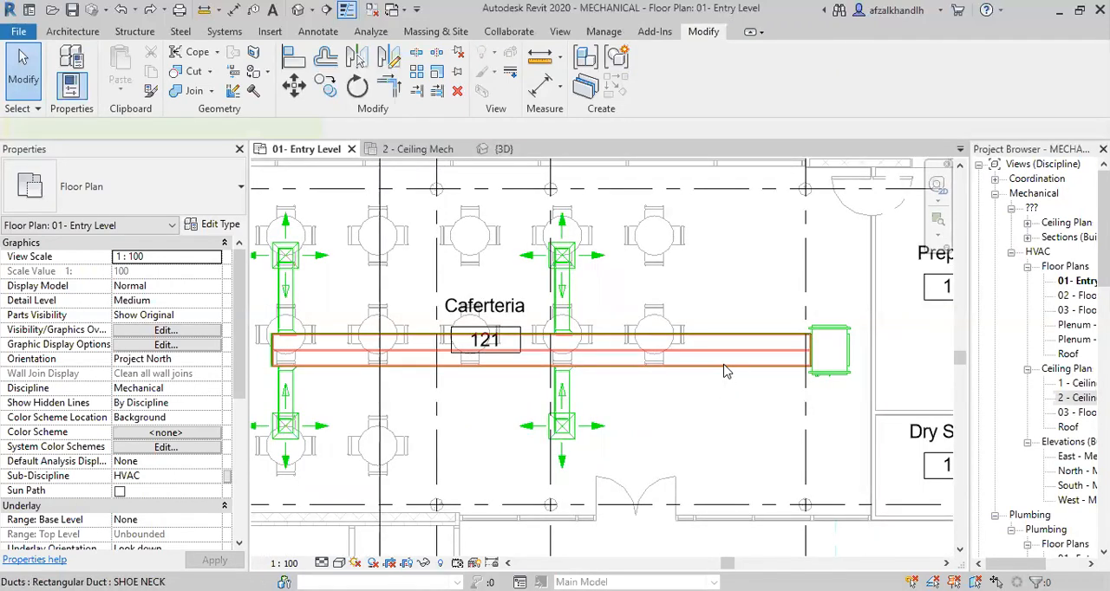
Add a Fiberglass Board lining with a thickness of 25 mm to the Caferteria's main supply duct.
click(725, 369)
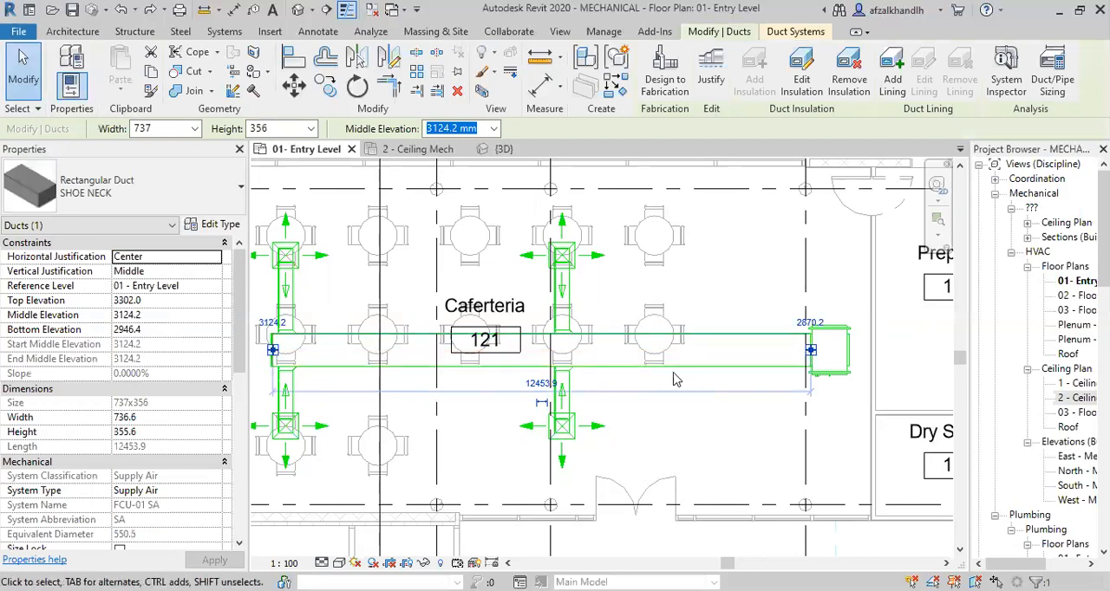
click(893, 87)
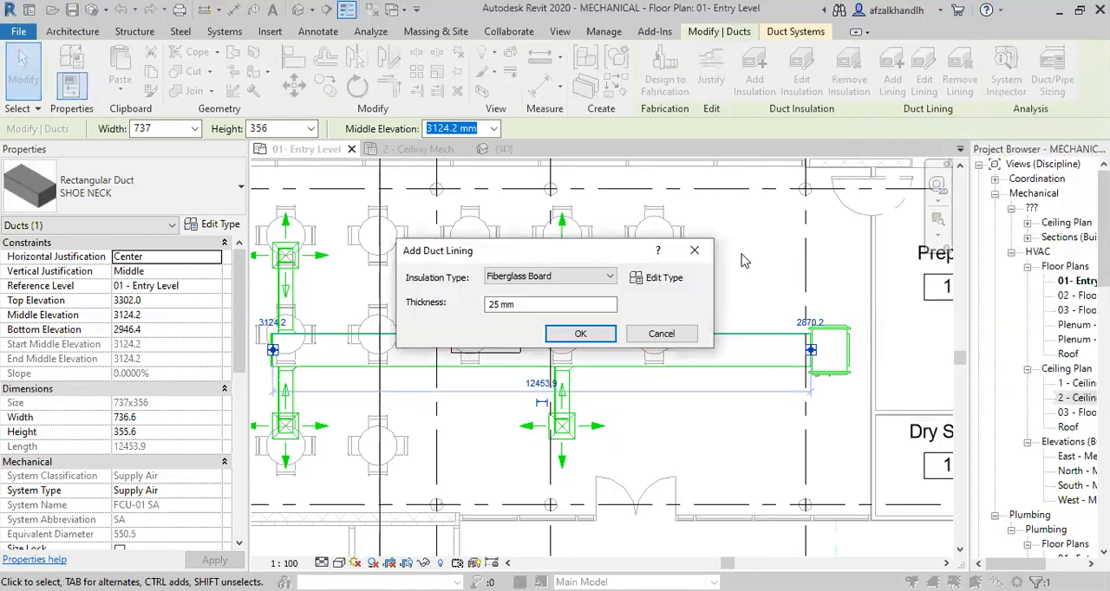
click(538, 277)
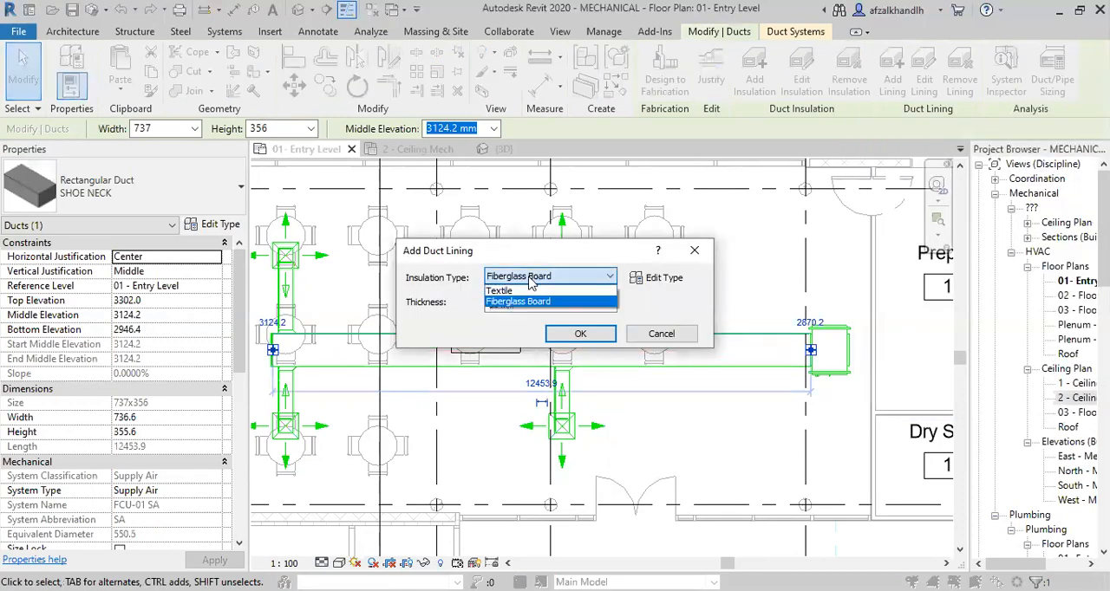
click(518, 301)
click(503, 305)
drag(505, 305, 458, 307)
click(522, 304)
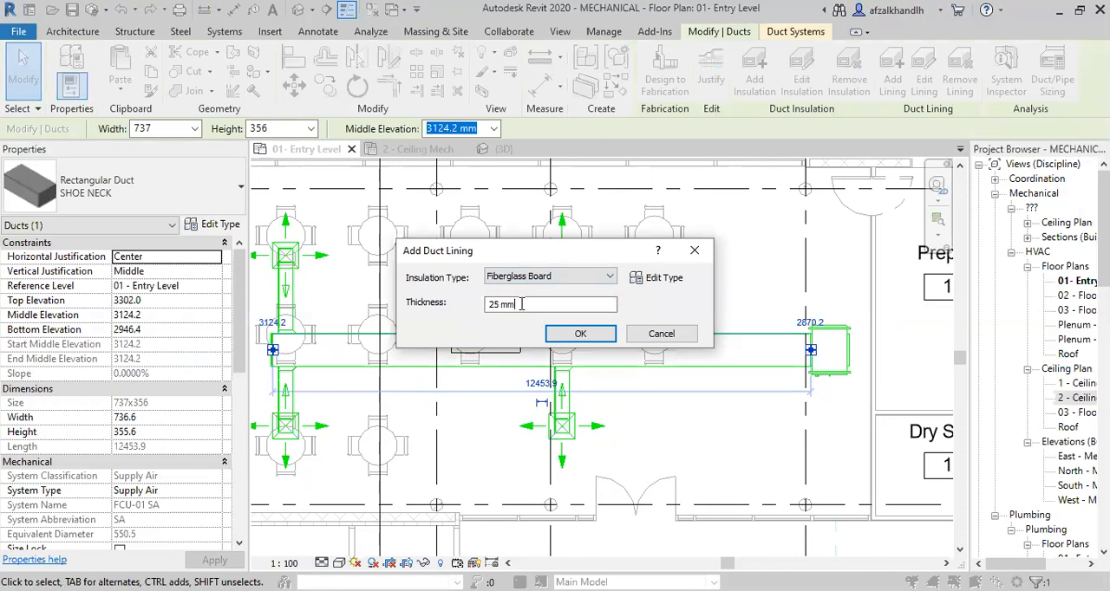
click(577, 333)
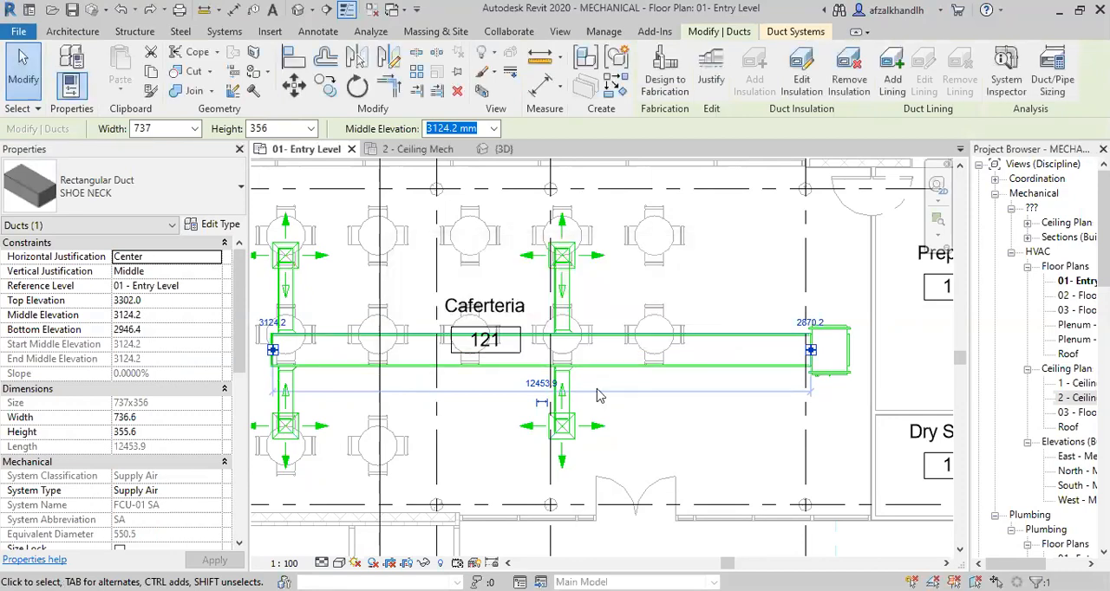
Inspect the lining along the main duct's edges in plan, selecting the duct to check its lining and insulation, and clear the selection.
scroll(731, 355, up, 5)
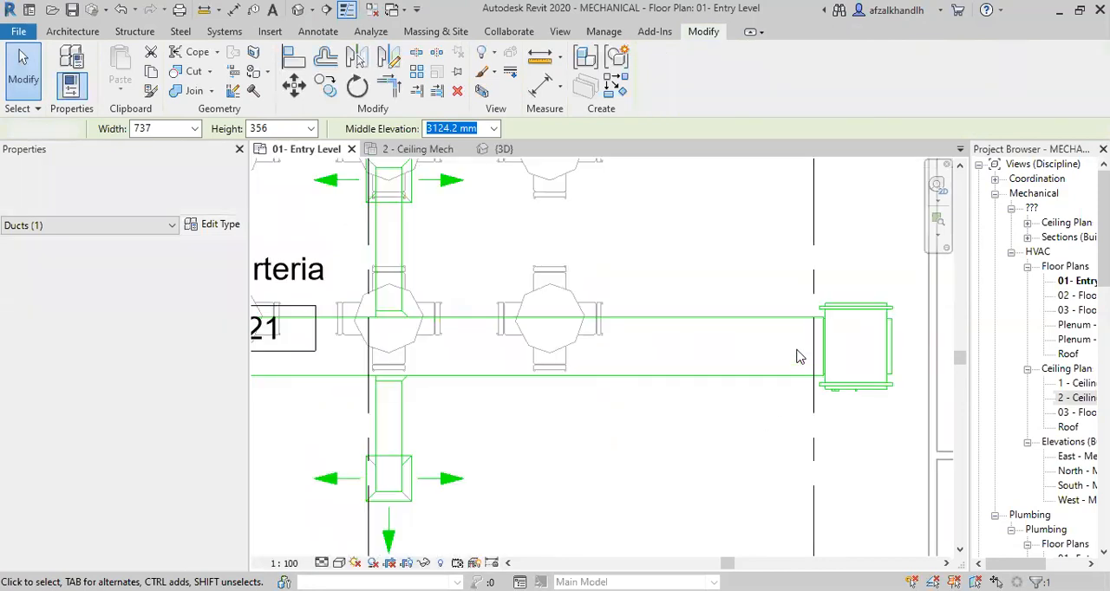
key(Escape)
scroll(600, 294, up, 5)
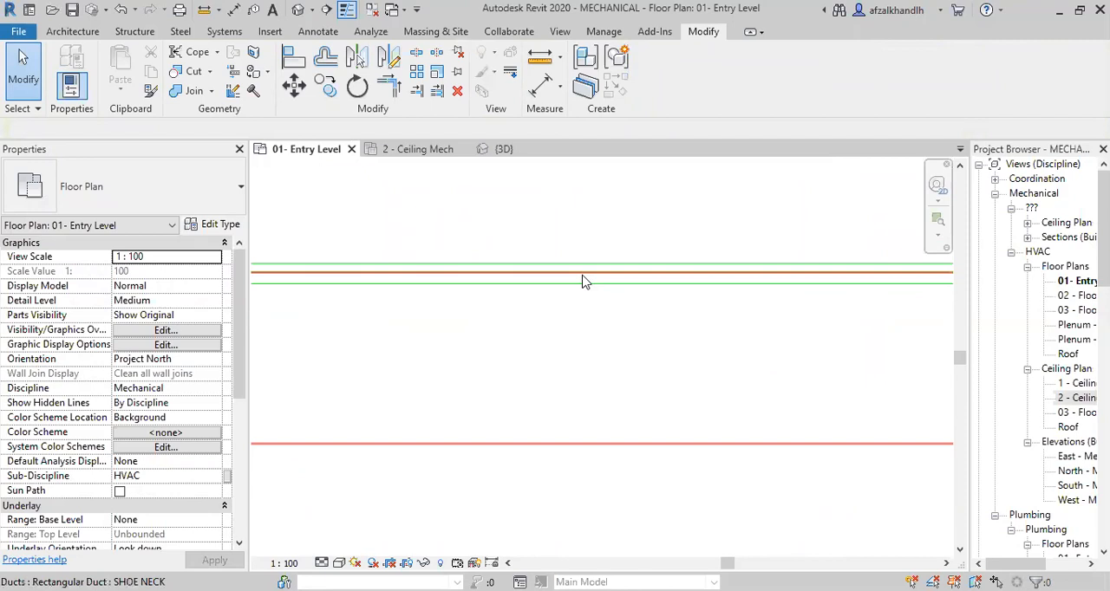
click(583, 276)
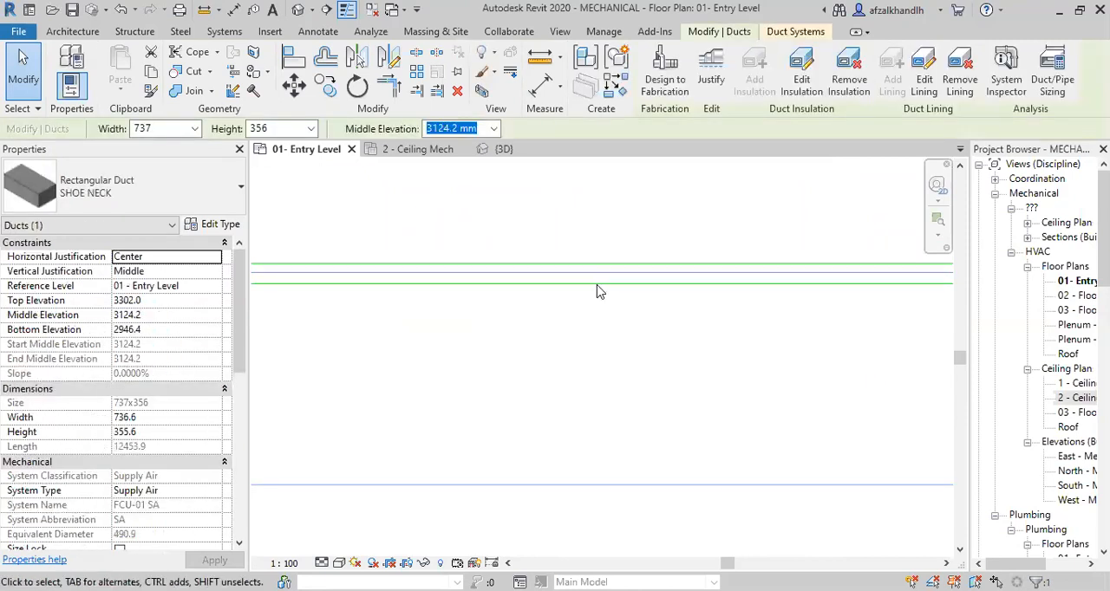
key(Escape)
Open the Section 1 view from its section line through the Caferteria and examine the main duct's cross-section.
scroll(511, 263, down, 6)
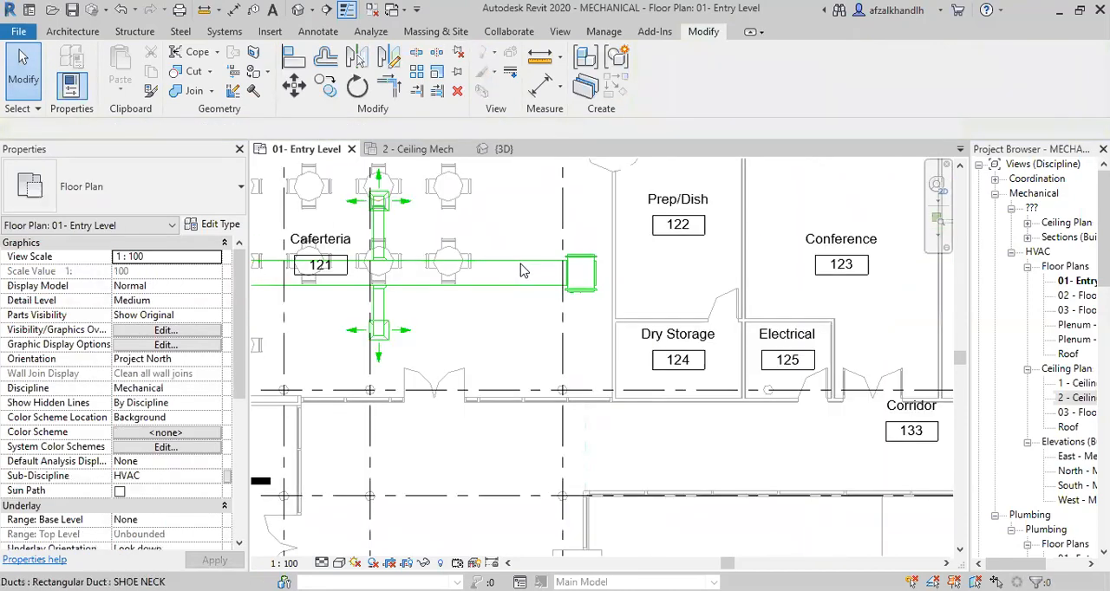
scroll(387, 309, up, 3)
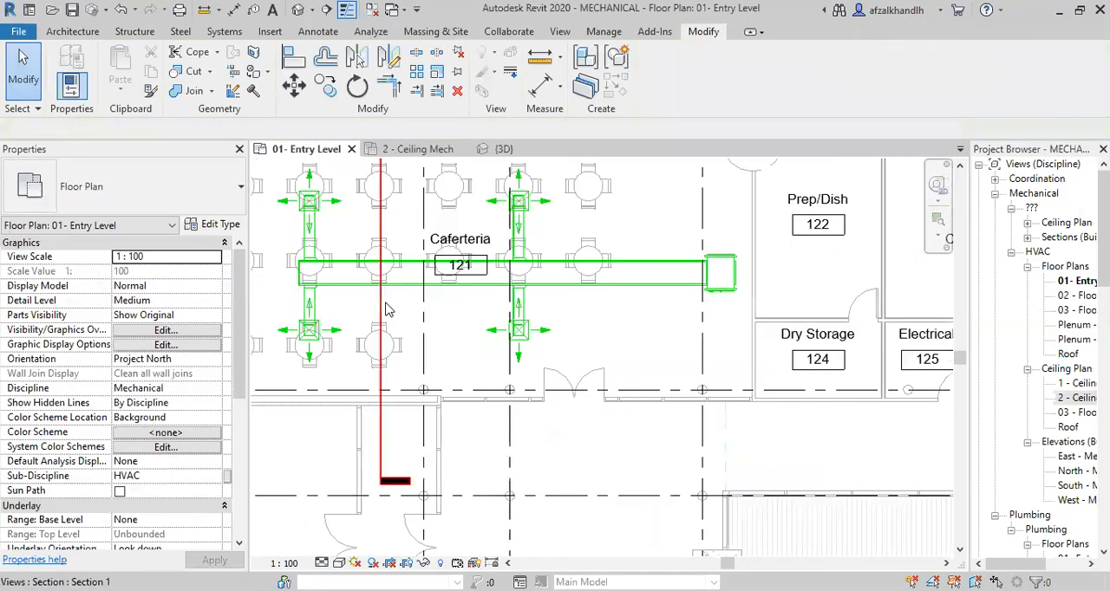
click(381, 309)
right_click(381, 305)
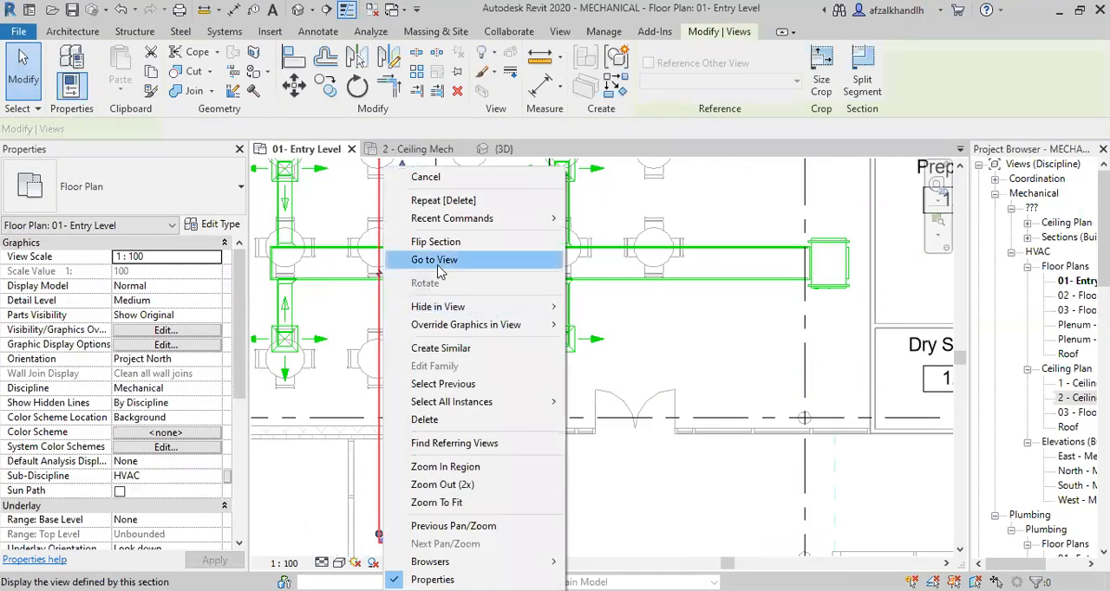
click(437, 262)
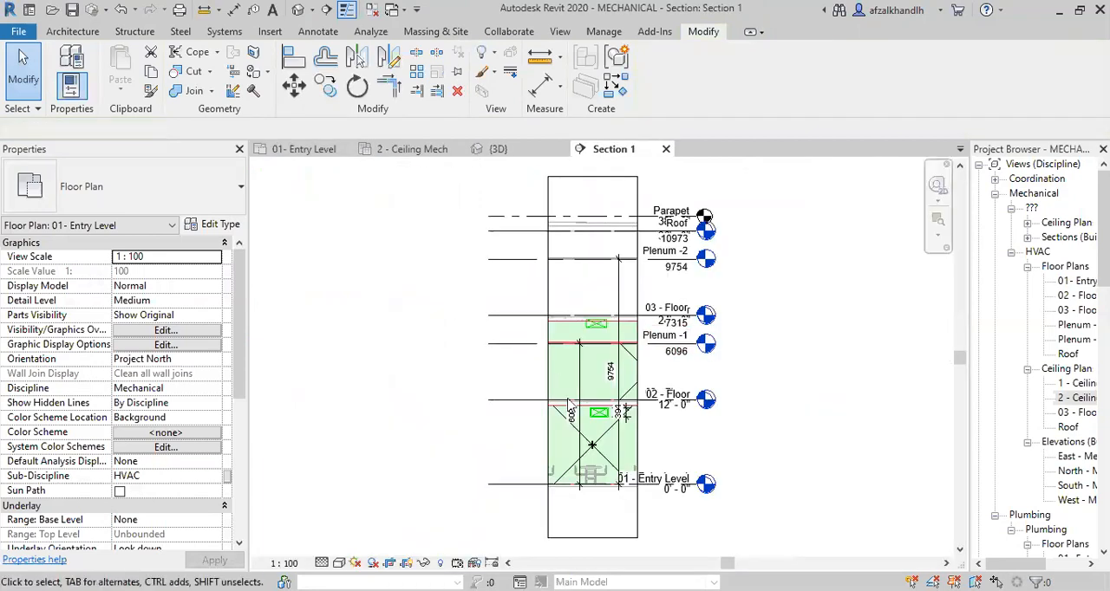
scroll(602, 421, up, 3)
scroll(602, 421, up, 10)
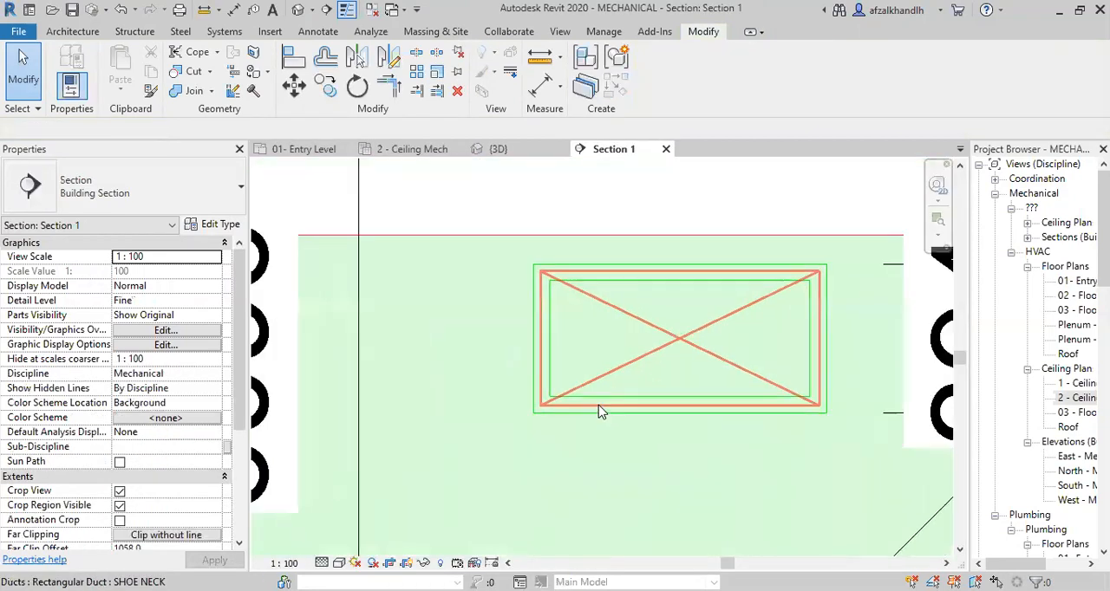
Measure the gap between the lining's inner edge and the duct's lower edge in the section.
scroll(514, 345, up, 2)
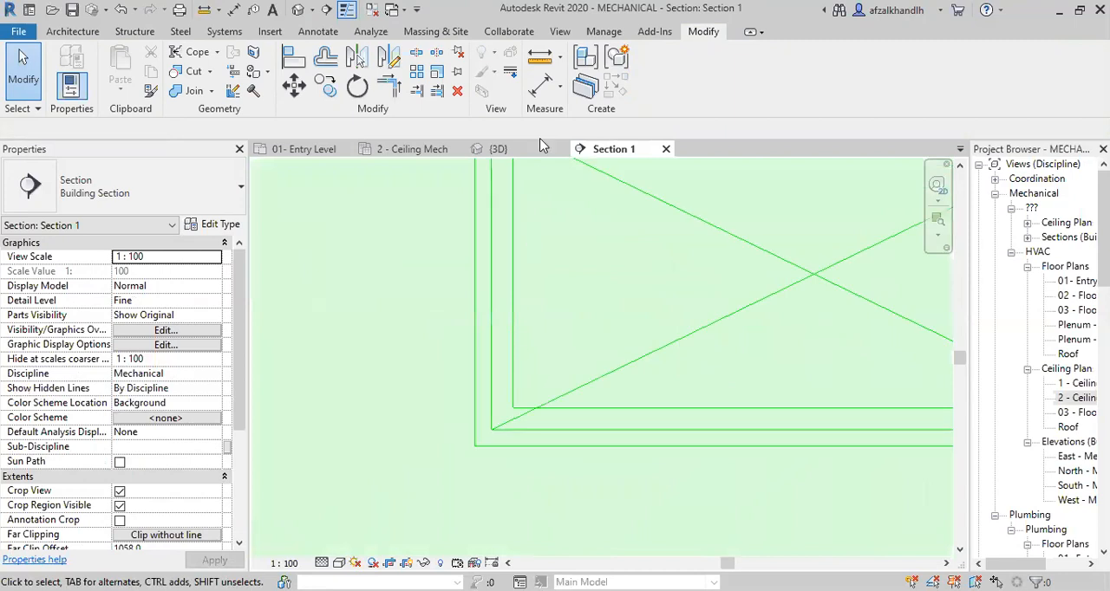
click(539, 57)
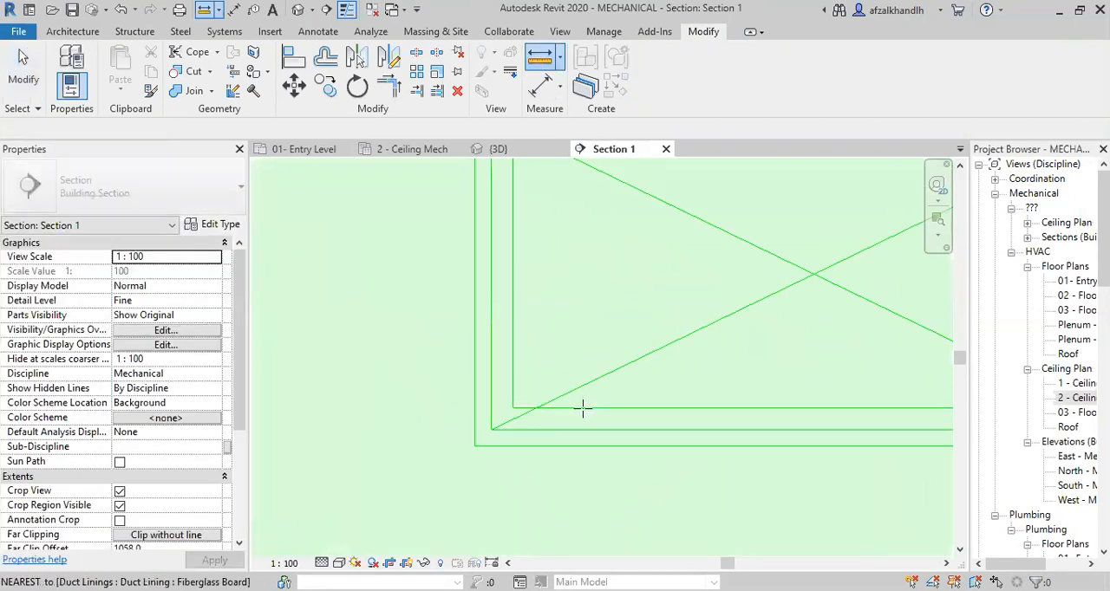
click(583, 407)
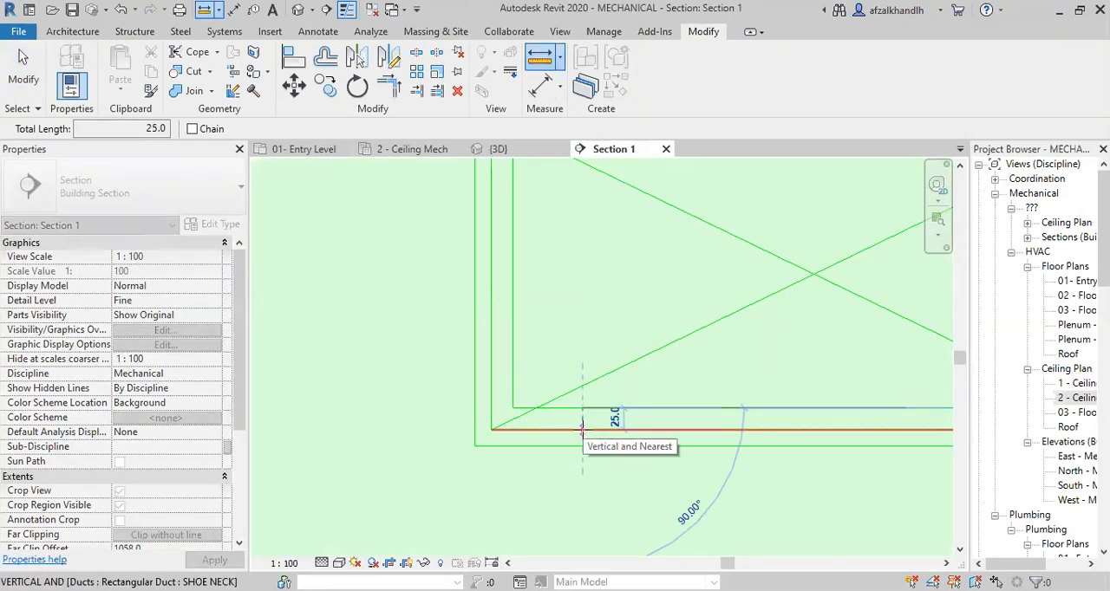
key(Escape)
key(Escape)
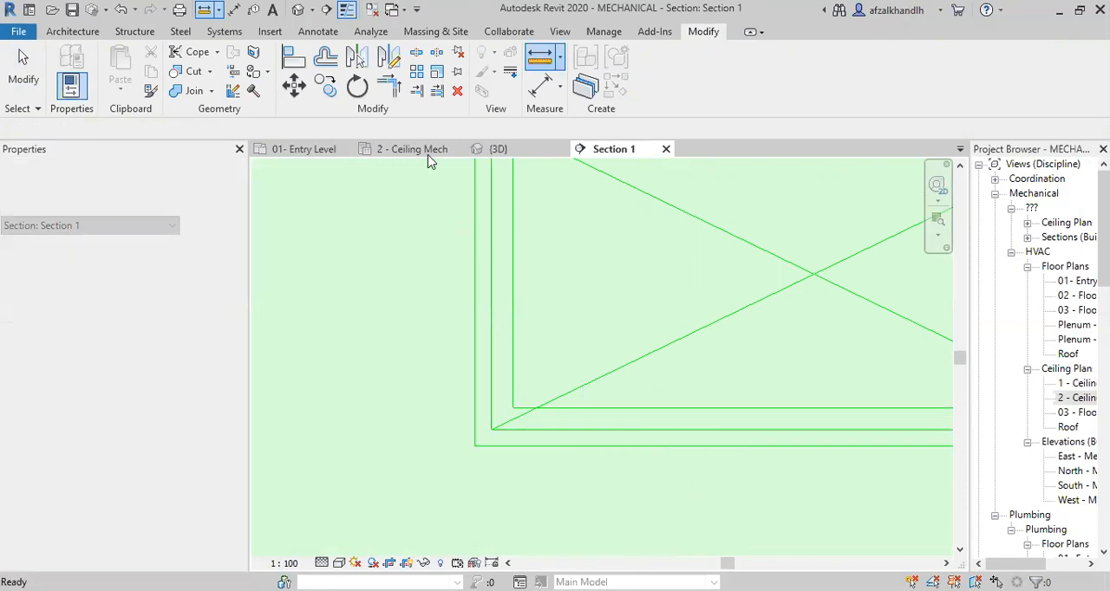
Return to the 01- Entry Level plan and inspect the Caferteria's main supply duct and its properties.
click(314, 151)
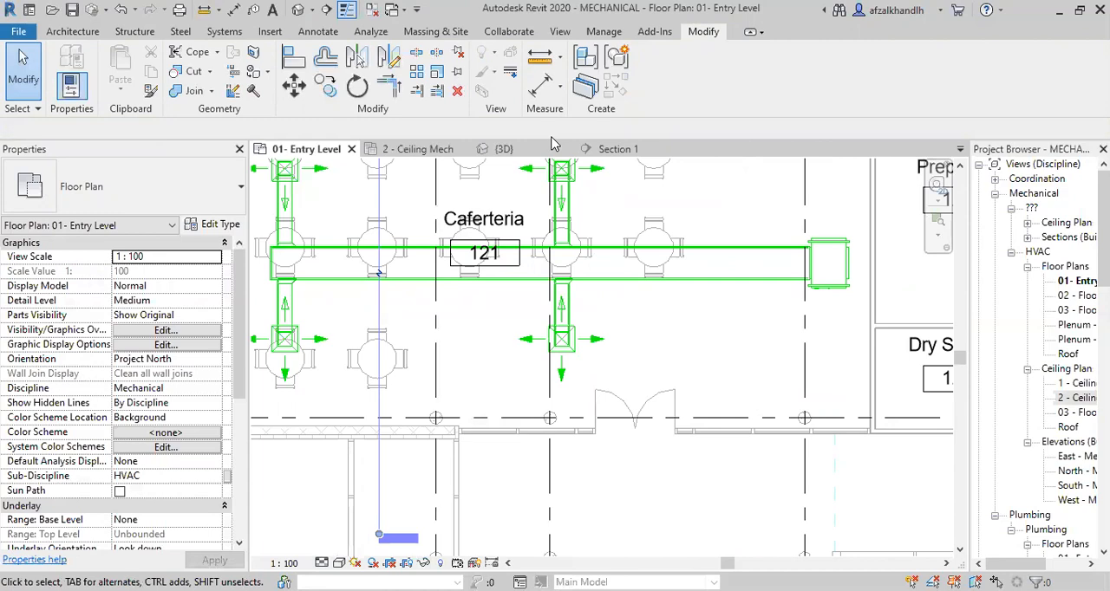
scroll(542, 316, up, 2)
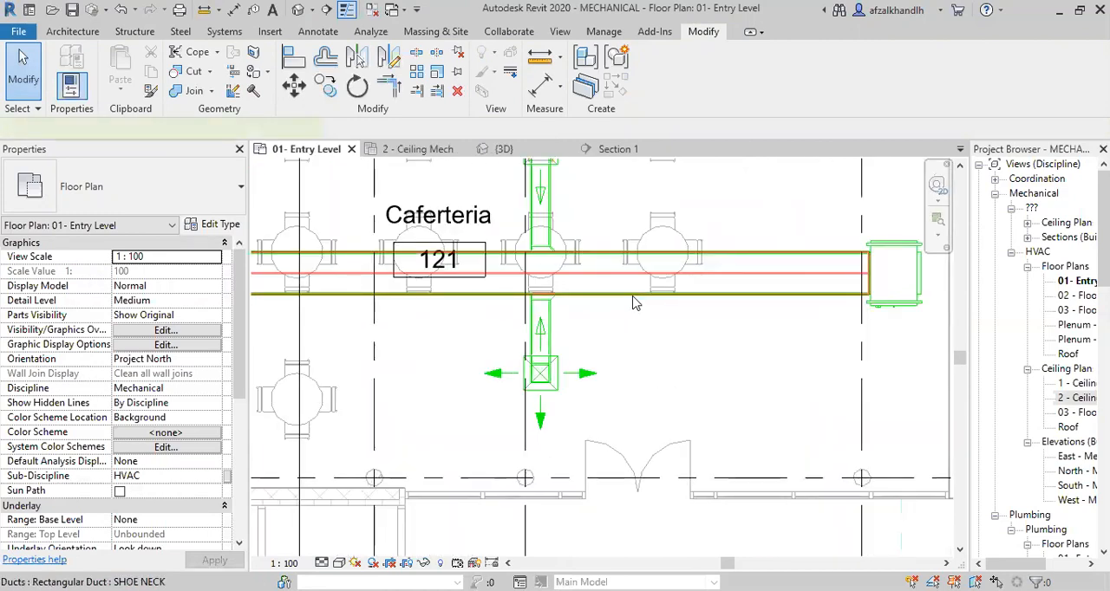
click(635, 302)
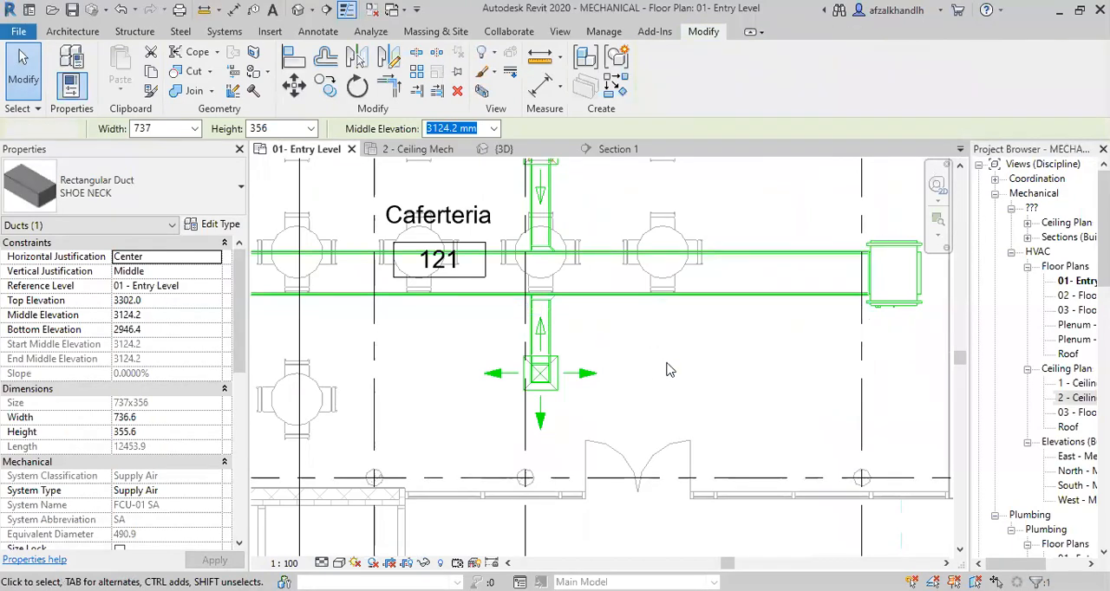
scroll(657, 368, down, 3)
click(632, 414)
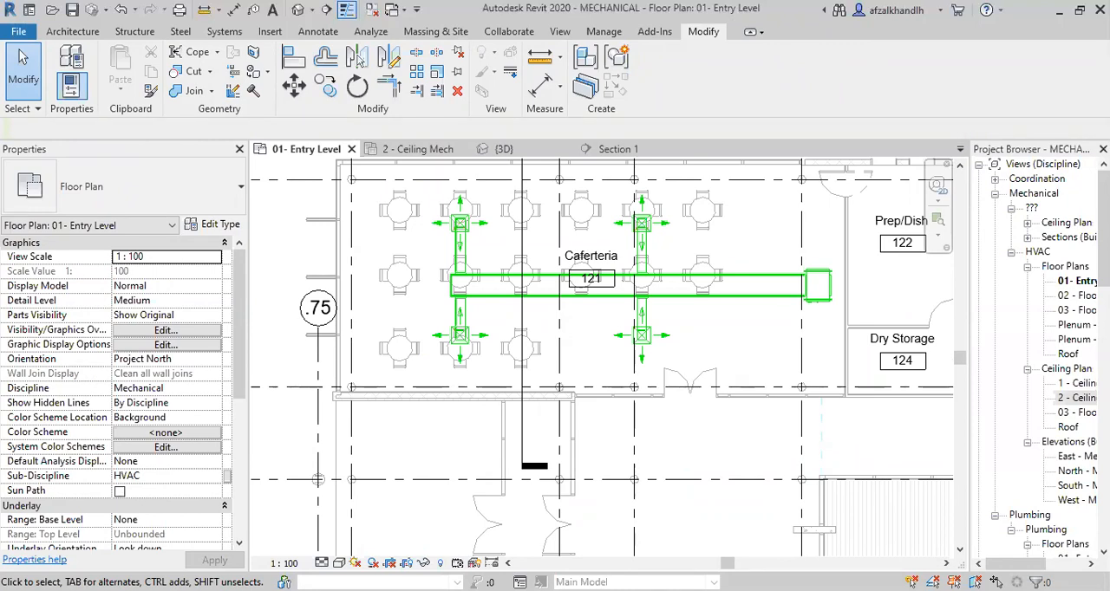
scroll(680, 312, up, 3)
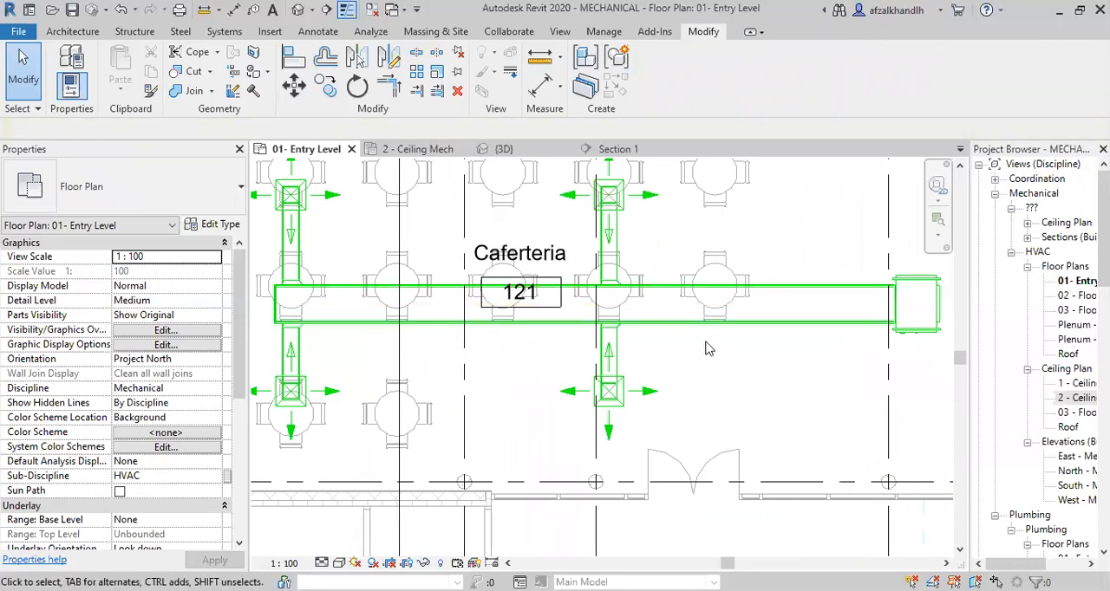
middle_drag(723, 333, 731, 346)
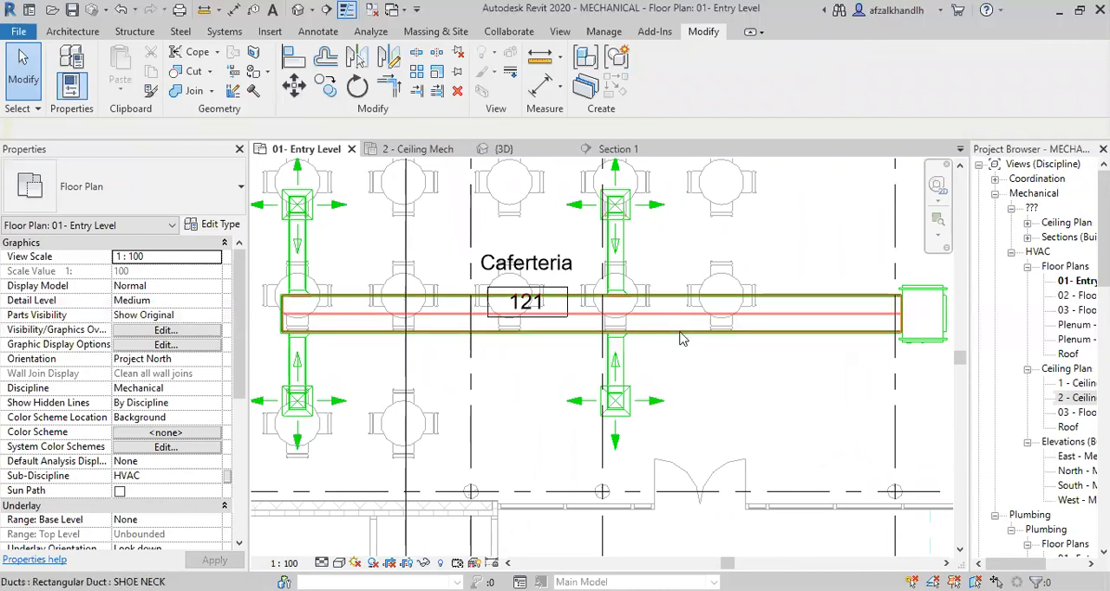
scroll(687, 340, down, 2)
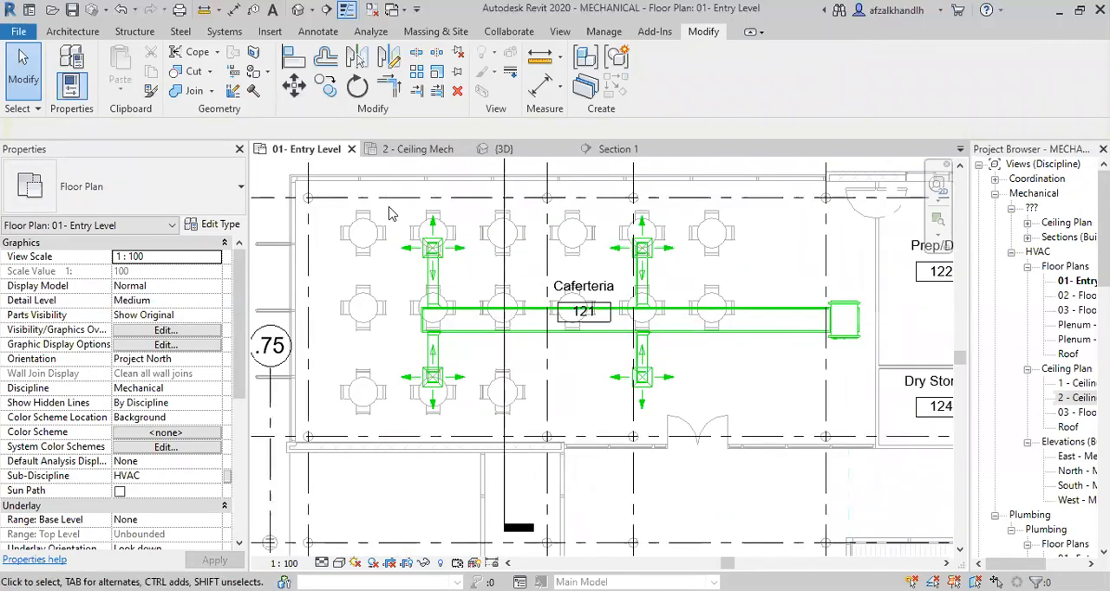
Select the Caferteria's supply air network and filter the selection to Duct Fittings and Ducts only.
drag(507, 301, 857, 417)
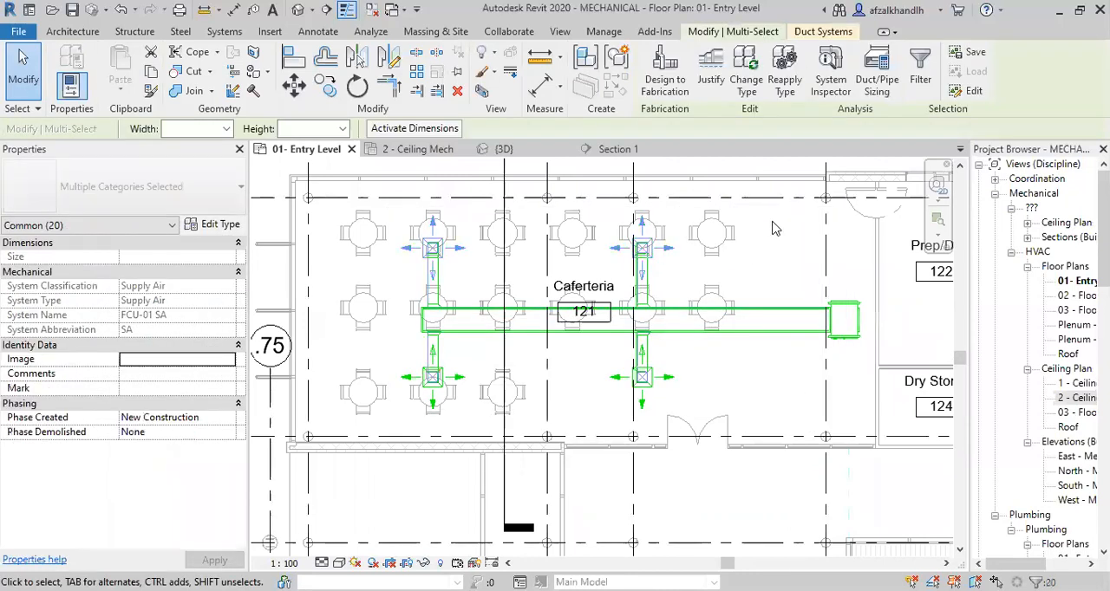
click(912, 95)
click(684, 235)
click(435, 222)
click(435, 235)
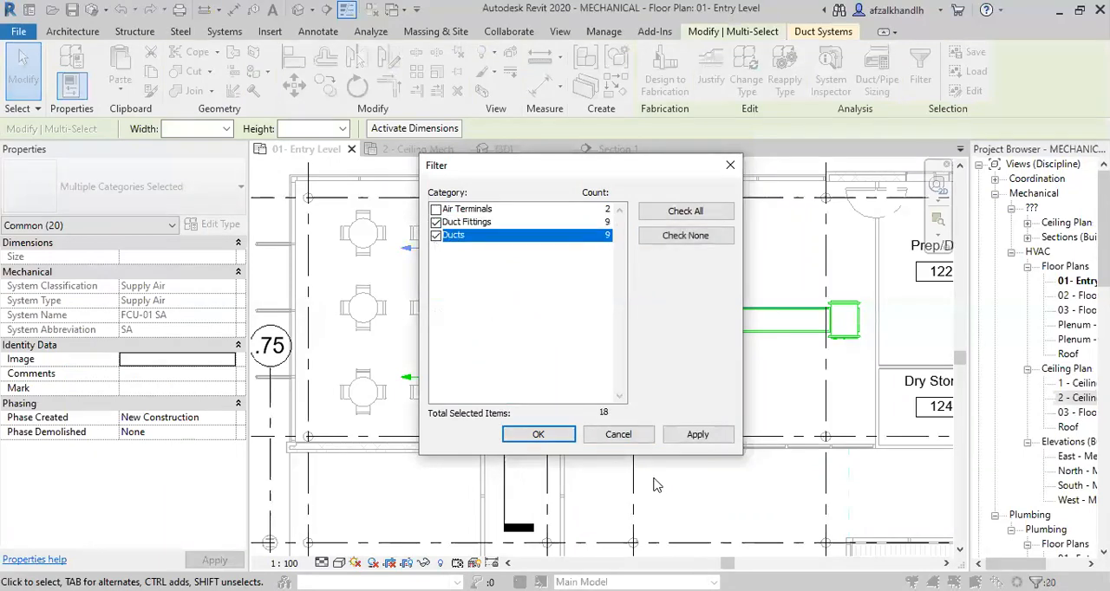
click(698, 434)
click(537, 435)
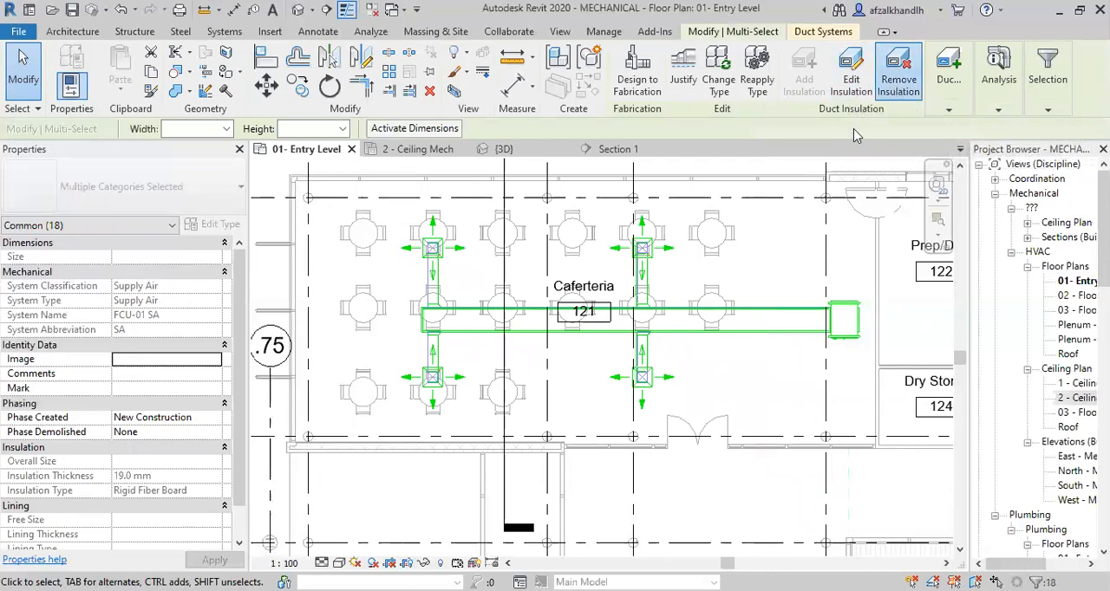
Remove the insulation and the lining from the selected ducts and fittings, and check the duct edges in plan.
click(898, 91)
click(600, 315)
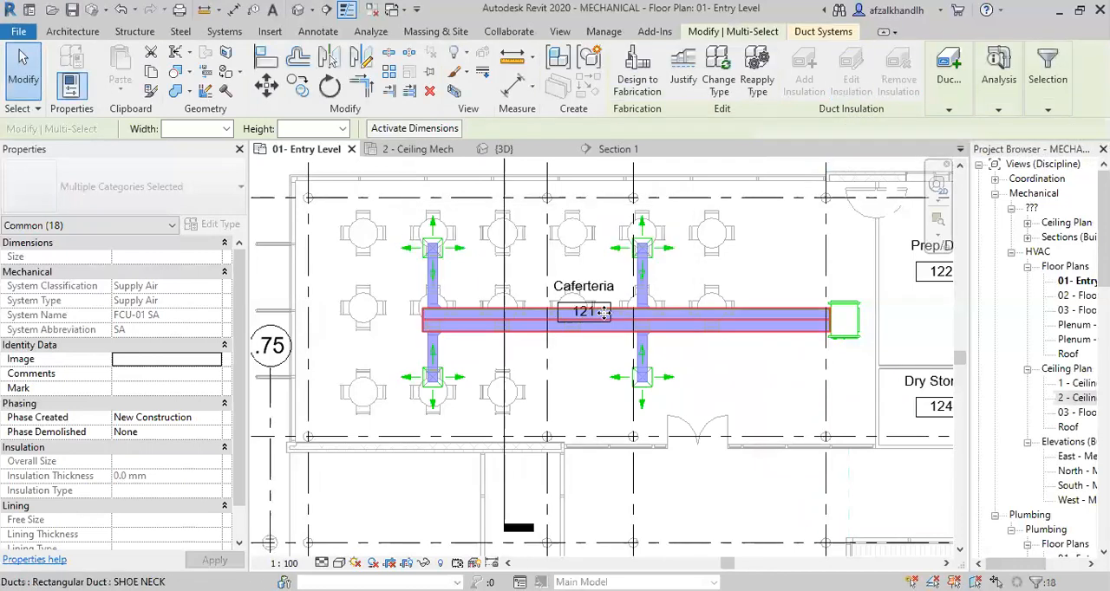
click(944, 106)
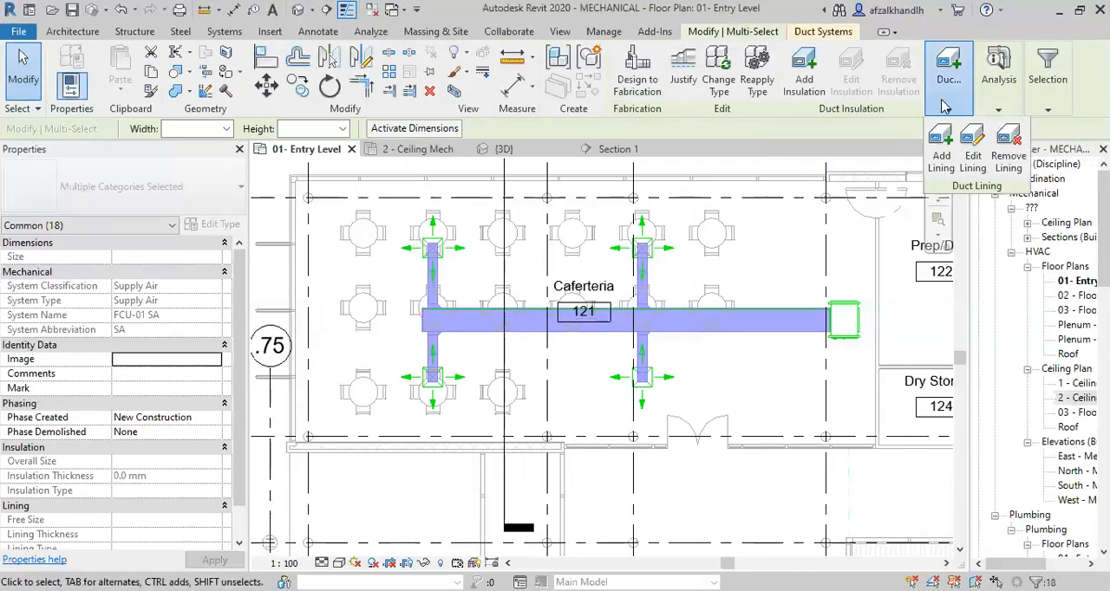
click(1008, 156)
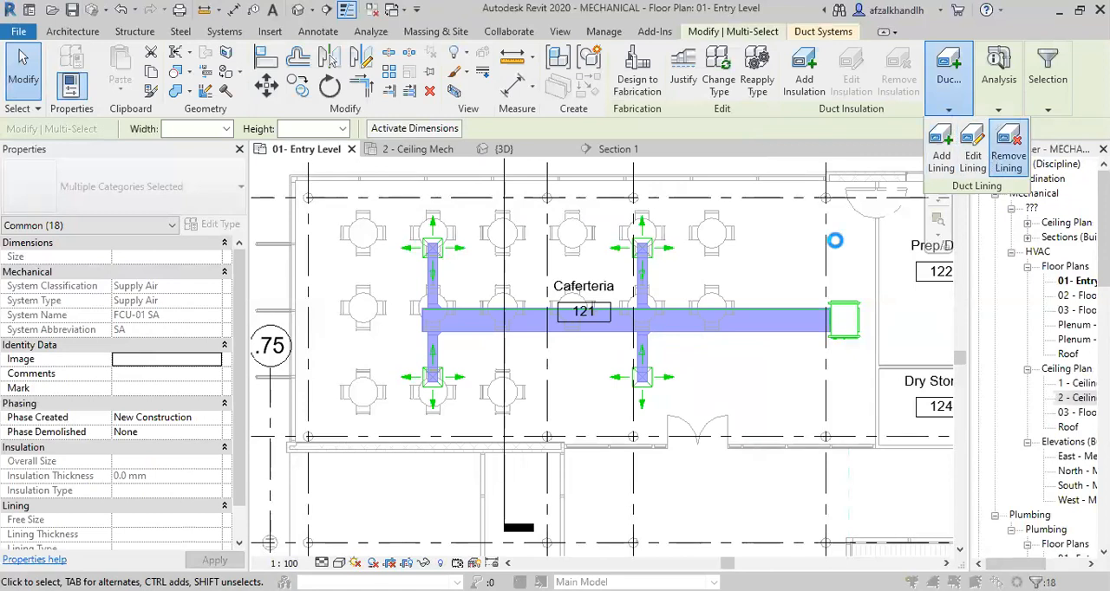
click(595, 315)
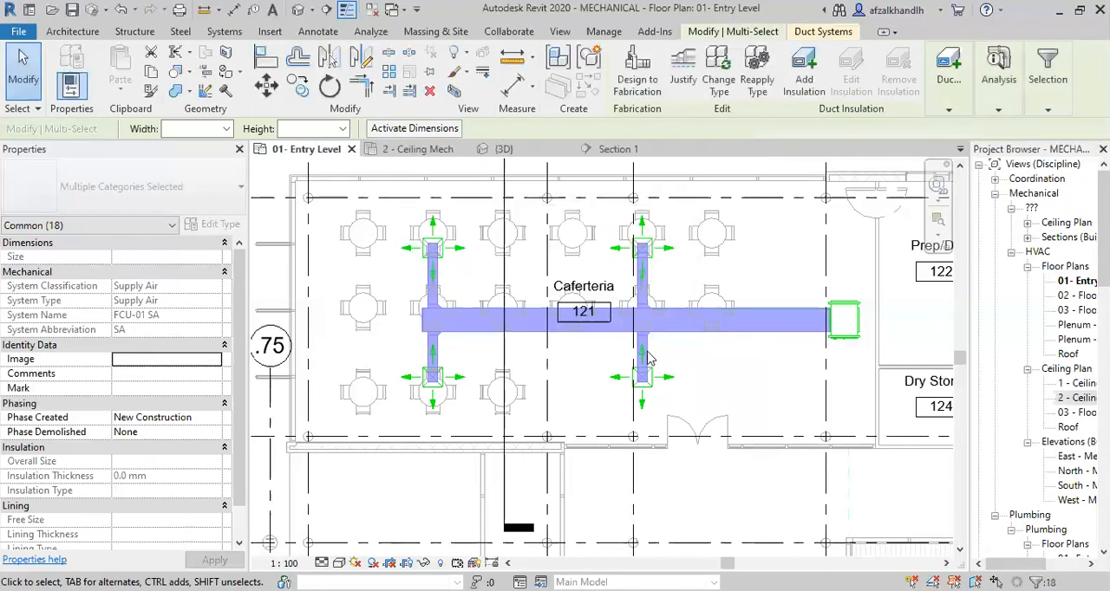
key(Escape)
scroll(625, 321, up, 5)
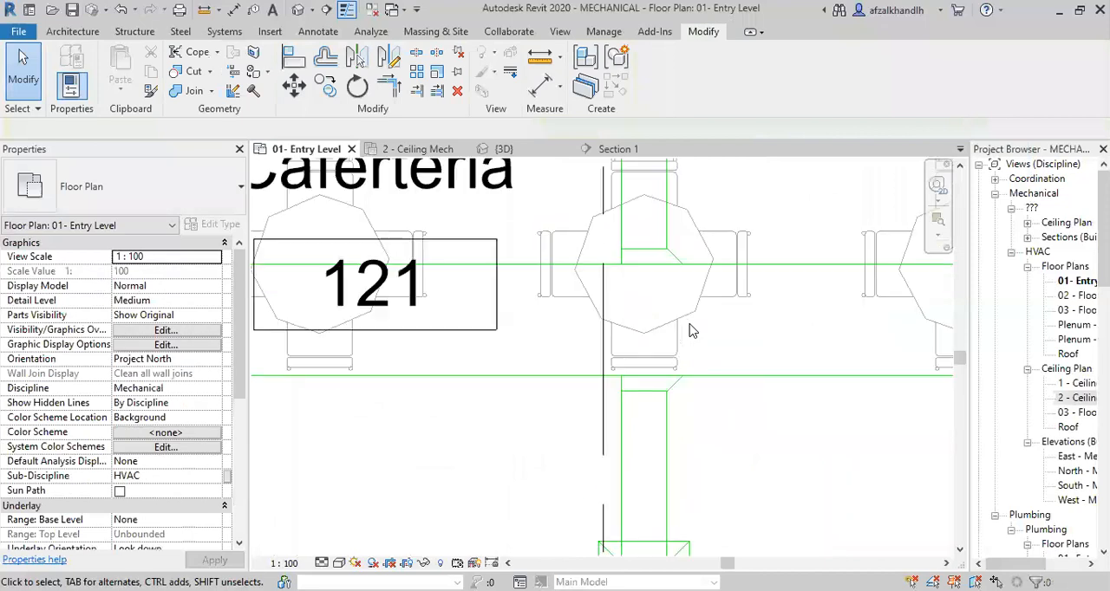
scroll(679, 327, down, 5)
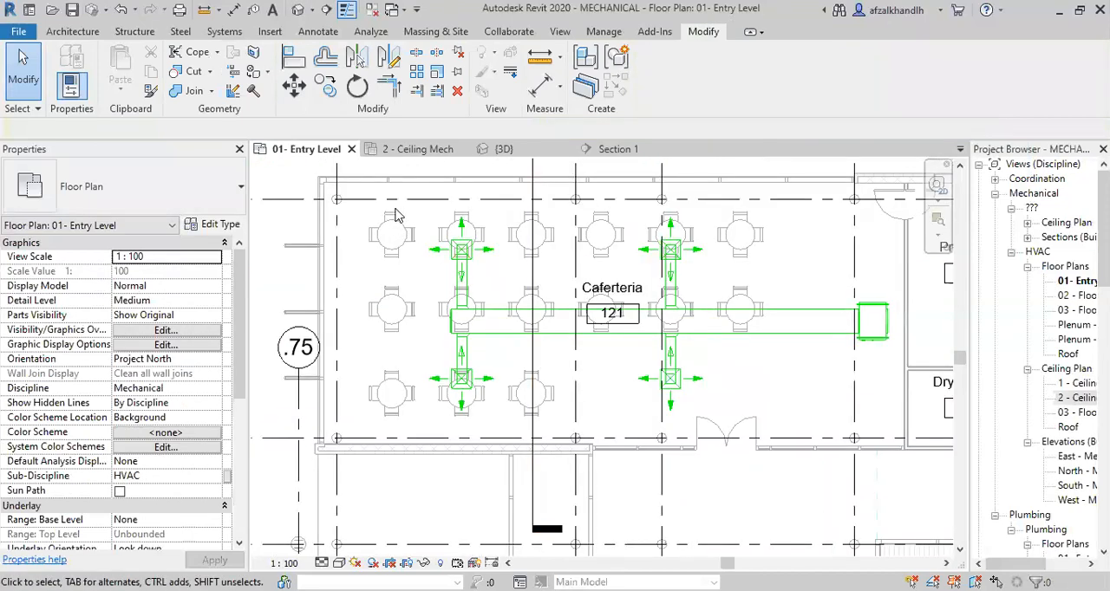
Select the whole Caferteria supply network with its equipment and filter it down to Duct Fittings and Ducts.
drag(413, 197, 832, 430)
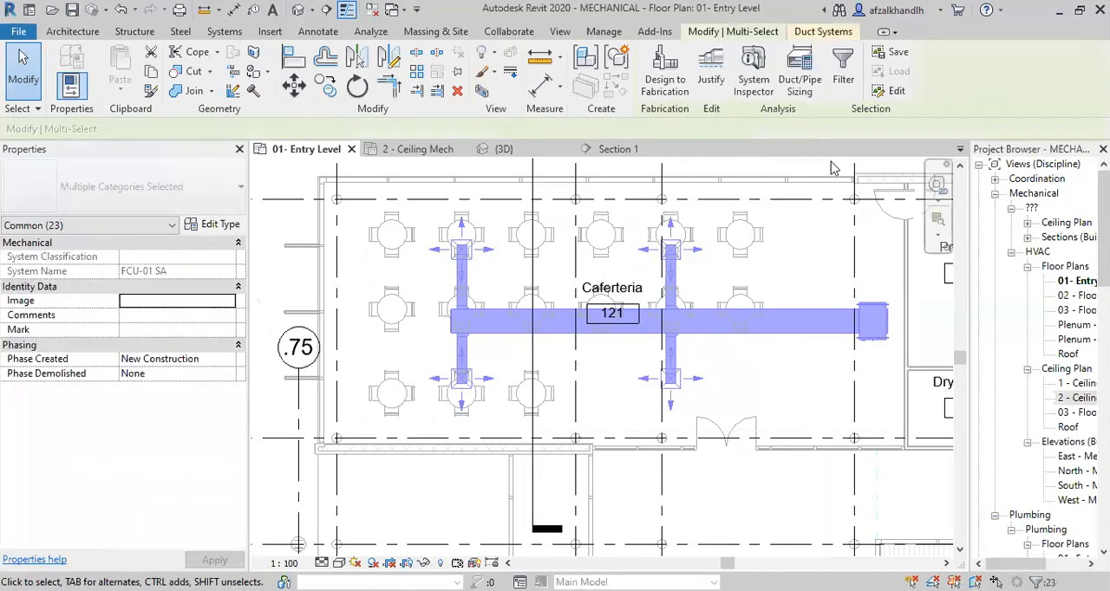
click(843, 70)
click(685, 235)
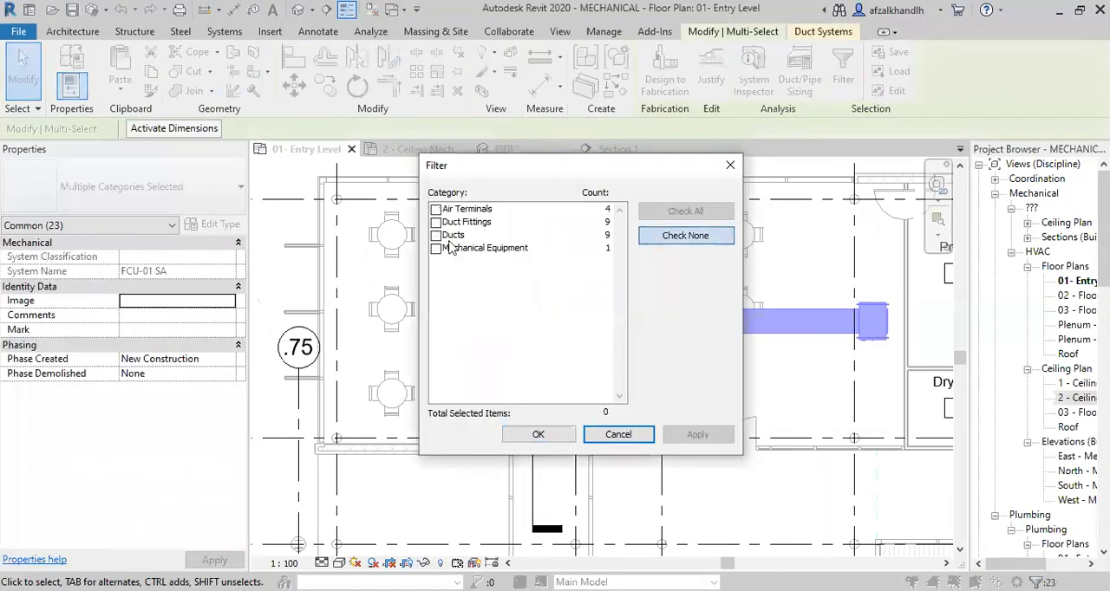
click(435, 222)
click(436, 235)
click(693, 436)
click(538, 435)
scroll(736, 364, up, 2)
scroll(693, 348, up, 1)
middle_drag(741, 382, 729, 385)
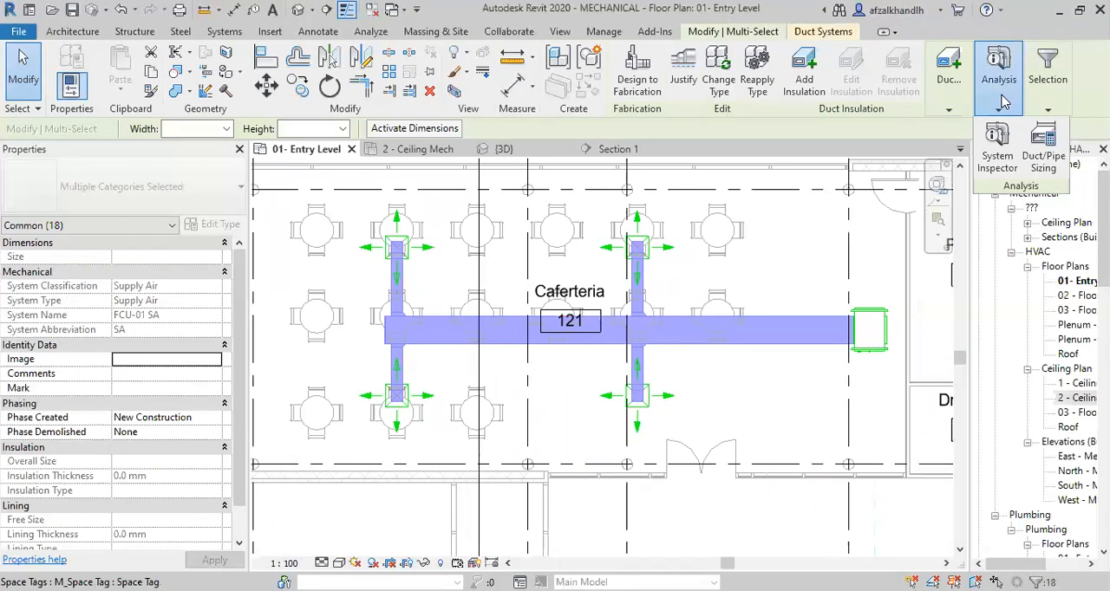
Open duct sizing for the selected ducts and fittings and try the Equal Friction method at 0.82 Pa/m.
click(1039, 152)
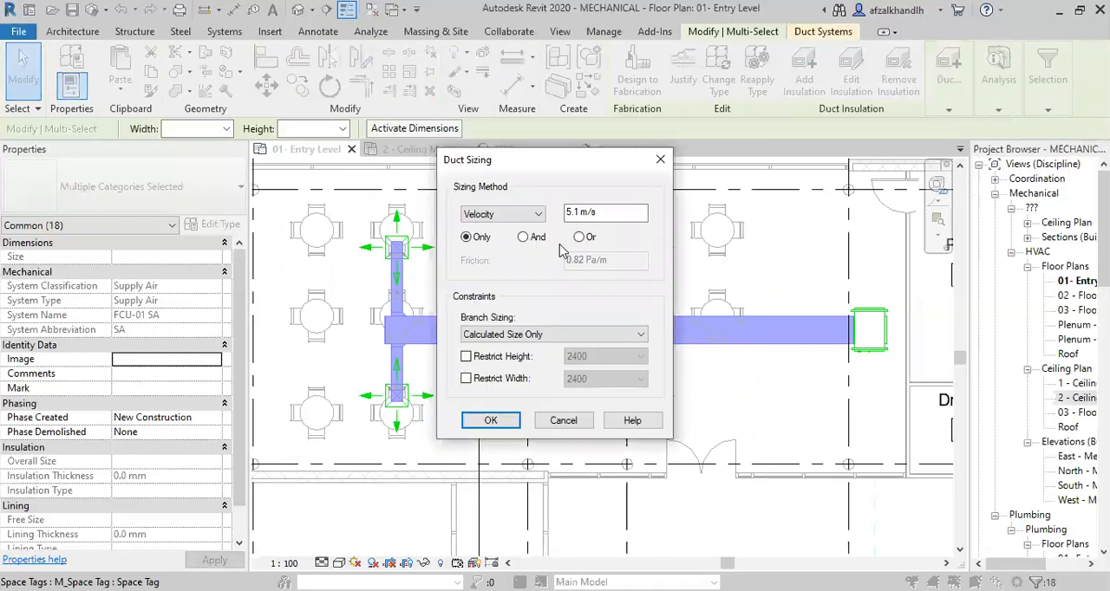
click(511, 214)
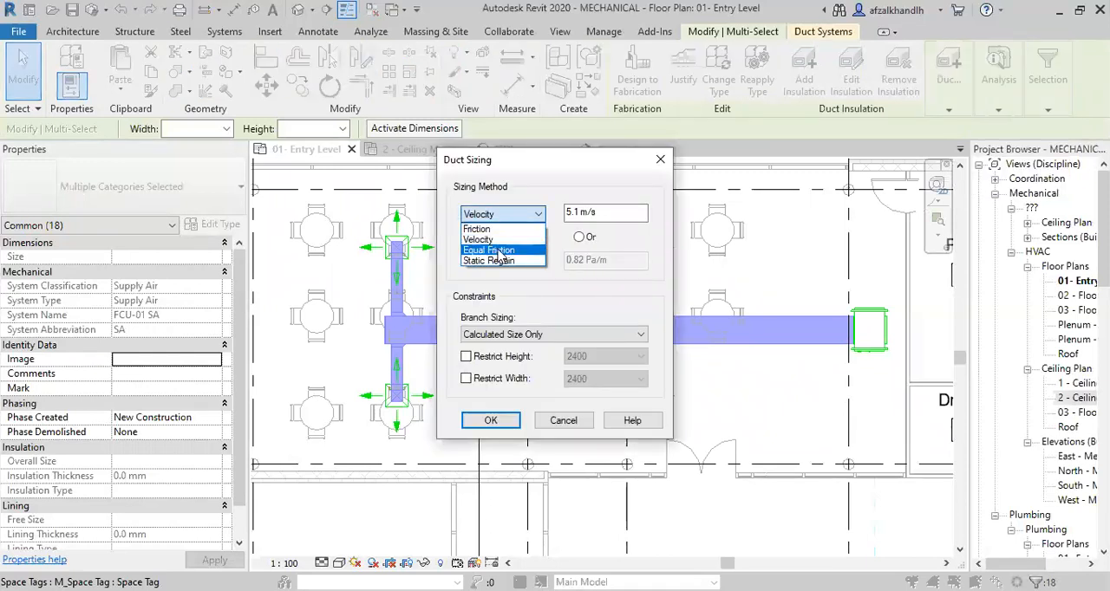
click(500, 251)
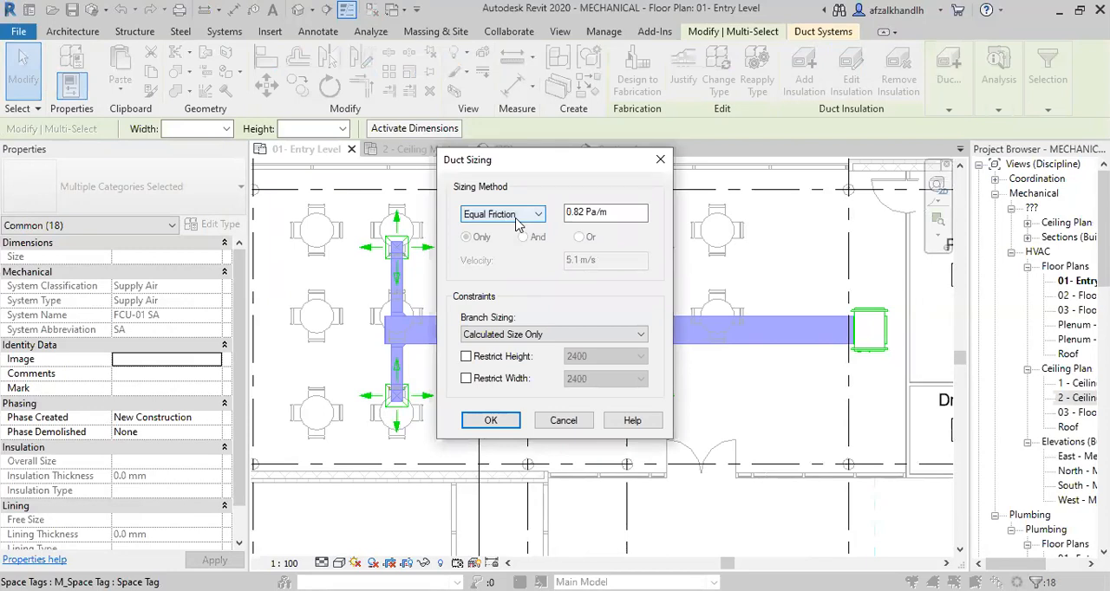
click(517, 223)
click(500, 235)
click(520, 219)
click(500, 249)
click(593, 215)
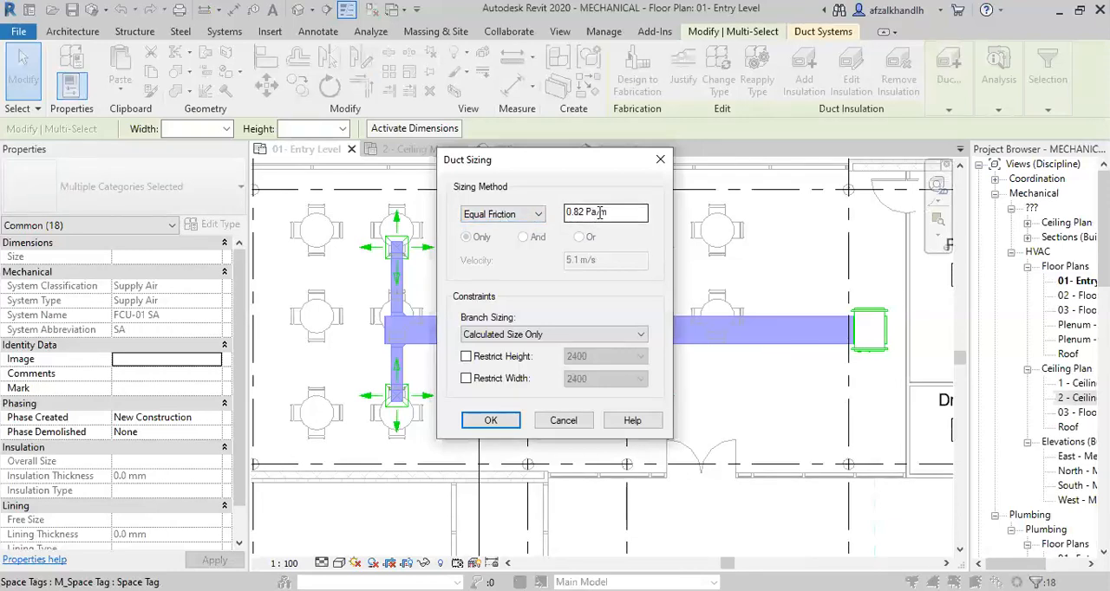
key(Return)
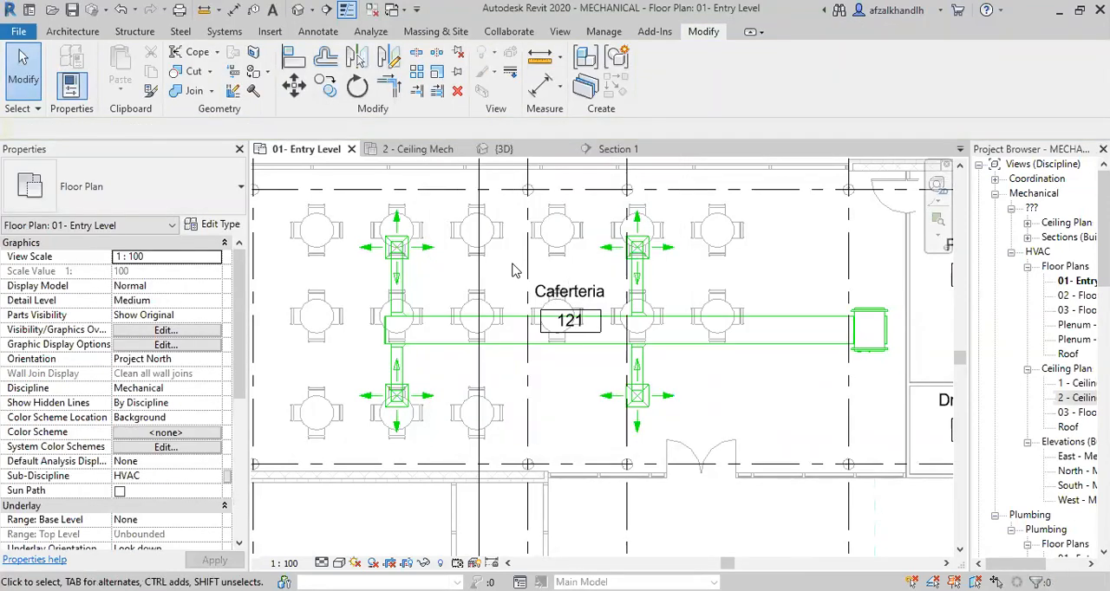
Set the project's HVAC friction units to Inches of water (60 ºF) per 100 feet.
key(u)
key(n)
click(572, 147)
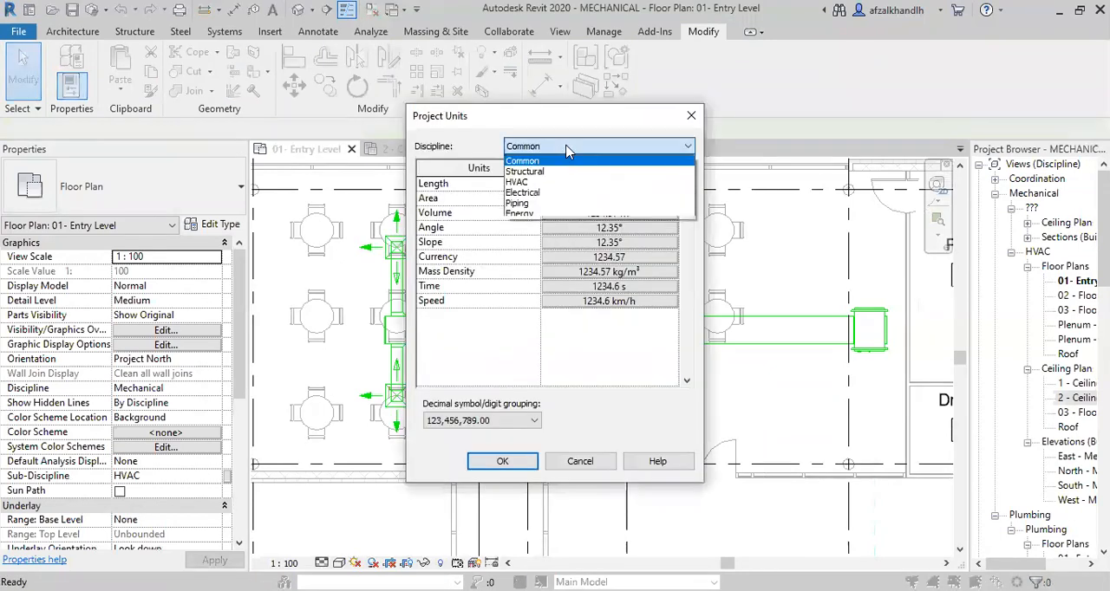
click(555, 179)
click(572, 201)
click(572, 200)
click(607, 213)
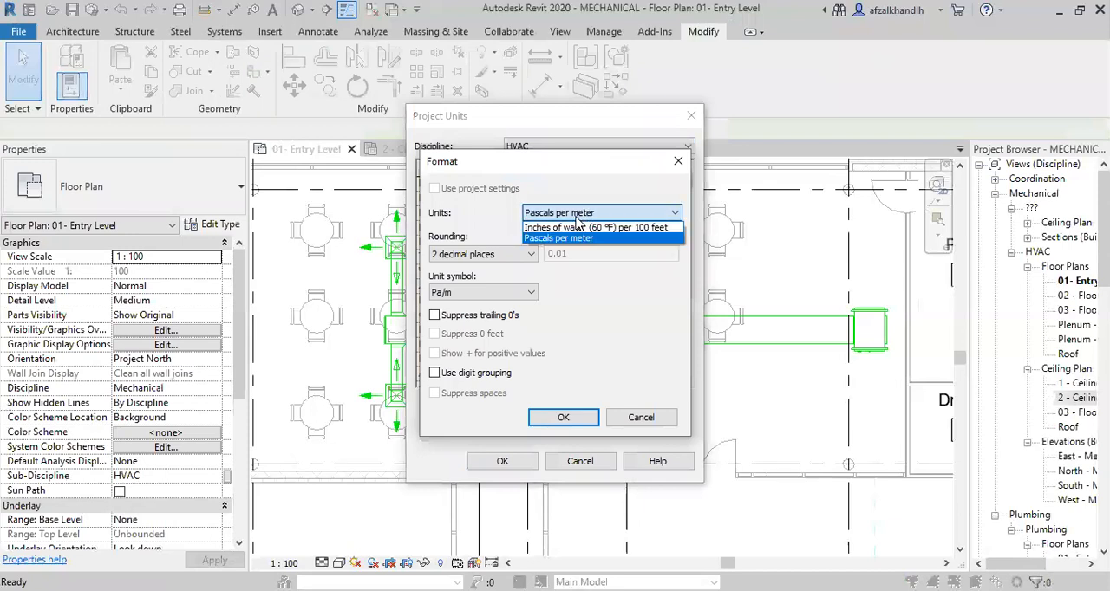
click(564, 230)
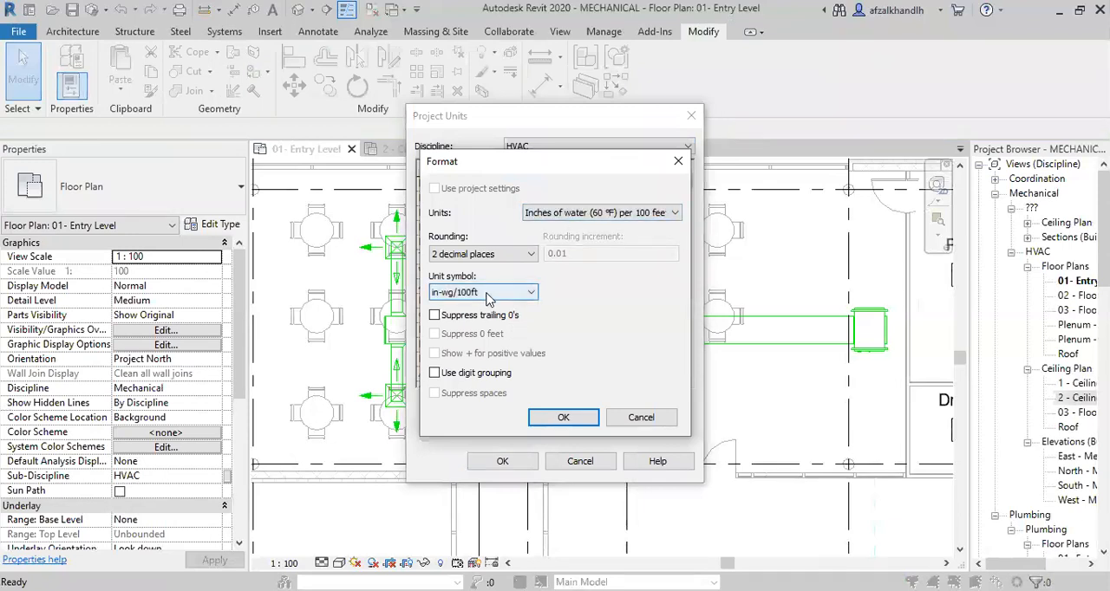
click(563, 417)
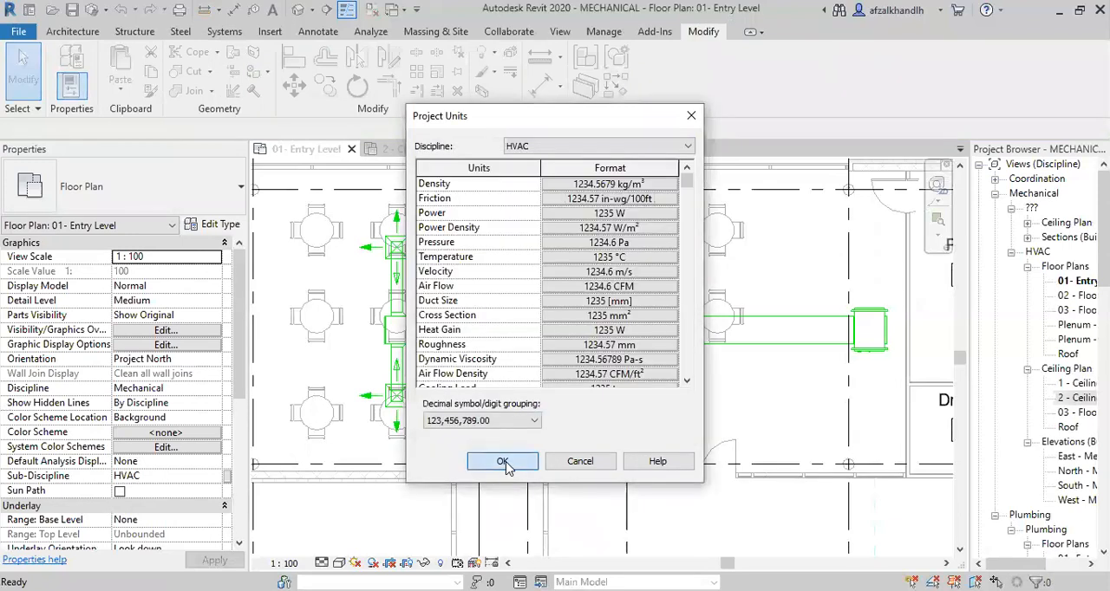
click(502, 461)
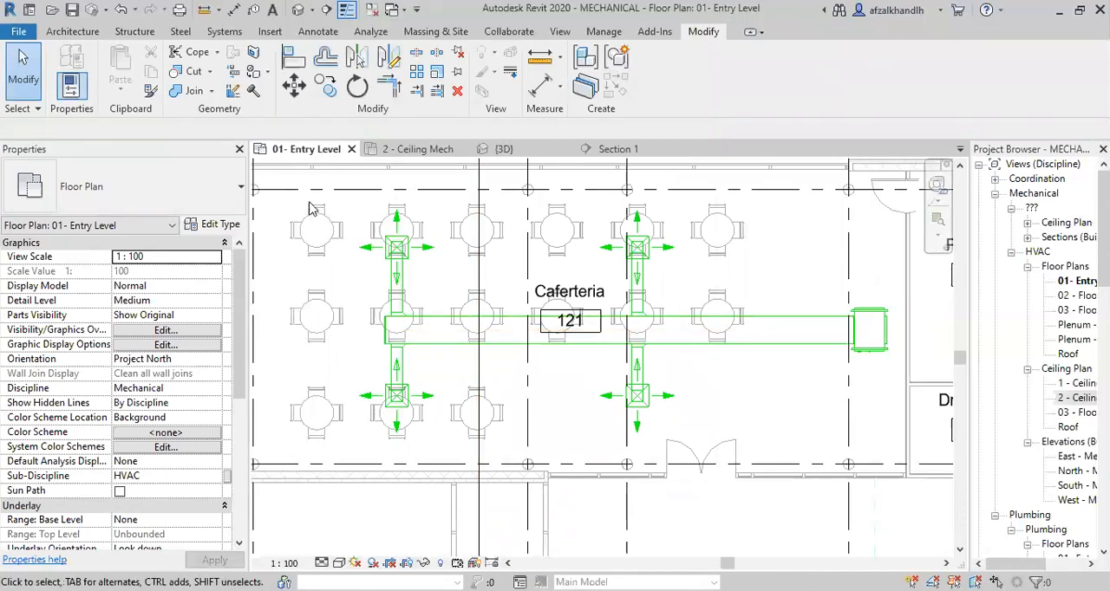
Select the whole Caferteria supply network in plan and filter out the Air Terminals, keeping only Duct Fittings and Ducts.
drag(321, 177, 871, 444)
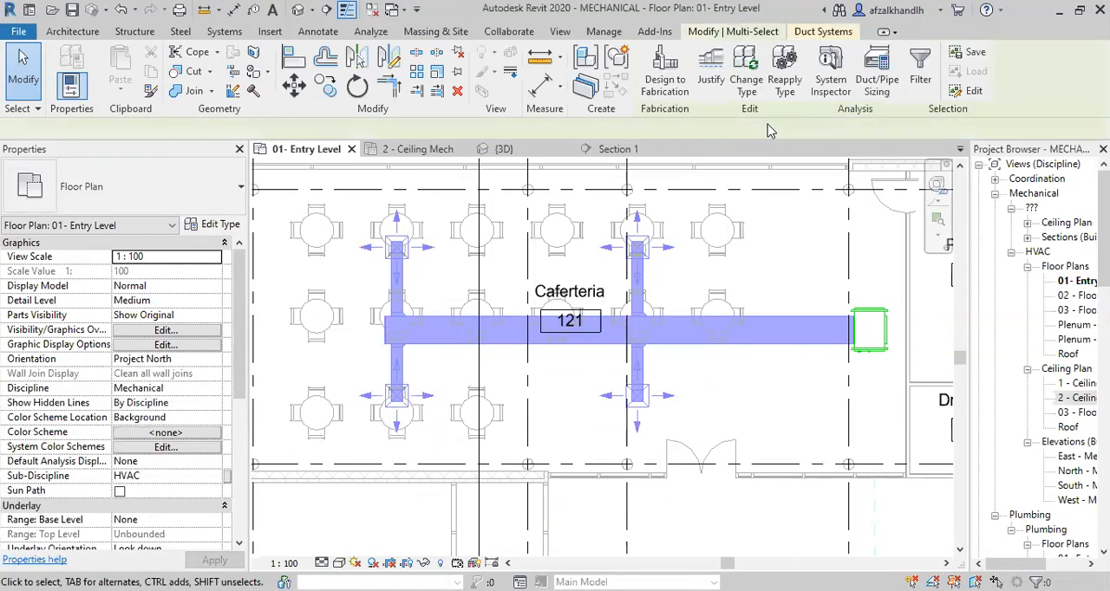
click(919, 87)
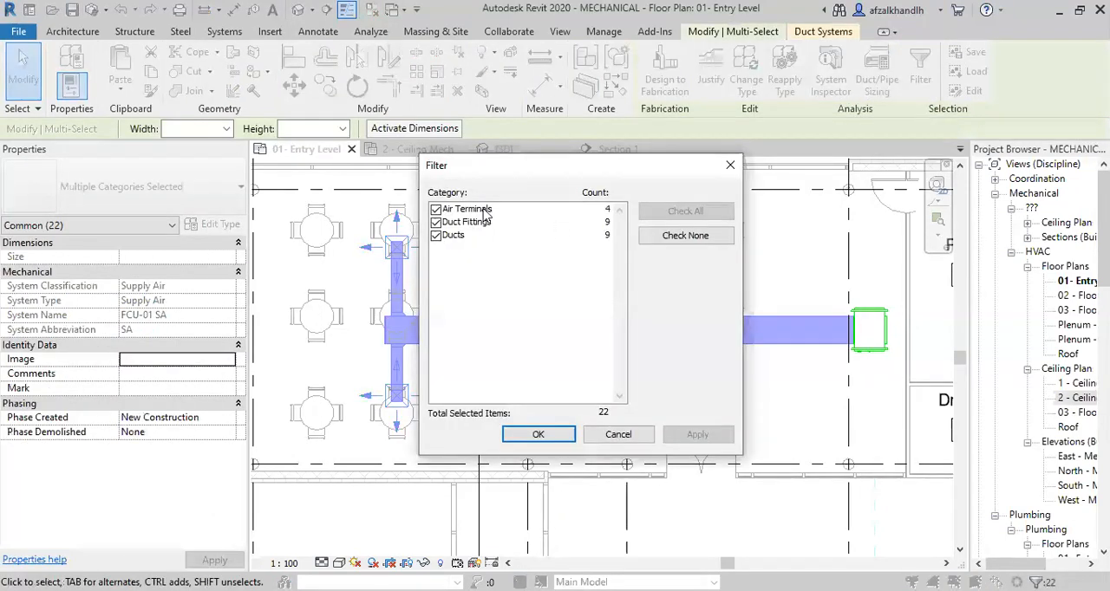
click(484, 211)
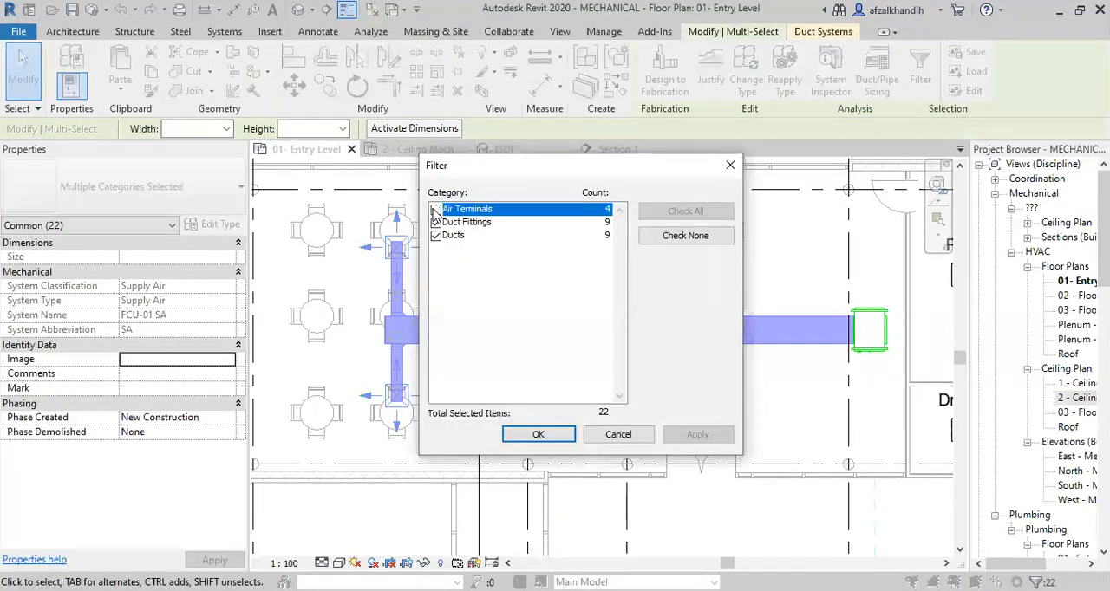
click(553, 440)
Open duct sizing for the selected ducts and fittings and set the Equal Friction method to 0.08 in-wg/100ft.
mouse_move(999, 86)
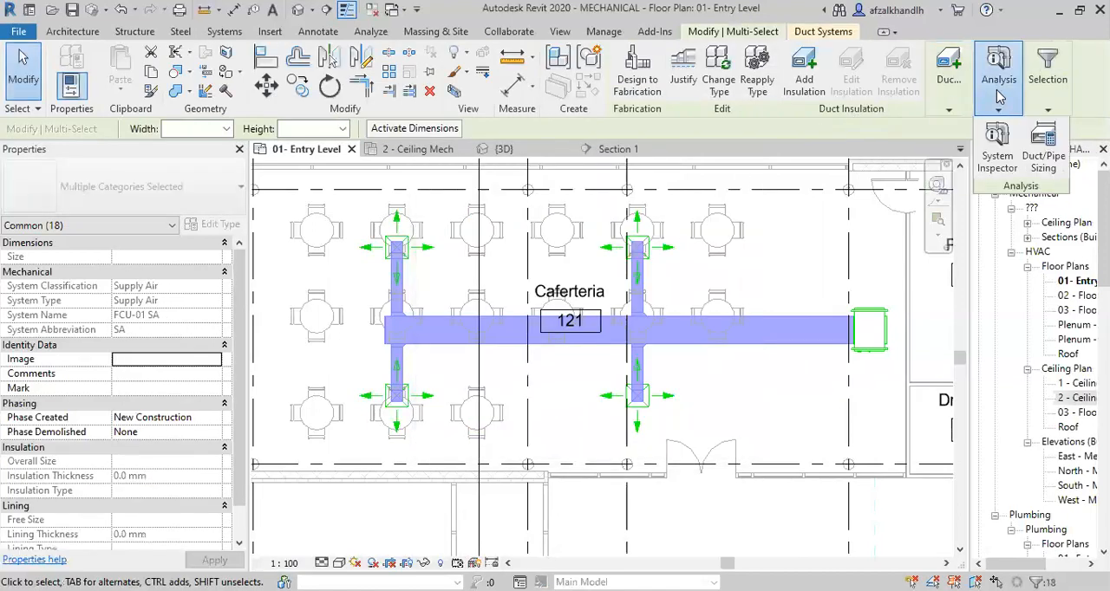
click(1043, 149)
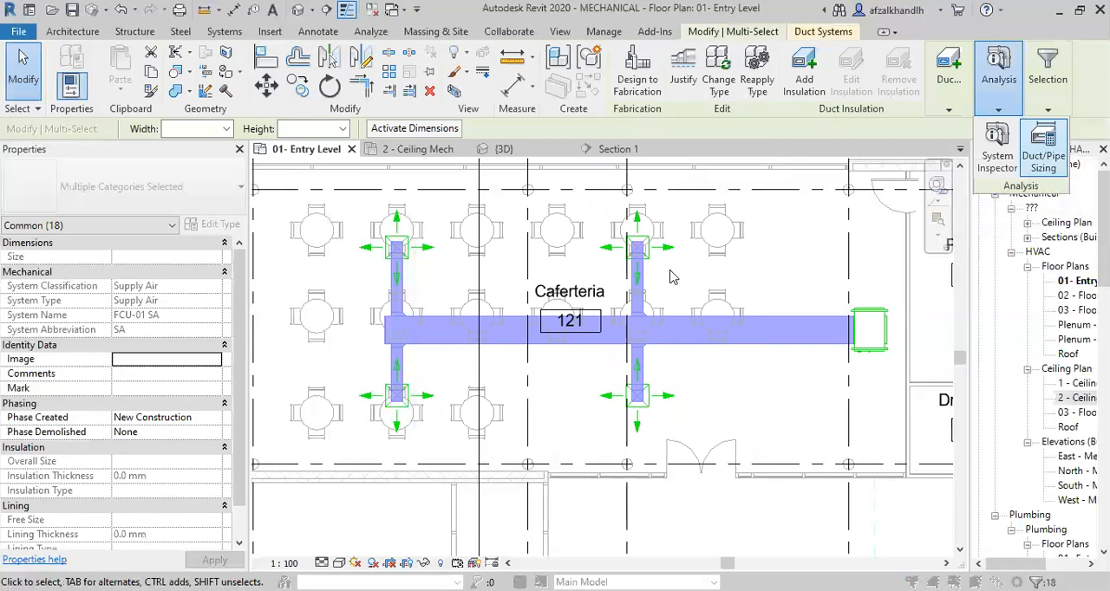
click(519, 217)
click(491, 252)
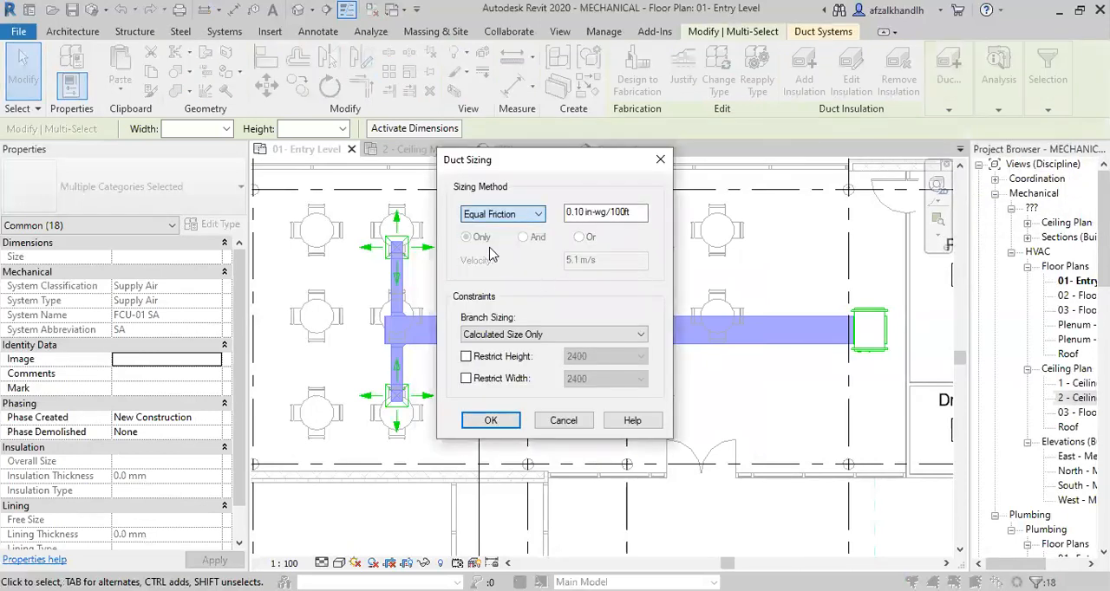
click(578, 213)
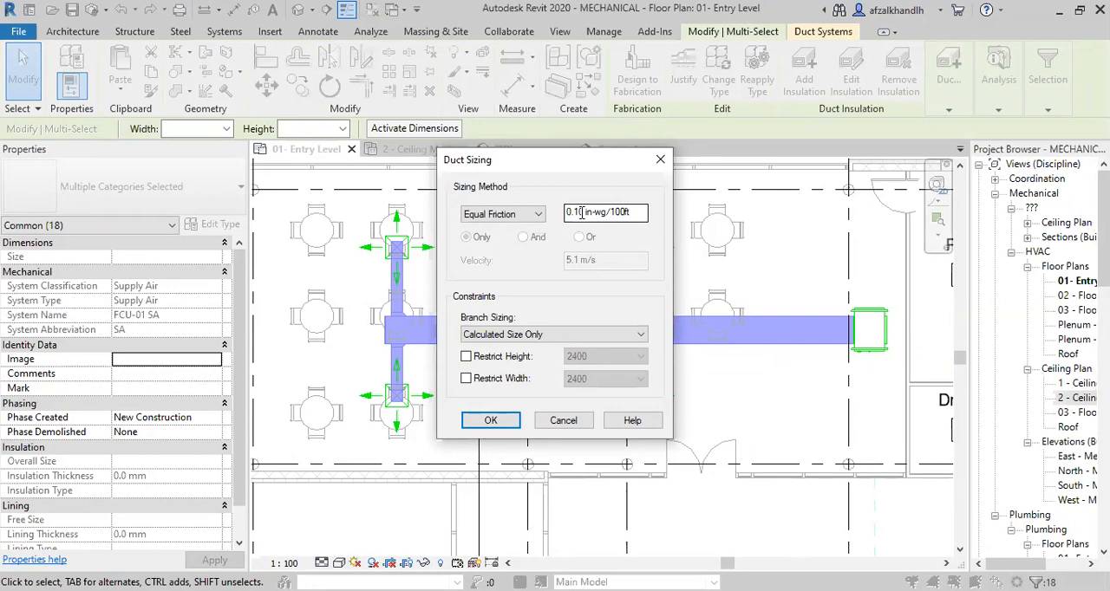
click(574, 215)
key(Delete)
key(Delete)
text(08)
Try to size the selected ducts by equal friction with Calculated Size Only, leaving the height and width unrestricted.
click(474, 359)
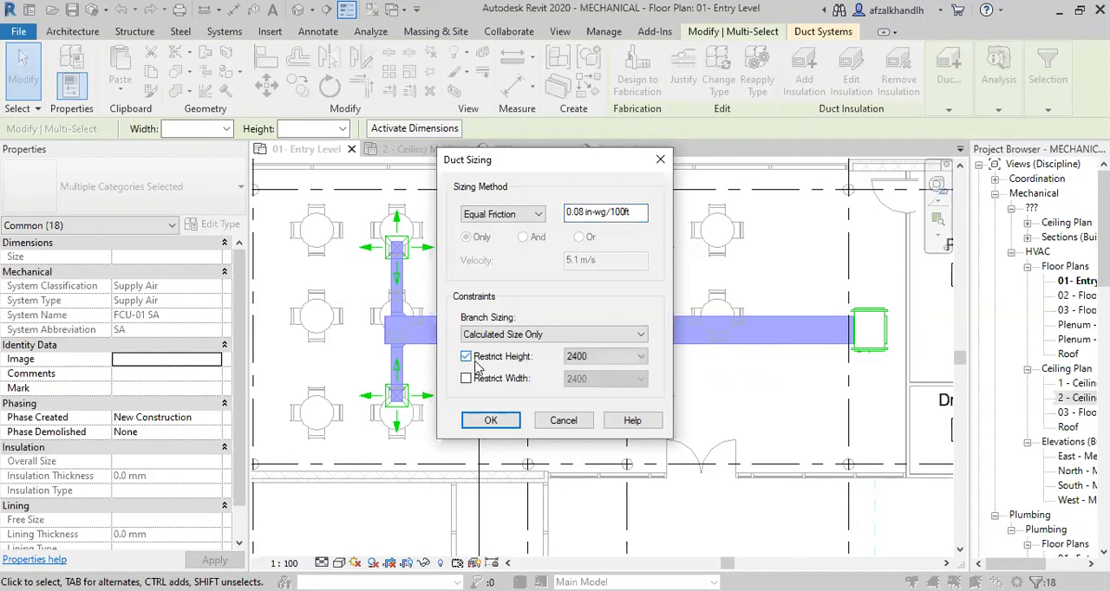
click(604, 356)
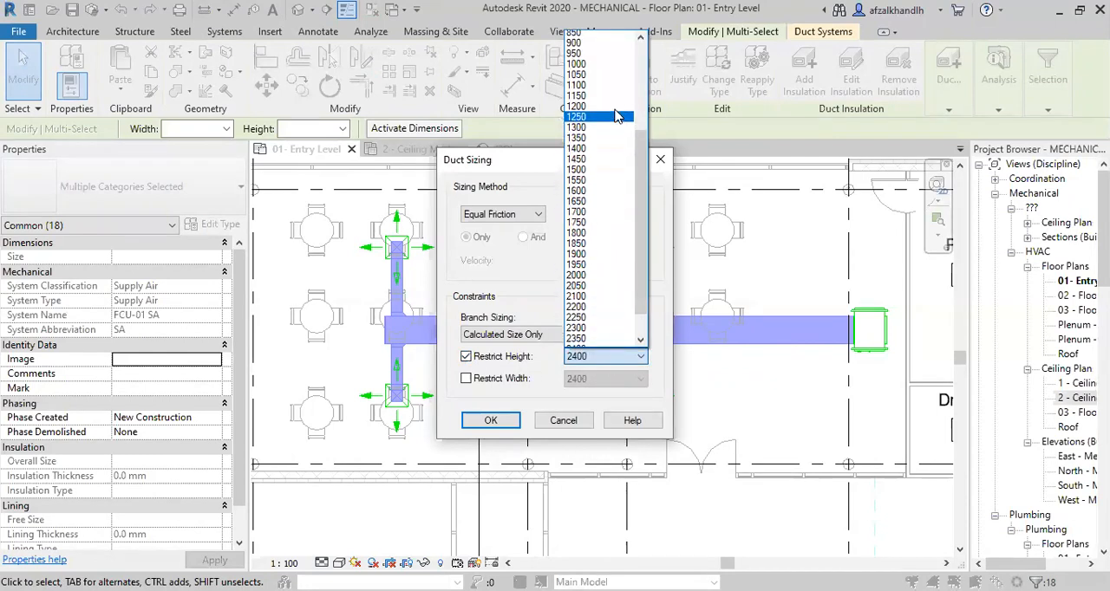
scroll(606, 257, up, 3)
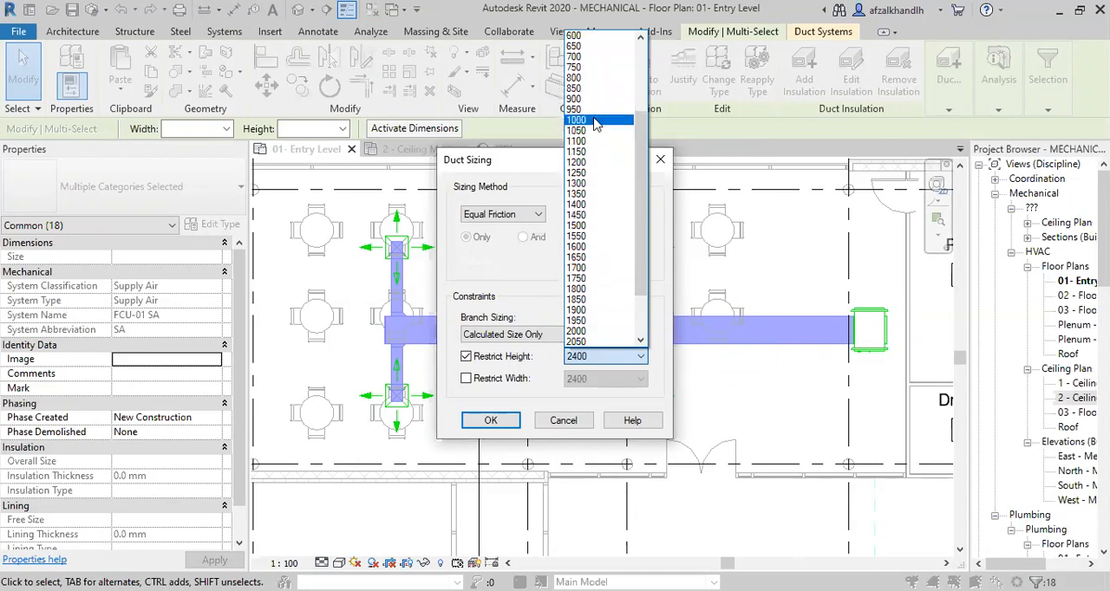
scroll(589, 100, up, 2)
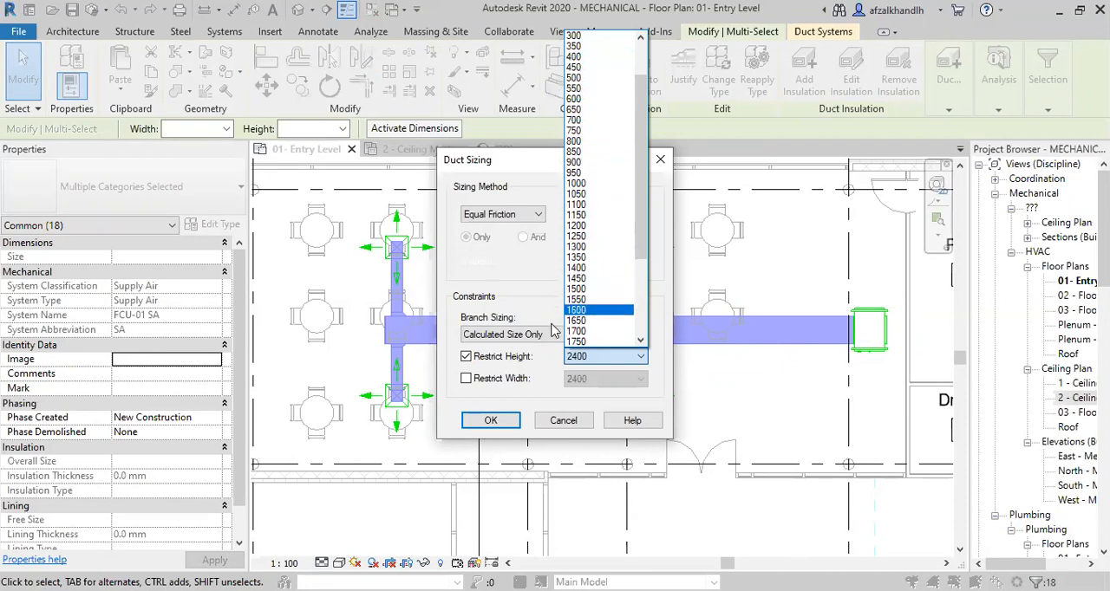
click(466, 360)
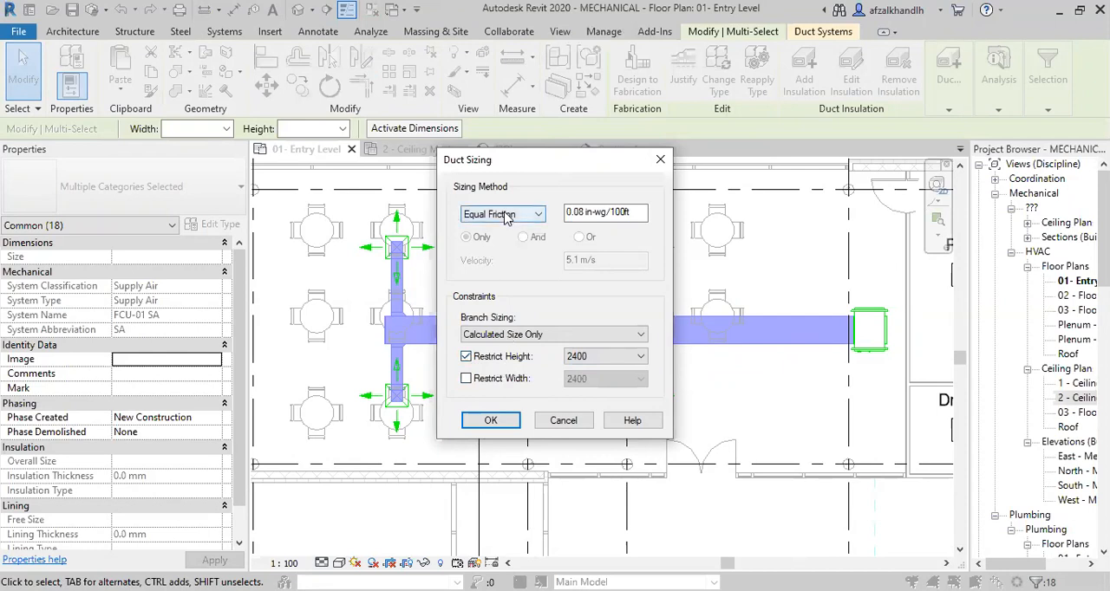
click(572, 212)
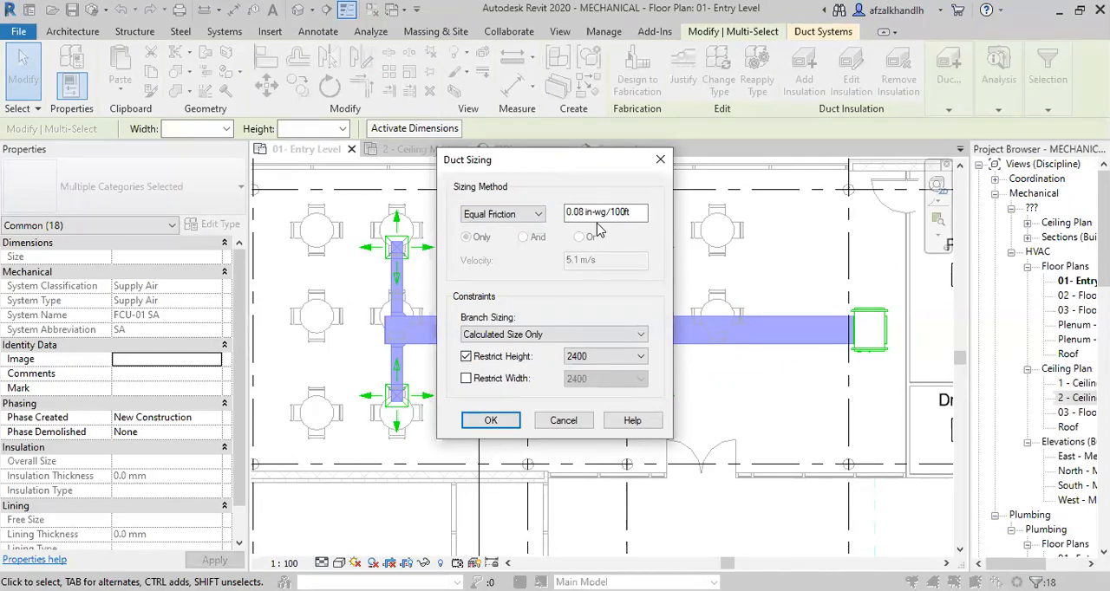
click(467, 357)
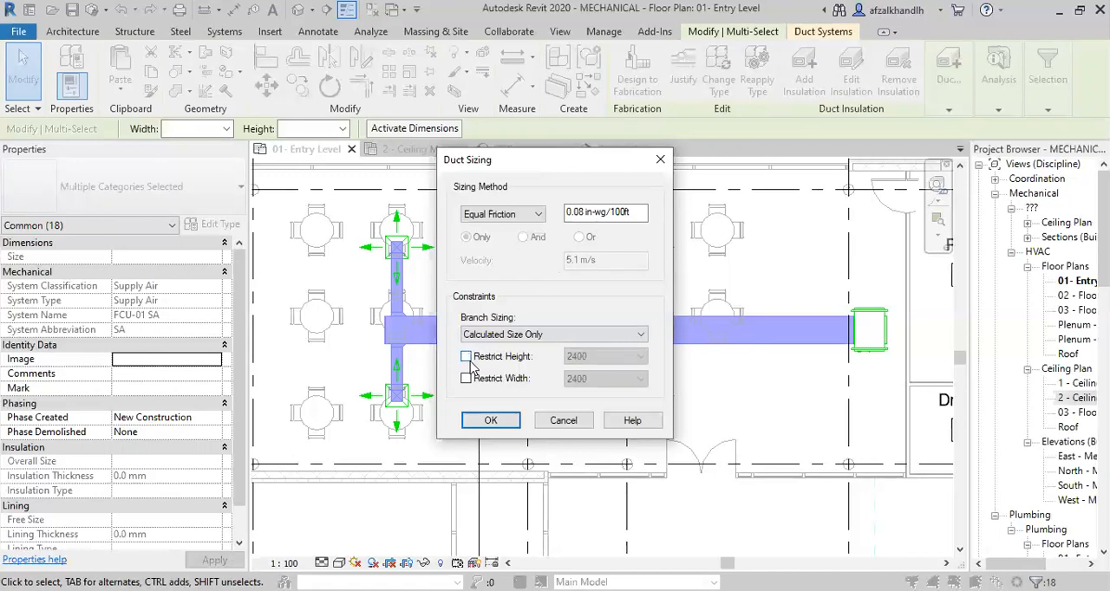
click(489, 421)
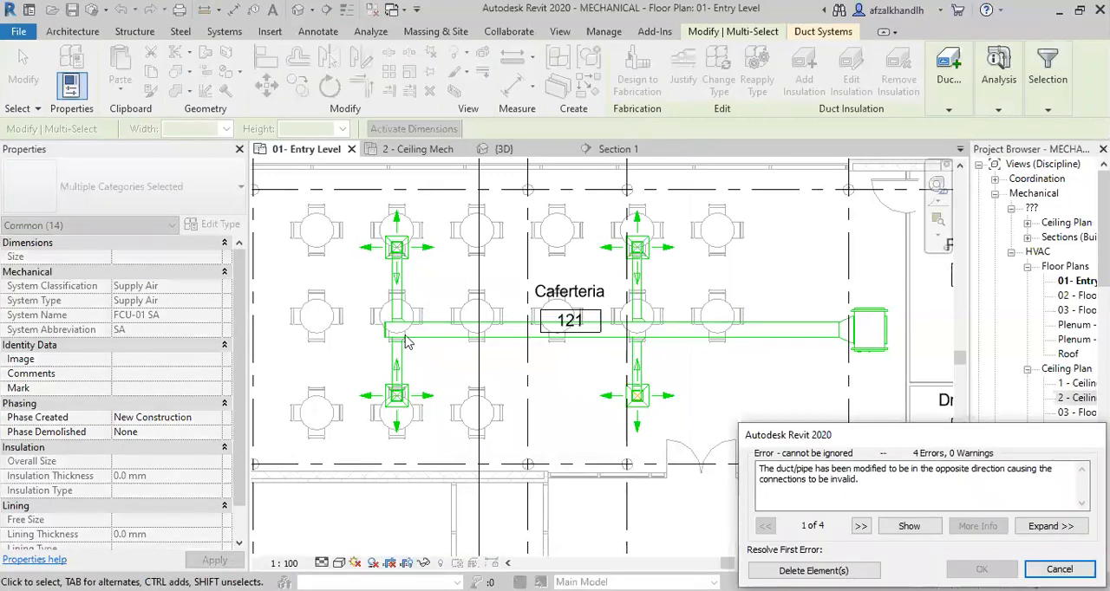
Locate the element behind the first sizing error, examine its elbow-to-air-terminal connection in 3D, and cancel the resizing.
scroll(408, 280, up, 4)
scroll(404, 287, down, 4)
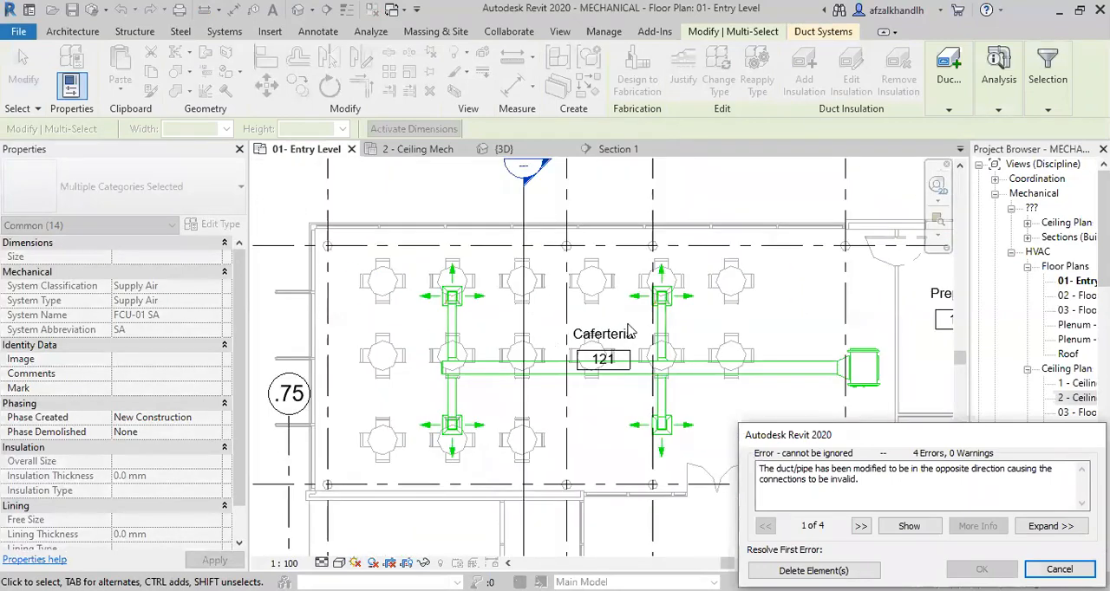
middle_drag(652, 446, 634, 432)
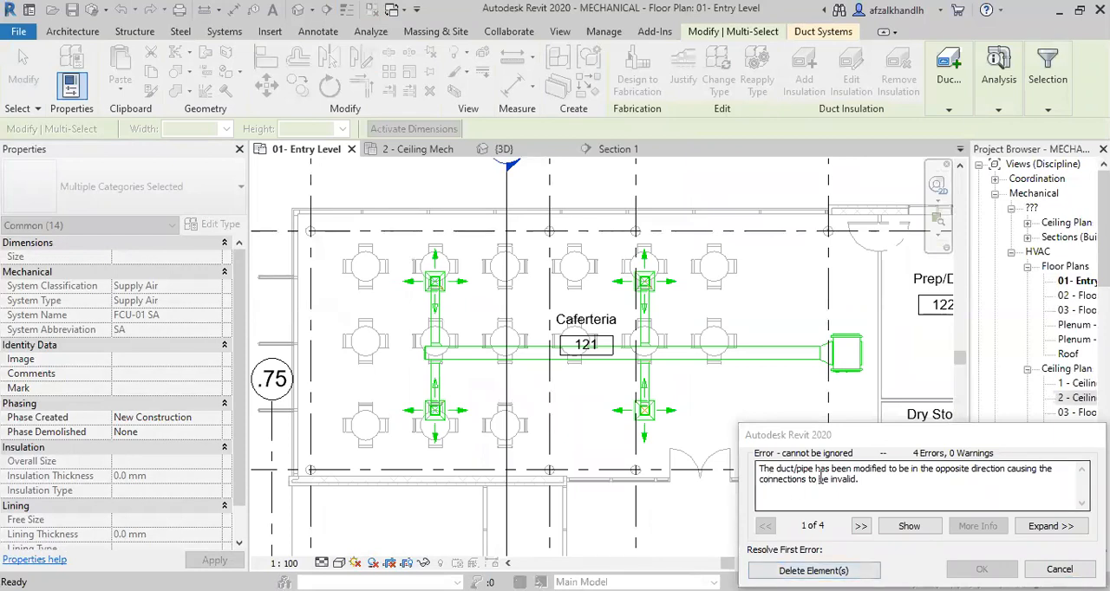
click(911, 527)
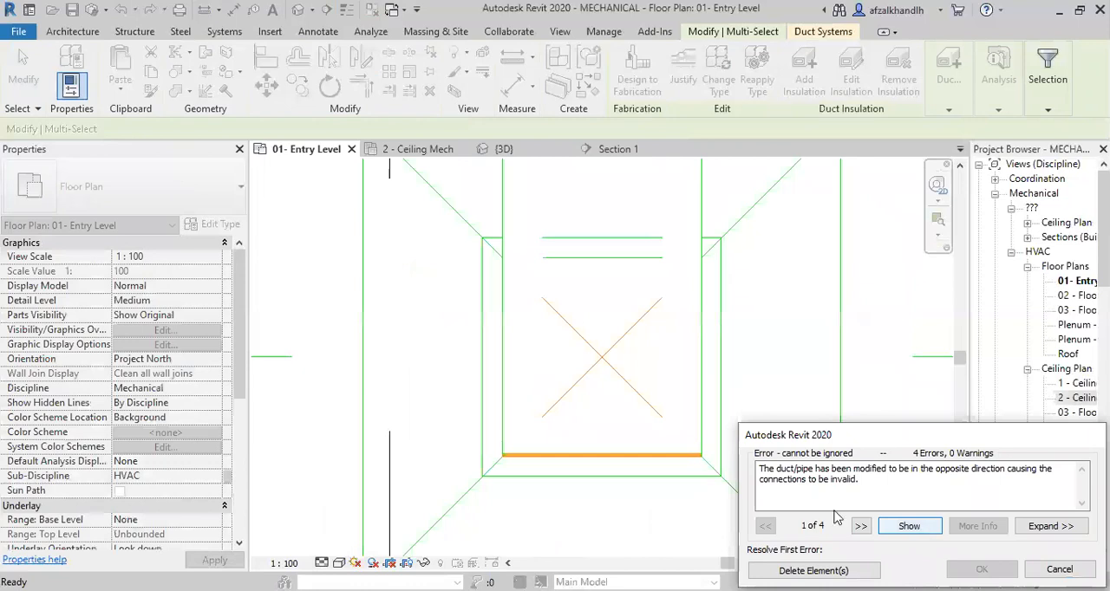
scroll(522, 392, down, 2)
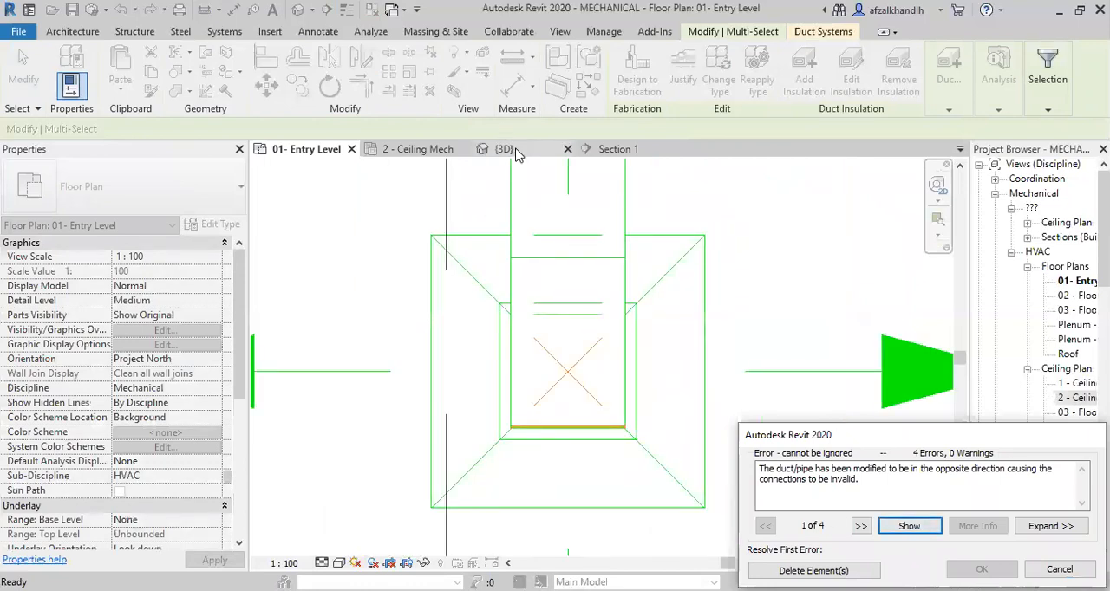
click(517, 155)
scroll(592, 356, up, 2)
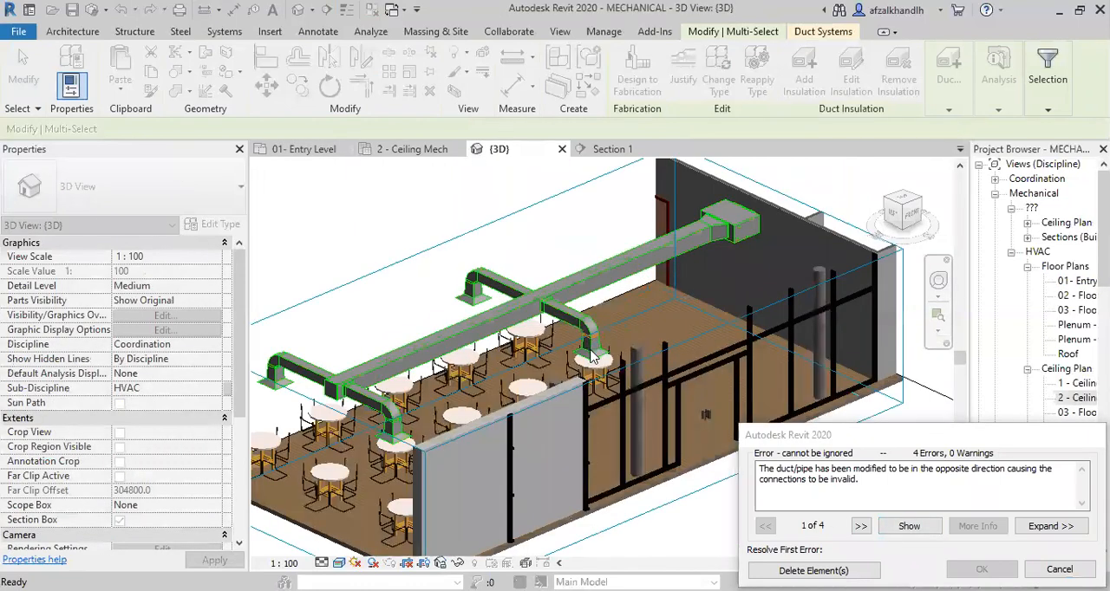
scroll(592, 355, up, 3)
scroll(548, 343, up, 1)
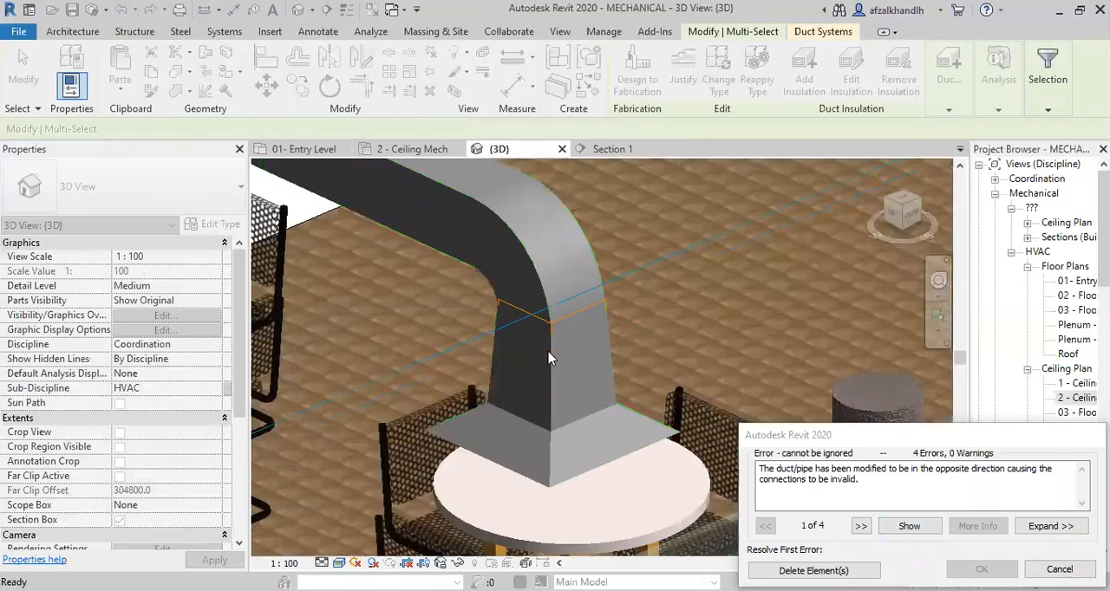
scroll(548, 358, down, 1)
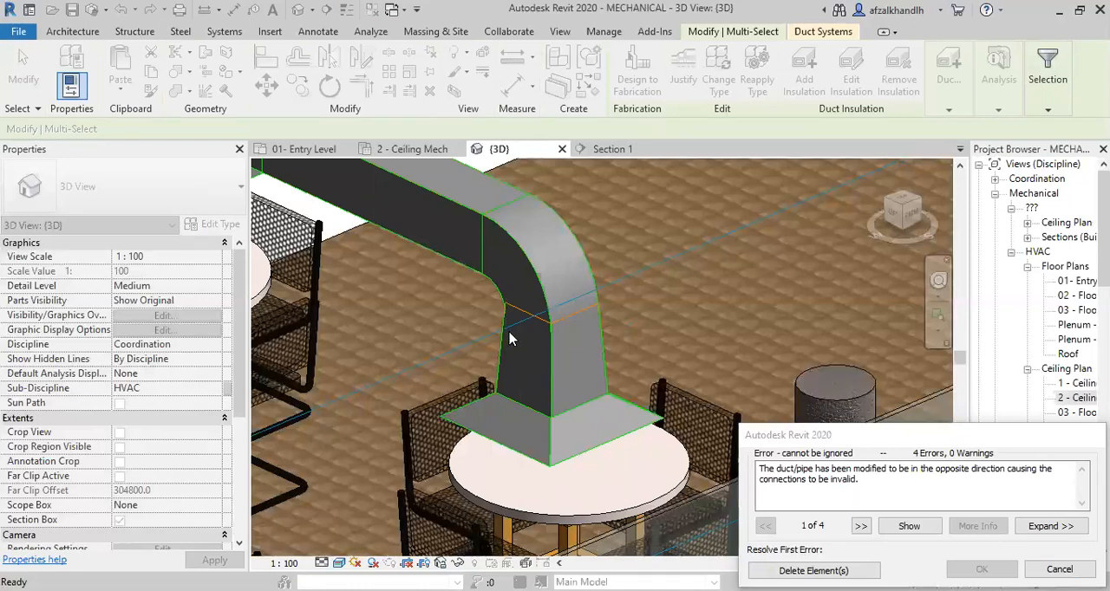
scroll(557, 351, down, 2)
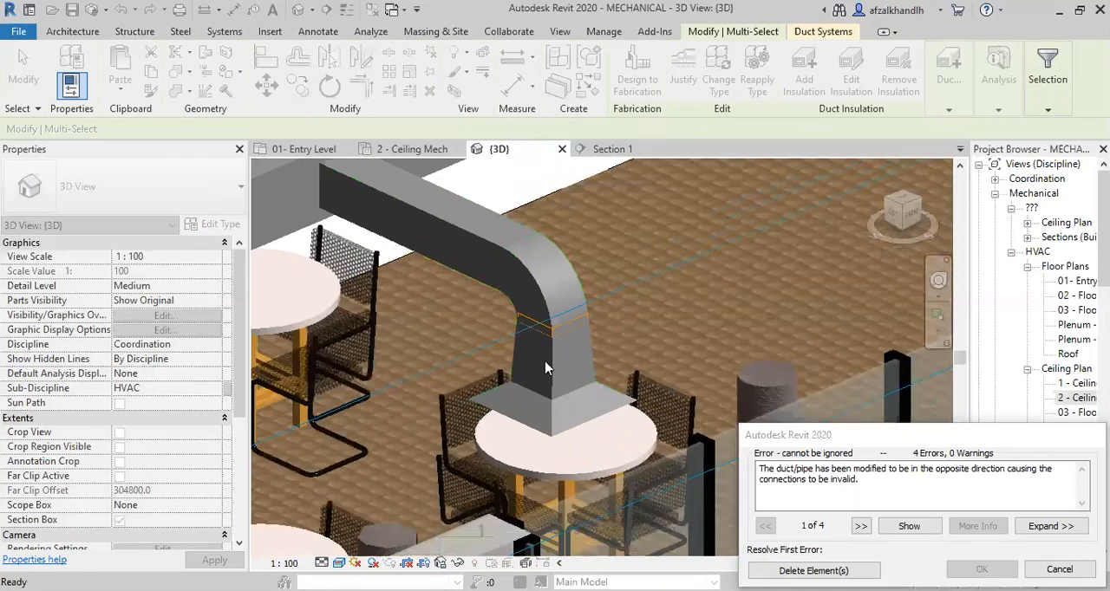
scroll(556, 366, up, 1)
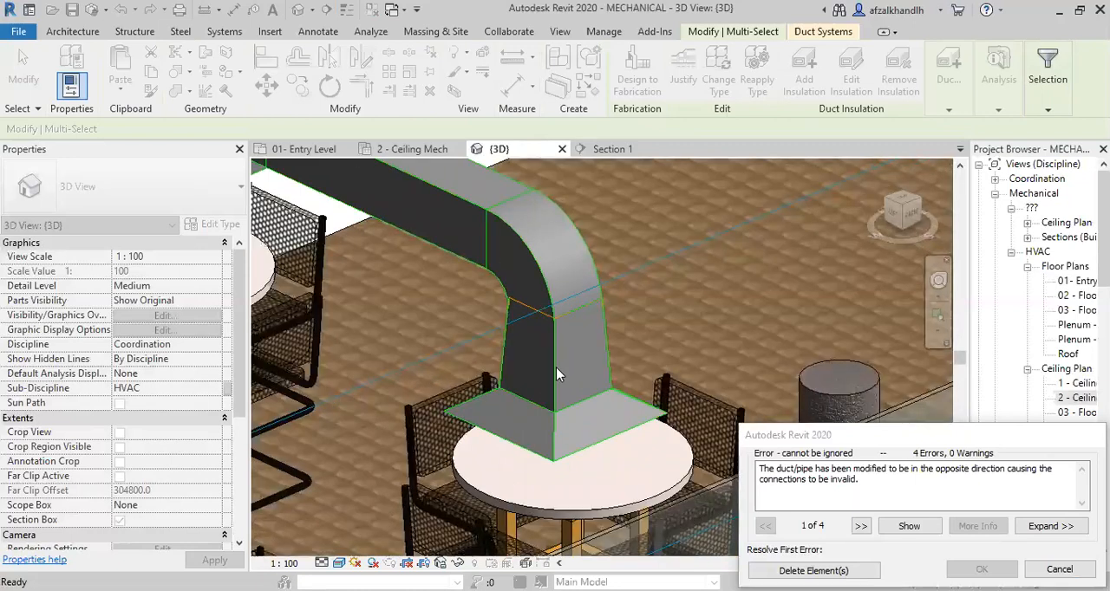
scroll(566, 355, down, 1)
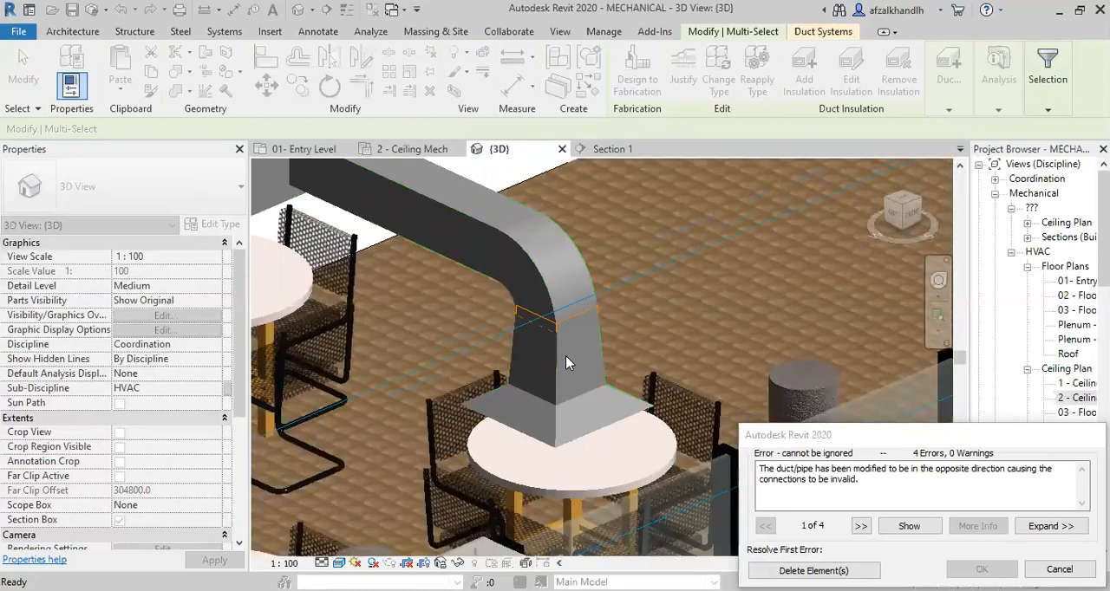
scroll(565, 355, down, 5)
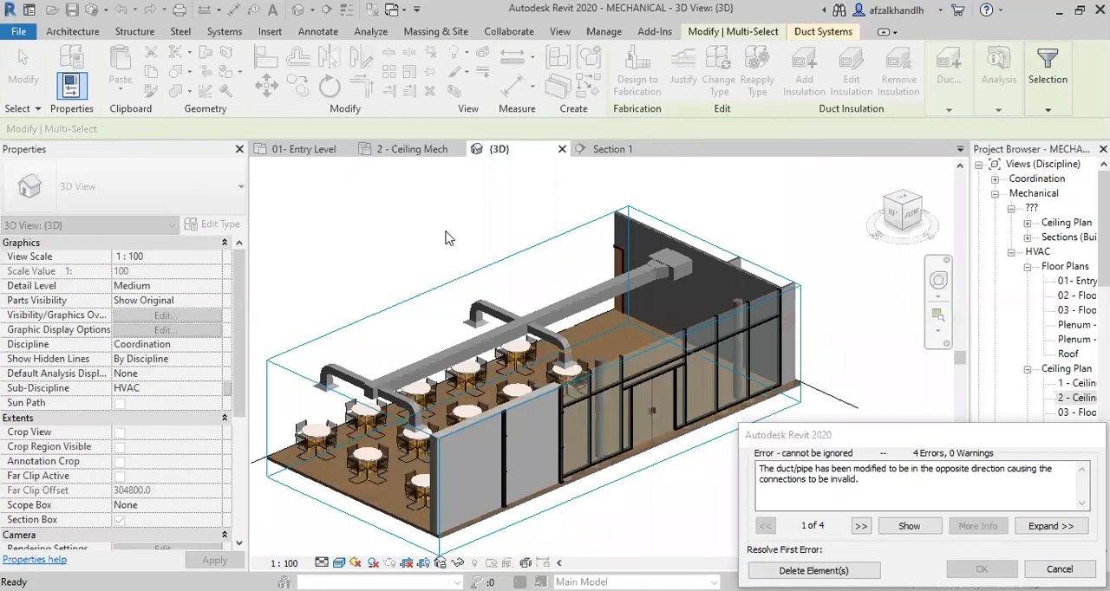
click(1060, 569)
Set the transition in the SHOE NECK duct type's routing preferences to M_Rectangular Transition - Angle: 45 Degree.
scroll(565, 330, up, 2)
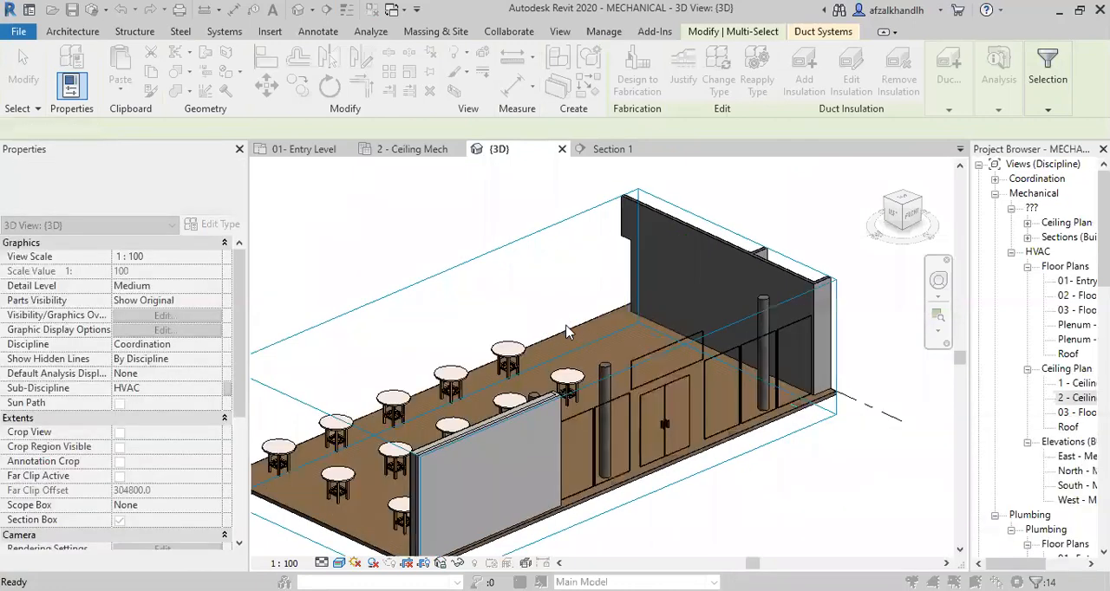
scroll(566, 328, up, 1)
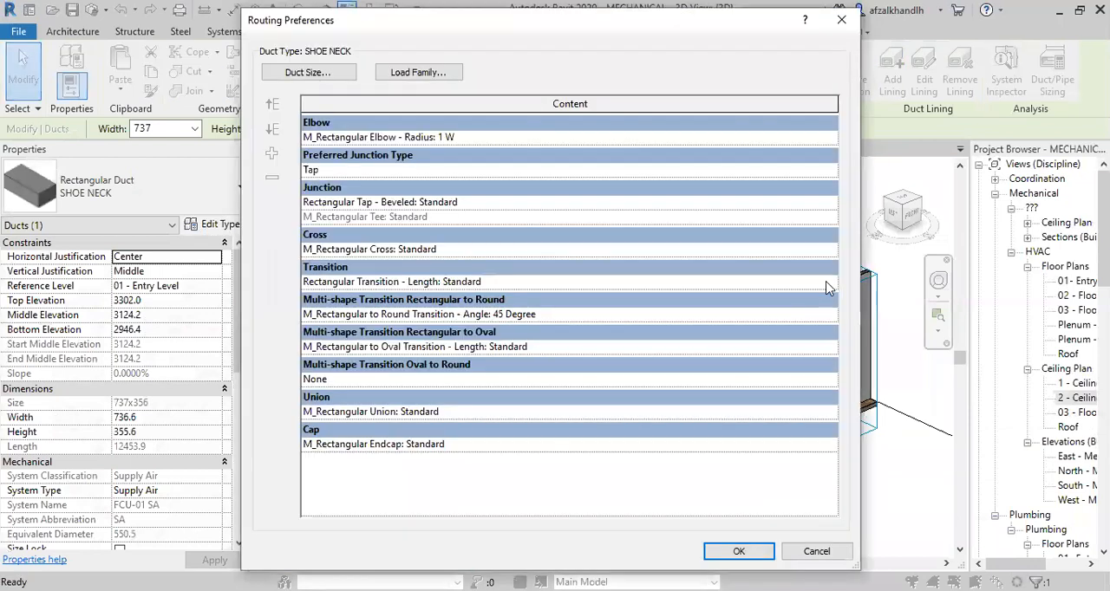
click(826, 284)
click(465, 333)
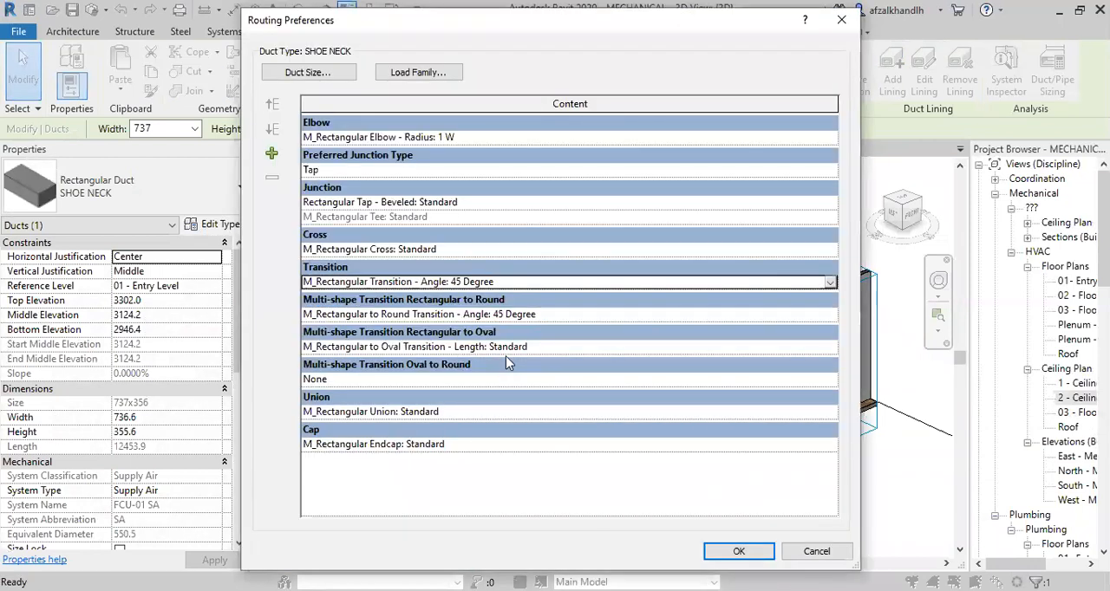
click(713, 549)
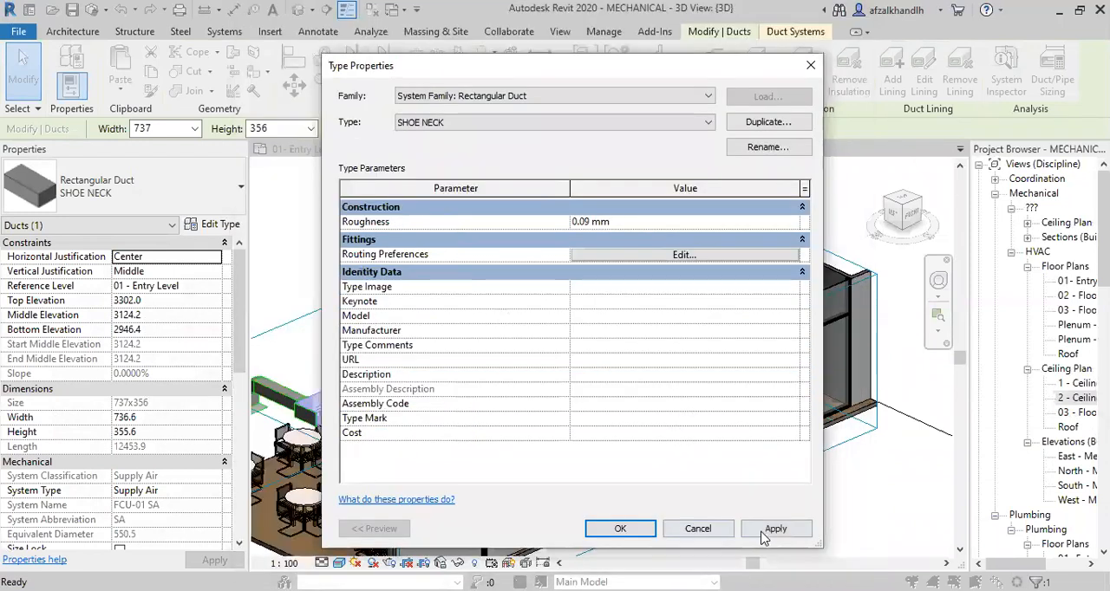
click(620, 530)
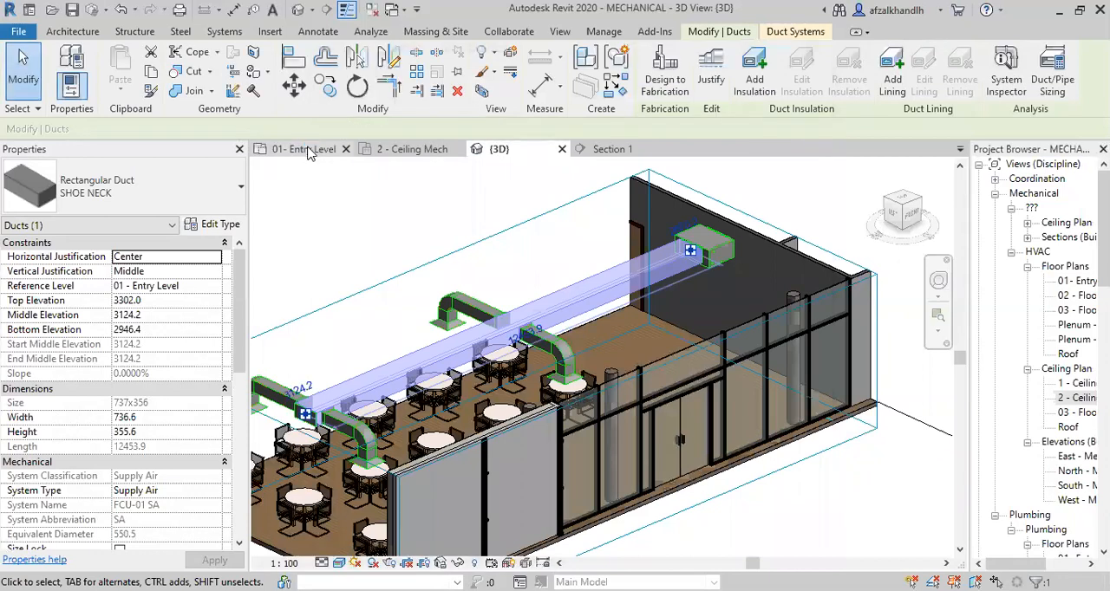
Examine the main supply duct's flow properties and its branch connections in the 01- Entry Level floor plan.
click(308, 152)
click(693, 353)
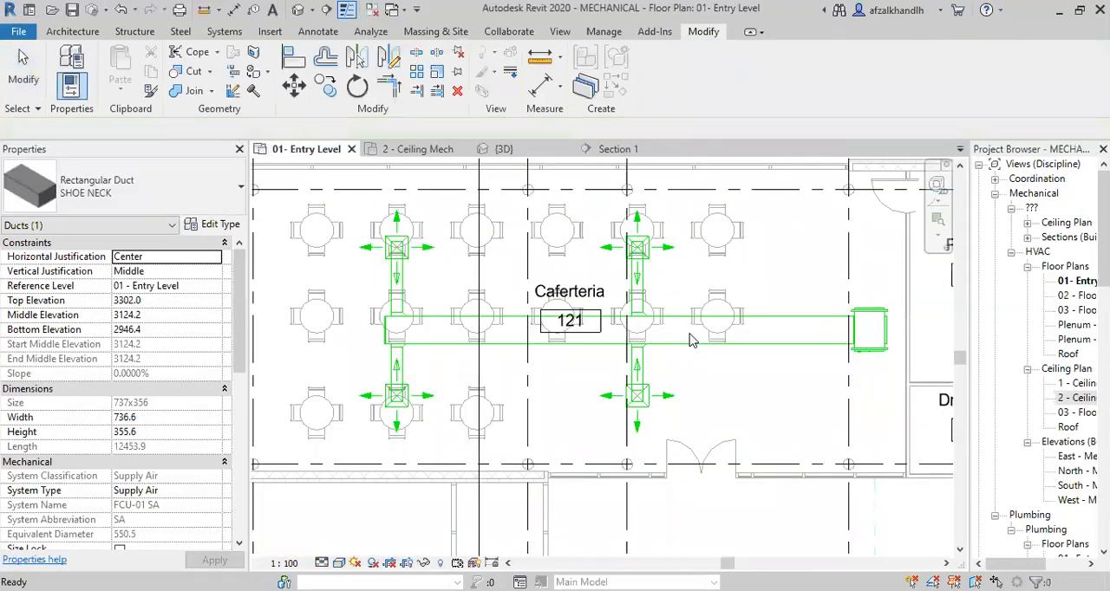
middle_drag(898, 326, 830, 367)
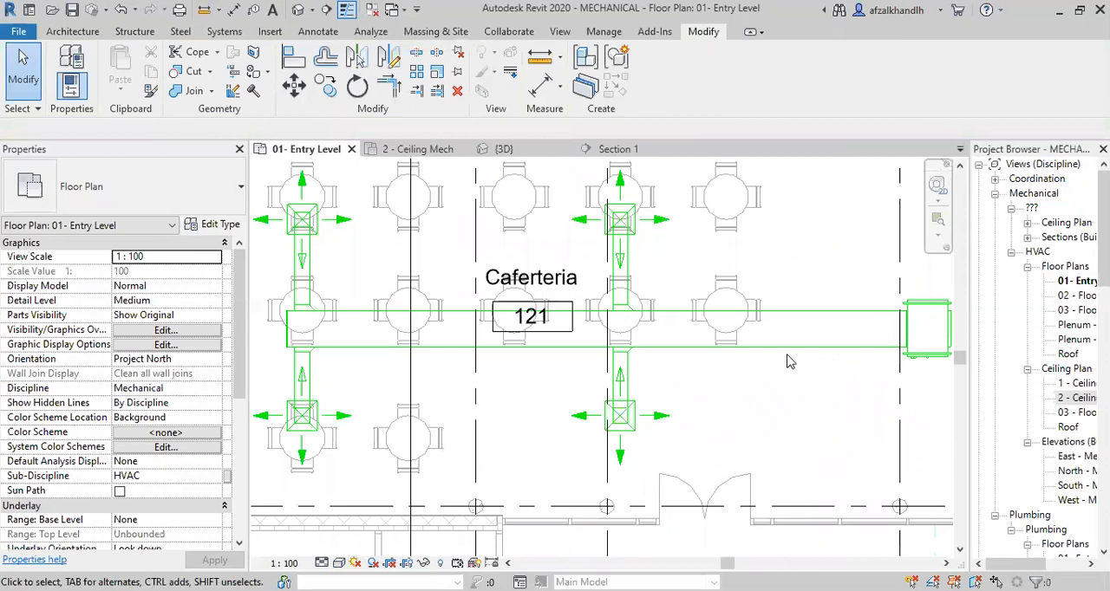
scroll(783, 358, down, 1)
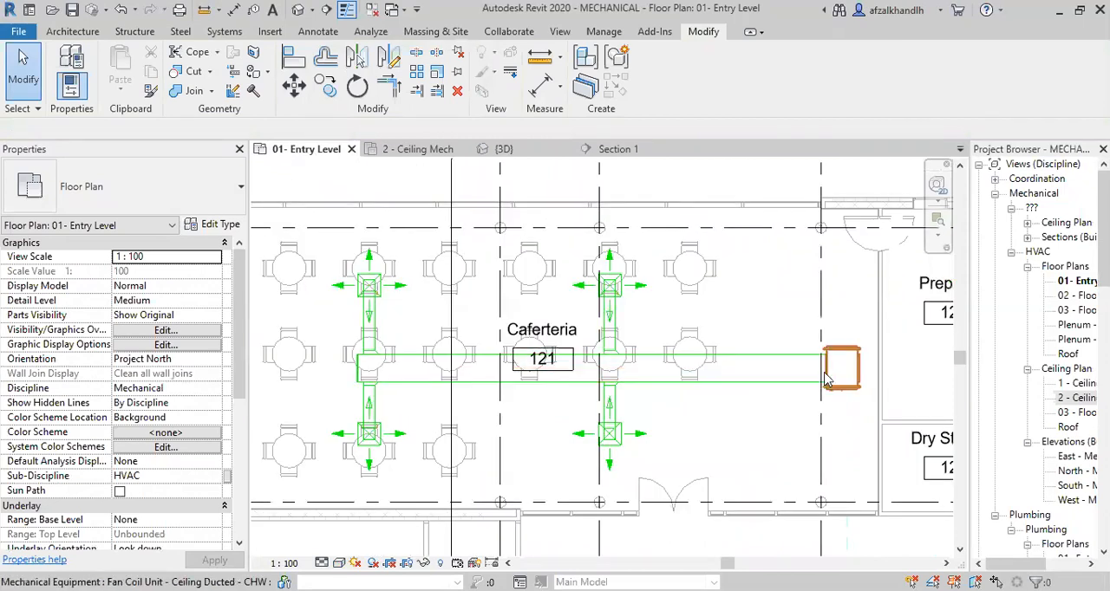
scroll(792, 380, up, 1)
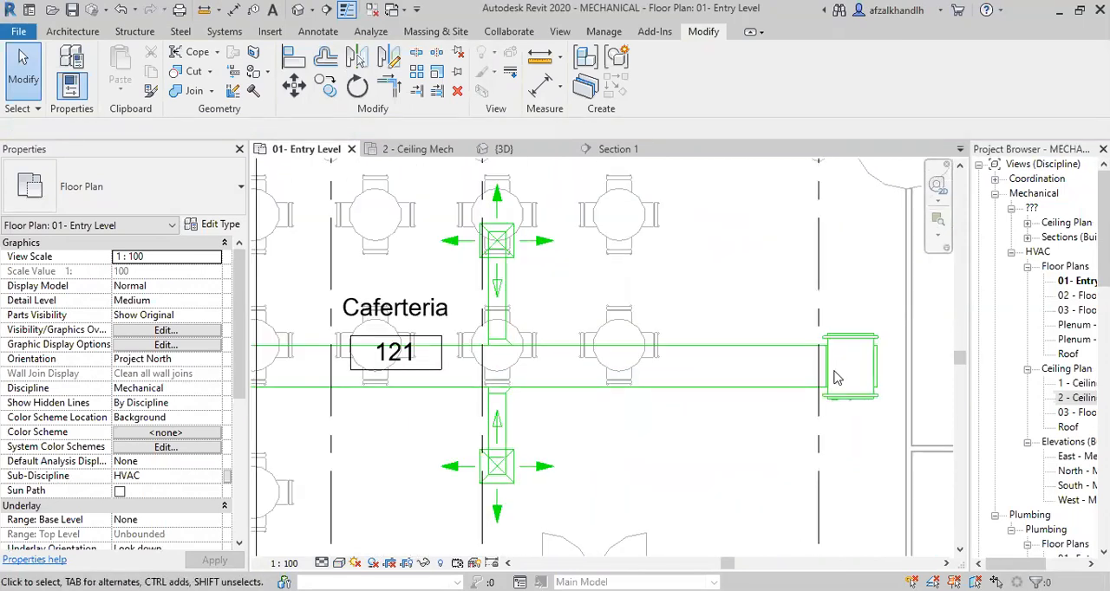
scroll(607, 354, down, 1)
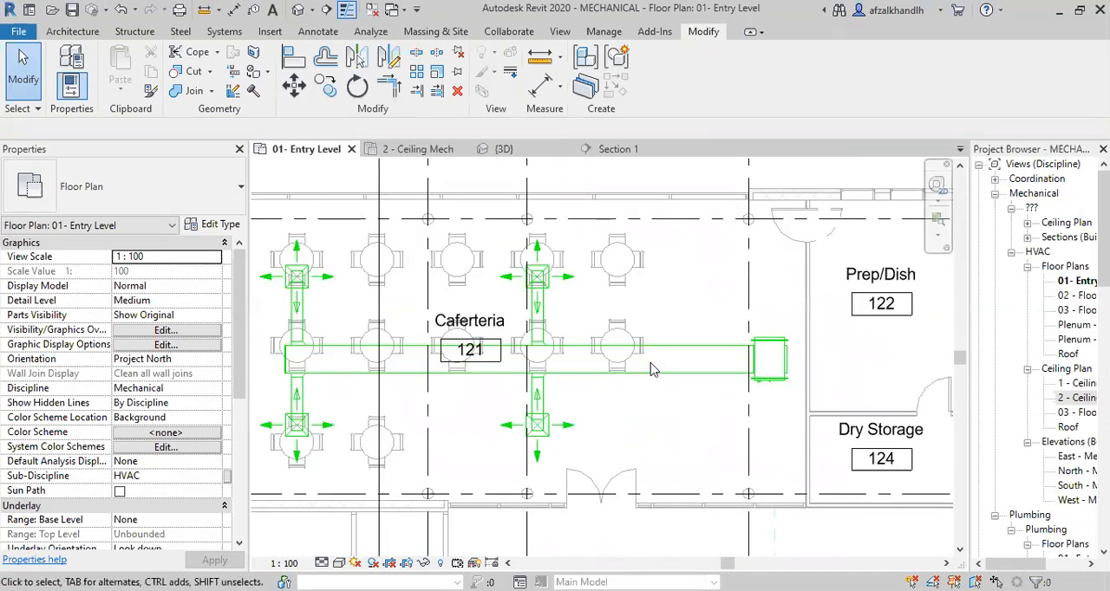
click(653, 369)
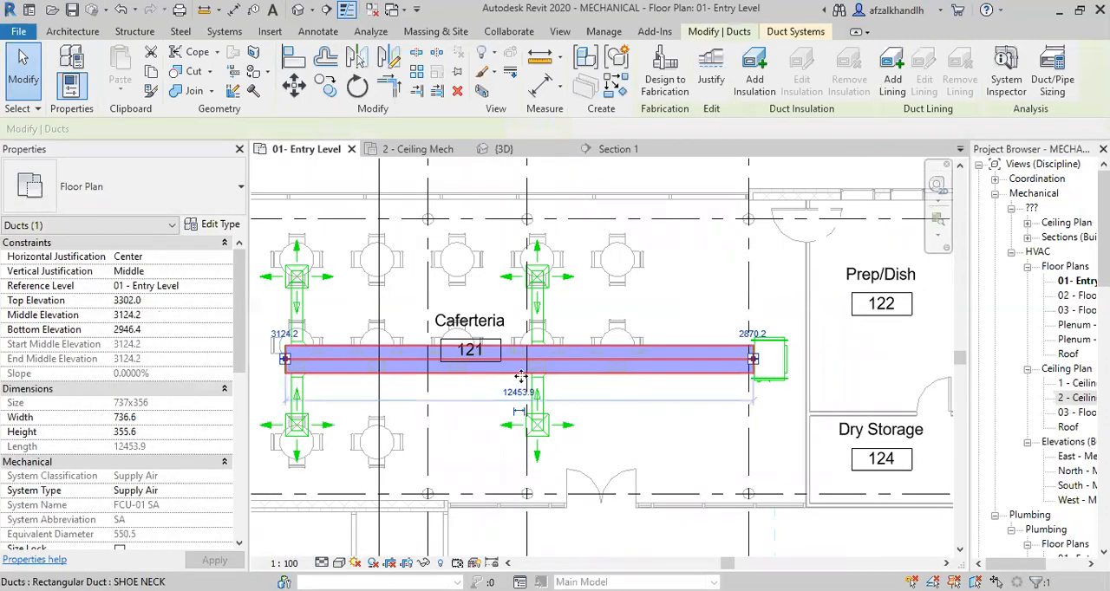
scroll(152, 416, down, 5)
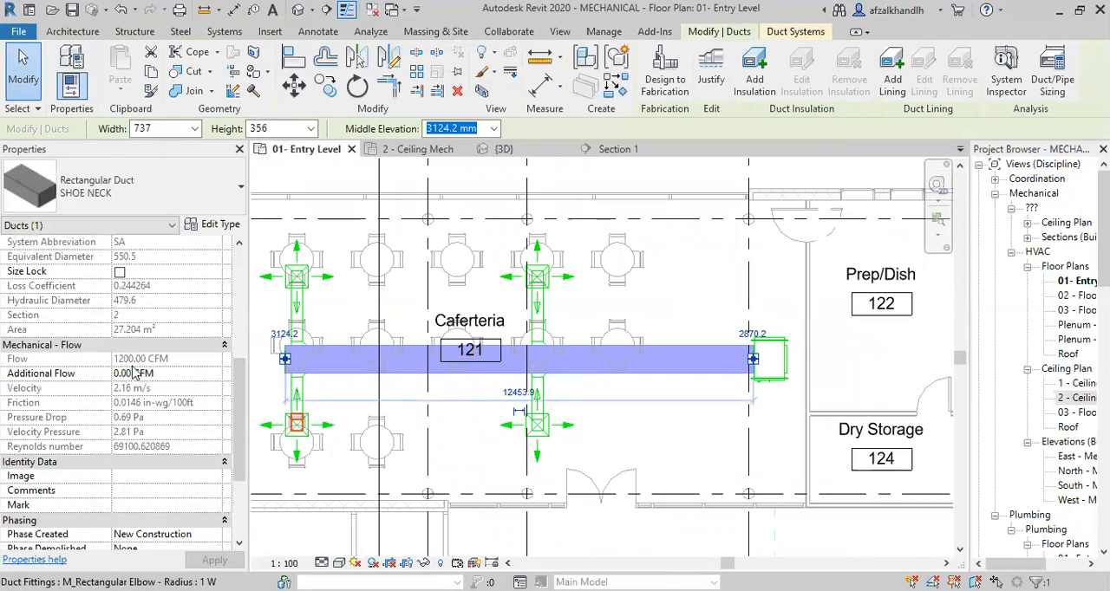
scroll(651, 400, up, 1)
middle_drag(704, 392, 716, 430)
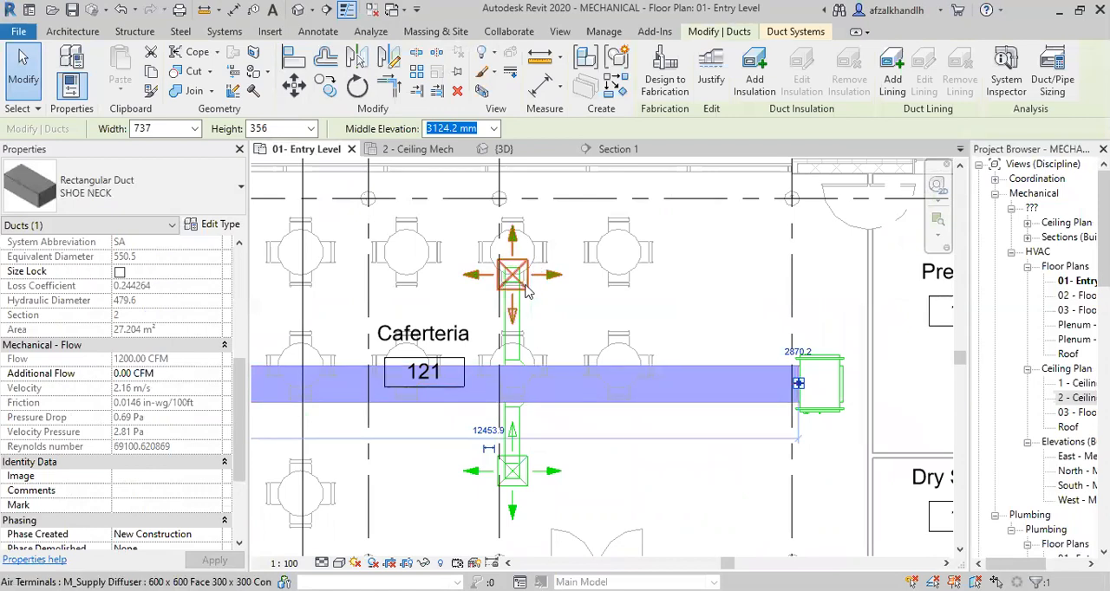
middle_drag(643, 455, 682, 448)
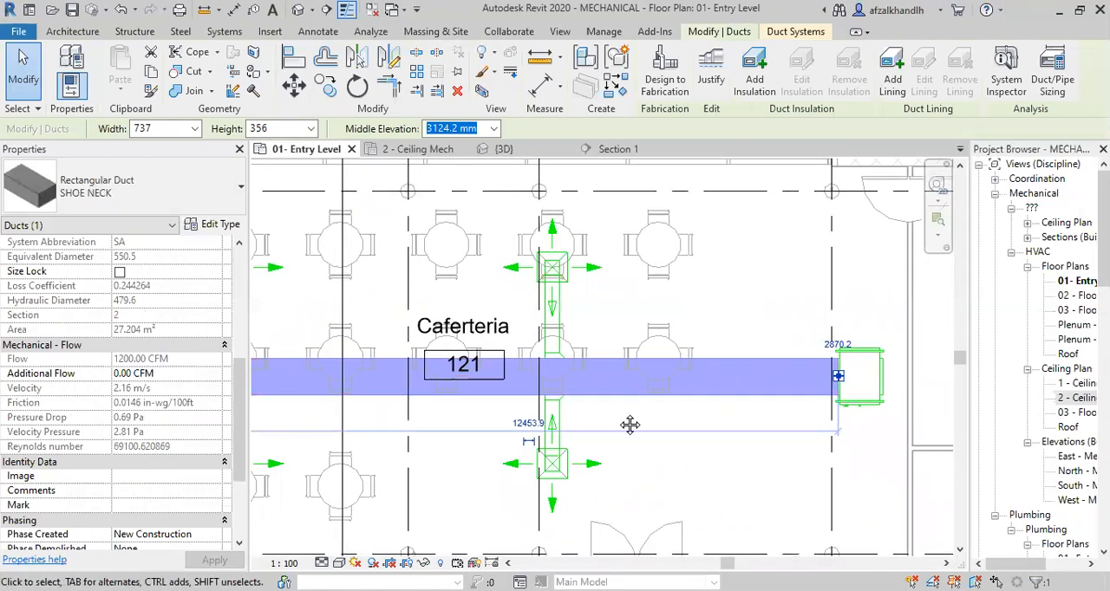
key(Escape)
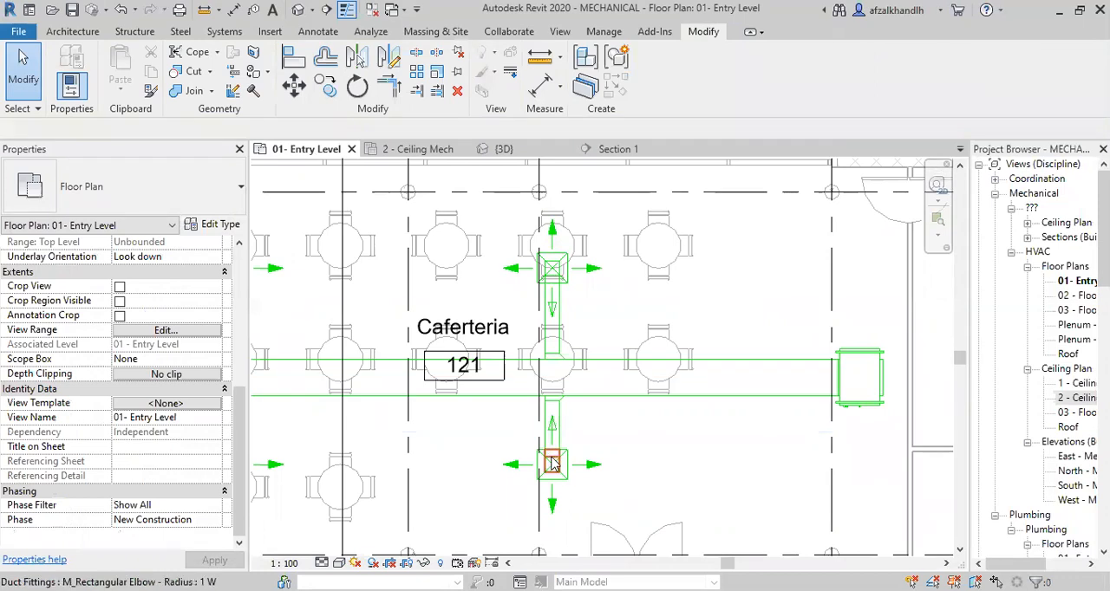
scroll(459, 402, down, 1)
middle_drag(529, 390, 555, 388)
scroll(487, 376, down, 1)
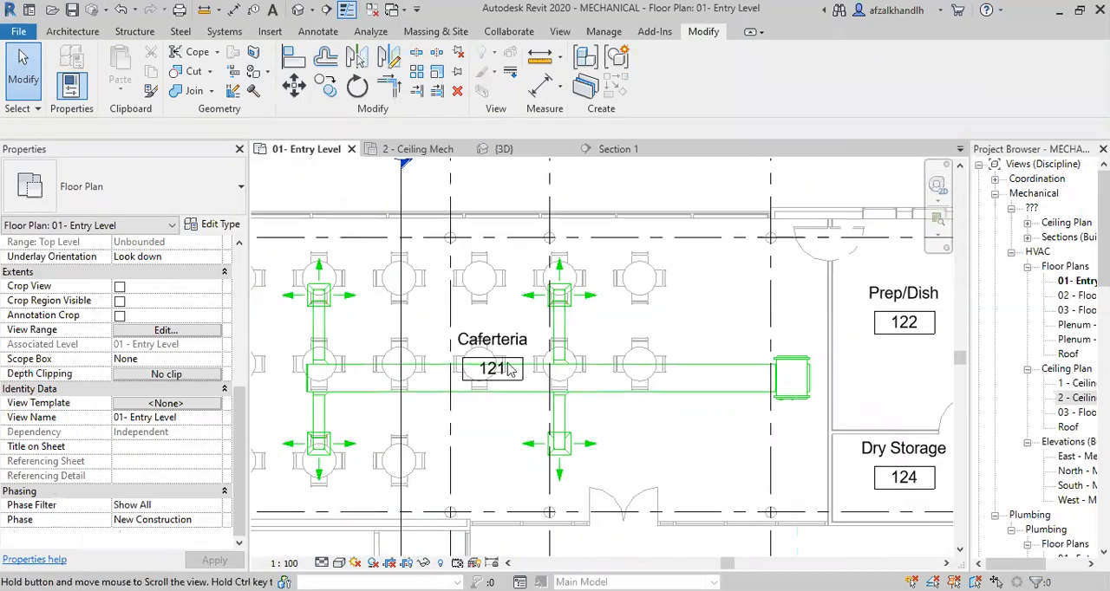
scroll(500, 380, up, 2)
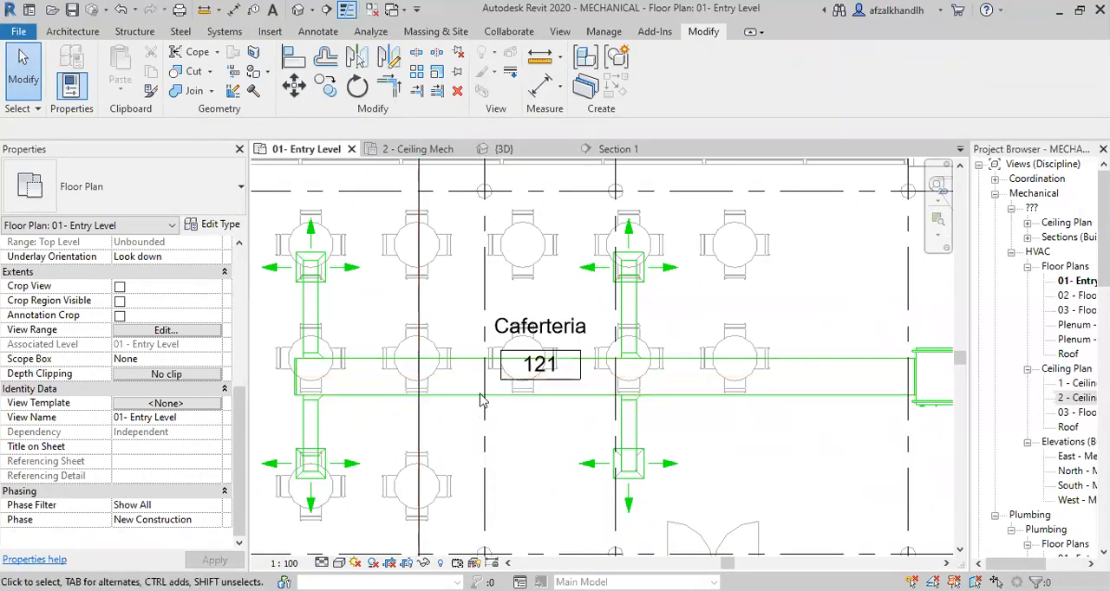
Split the Caferteria's main supply duct between the two pairs of diffuser branches, just beside the room tag.
click(563, 398)
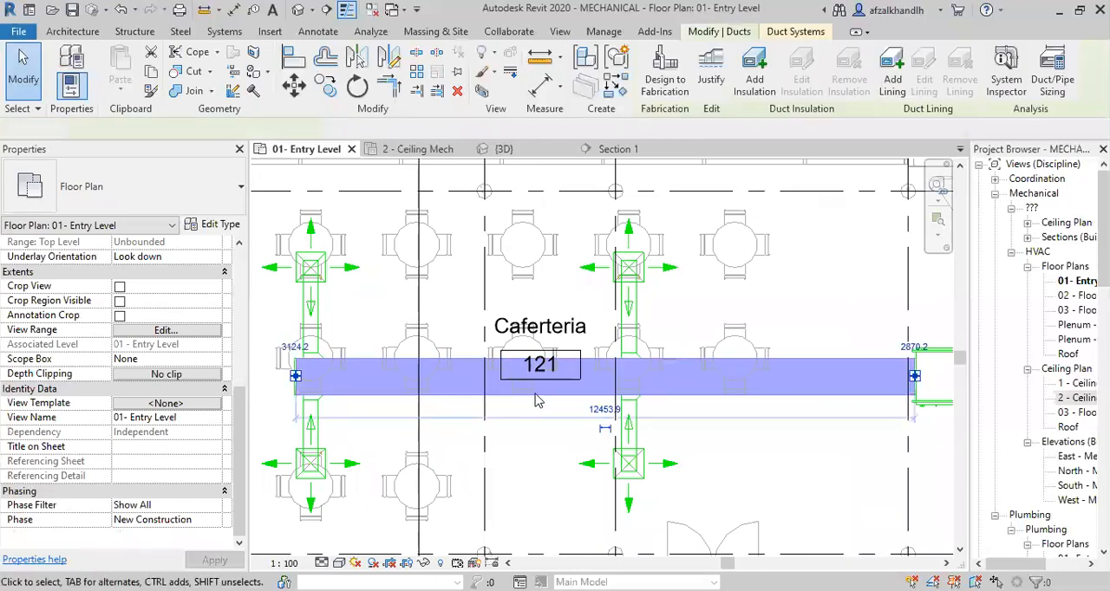
key(Escape)
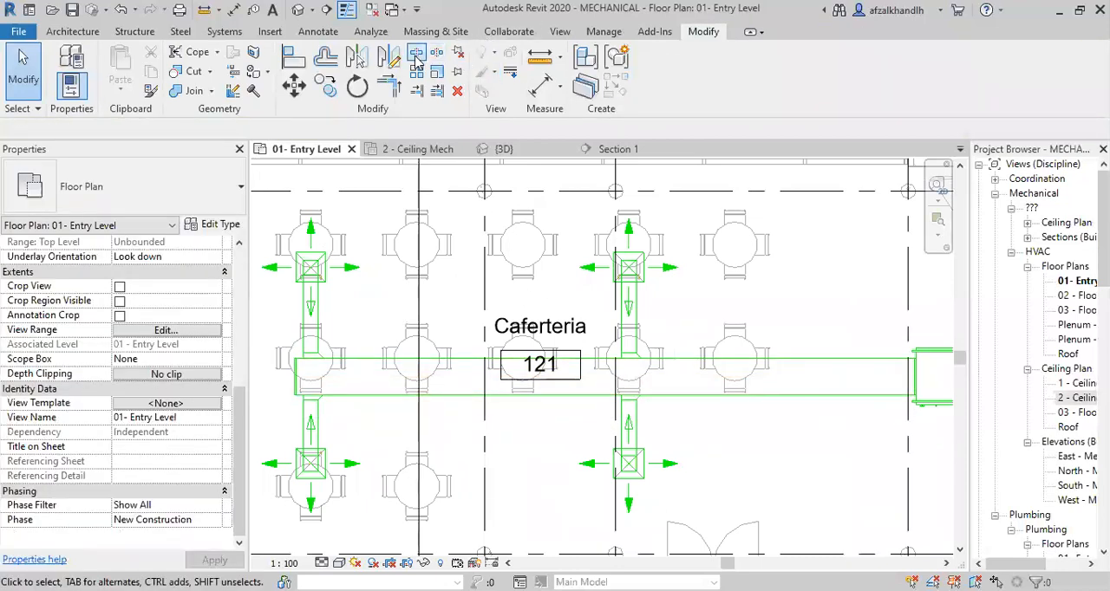
click(417, 52)
click(588, 362)
key(Escape)
scroll(642, 403, up, 2)
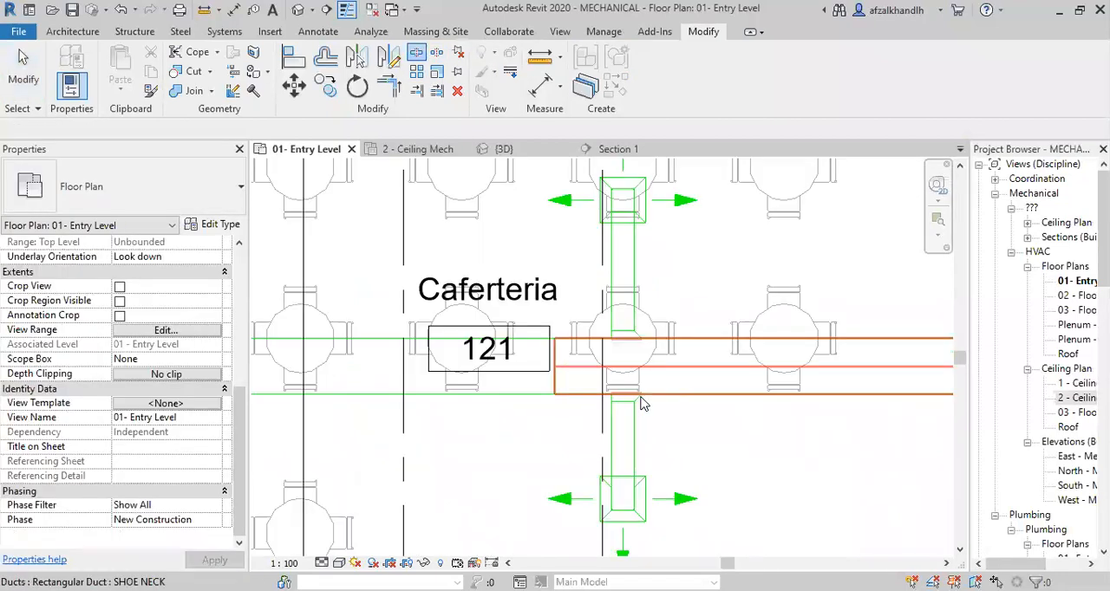
Compare the flow and friction properties of the two main duct segments on either side of the split.
scroll(616, 334, down, 2)
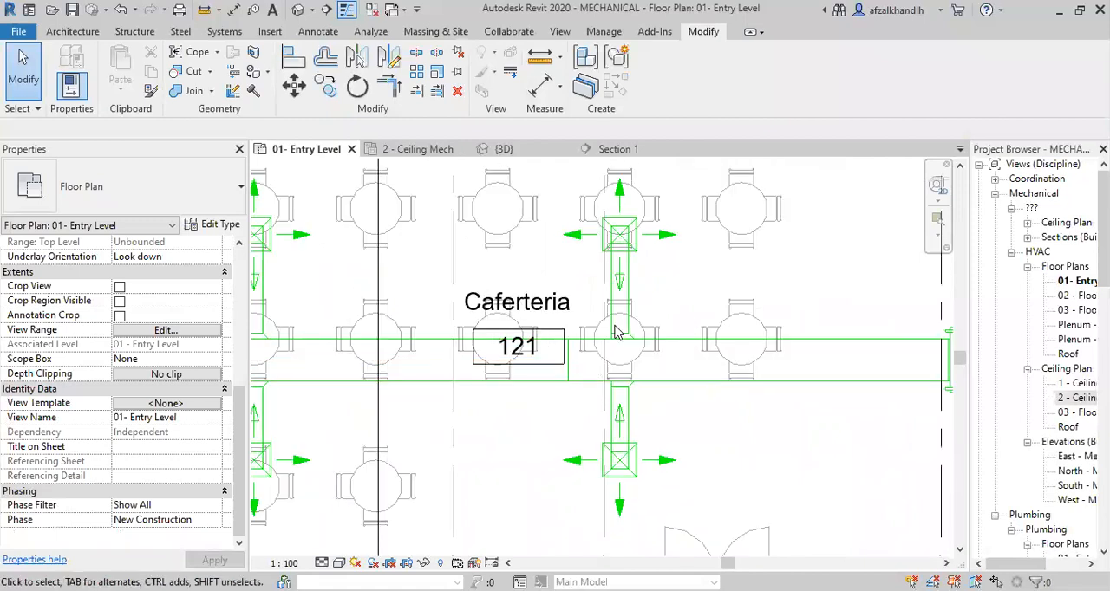
click(585, 384)
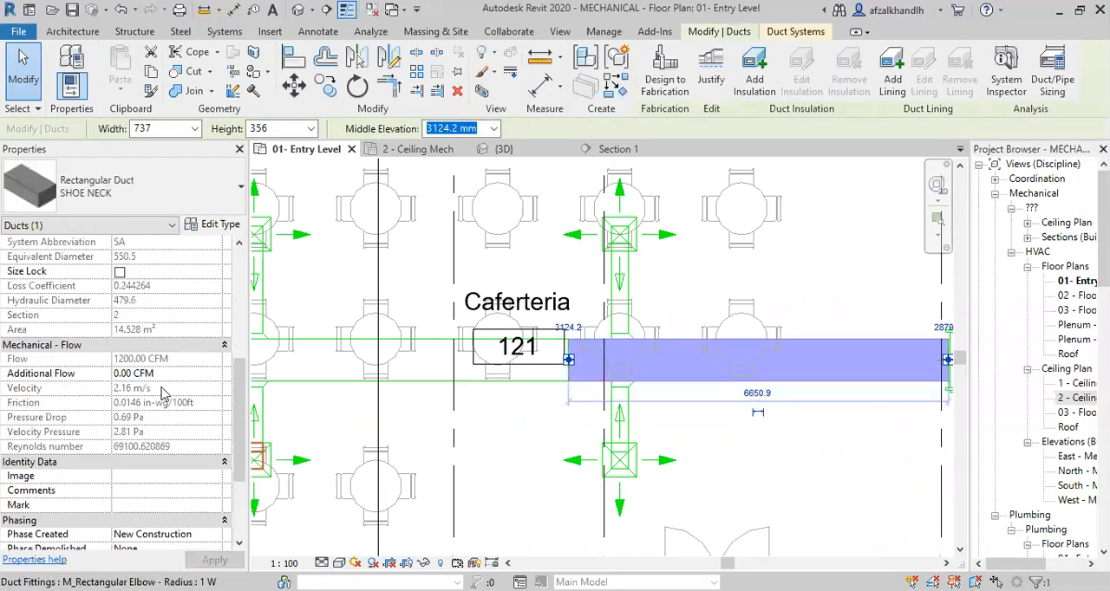
click(539, 461)
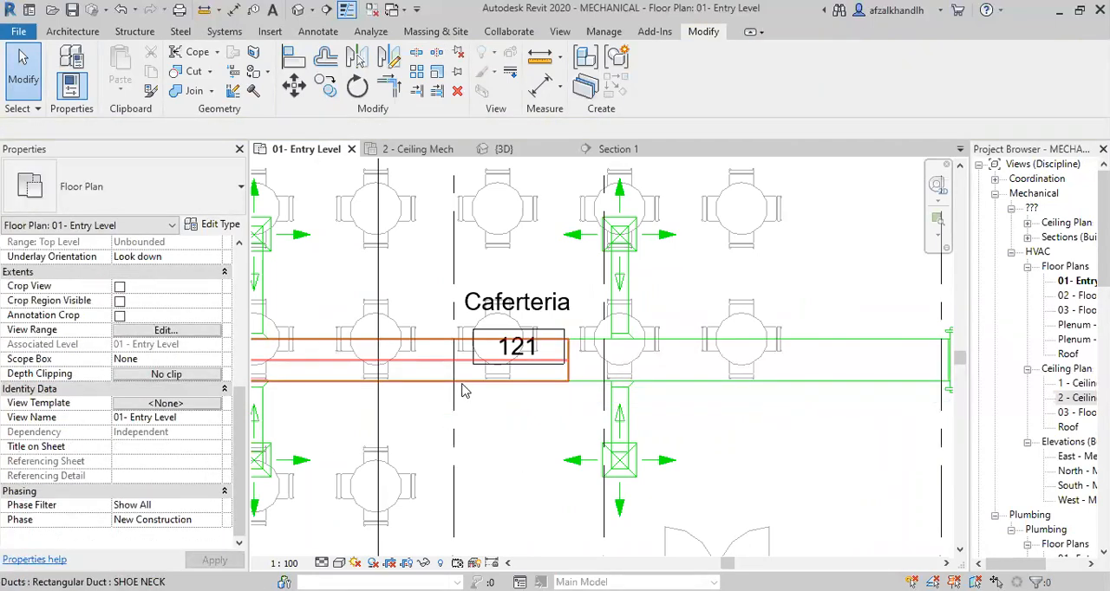
click(462, 389)
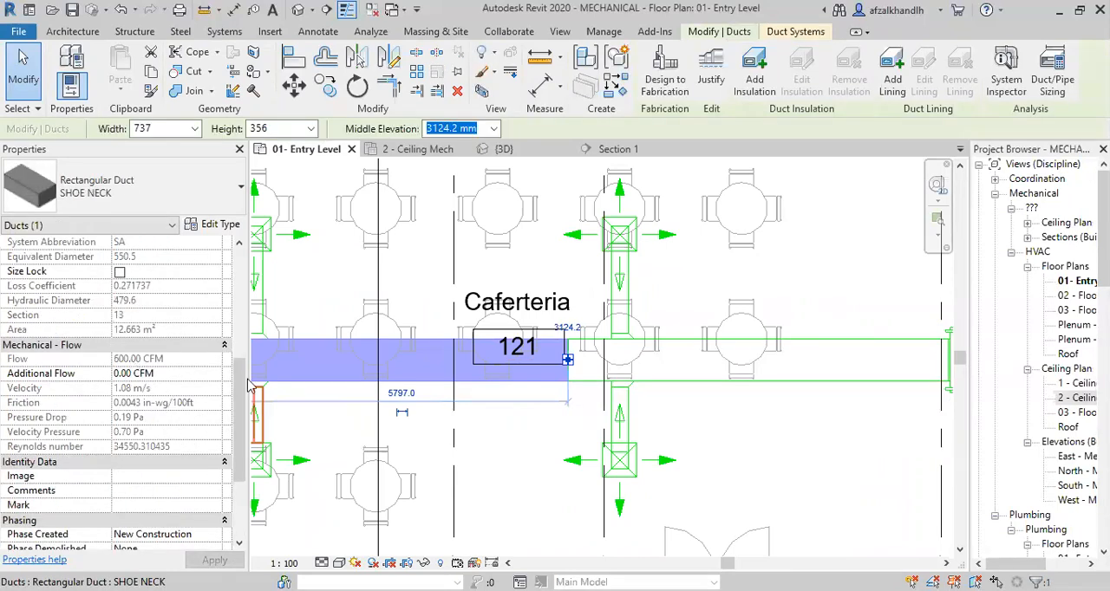
scroll(607, 433, down, 3)
middle_drag(592, 432, 615, 433)
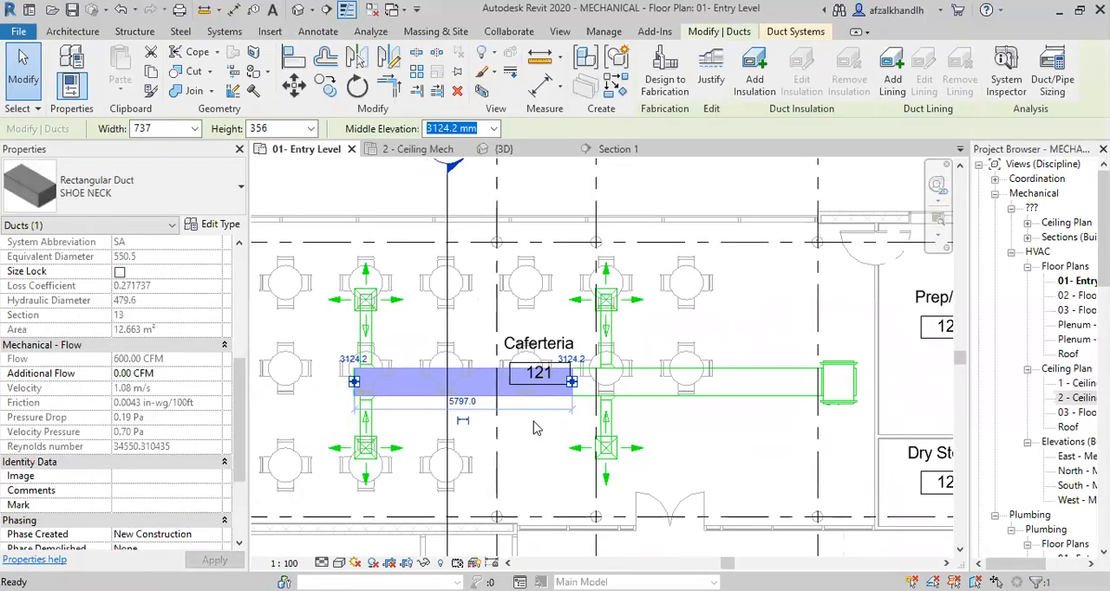
click(534, 428)
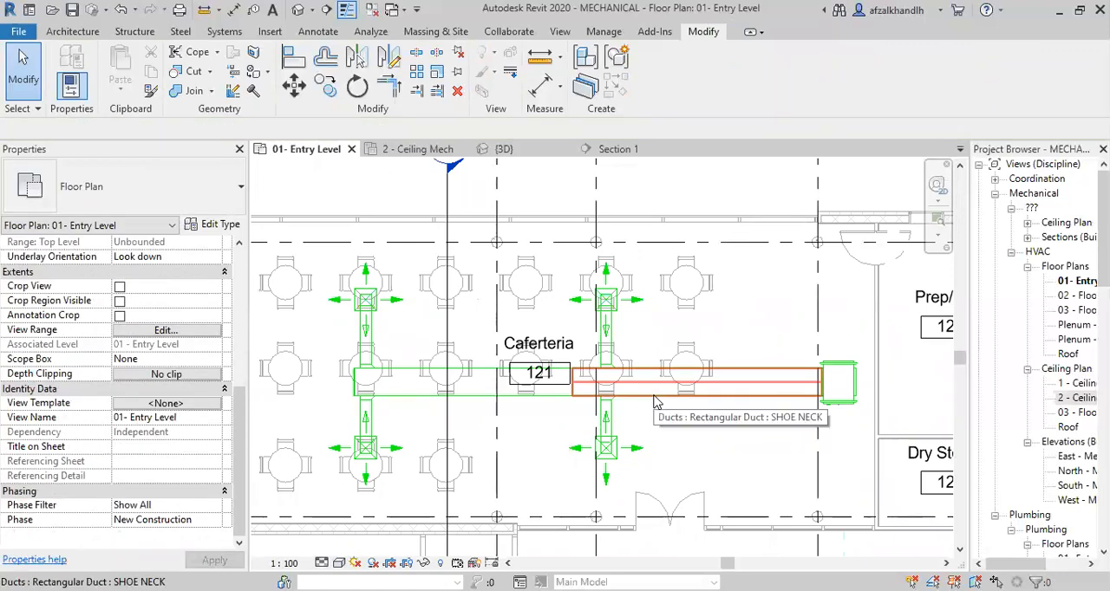
Select the Caferteria's whole supply duct run without the fan coil unit and filter the air terminals out of the selection.
key(Tab)
drag(317, 250, 846, 504)
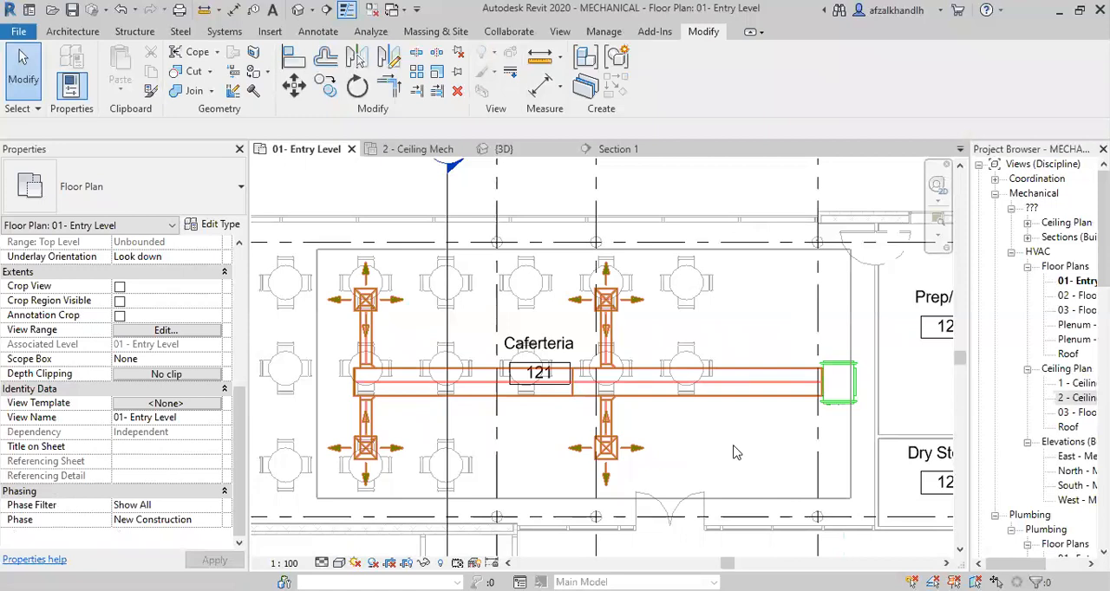
drag(733, 452, 733, 451)
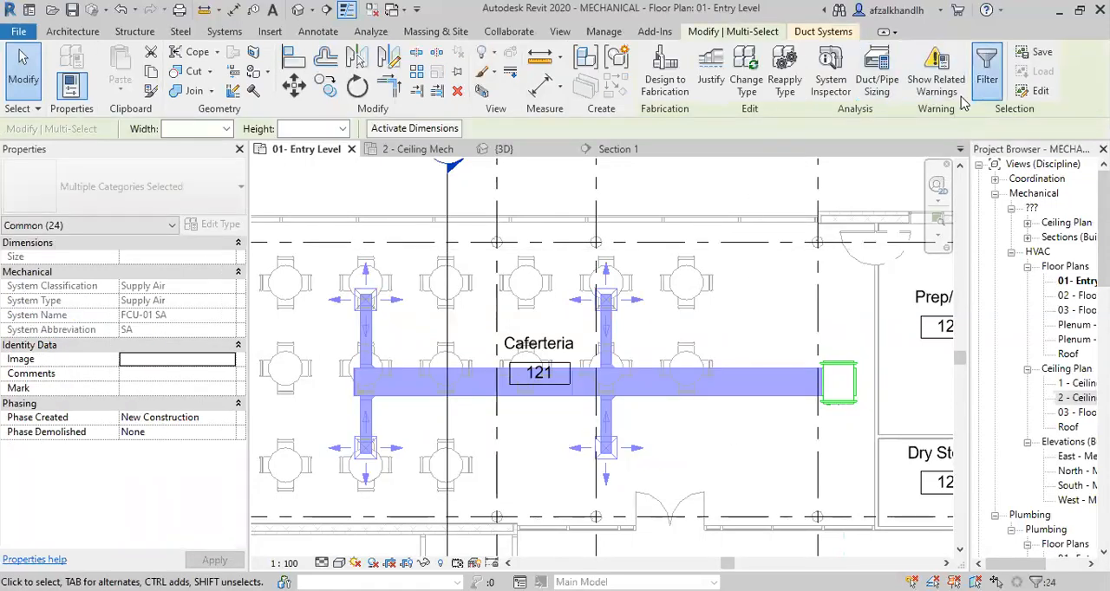
click(986, 71)
click(436, 209)
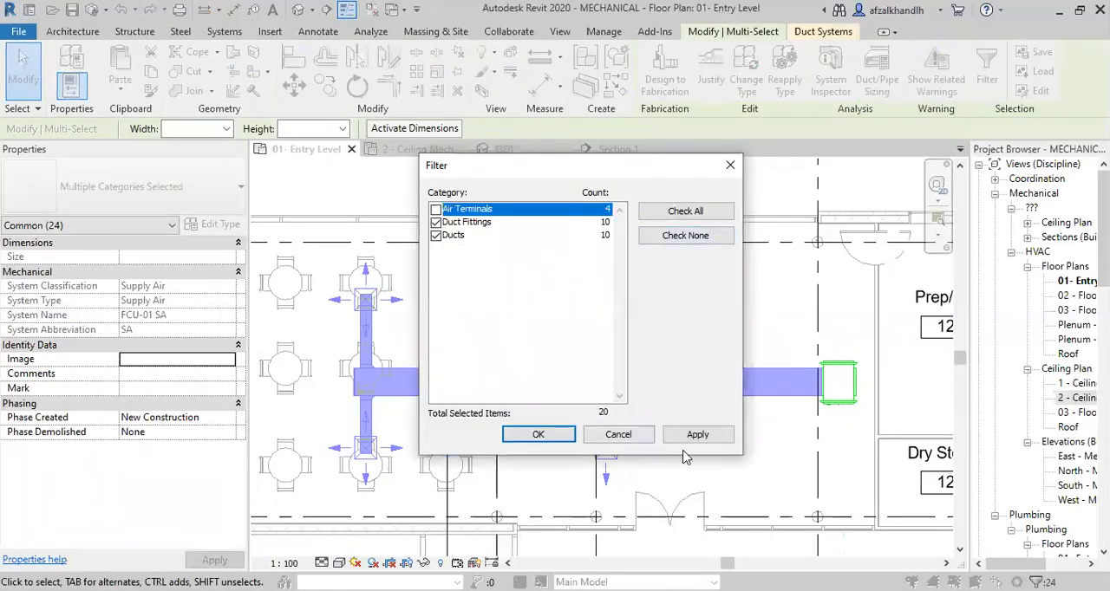
click(539, 434)
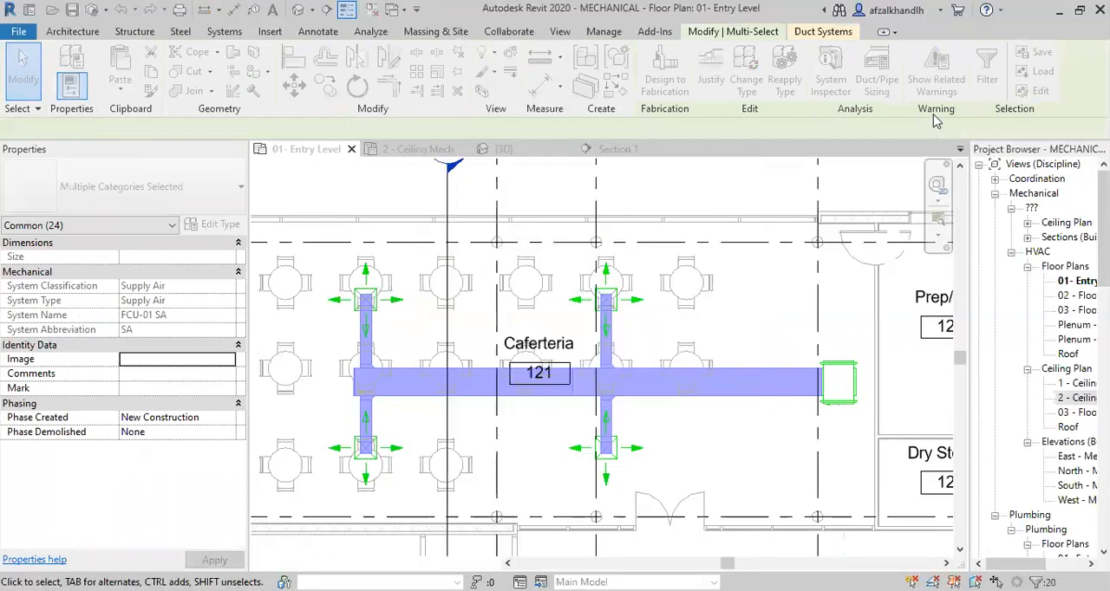
Size the selected ducts and fittings by Equal Friction at 0.08 in-wg/100ft with Calculated Size Only, leaving height and width unrestricted.
mouse_move(910, 106)
click(947, 149)
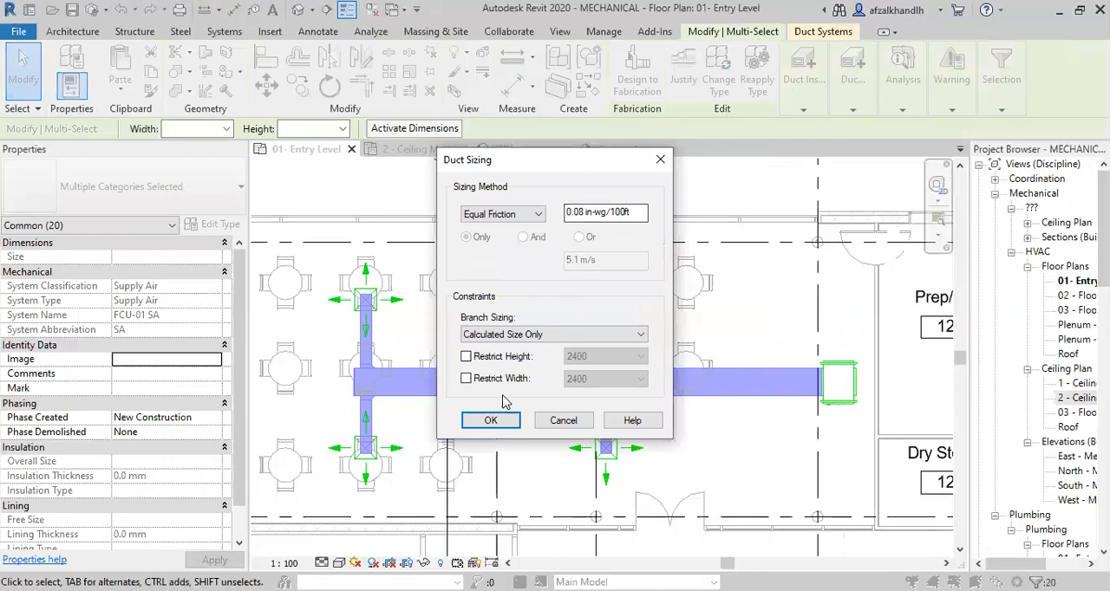
click(489, 420)
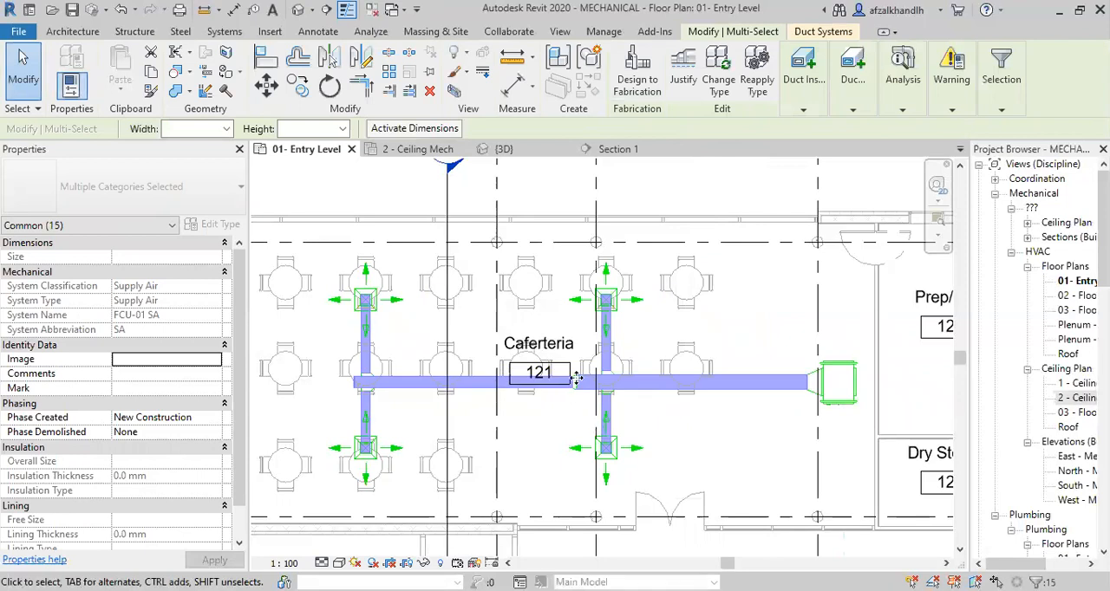
scroll(582, 381, up, 4)
scroll(598, 372, down, 5)
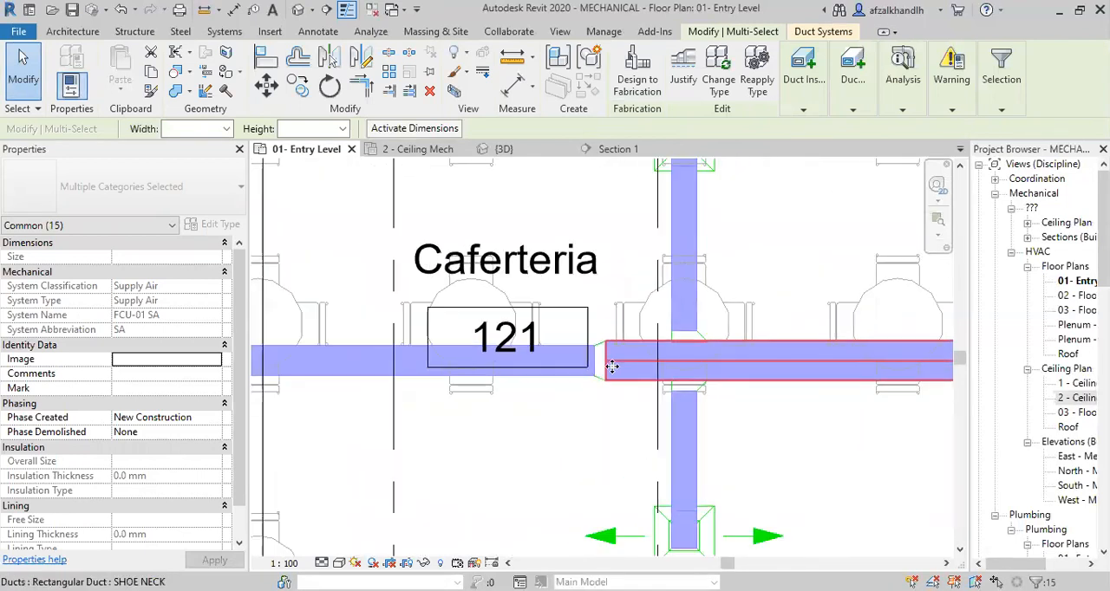
middle_drag(560, 416, 759, 403)
scroll(656, 391, down, 4)
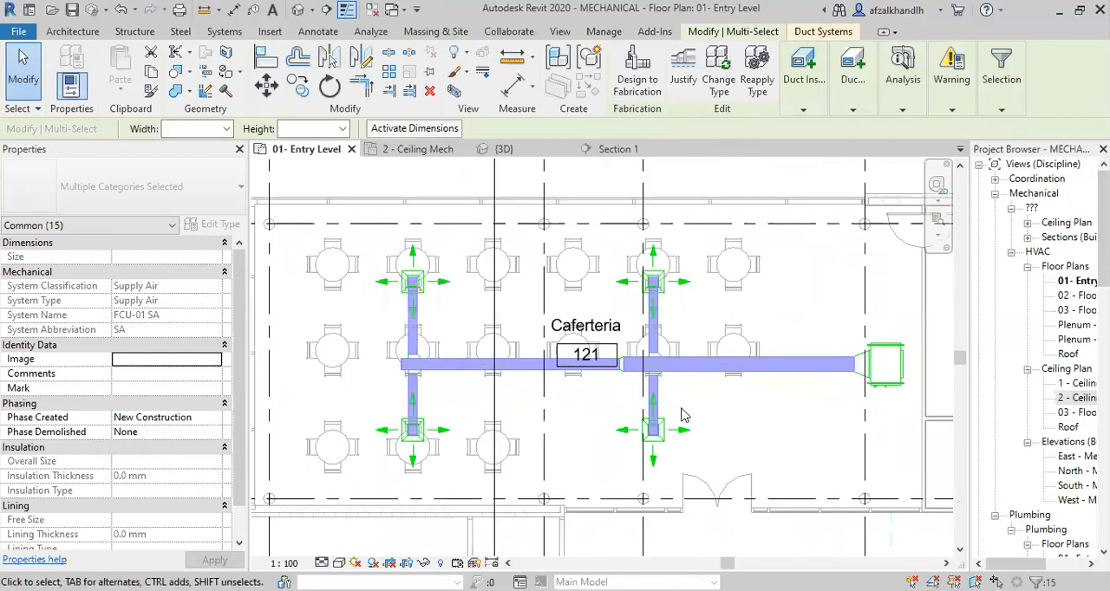
Examine the resized duct run in the 3D view and clear the selection.
click(517, 152)
scroll(572, 299, down, 3)
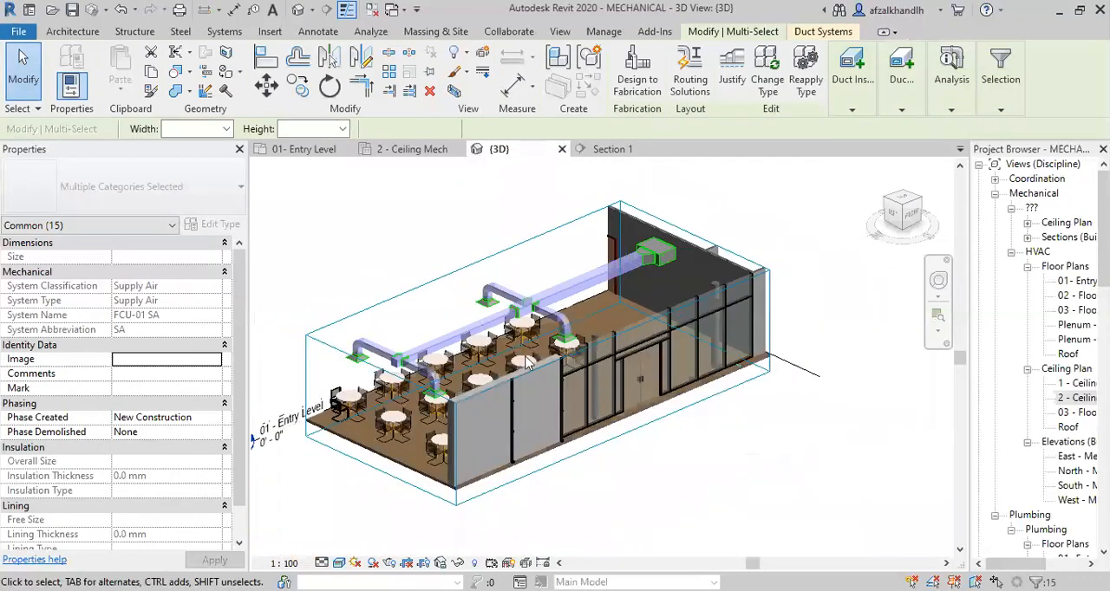
click(466, 304)
scroll(521, 332, up, 2)
key(Escape)
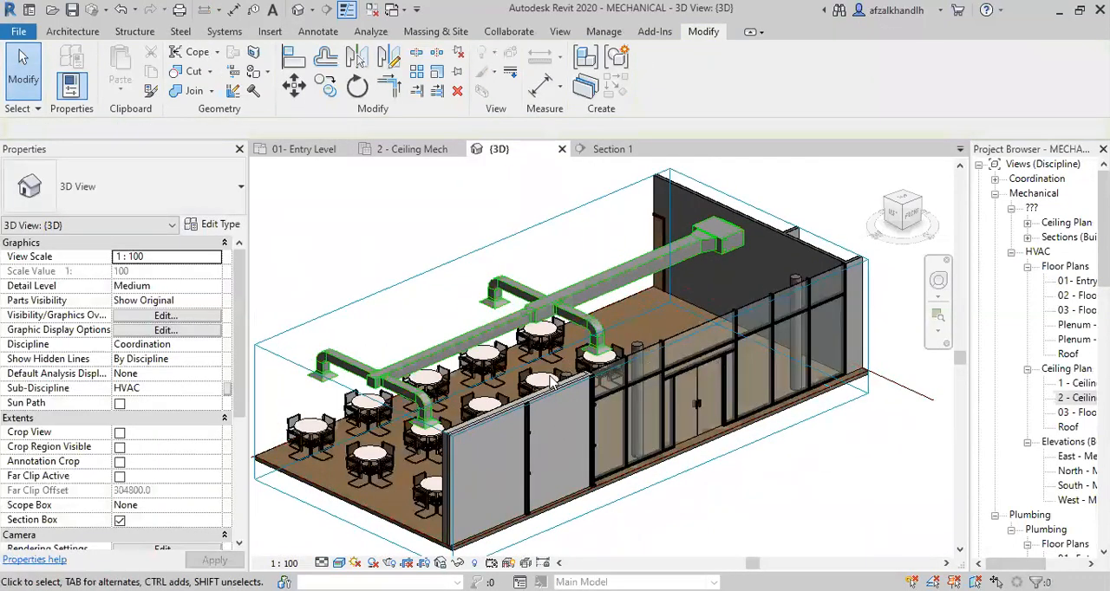
shift+middle_drag(540, 388, 452, 460)
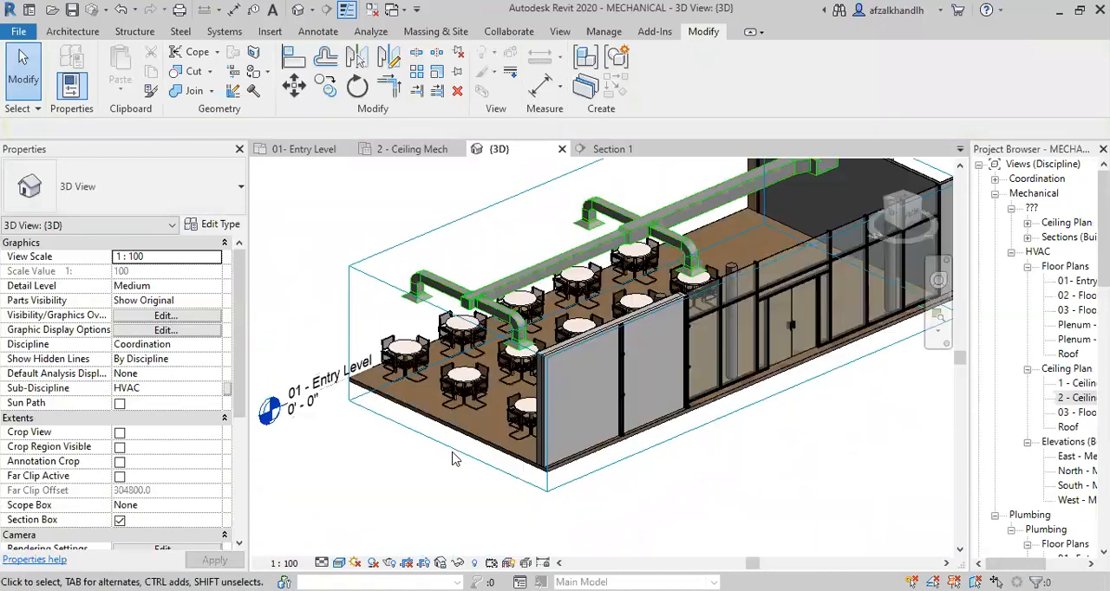
Enlarge the 3D view's section box outward so it takes in the Caferteria's exterior glazed walls around the ductwork.
click(442, 389)
drag(446, 381, 371, 435)
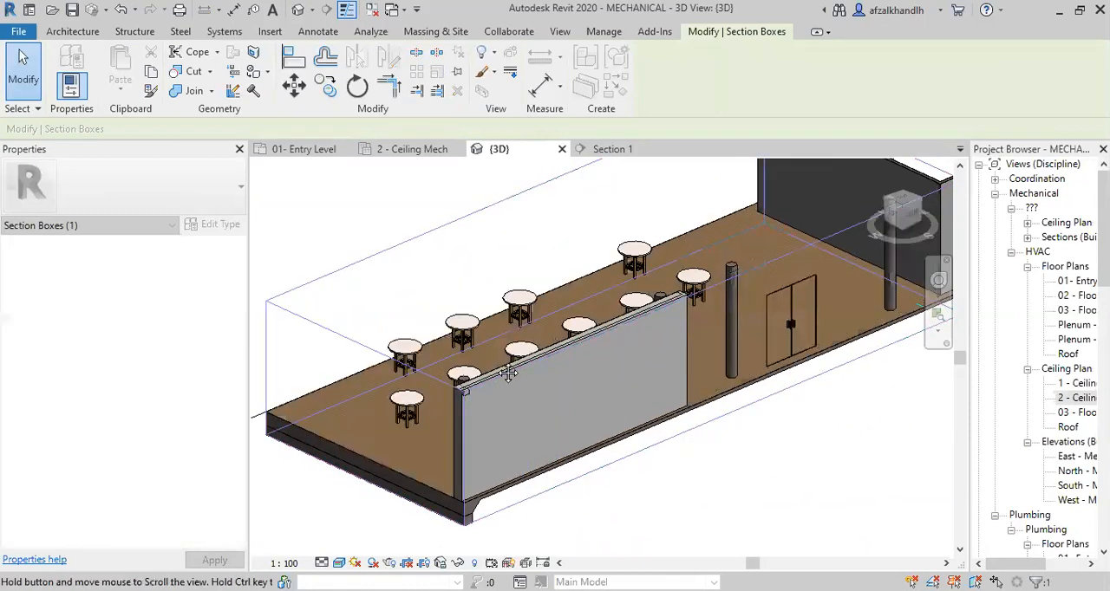
middle_drag(508, 374, 507, 402)
drag(451, 264, 448, 267)
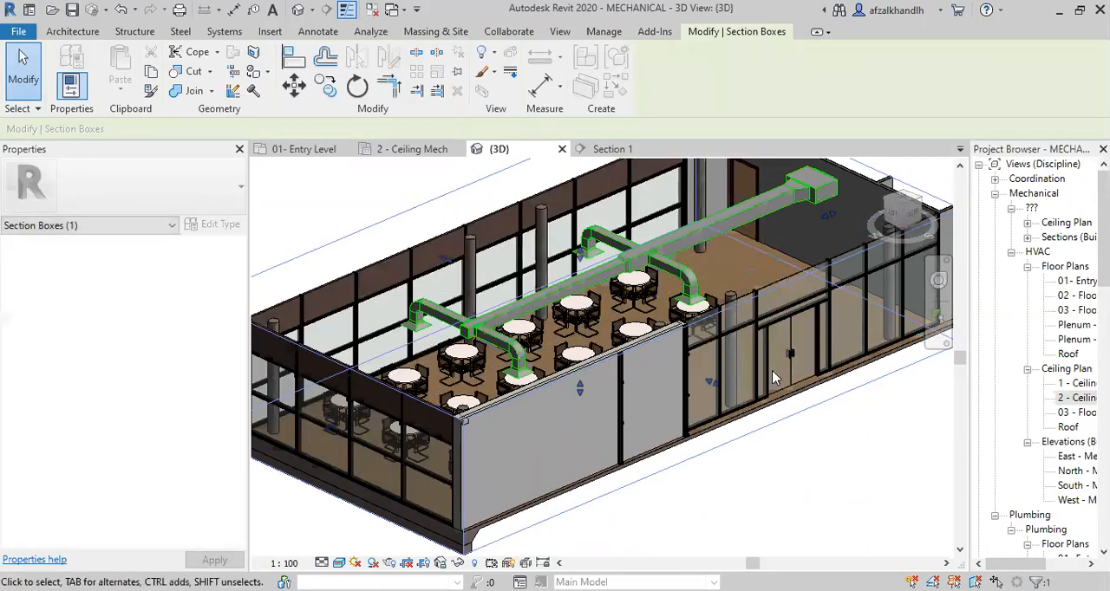
scroll(841, 425, down, 1)
middle_drag(843, 434, 813, 444)
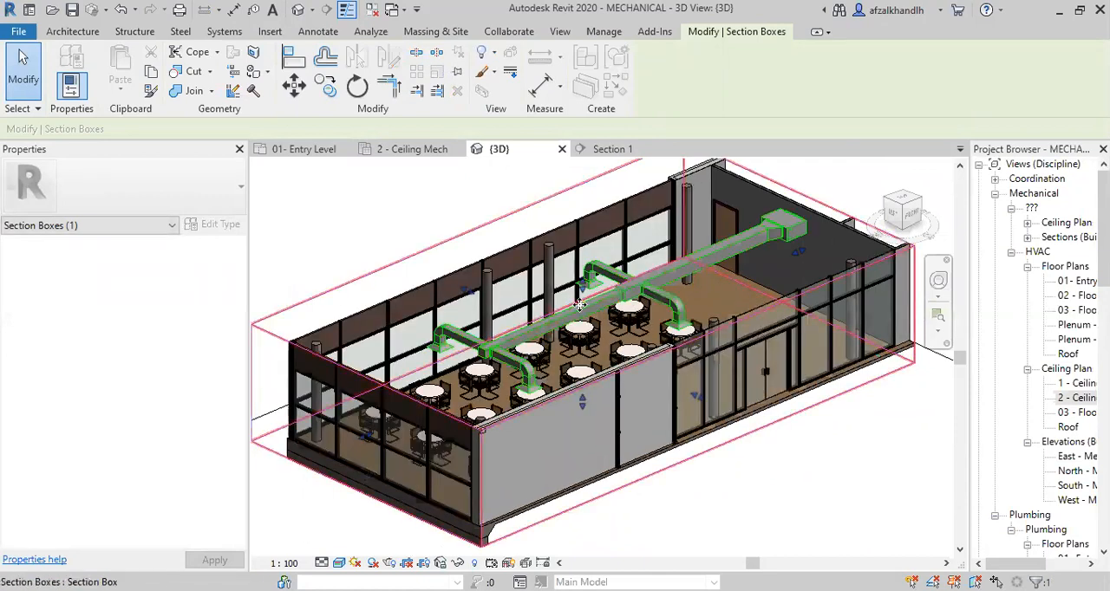
Examine the resized main duct, its transition and the branches above the Caferteria tables in the 3D view.
scroll(579, 304, up, 3)
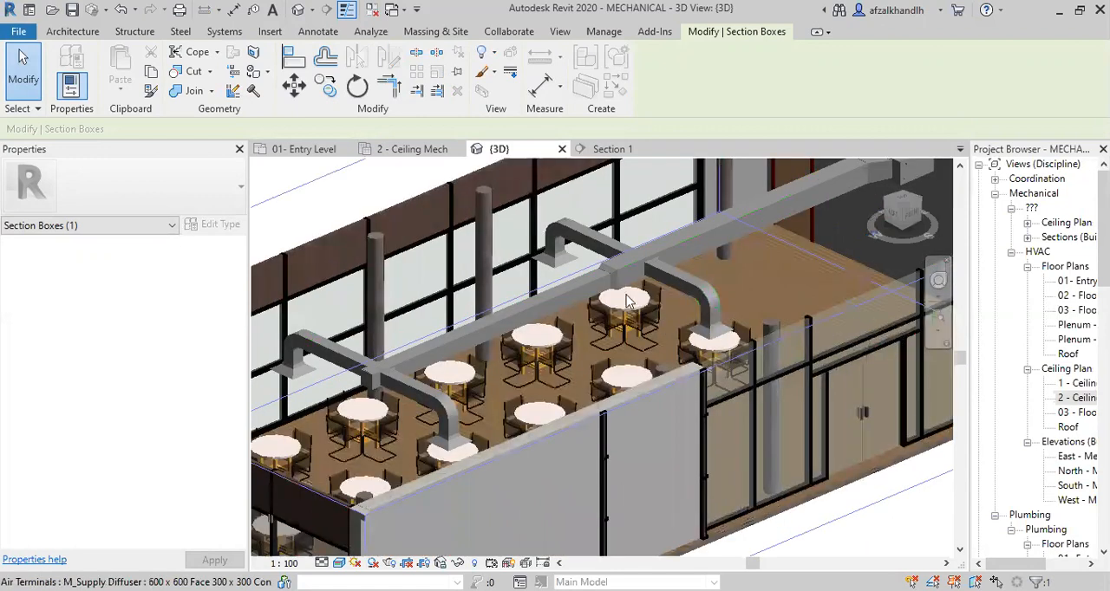
scroll(627, 302, up, 2)
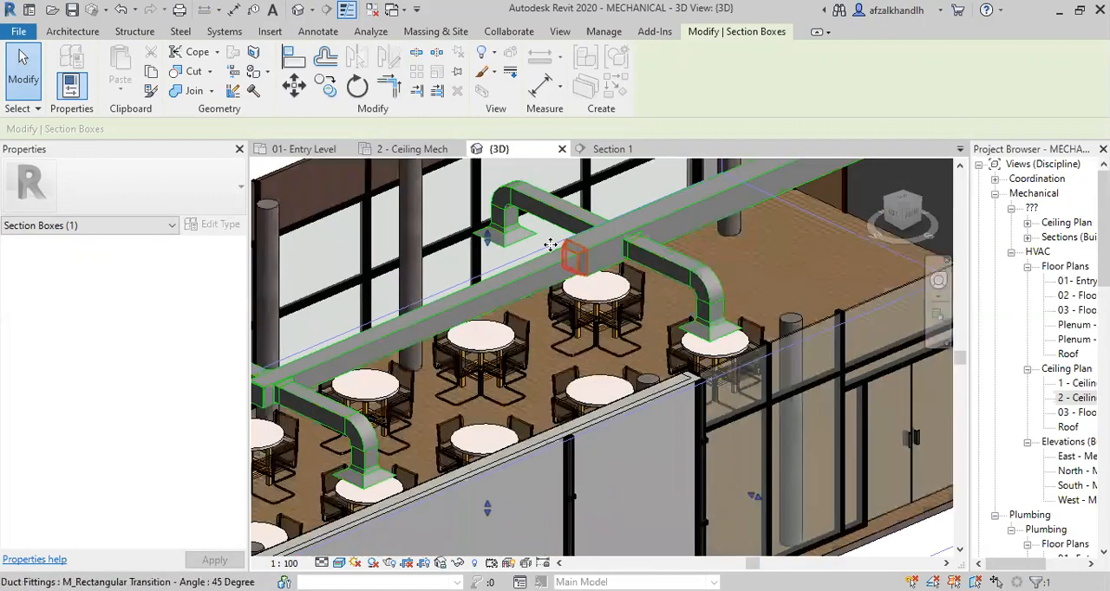
scroll(550, 245, down, 2)
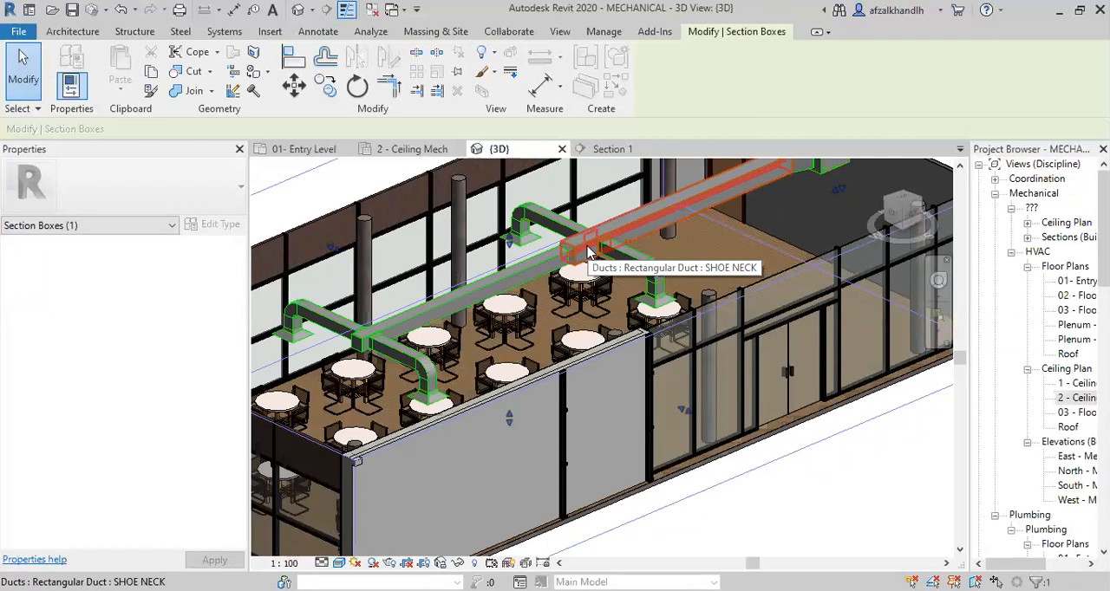
middle_drag(674, 248, 676, 289)
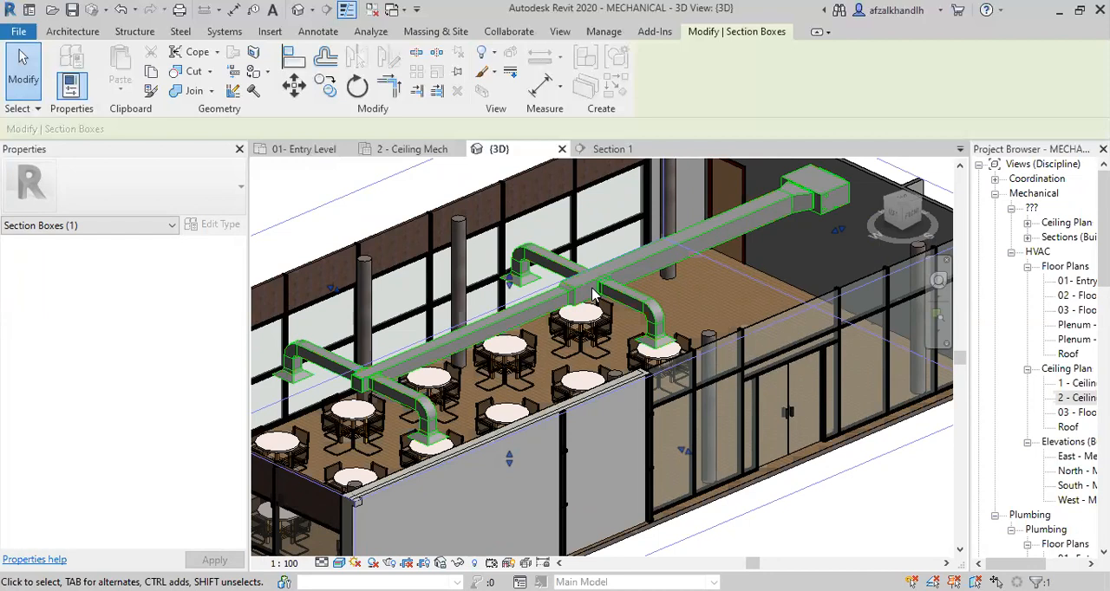
scroll(594, 302, down, 2)
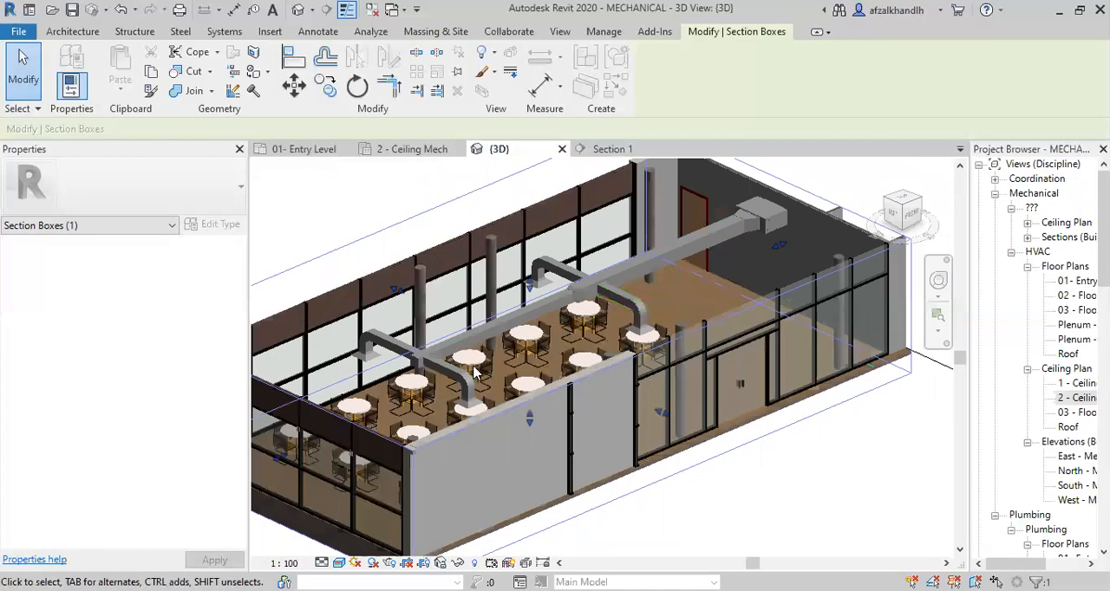
scroll(596, 308, up, 2)
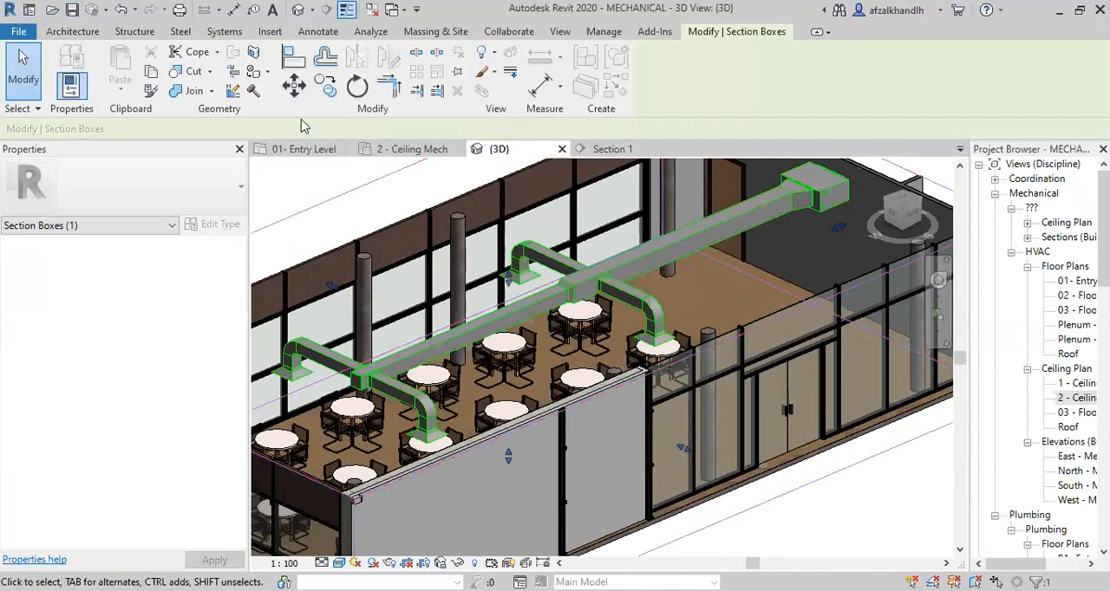
Return to the 01- Entry Level plan and undo the last sizing of the Caferteria ducts.
click(312, 149)
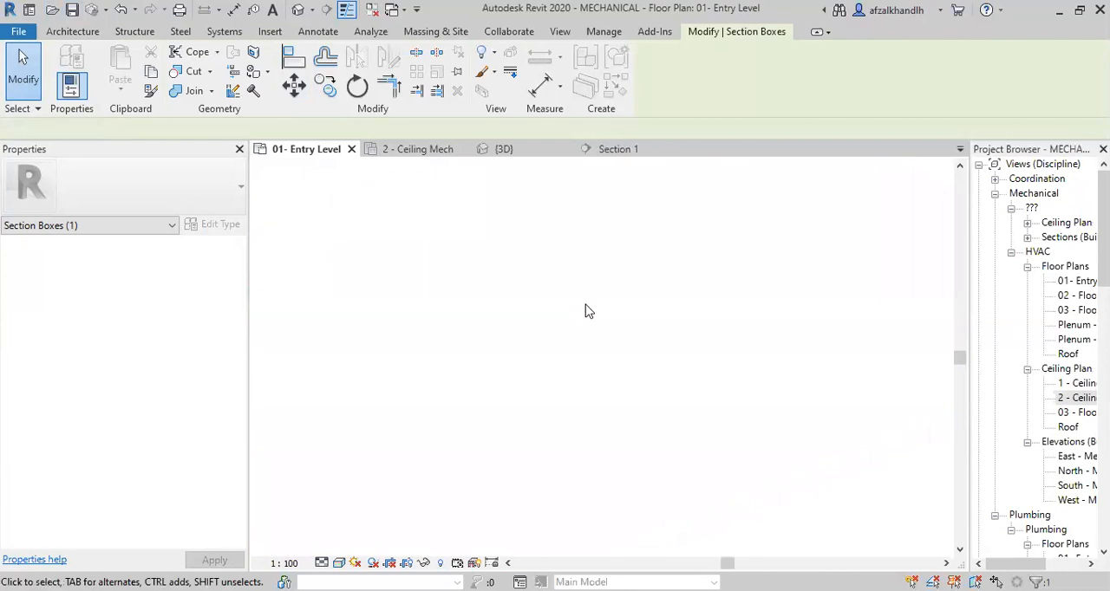
click(121, 12)
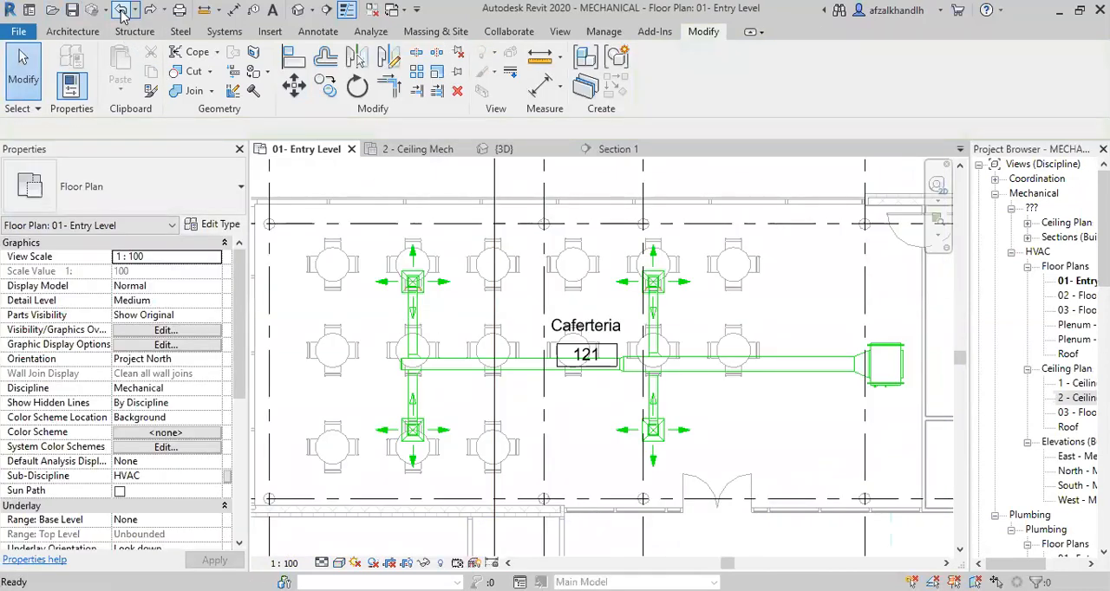
click(121, 12)
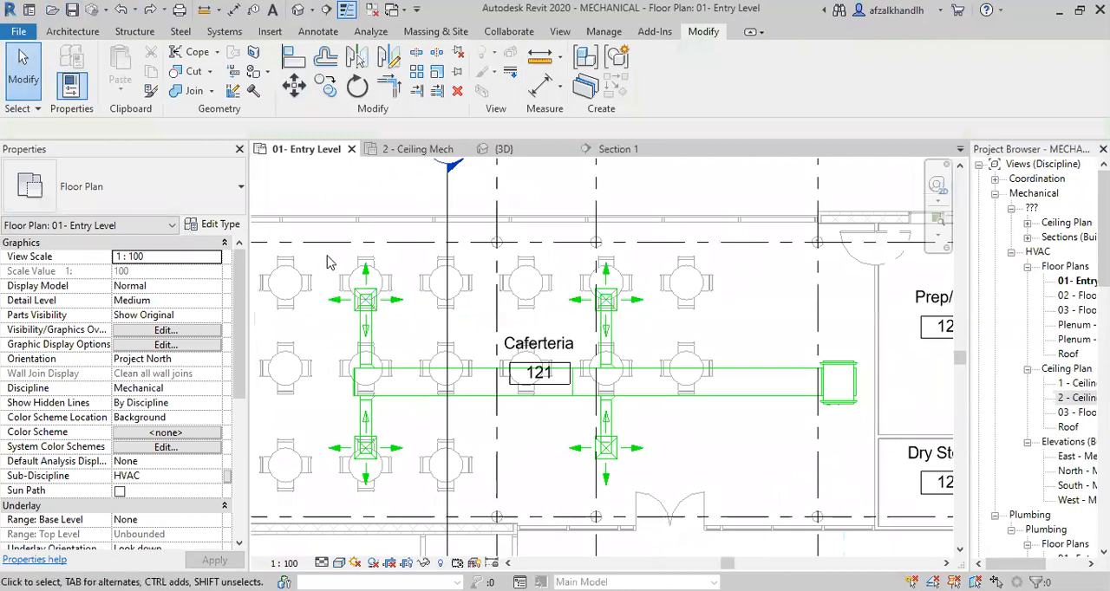
Select the Caferteria's whole supply run and filter out the air terminals and mechanical equipment, keeping only ducts and duct fittings.
drag(322, 250, 882, 497)
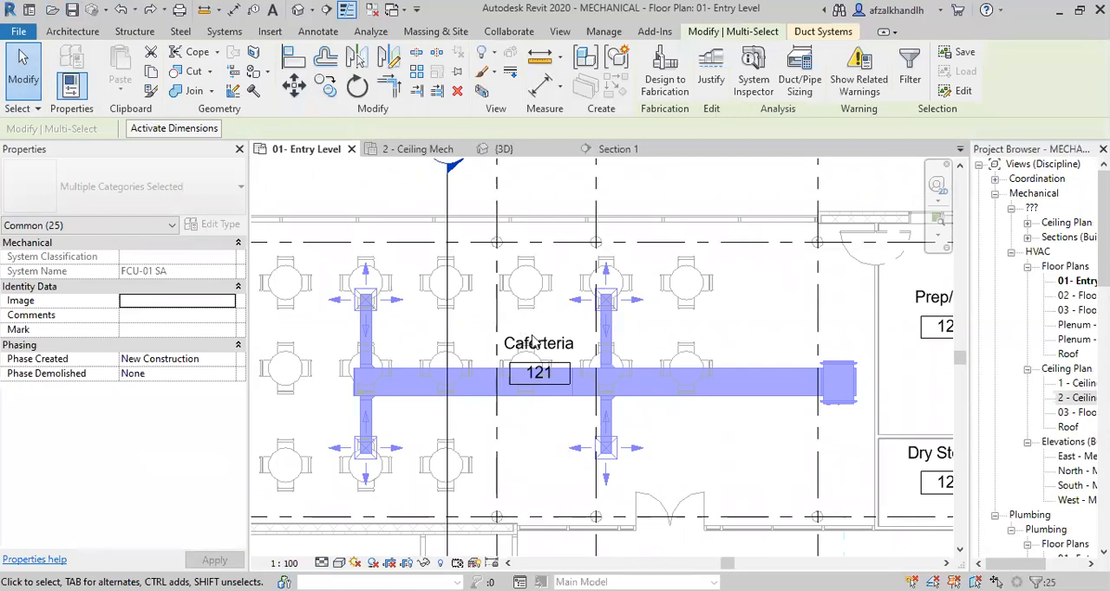
click(909, 80)
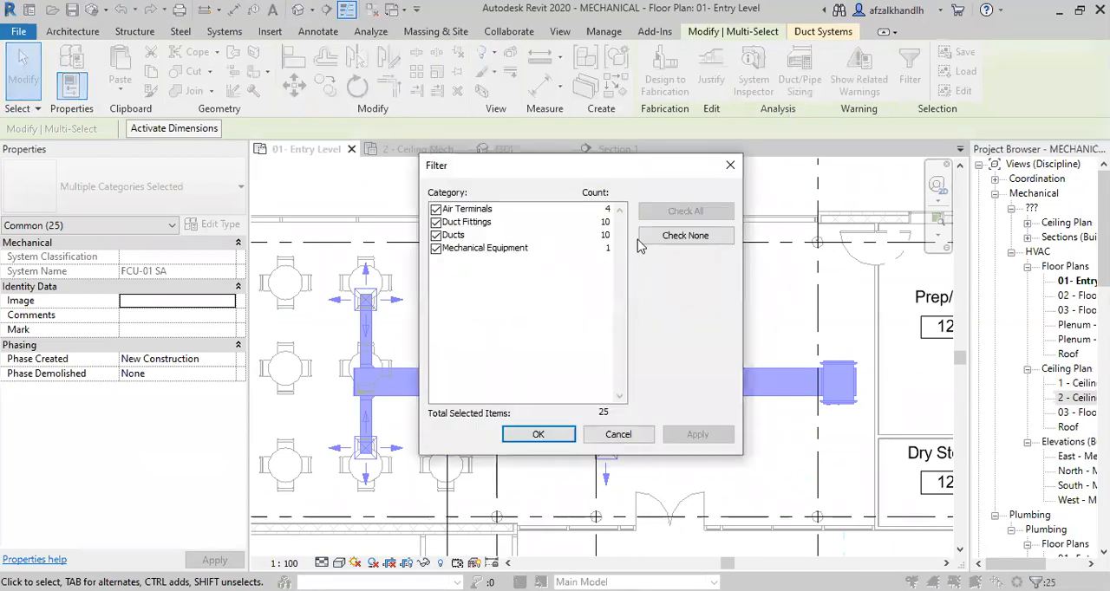
click(435, 209)
click(436, 248)
click(676, 434)
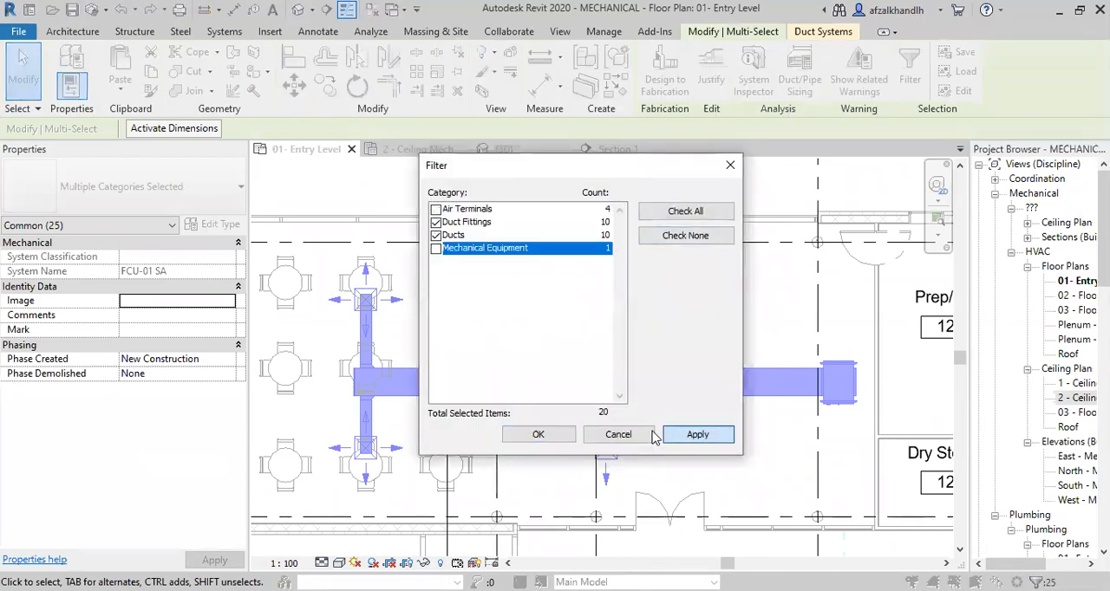
click(555, 436)
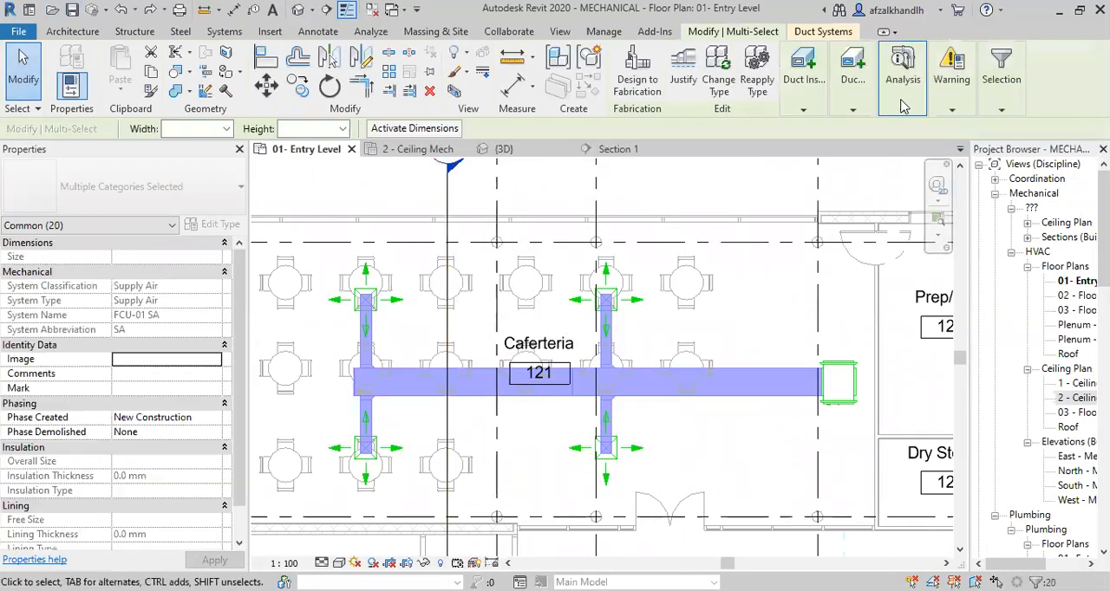
Size the selected ducts by Equal Friction at 0.08 in-wg/100ft with Calculated Size Only and no height or width restriction.
mouse_move(906, 106)
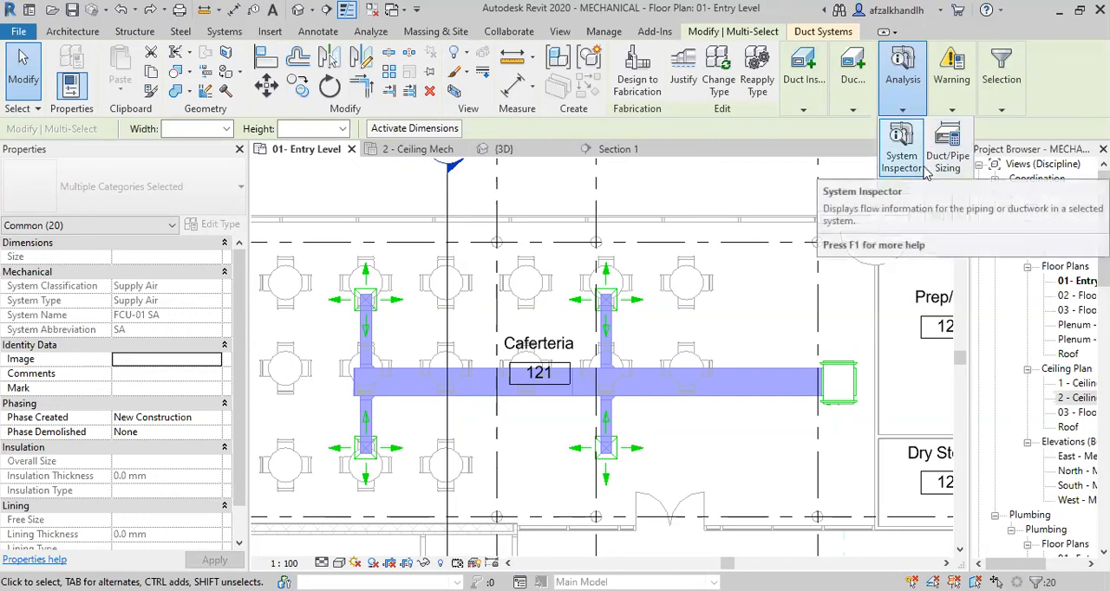
click(950, 160)
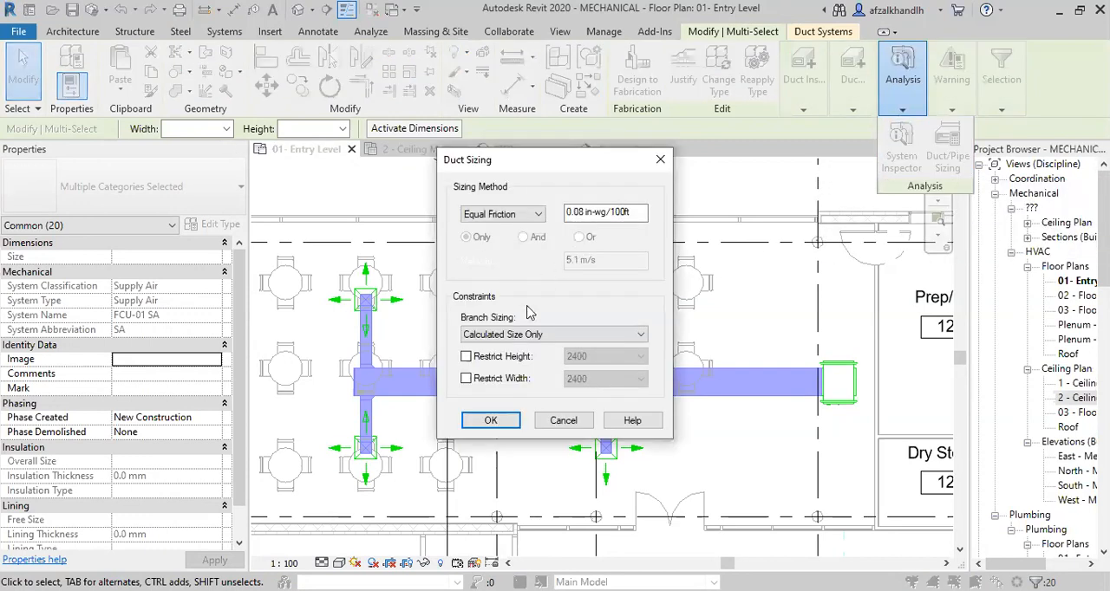
click(493, 420)
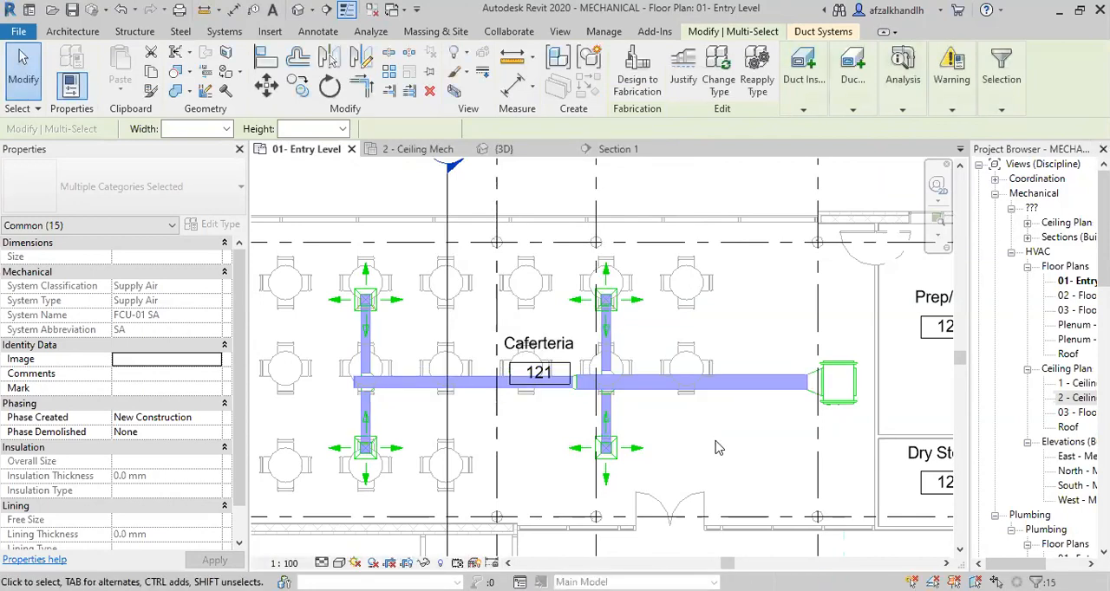
Examine the resized ducts in plan, especially the transition on the main duct between the two branch pairs.
scroll(716, 412, up, 3)
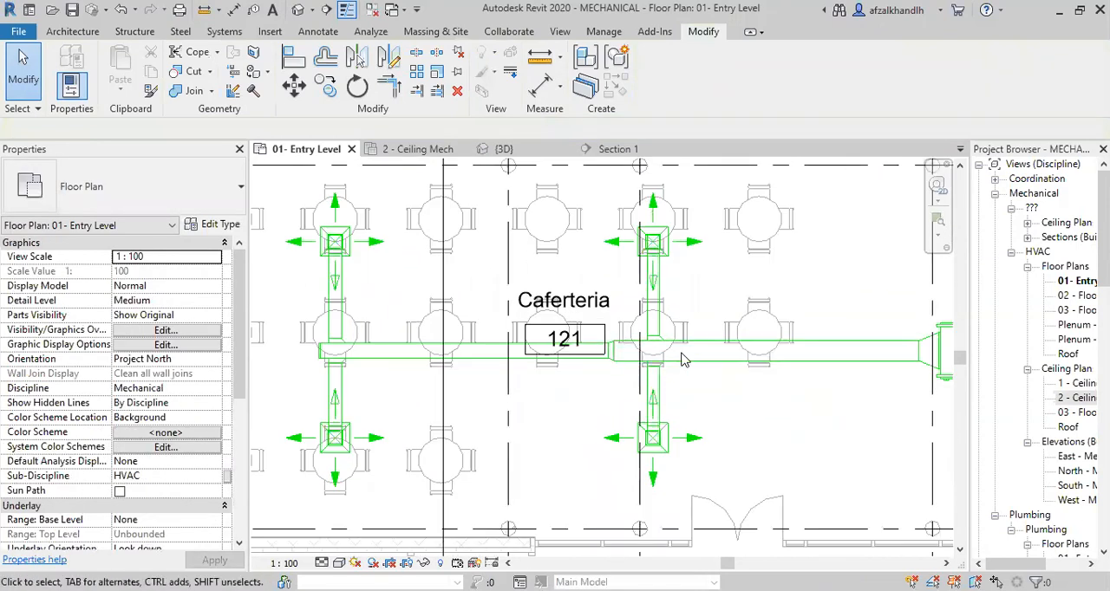
scroll(700, 361, down, 2)
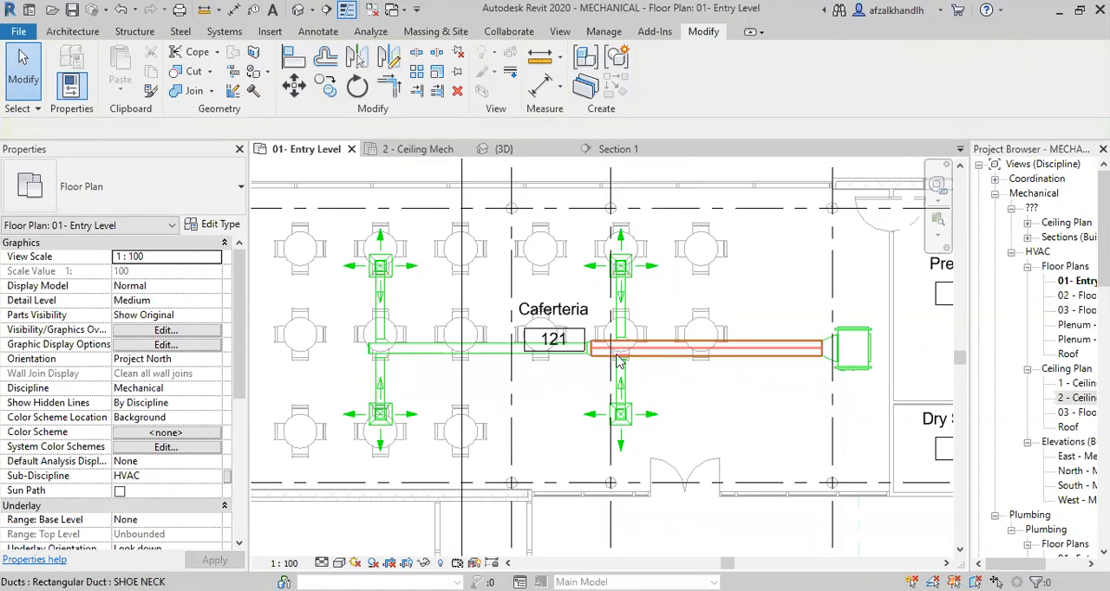
scroll(598, 354, up, 5)
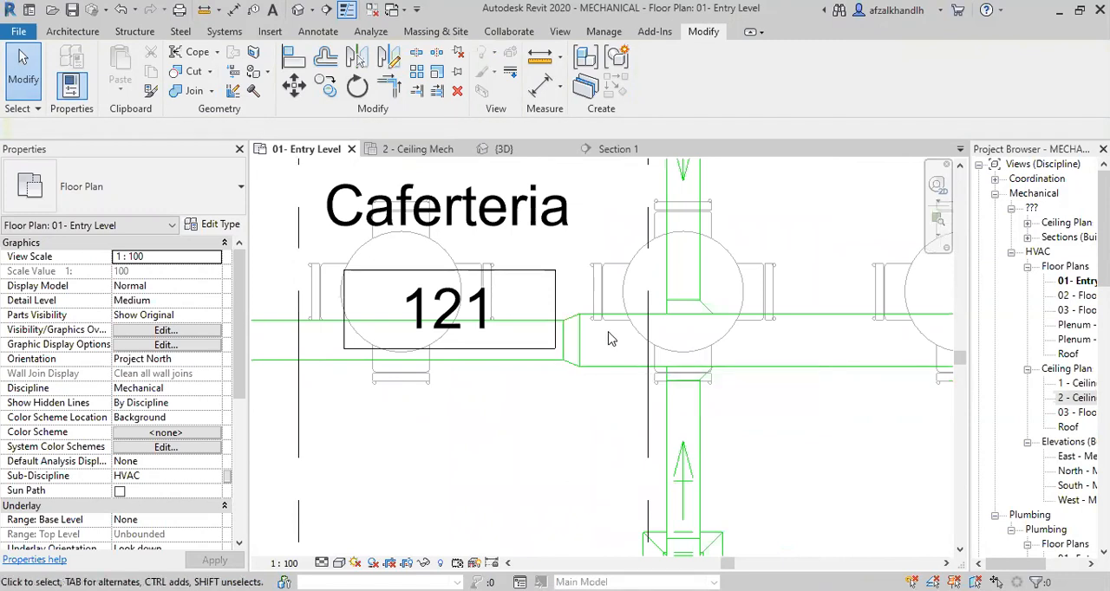
scroll(609, 336, down, 5)
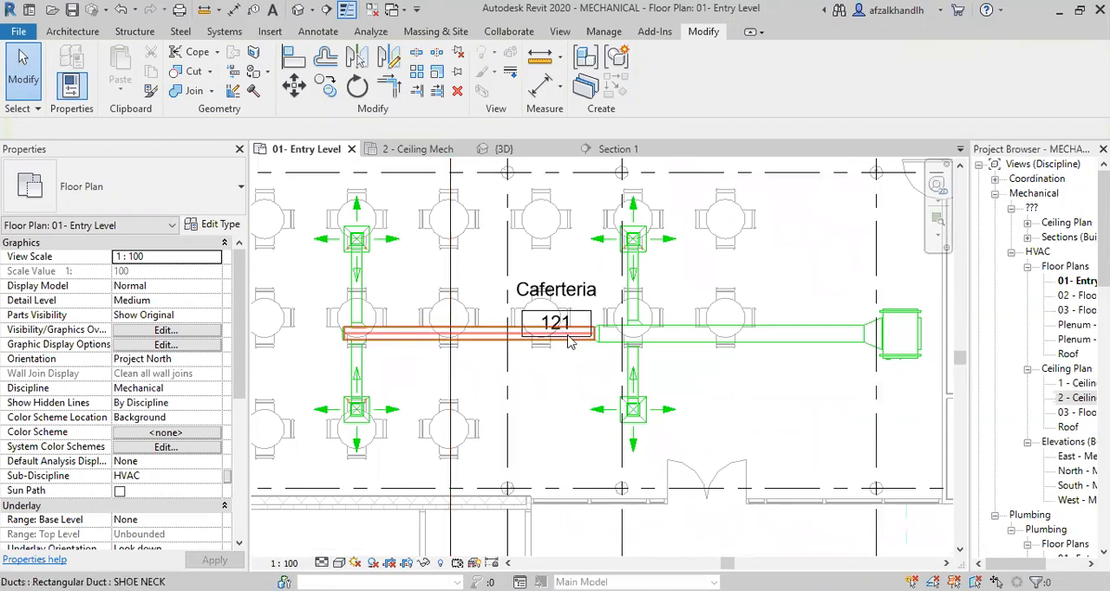
scroll(596, 341, up, 3)
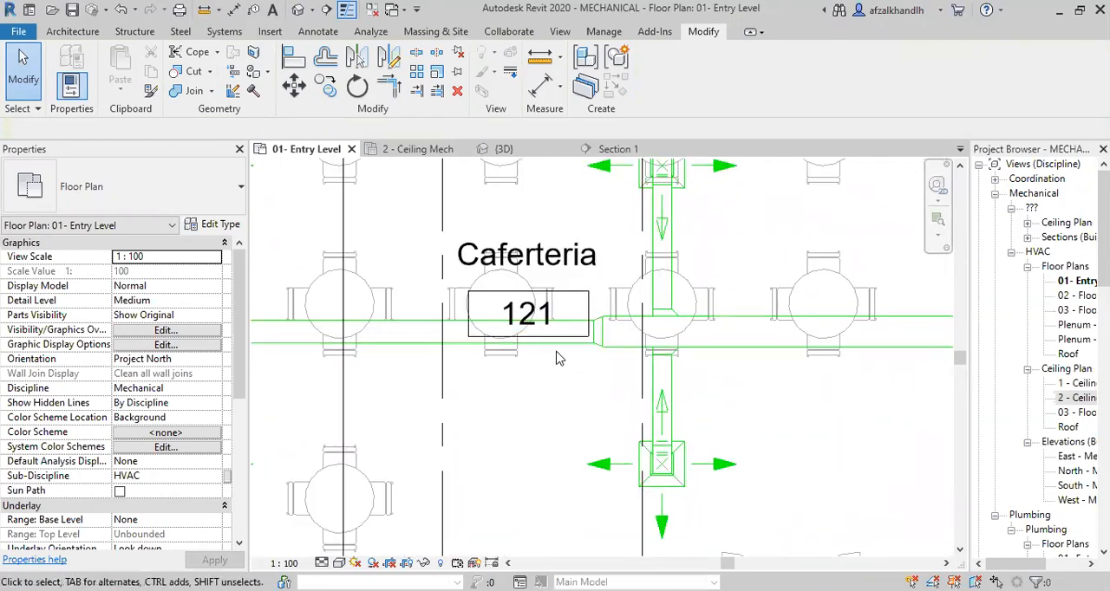
scroll(592, 353, down, 3)
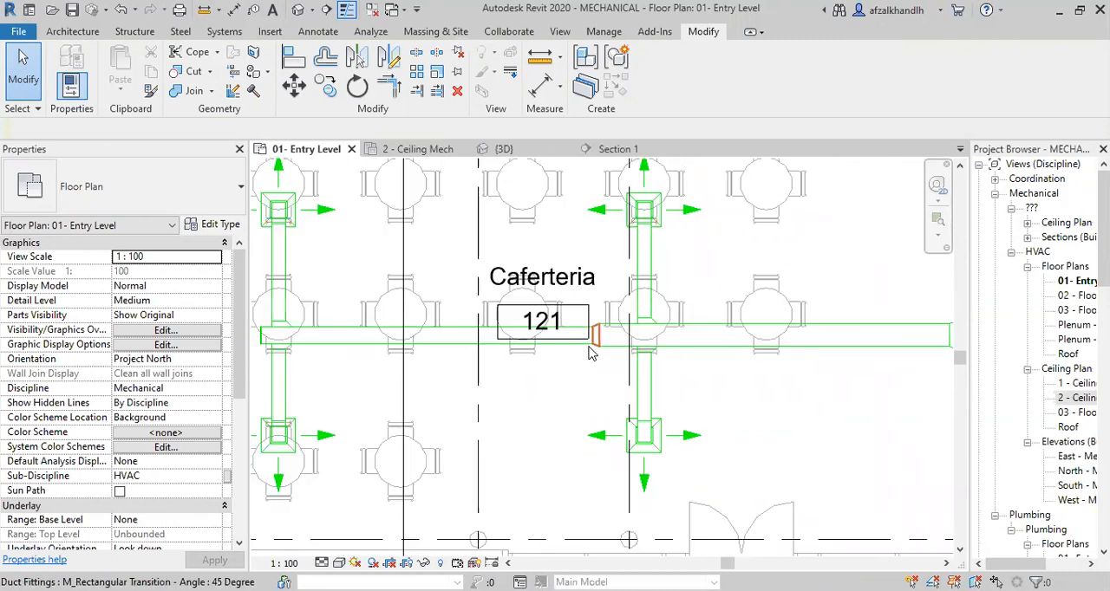
scroll(598, 351, up, 3)
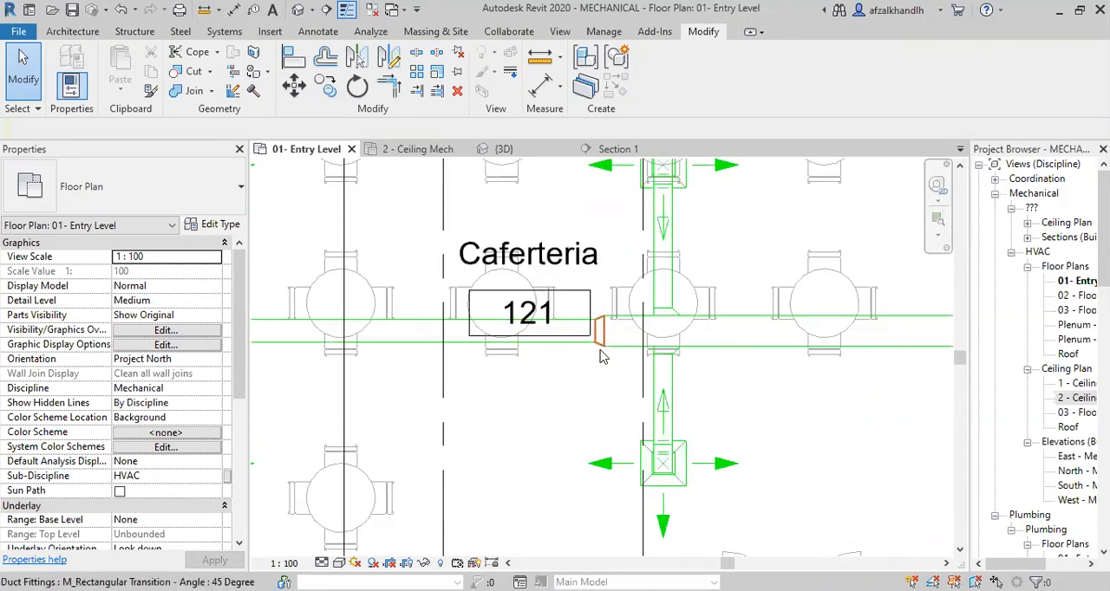
scroll(631, 361, down, 2)
middle_drag(613, 367, 602, 378)
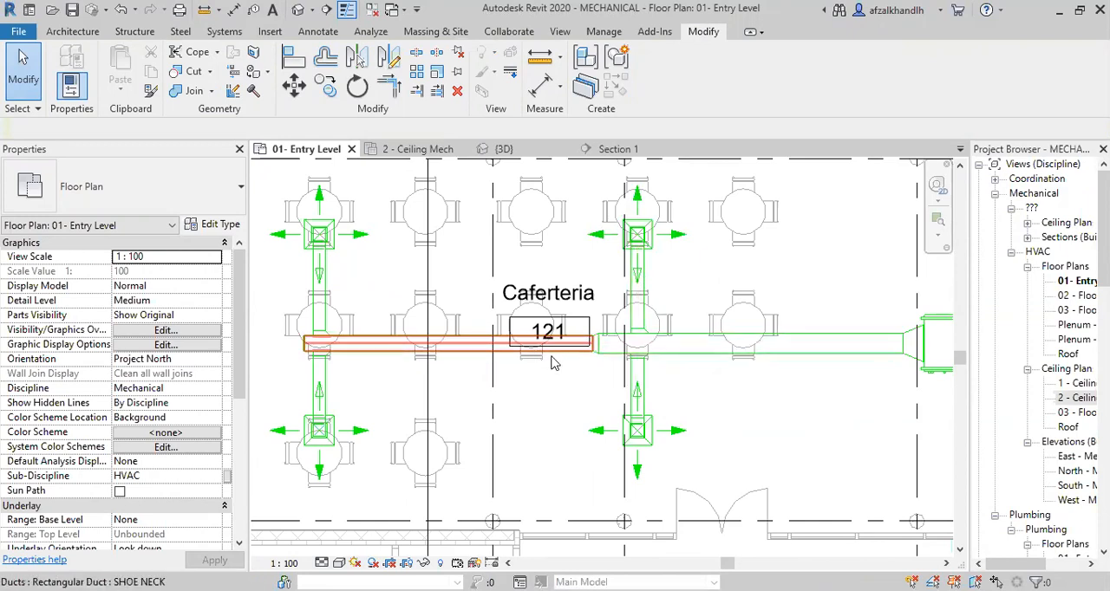
scroll(555, 363, up, 1)
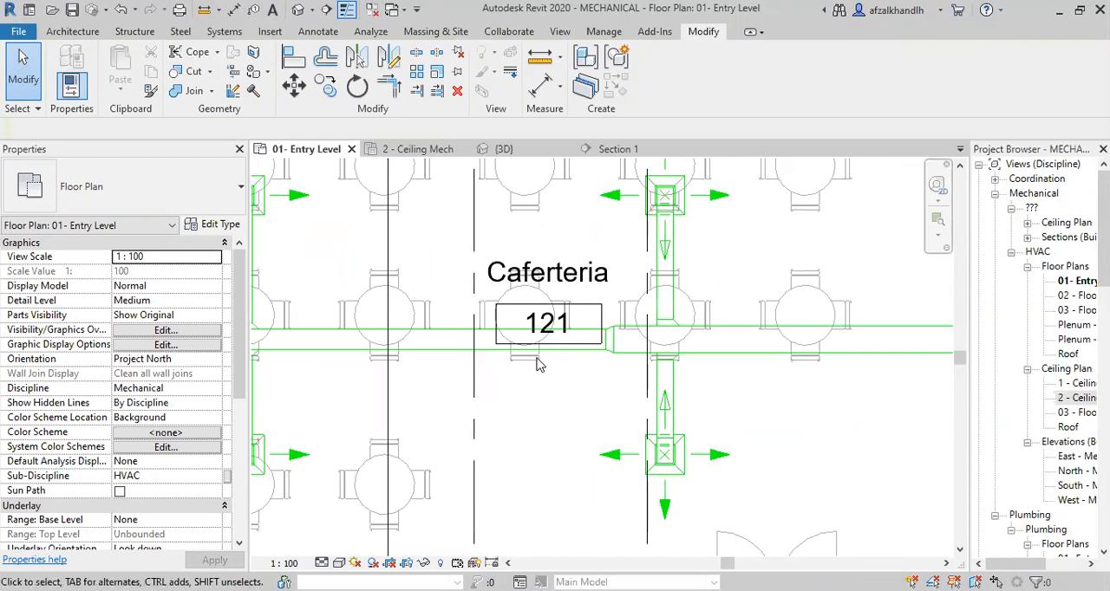
scroll(552, 403, down, 4)
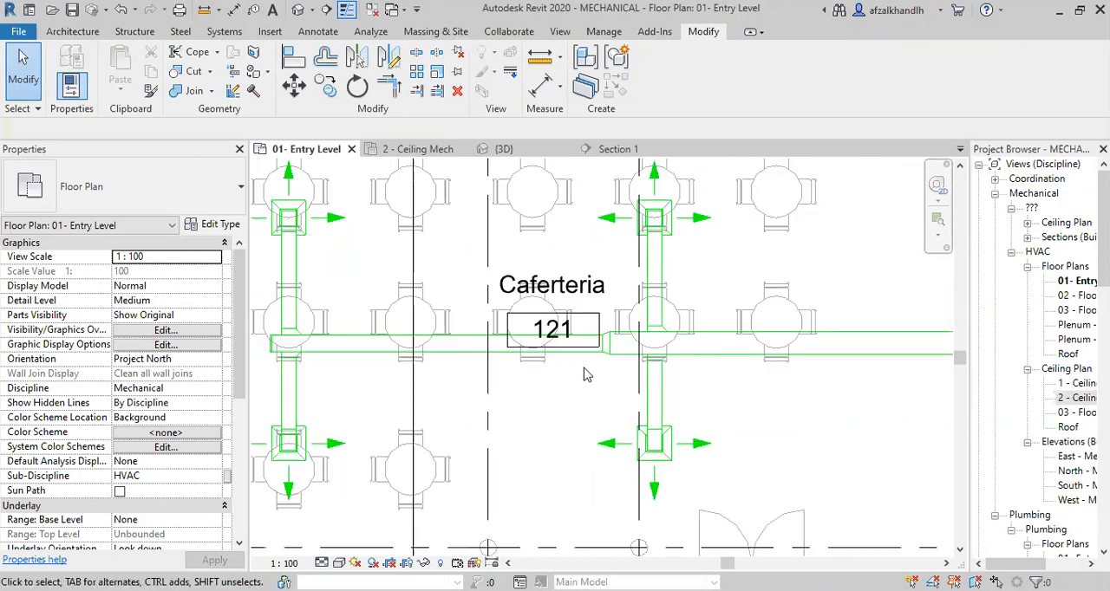
scroll(553, 407, up, 3)
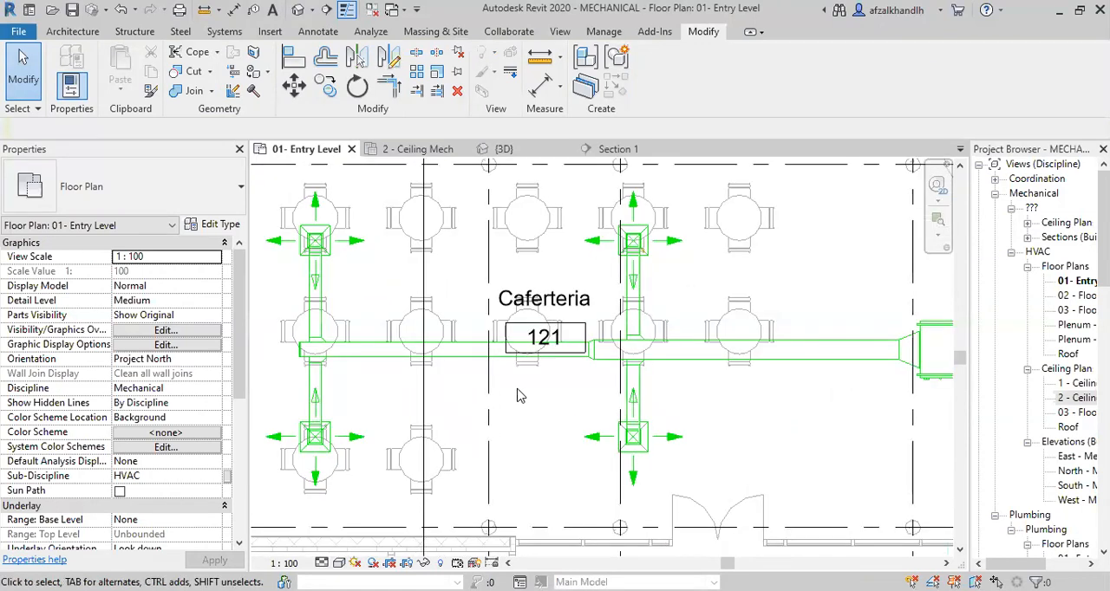
scroll(546, 364, down, 7)
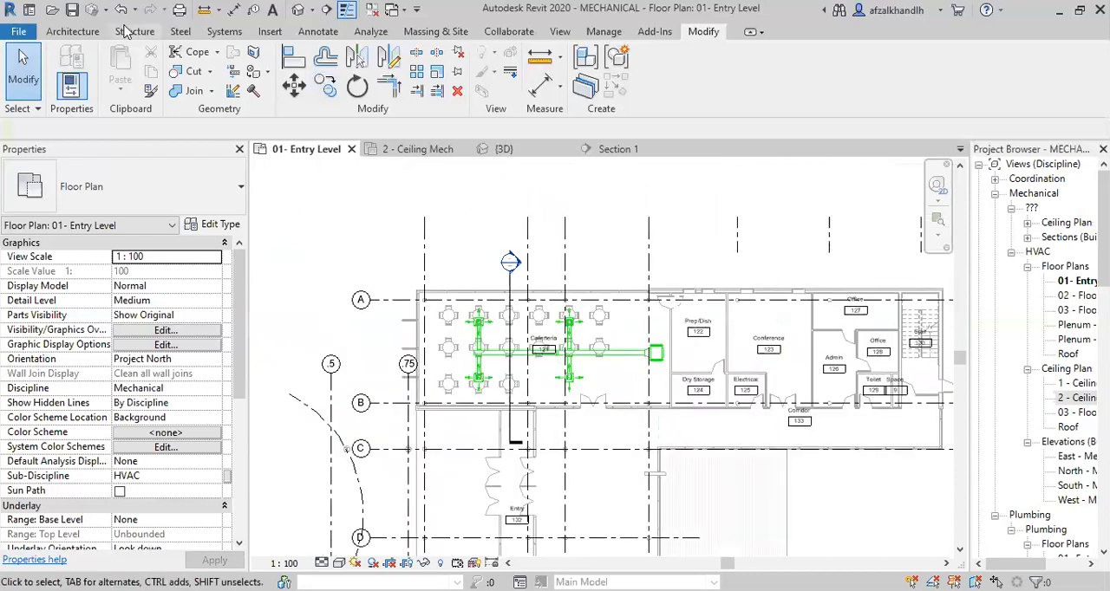
click(225, 33)
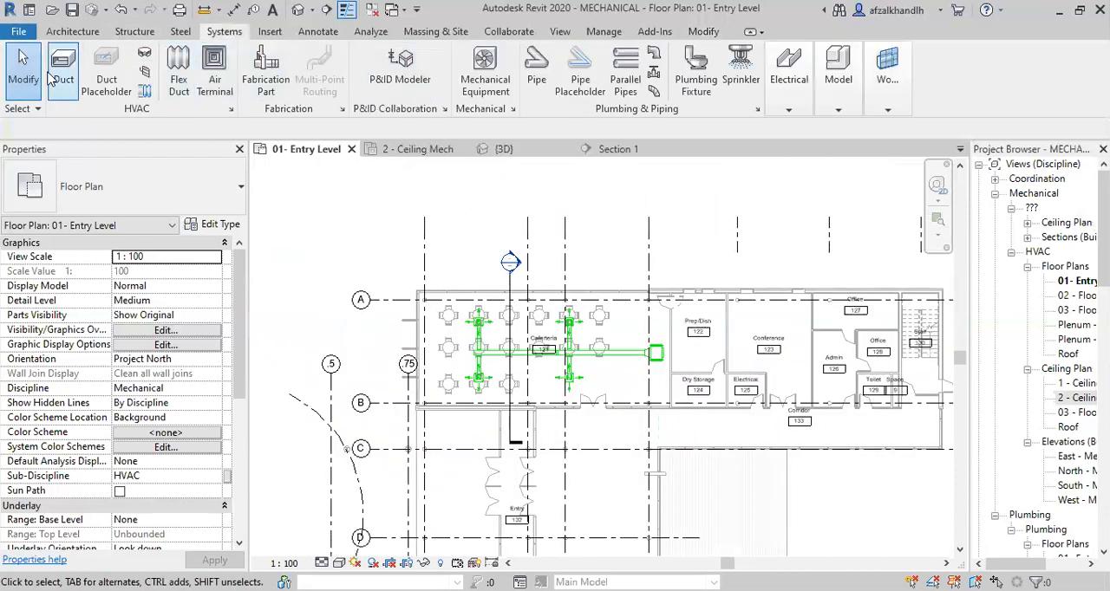
scroll(390, 257, up, 4)
click(293, 286)
scroll(602, 293, down, 3)
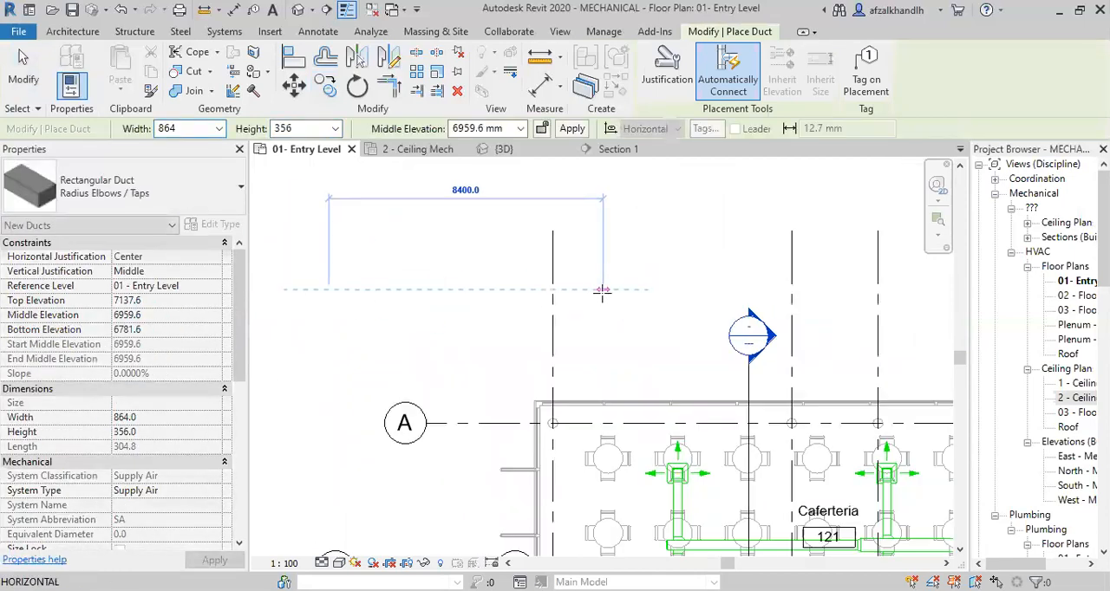
key(Escape)
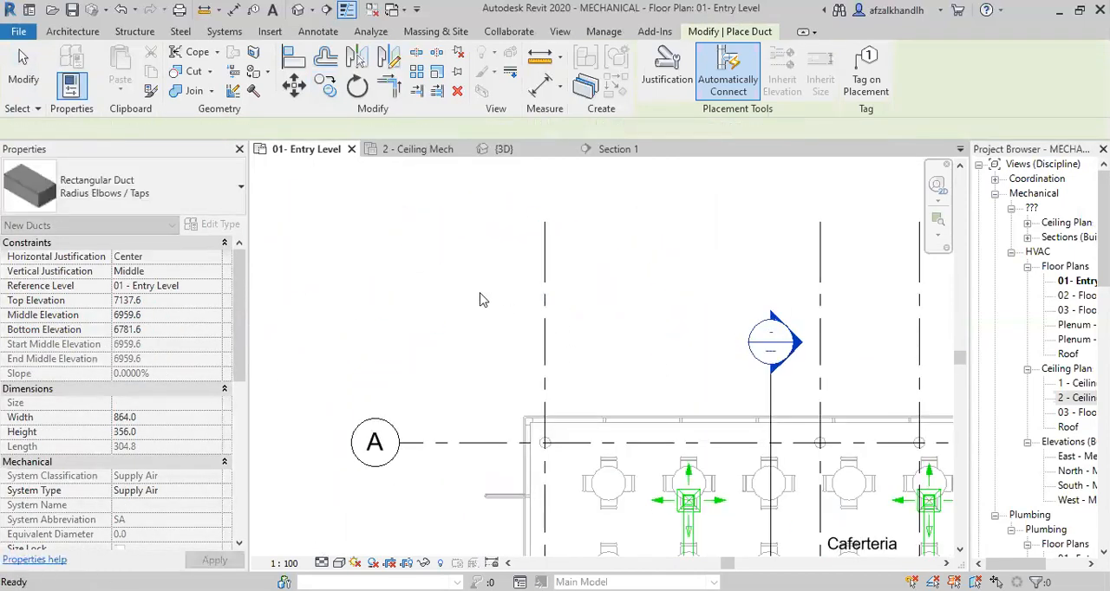
scroll(679, 385, down, 3)
middle_drag(890, 515, 601, 380)
scroll(602, 380, up, 4)
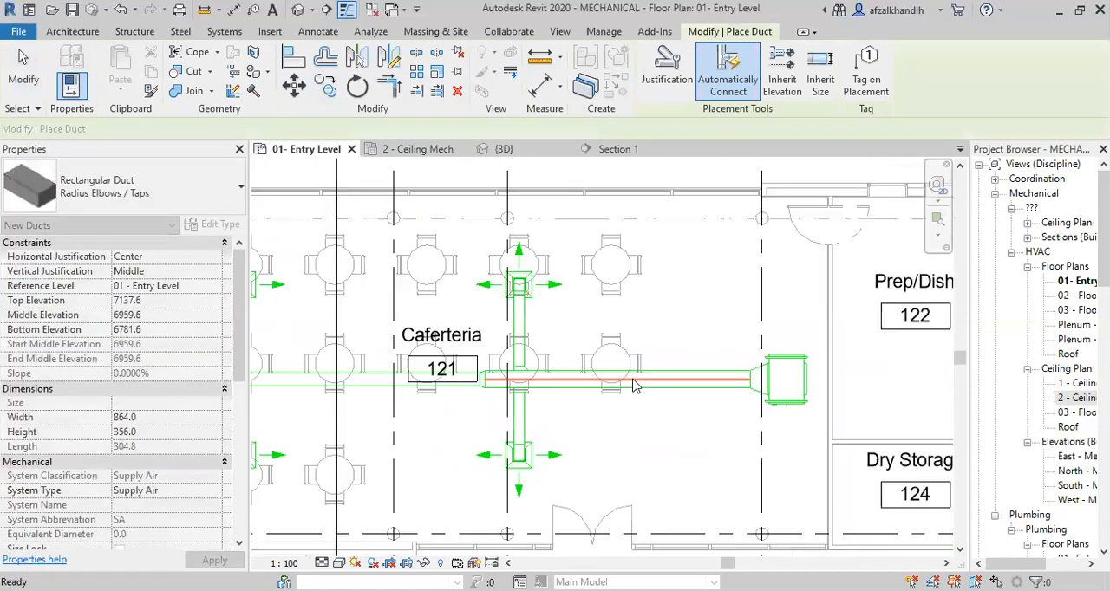
key(Escape)
Draw a horizontal 400 x 400 SHOE NECK duct like the main duct at 3124.2 mm elevation, above the Caferteria's upper air terminals.
click(650, 390)
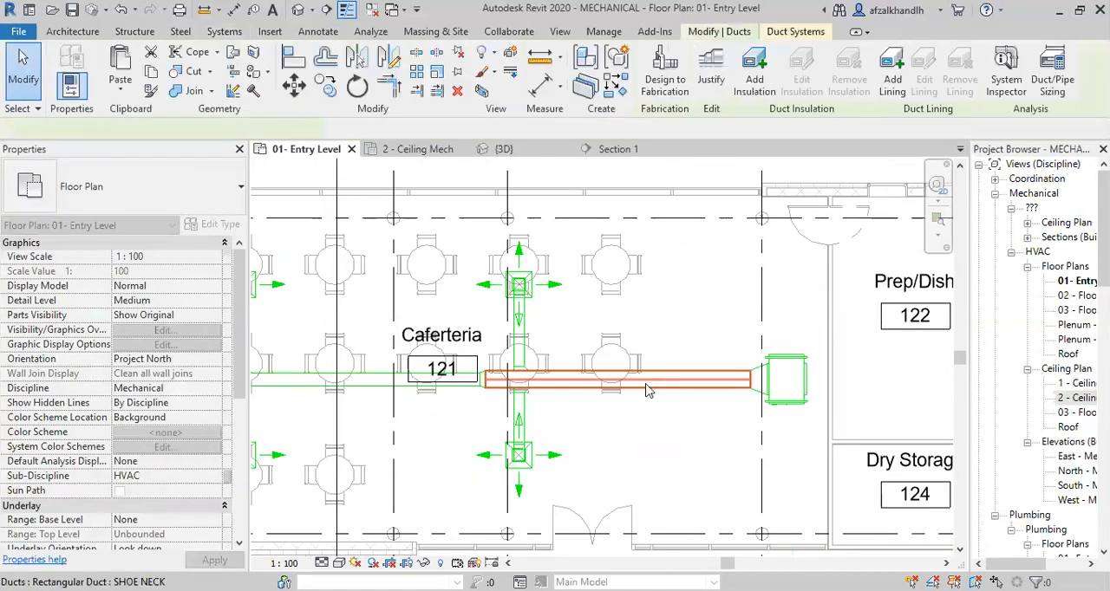
right_click(650, 391)
click(537, 264)
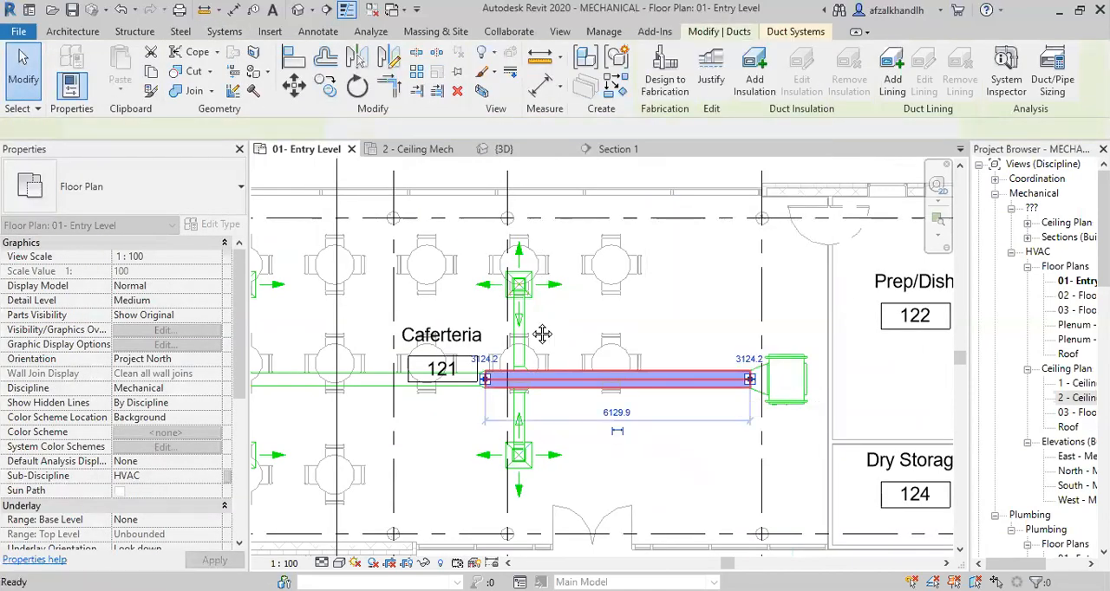
middle_drag(542, 334, 567, 426)
click(444, 321)
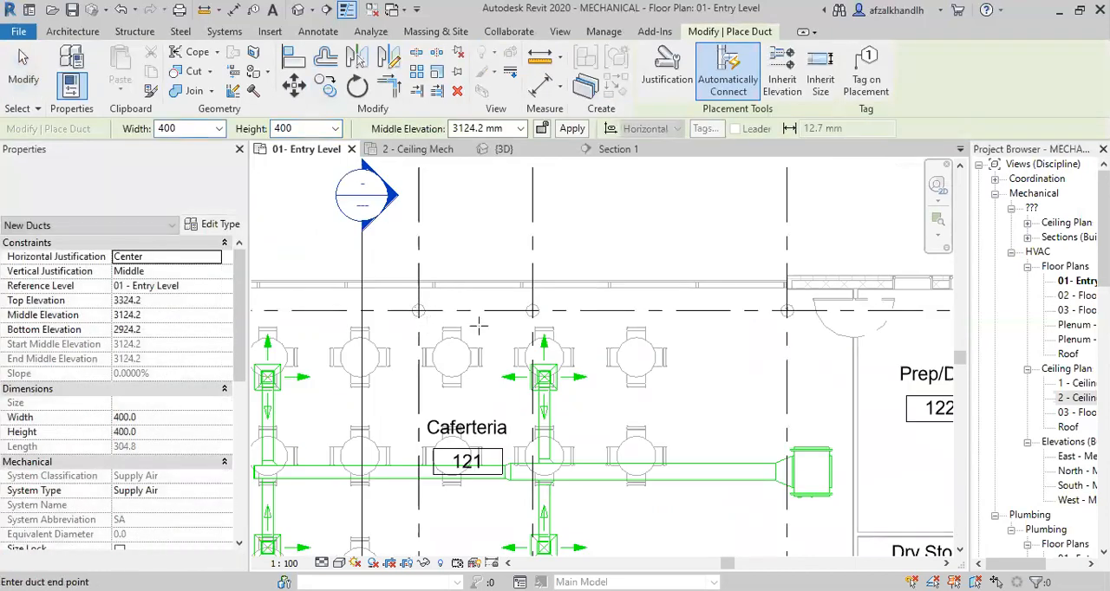
click(710, 322)
key(Escape)
scroll(601, 362, up, 2)
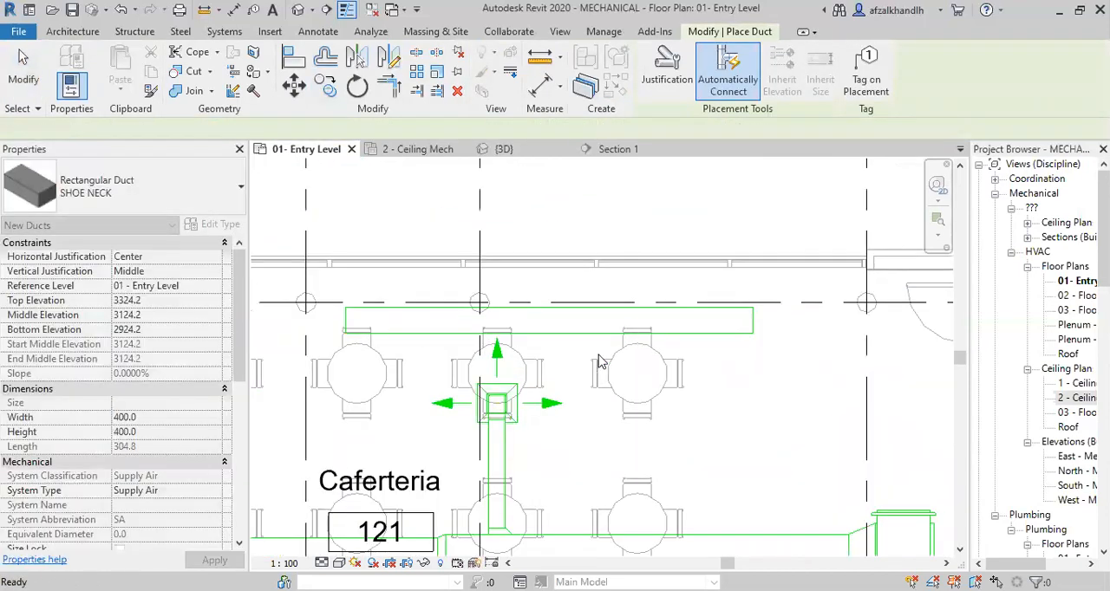
key(Escape)
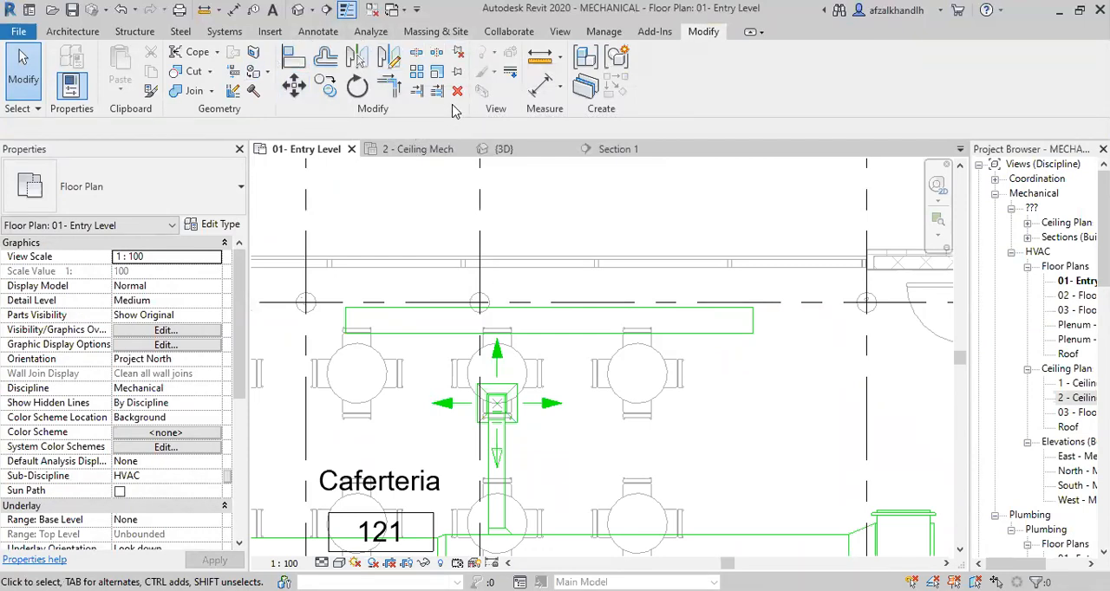
Split the newly drawn duct into two segments near its middle.
click(420, 56)
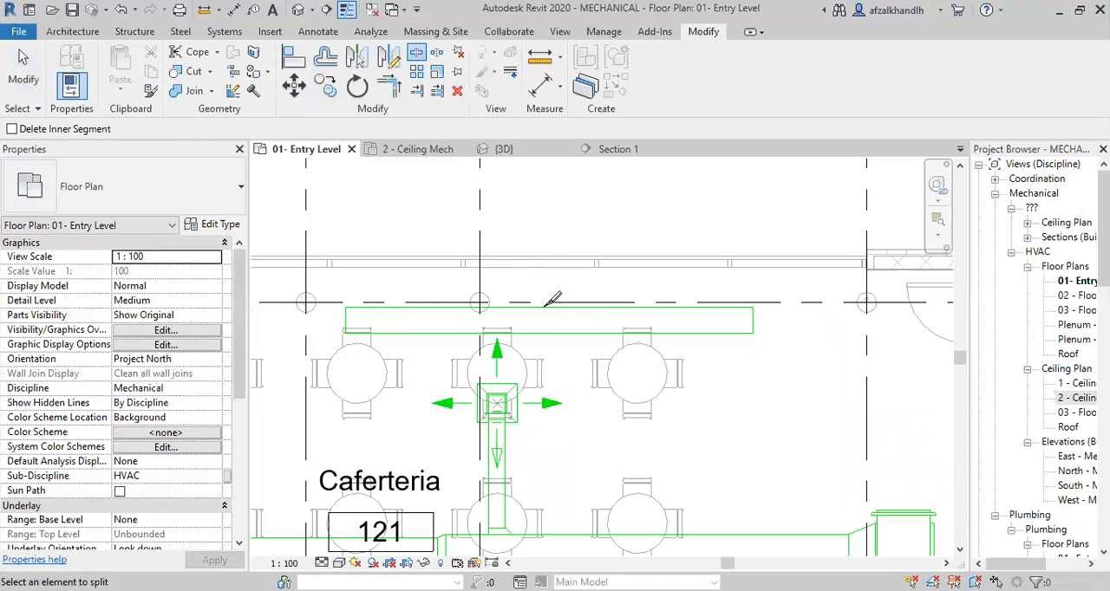
scroll(564, 316, up, 2)
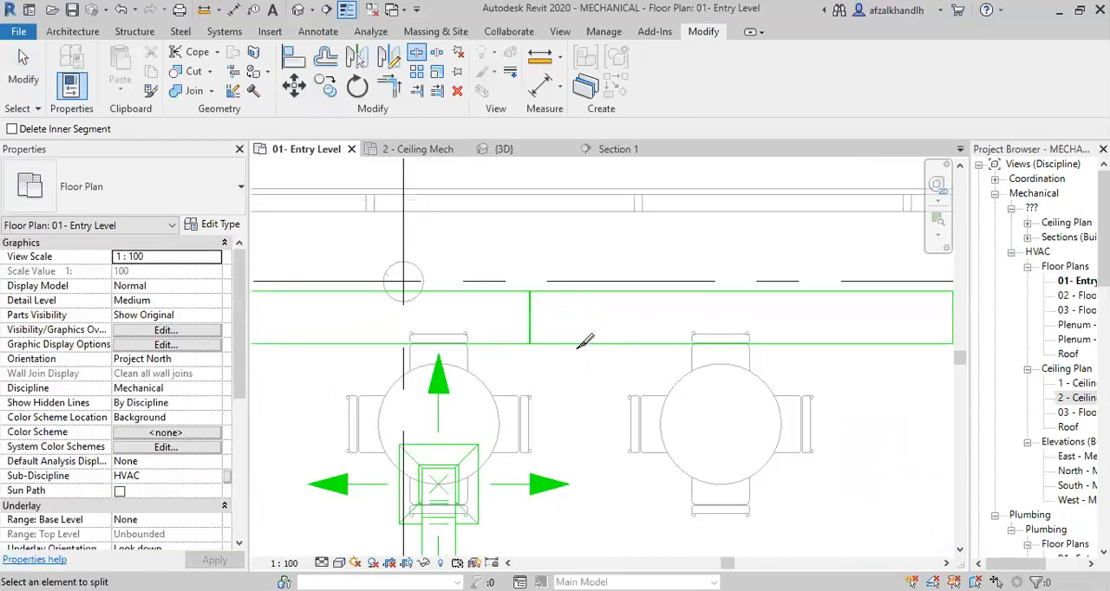
key(Escape)
scroll(568, 347, down, 2)
scroll(564, 340, down, 2)
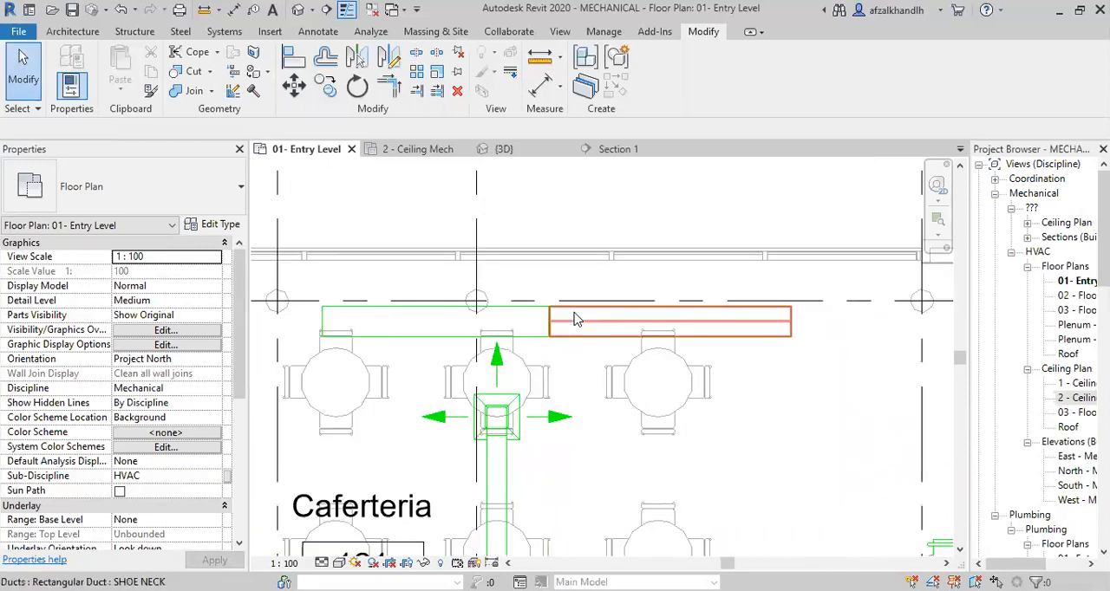
Delete both segments of the split duct above the Caferteria's supply run.
key(Tab)
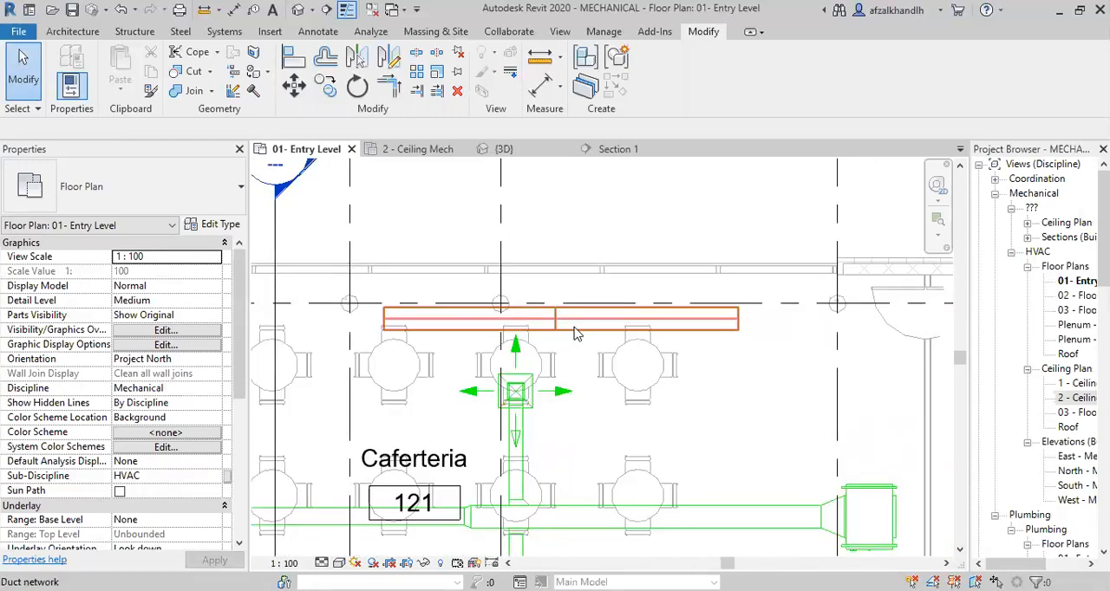
click(574, 326)
key(Delete)
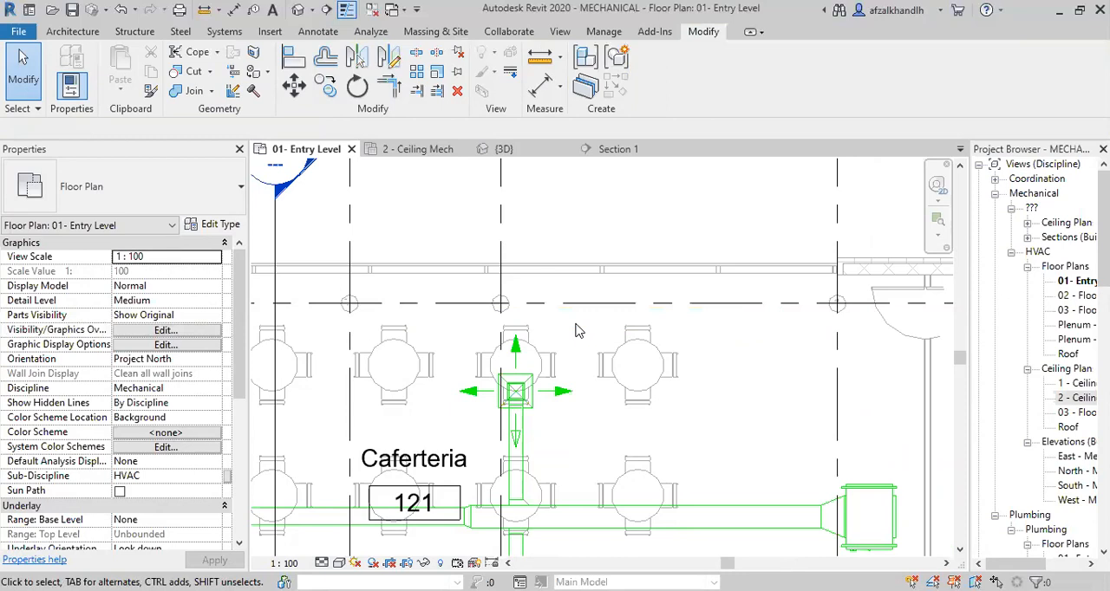
Select the whole Caferteria supply network and start inspecting its FCU-01 SA system with the System Inspector.
scroll(619, 317, down, 3)
scroll(613, 440, up, 1)
scroll(552, 414, up, 2)
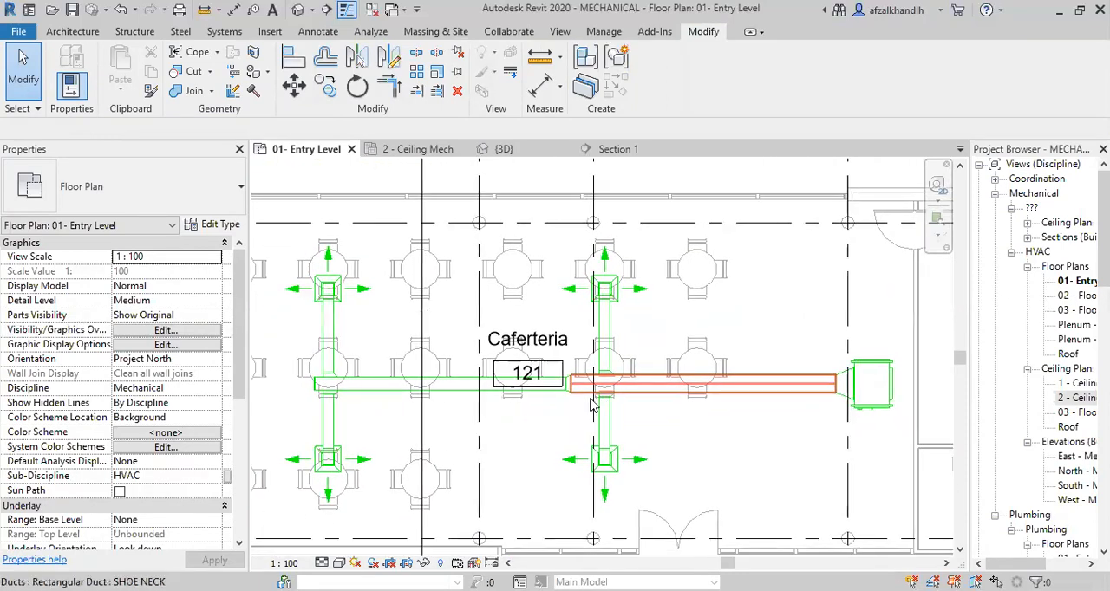
key(Tab)
key(Tab)
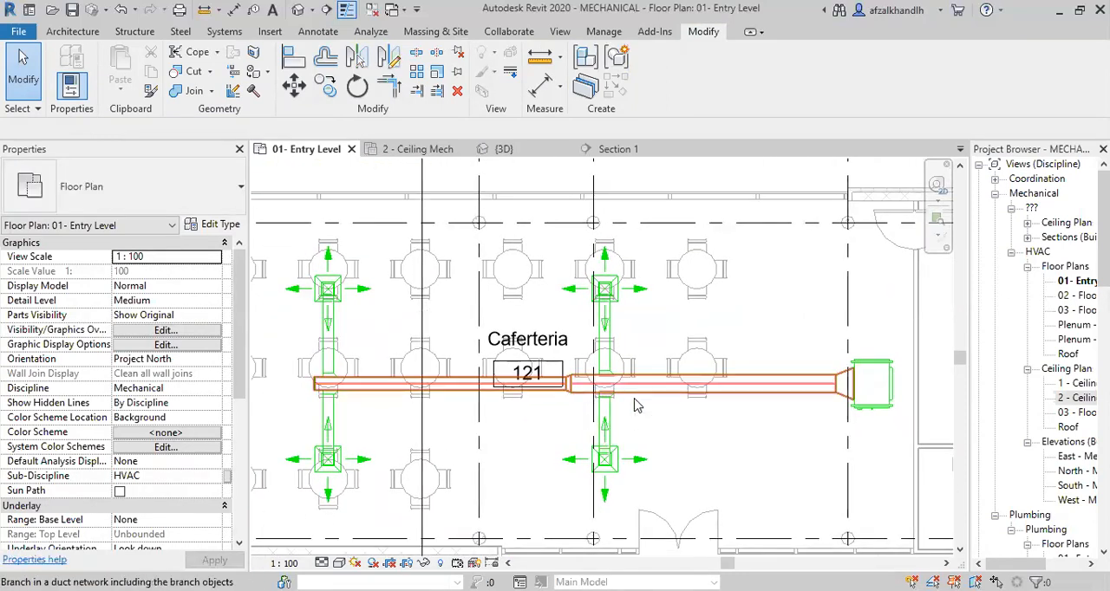
click(635, 397)
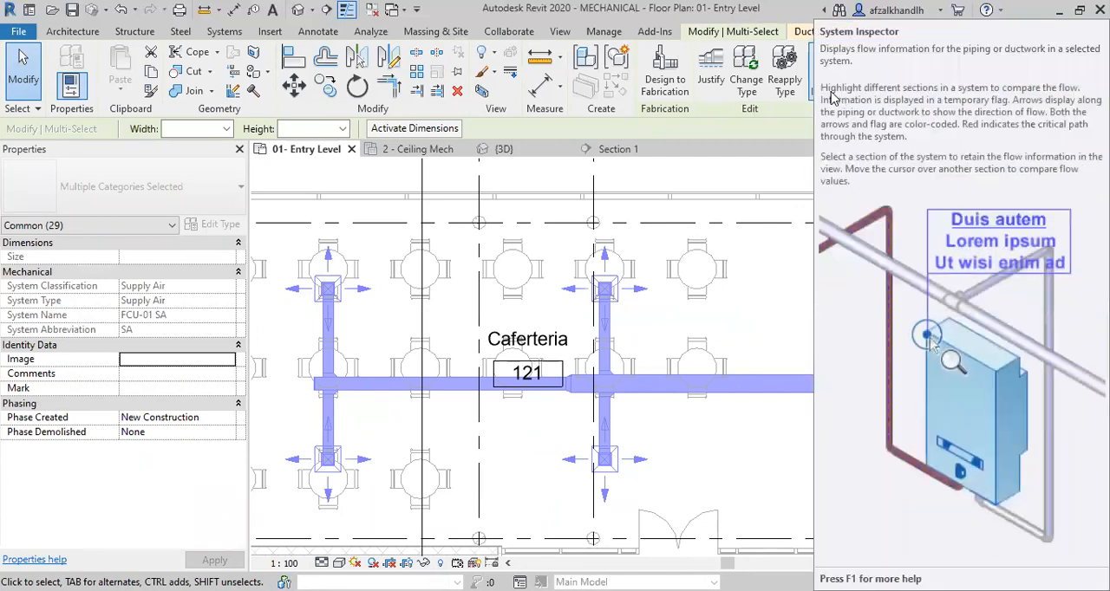
click(828, 91)
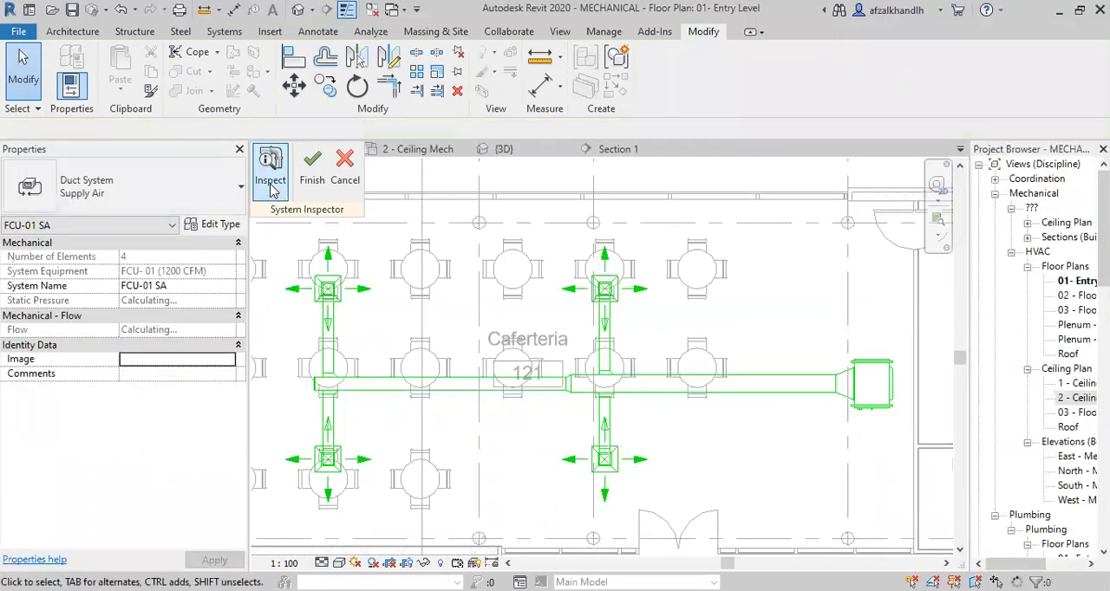
click(271, 189)
Examine the flow directions and critical path of the supply system, including the lower air terminal nearest the fan coil unit.
scroll(711, 496, up, 2)
scroll(718, 494, down, 1)
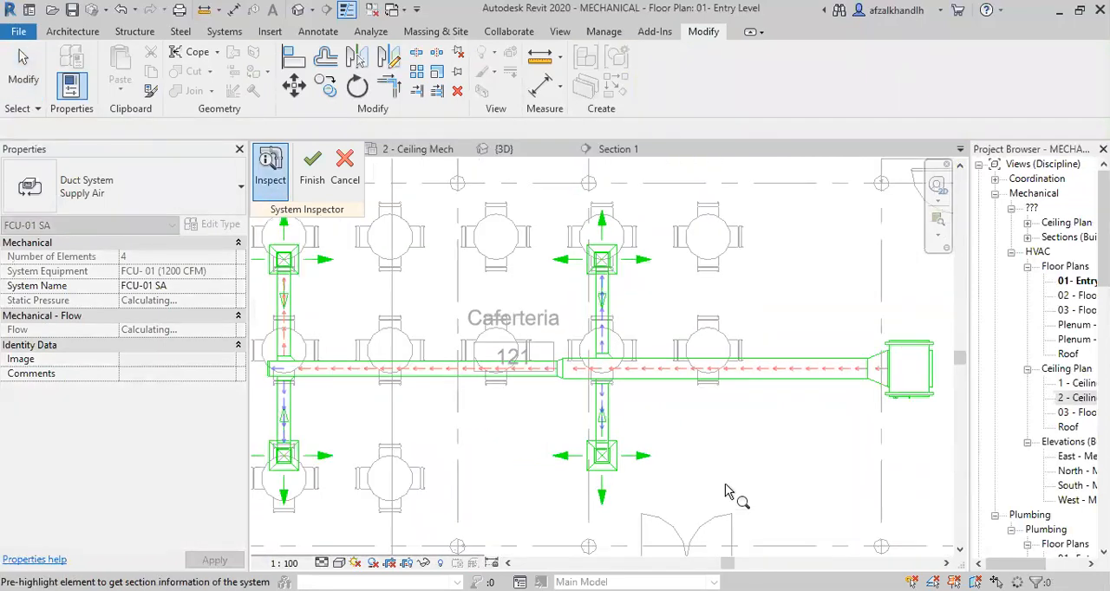
middle_drag(724, 481, 755, 473)
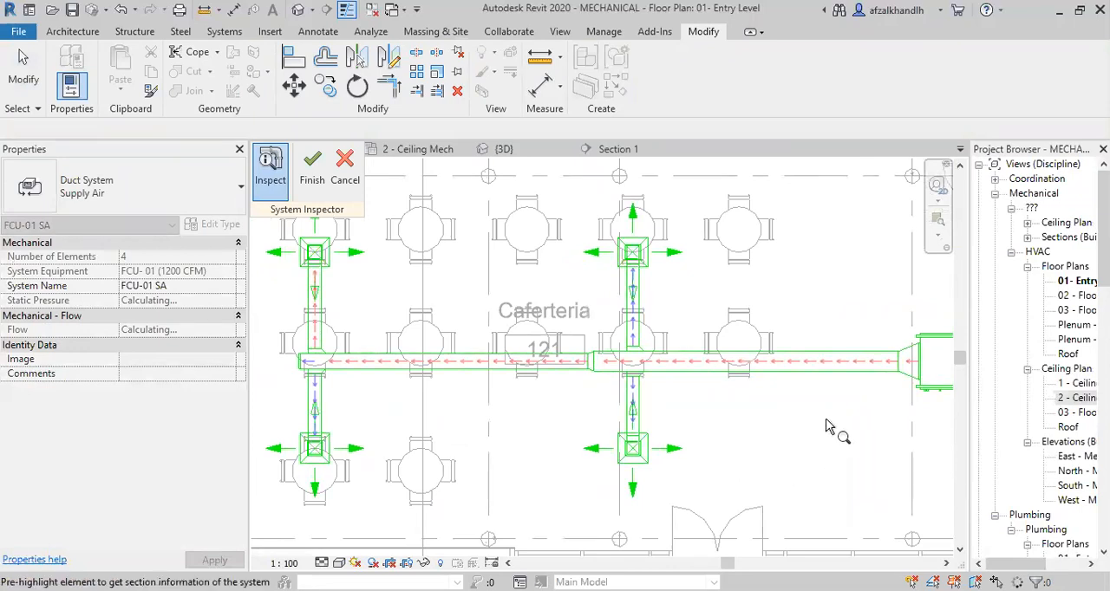
scroll(826, 420, up, 1)
scroll(826, 425, down, 1)
scroll(899, 404, down, 2)
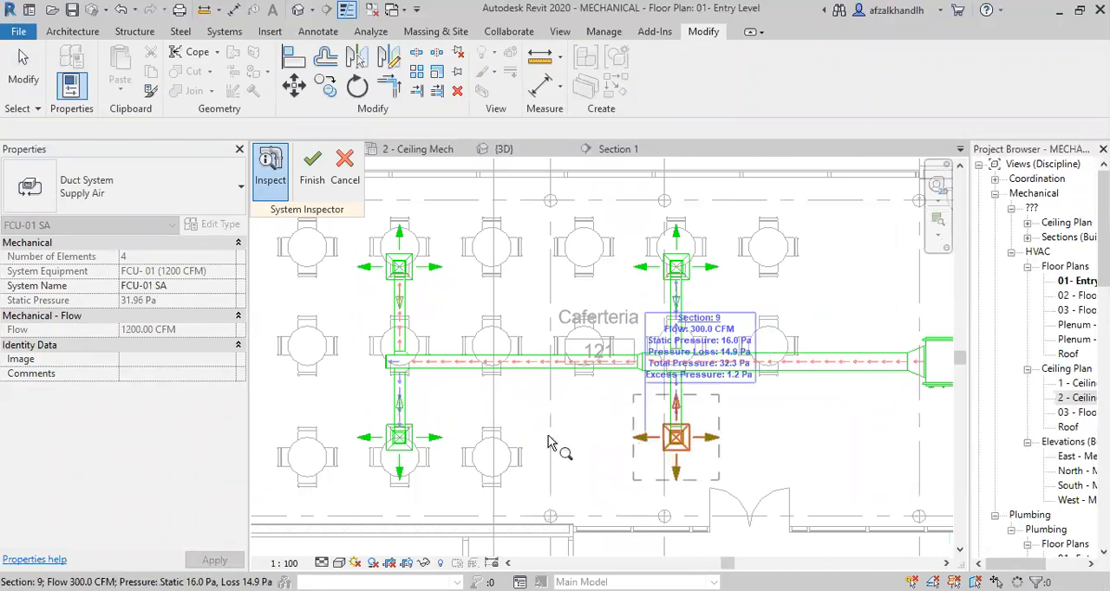
scroll(520, 519, down, 1)
middle_drag(522, 446, 472, 458)
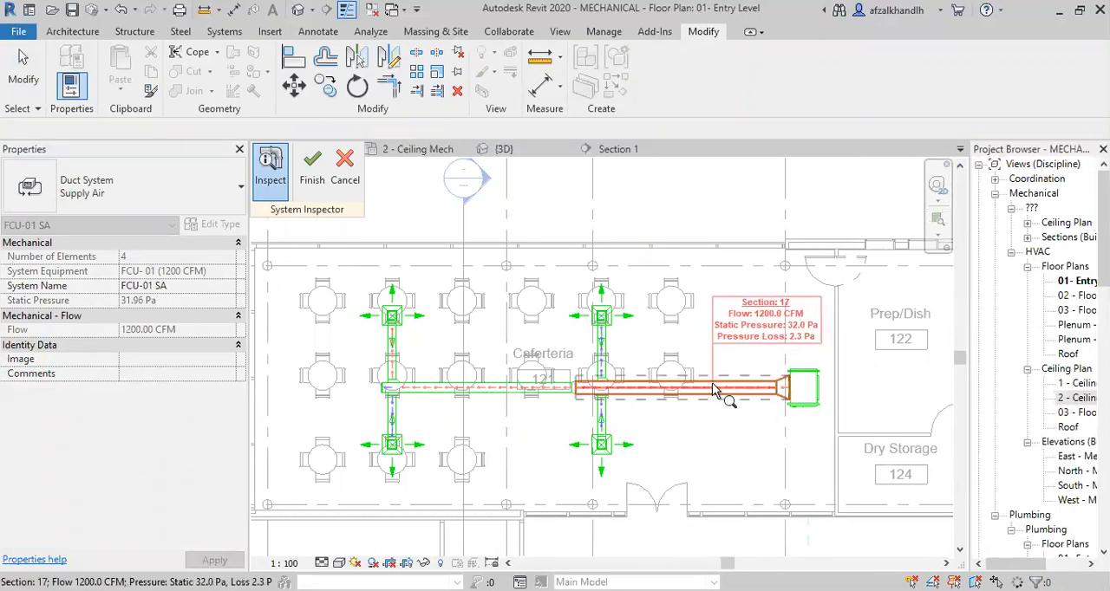
Inspect the flow, static pressure and pressure loss of the main duct sections on both sides of the transition.
scroll(712, 383, up, 2)
mouse_move(697, 388)
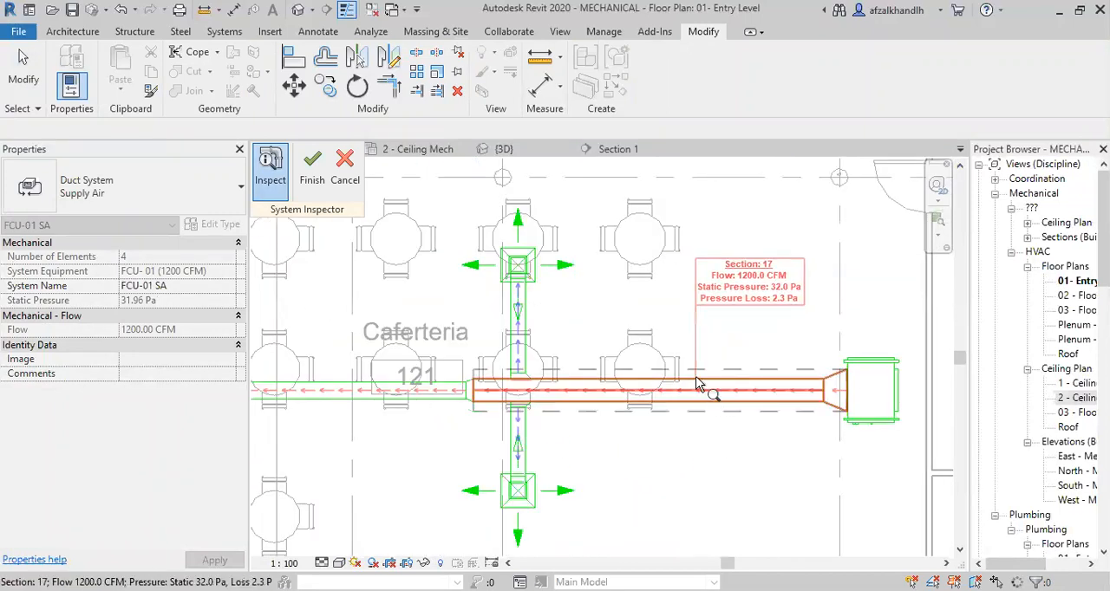
scroll(697, 386, up, 2)
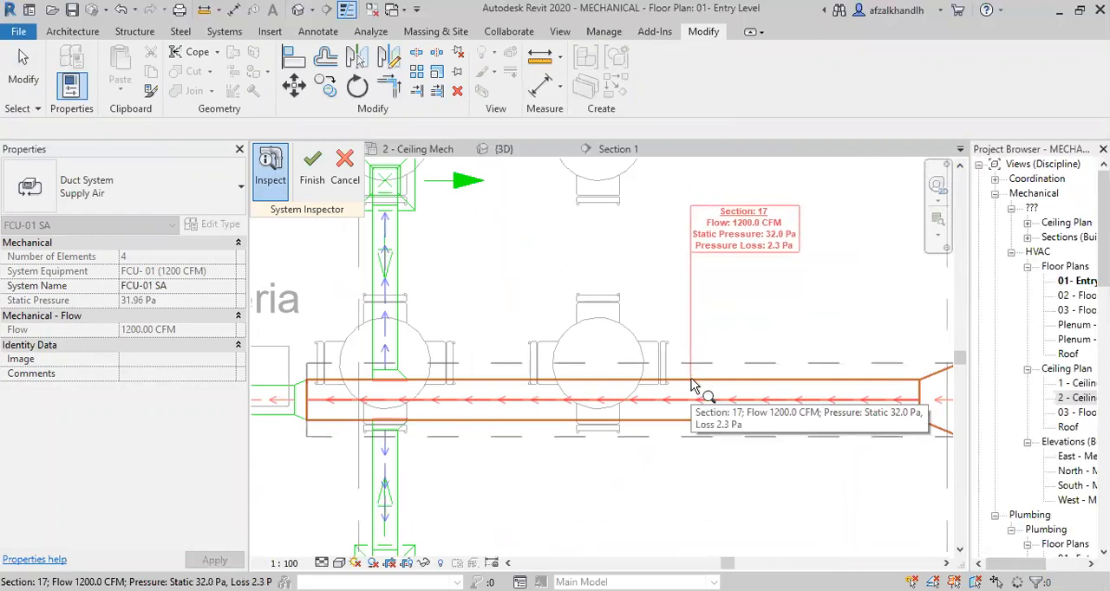
scroll(693, 386, down, 3)
mouse_move(368, 392)
scroll(367, 393, up, 2)
middle_drag(366, 392, 593, 374)
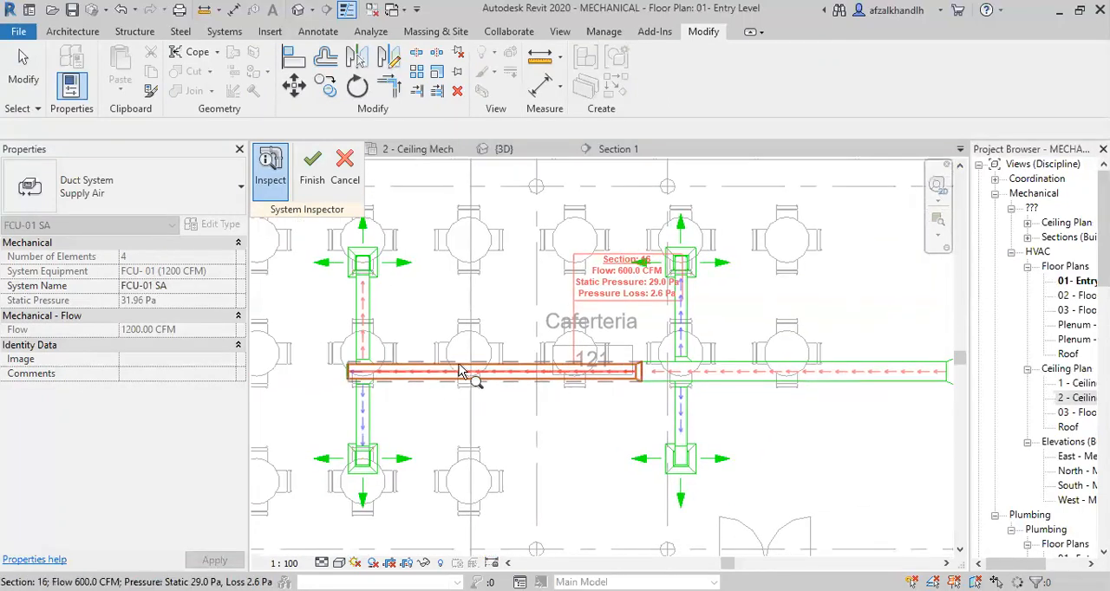
Compare the flow and pressure data of the far upper branch, the fan coil unit connection and the near lower branch.
mouse_move(372, 338)
scroll(371, 334, up, 3)
scroll(379, 326, down, 3)
scroll(707, 410, up, 1)
middle_drag(756, 434, 518, 429)
mouse_move(830, 378)
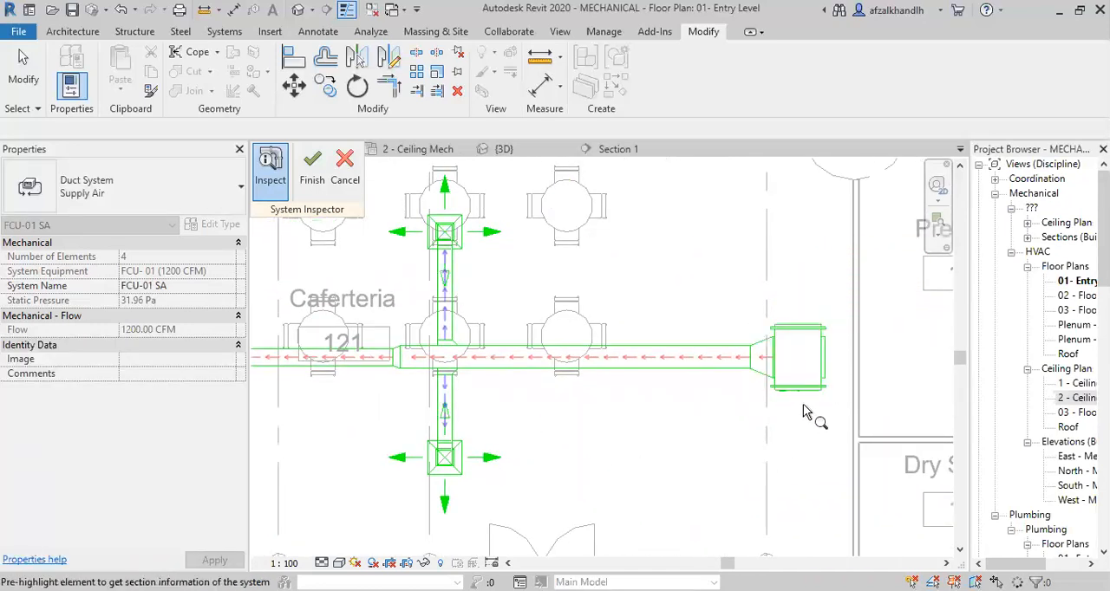
scroll(803, 413, up, 2)
mouse_move(749, 390)
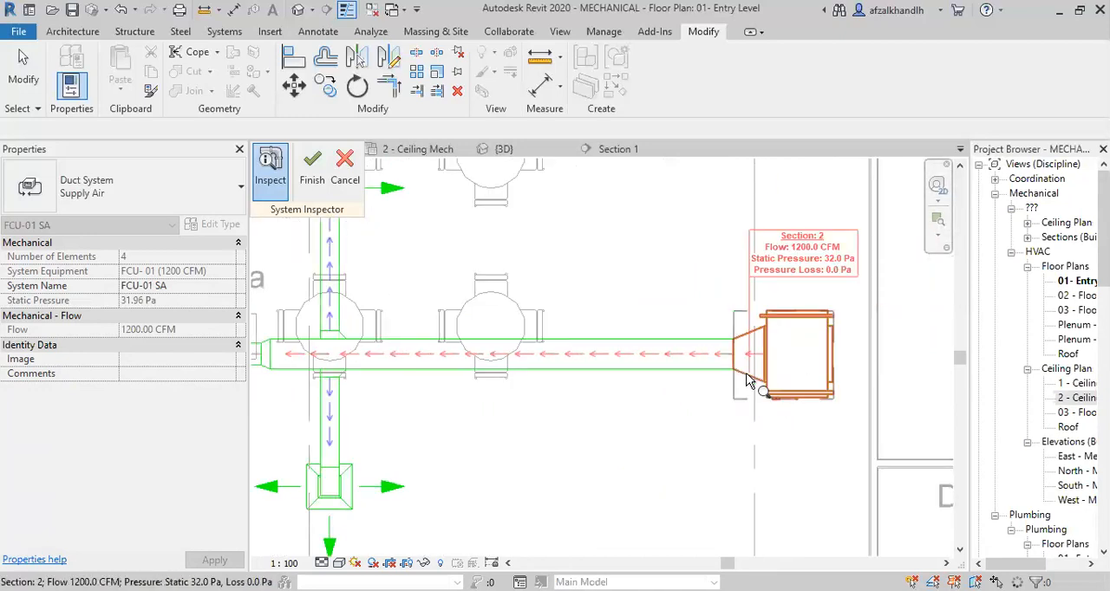
scroll(606, 471, down, 3)
scroll(429, 426, up, 3)
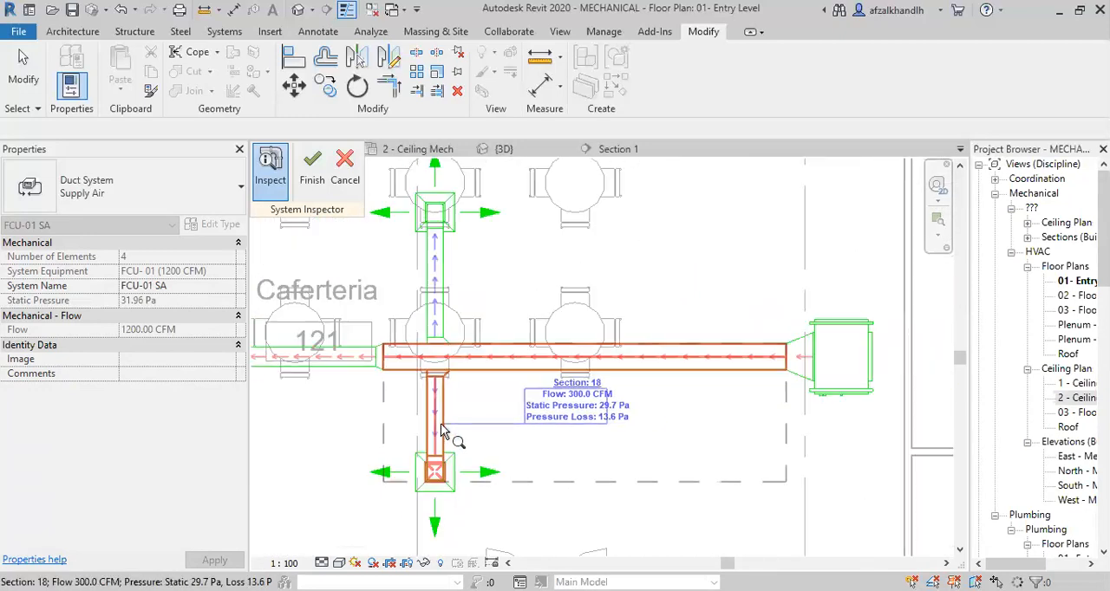
Check the main duct against the near lower and far upper branches once more and exit the System Inspector.
scroll(440, 424, down, 1)
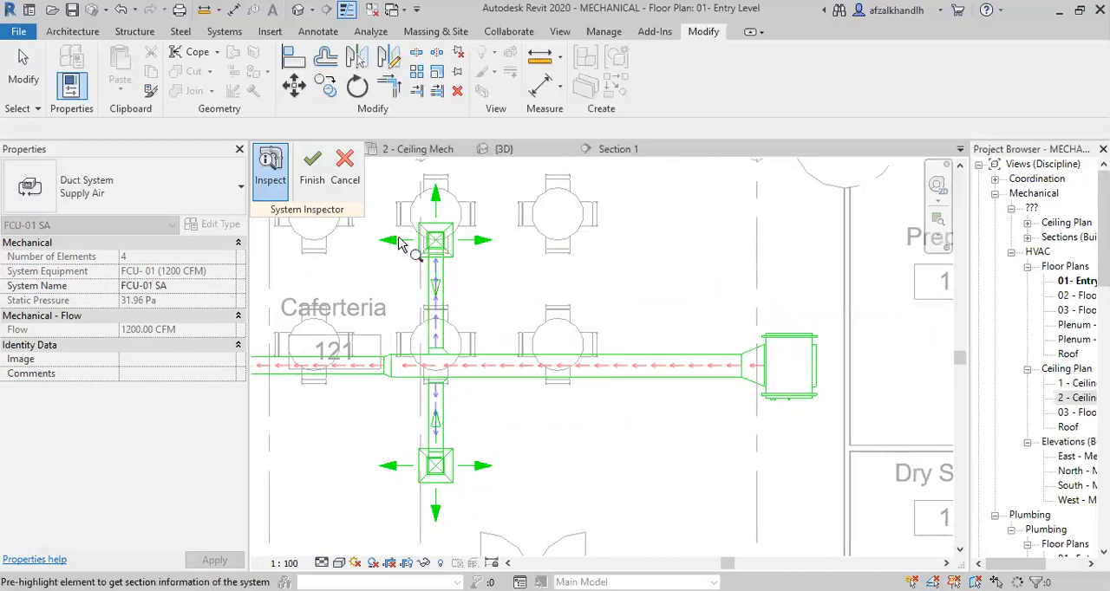
scroll(566, 317, down, 2)
middle_drag(566, 318, 676, 322)
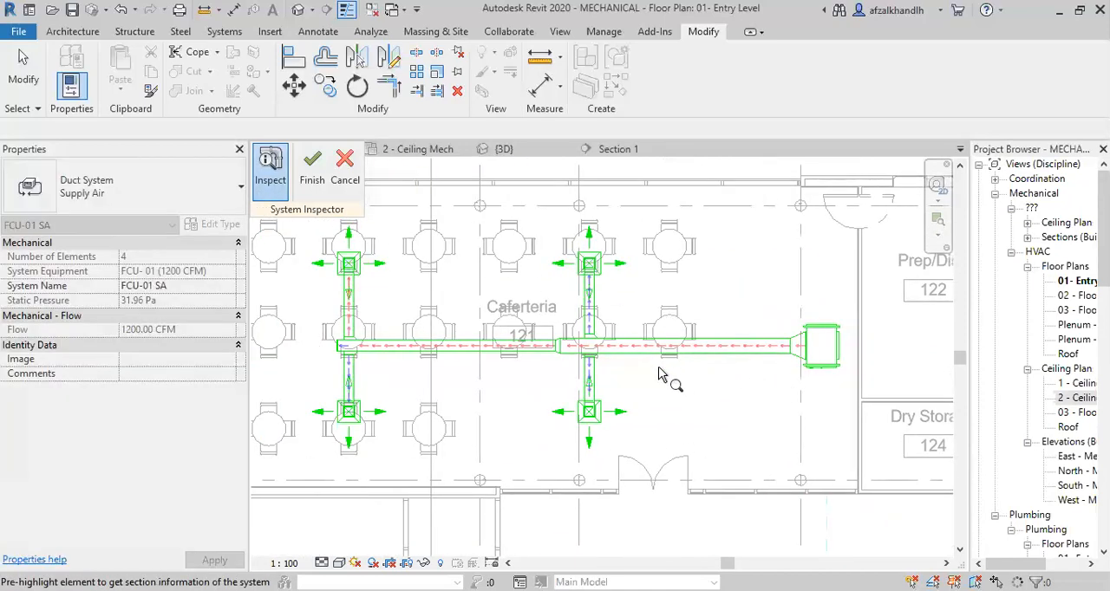
scroll(663, 353, up, 2)
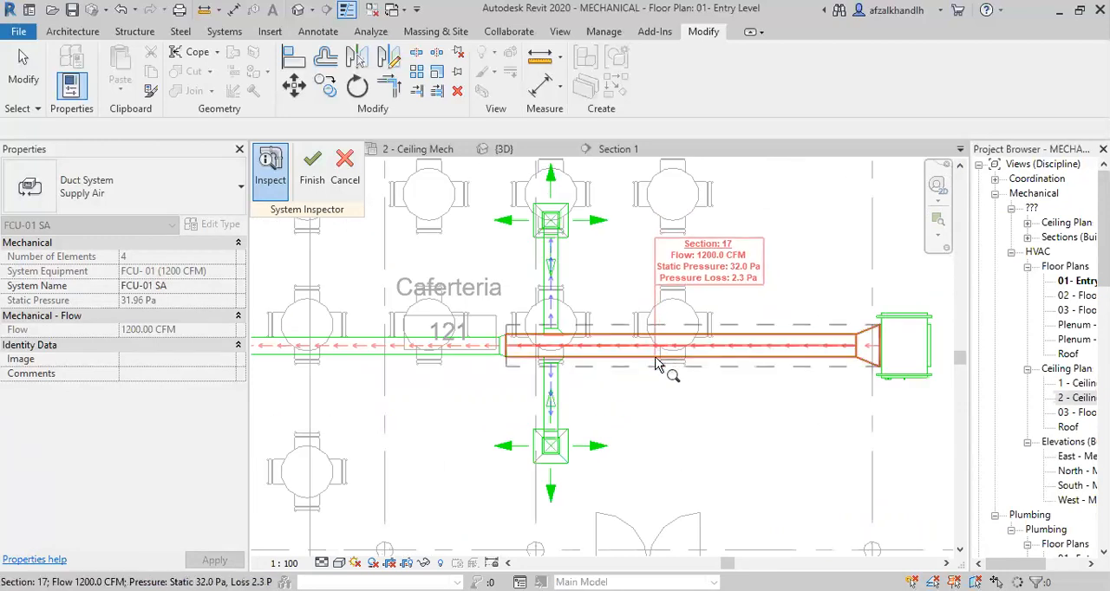
mouse_move(554, 415)
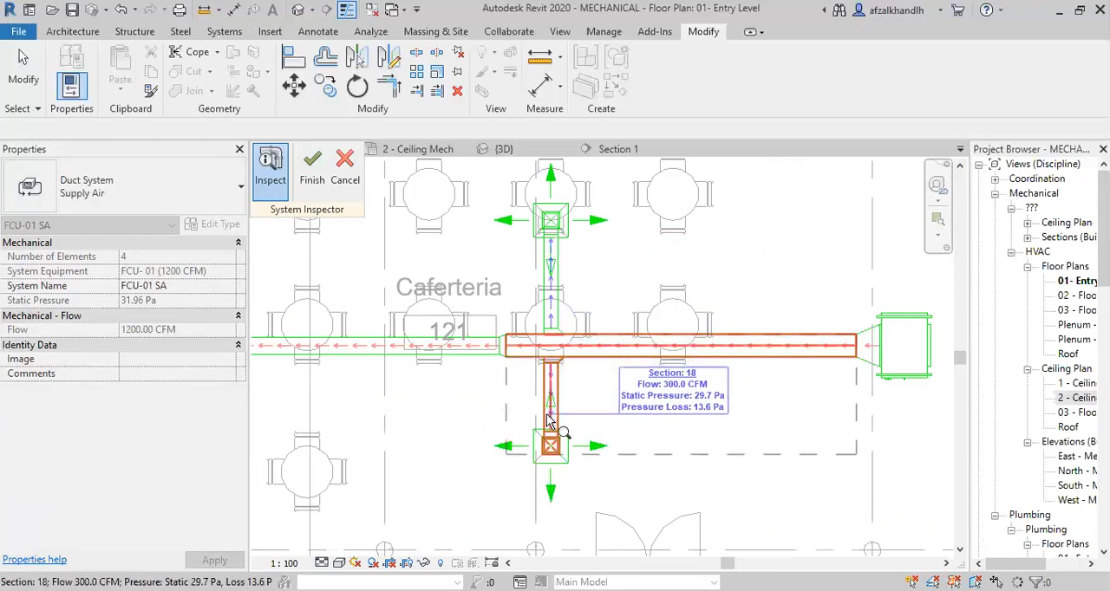
scroll(547, 416, down, 2)
middle_drag(565, 422, 645, 408)
mouse_move(440, 359)
scroll(439, 359, up, 2)
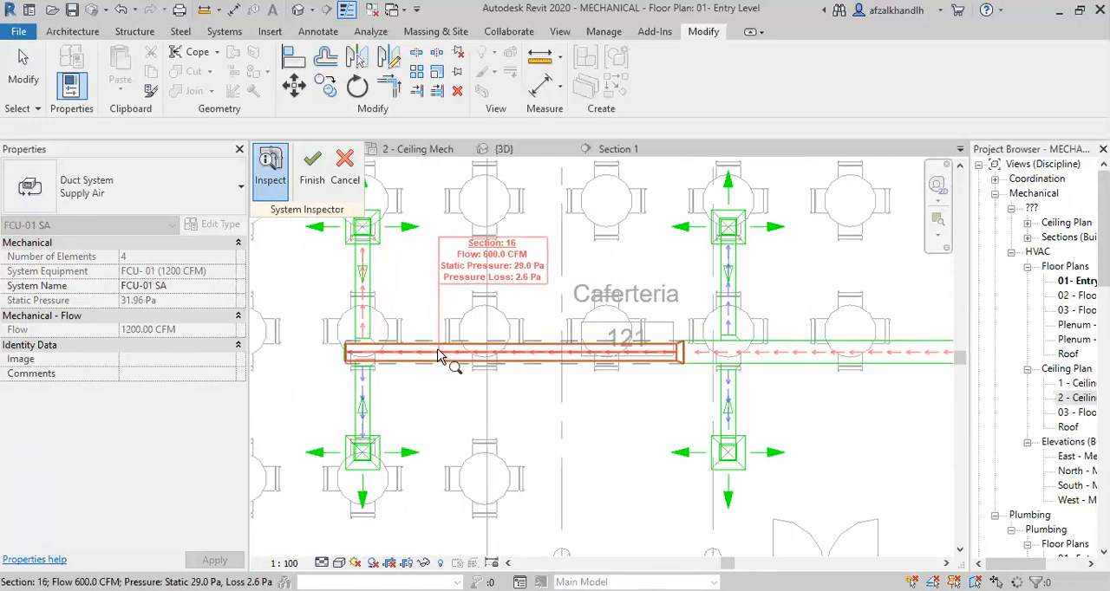
click(347, 181)
Open the {3D} view and review the whole Caferteria duct run with its branches and fan coil unit.
scroll(532, 331, down, 2)
middle_drag(517, 399, 569, 364)
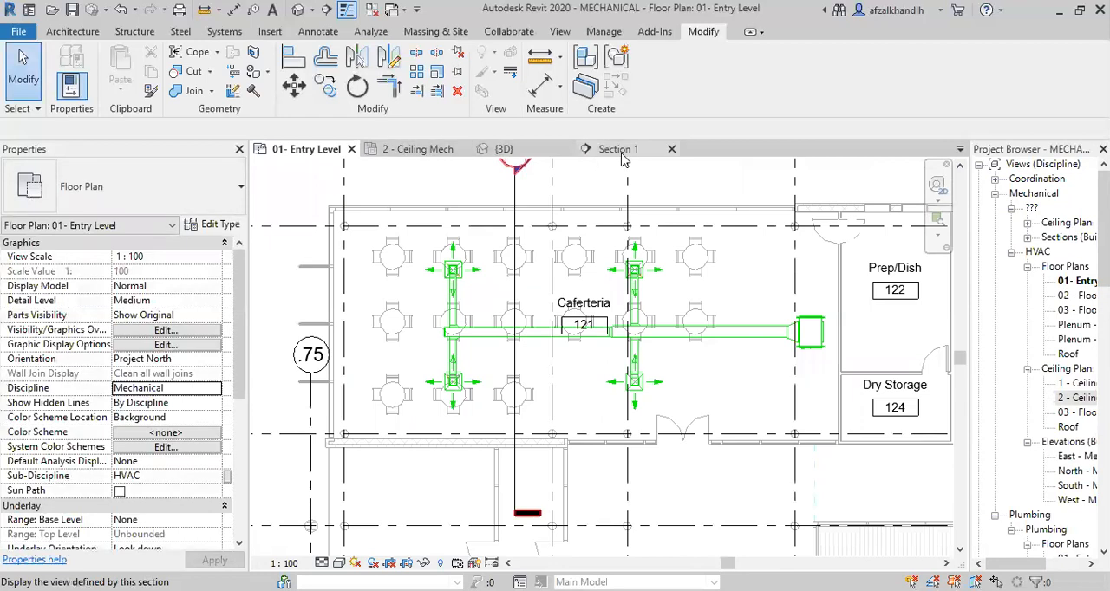
click(503, 156)
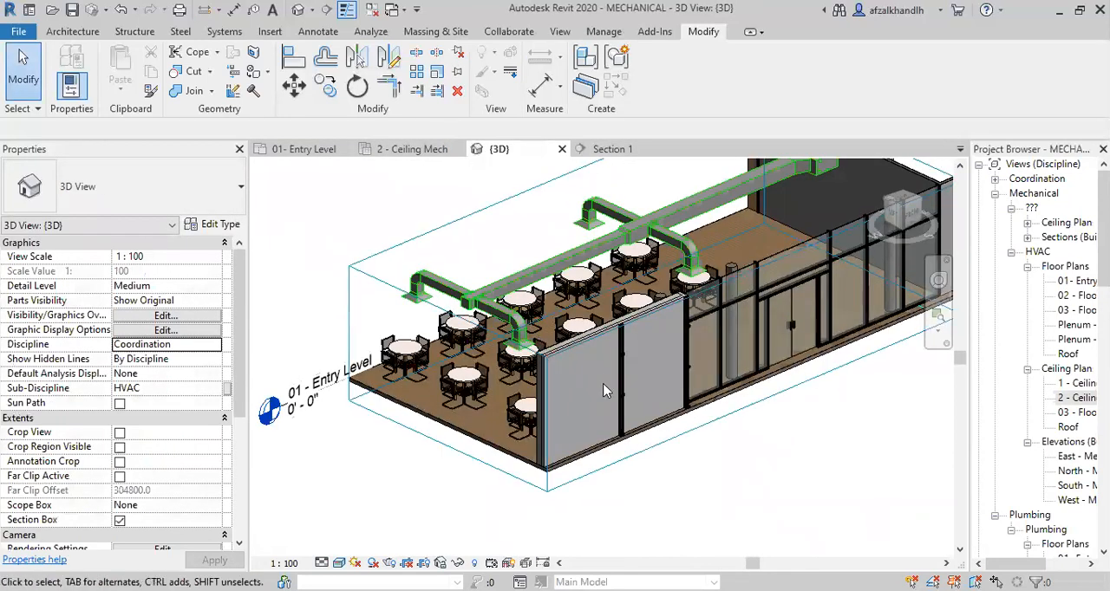
scroll(588, 418, down, 3)
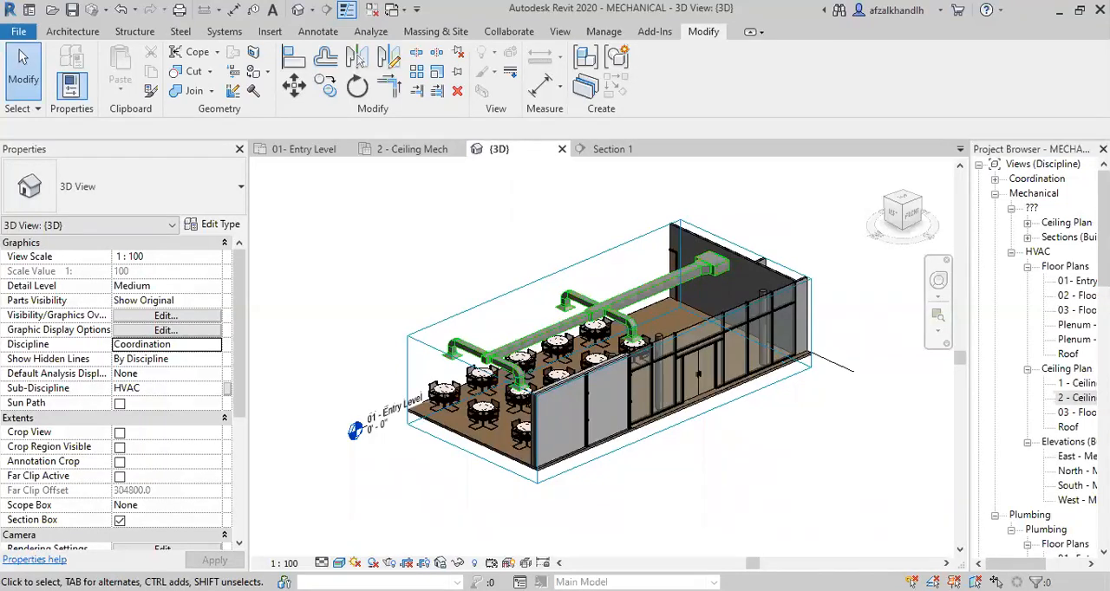
Return to the 01- Entry Level plan and examine the main duct's transition and nearby branch connections.
click(308, 149)
scroll(628, 332, up, 4)
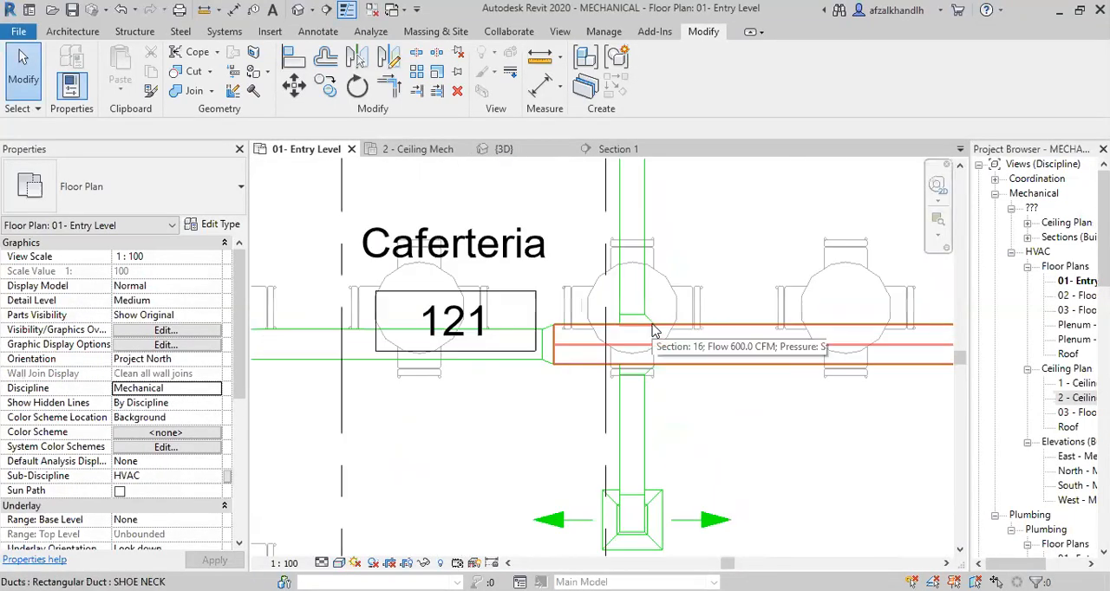
scroll(665, 354, down, 2)
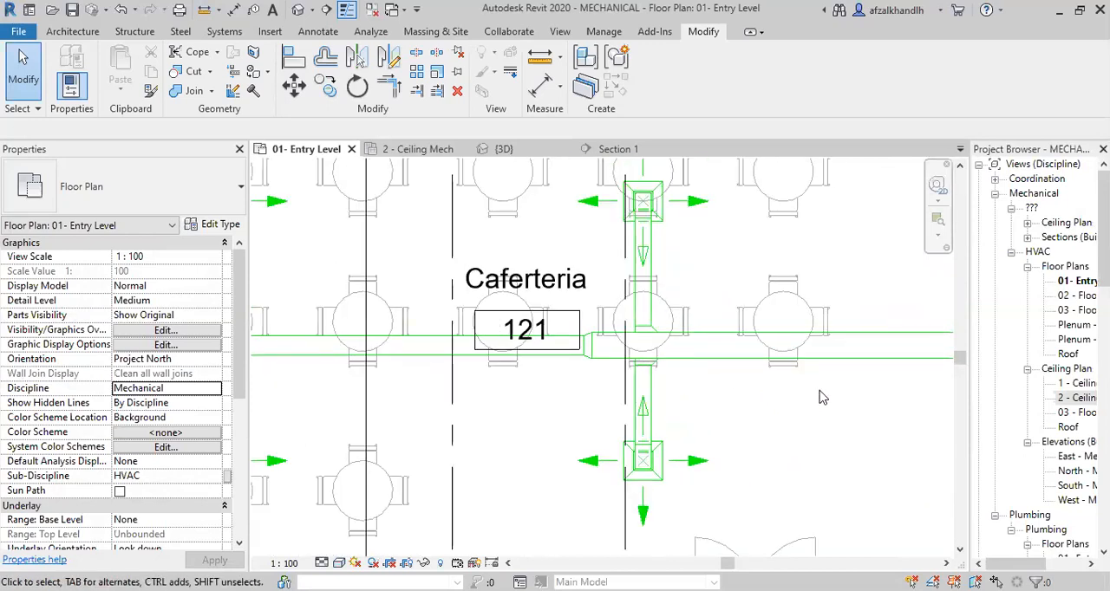
scroll(820, 395, down, 1)
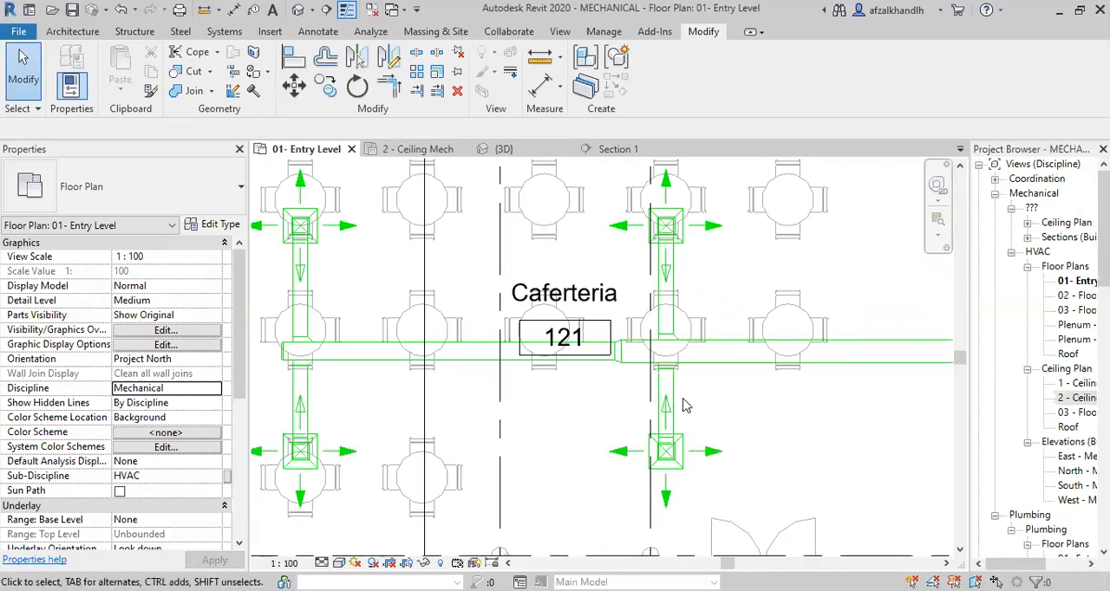
scroll(682, 404, up, 5)
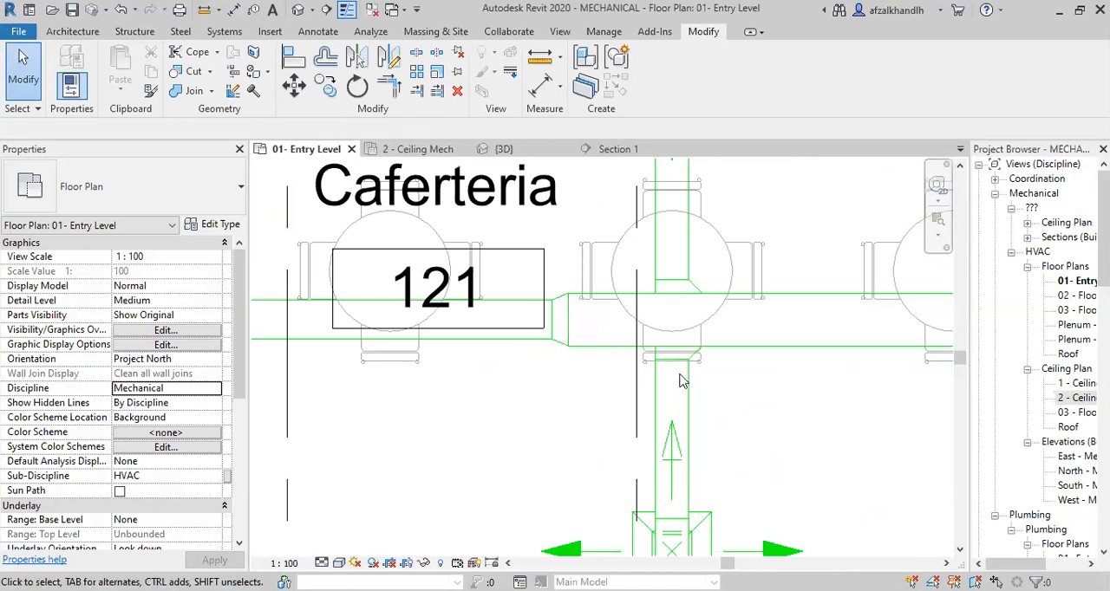
scroll(698, 524, down, 1)
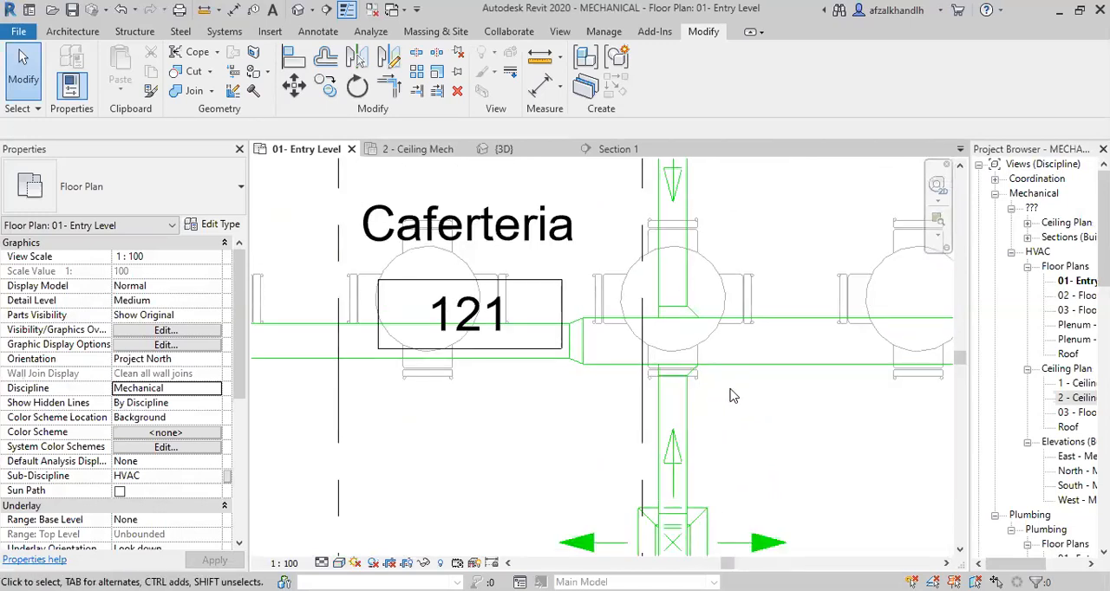
scroll(685, 312, down, 1)
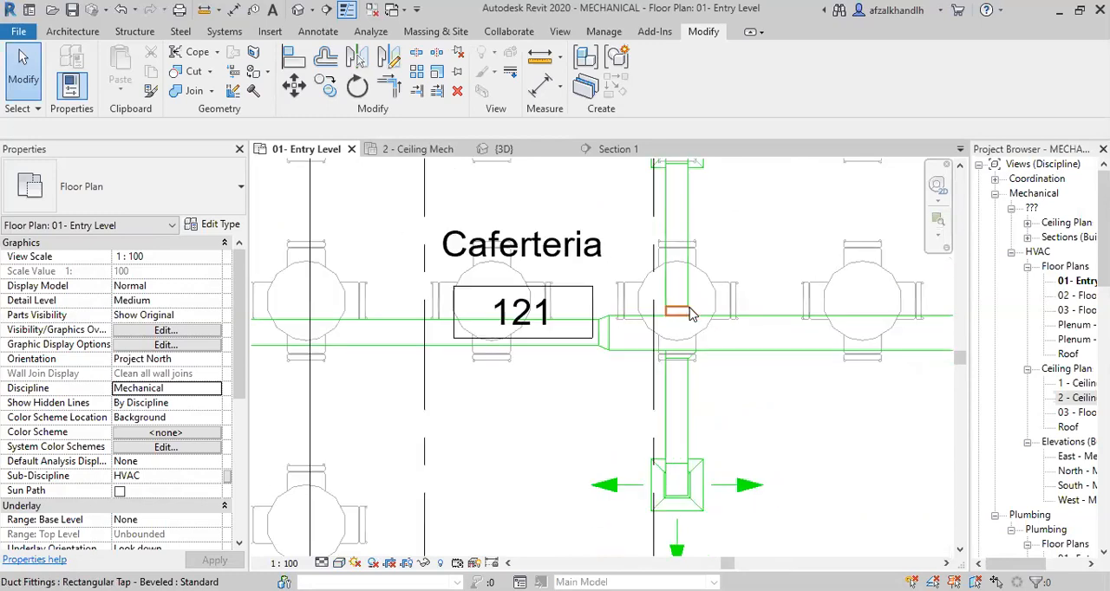
middle_drag(500, 388, 588, 411)
scroll(606, 384, down, 1)
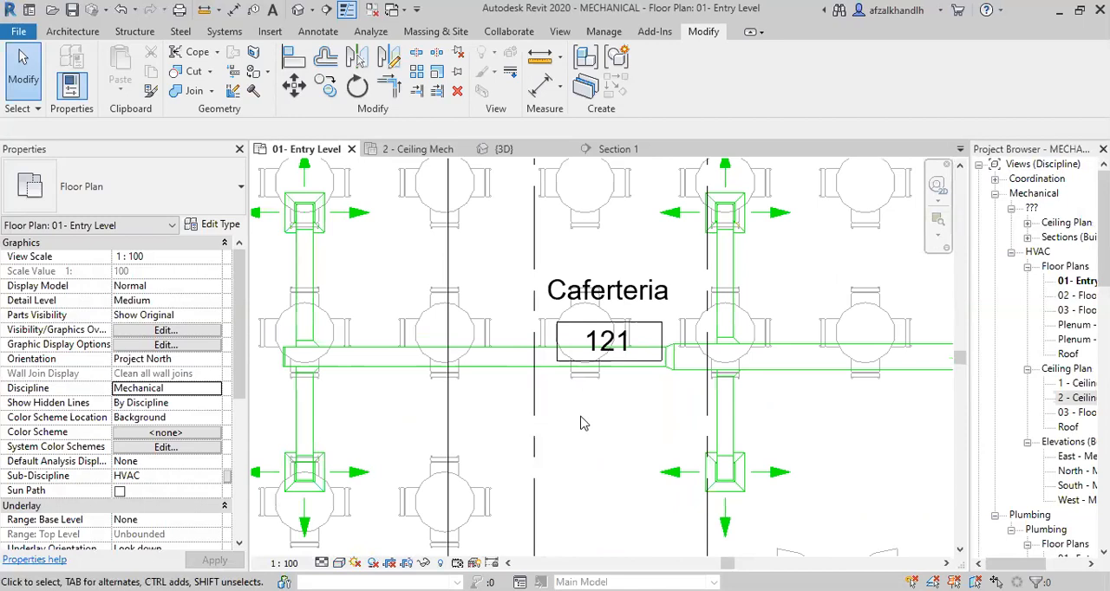
Start placing a duct accessory in the 01- Entry Level plan and examine the Caferteria's branch takeoffs as placement locations.
click(224, 32)
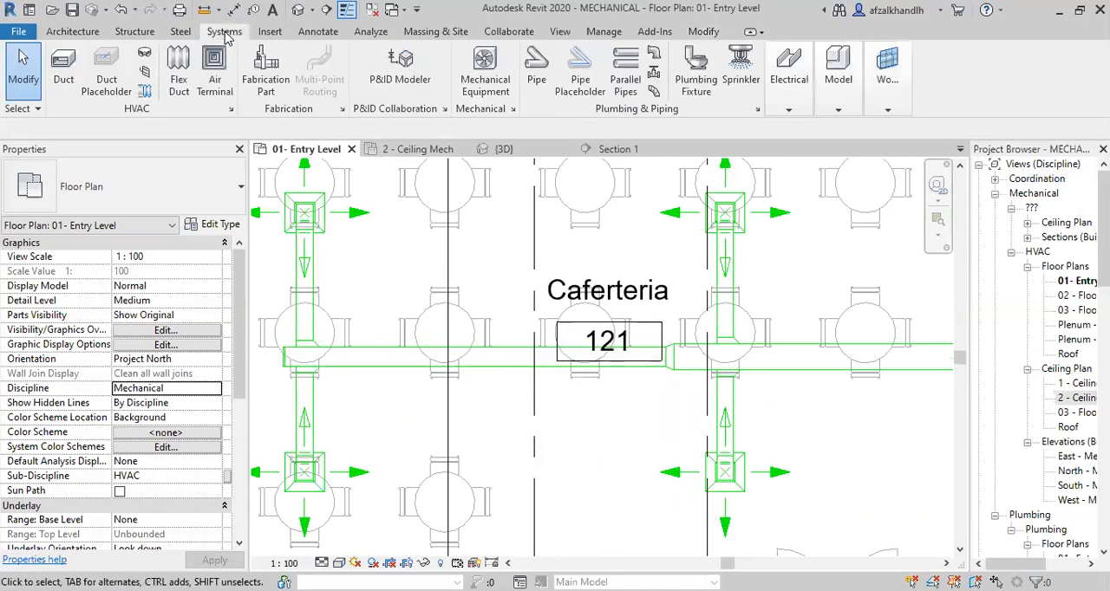
click(144, 73)
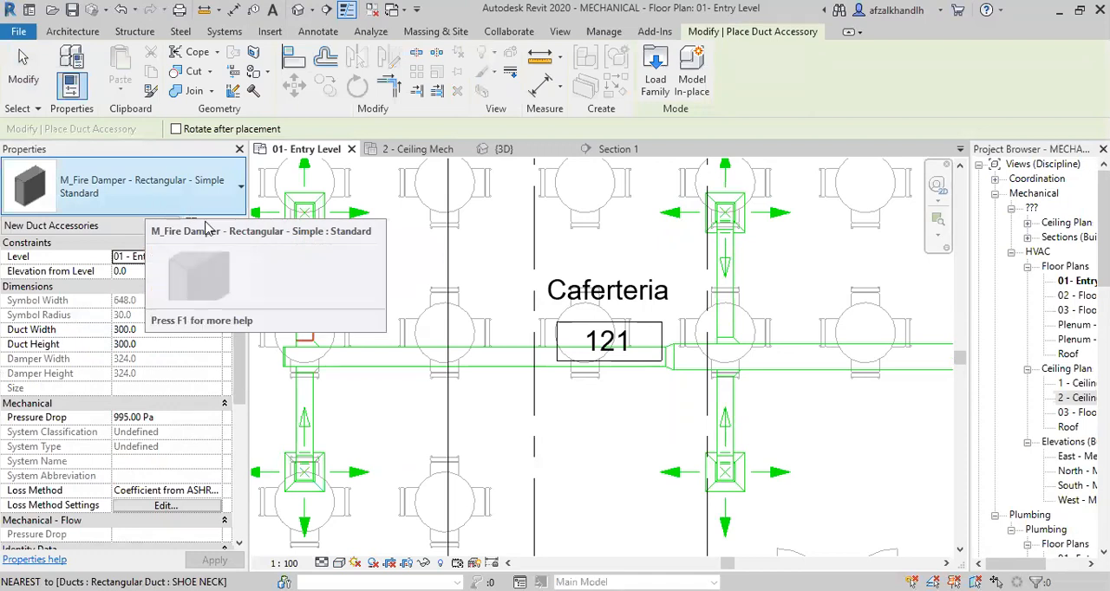
scroll(399, 280, down, 3)
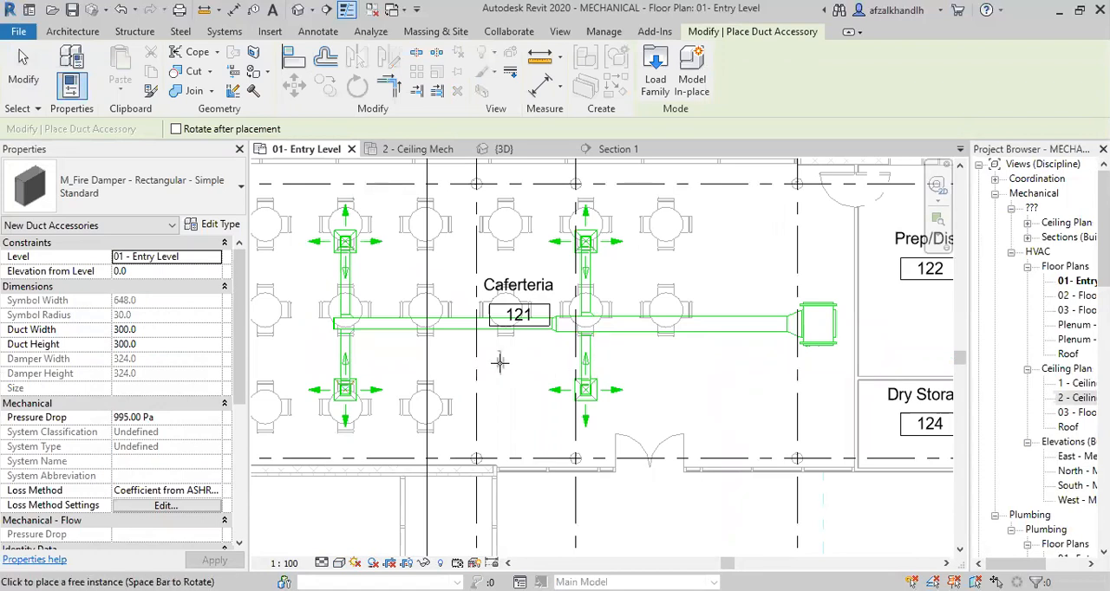
scroll(475, 330, up, 2)
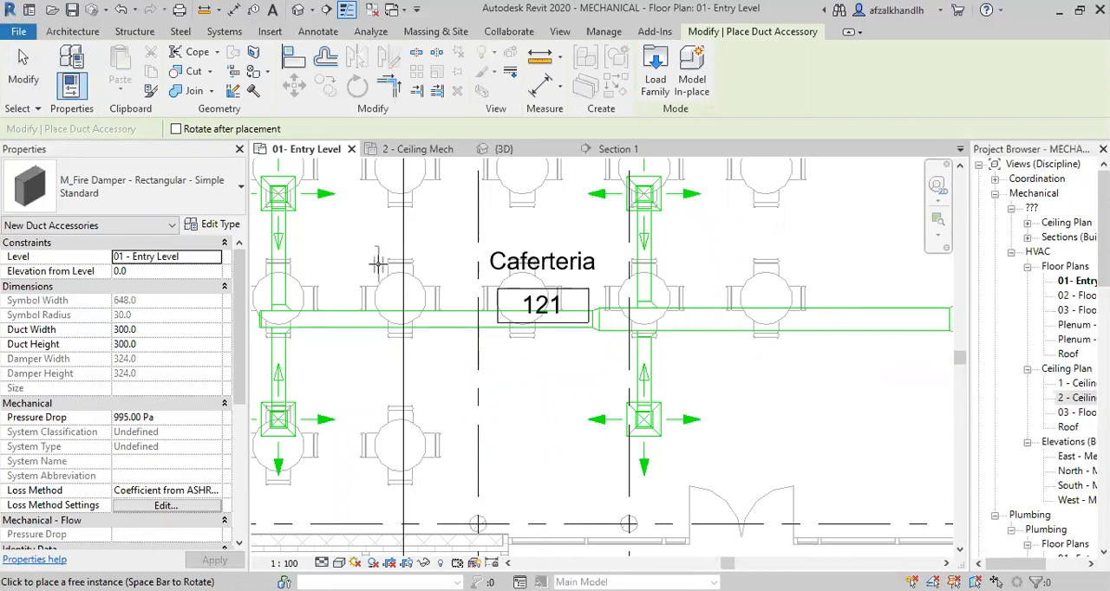
scroll(364, 251, down, 2)
middle_drag(364, 251, 409, 298)
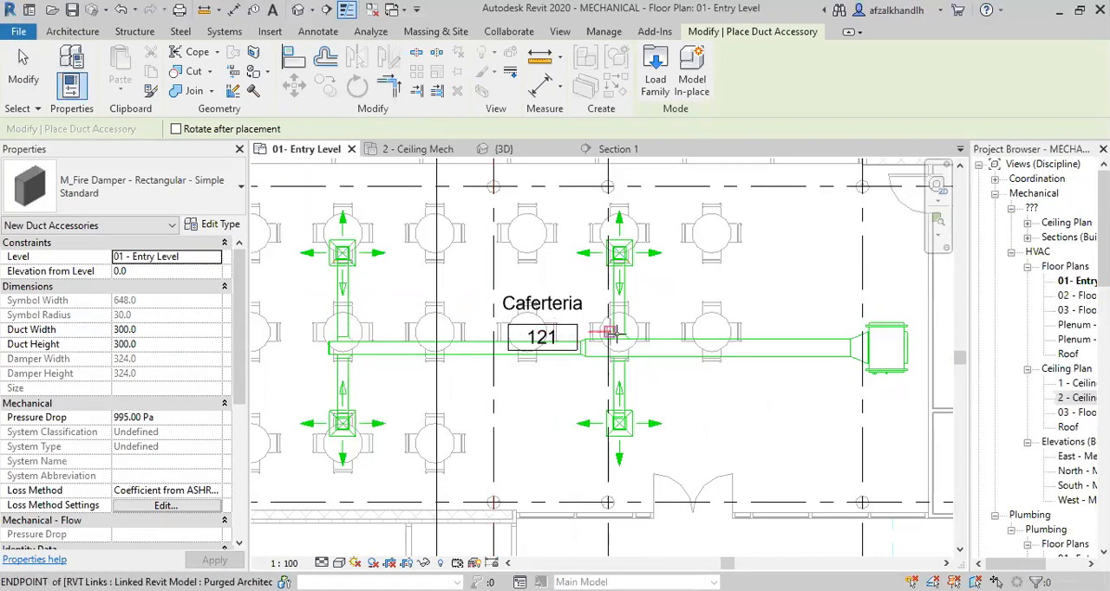
scroll(620, 335, up, 1)
scroll(630, 321, up, 2)
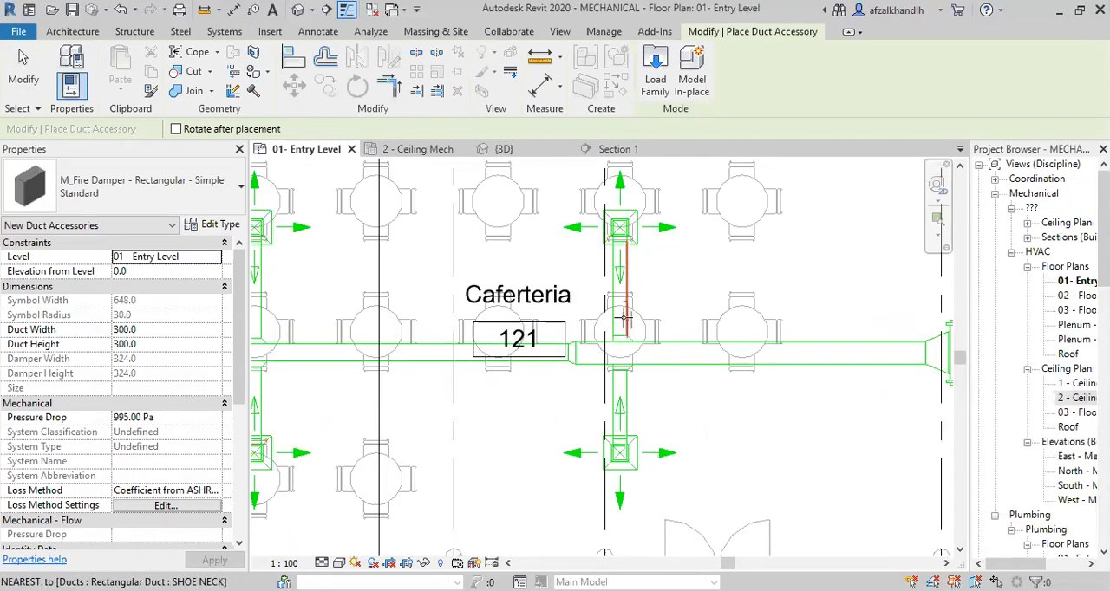
Load the Balancing Damper - Rectangular family from the Dampers folder of the US Imperial library's Duct accessories.
click(166, 202)
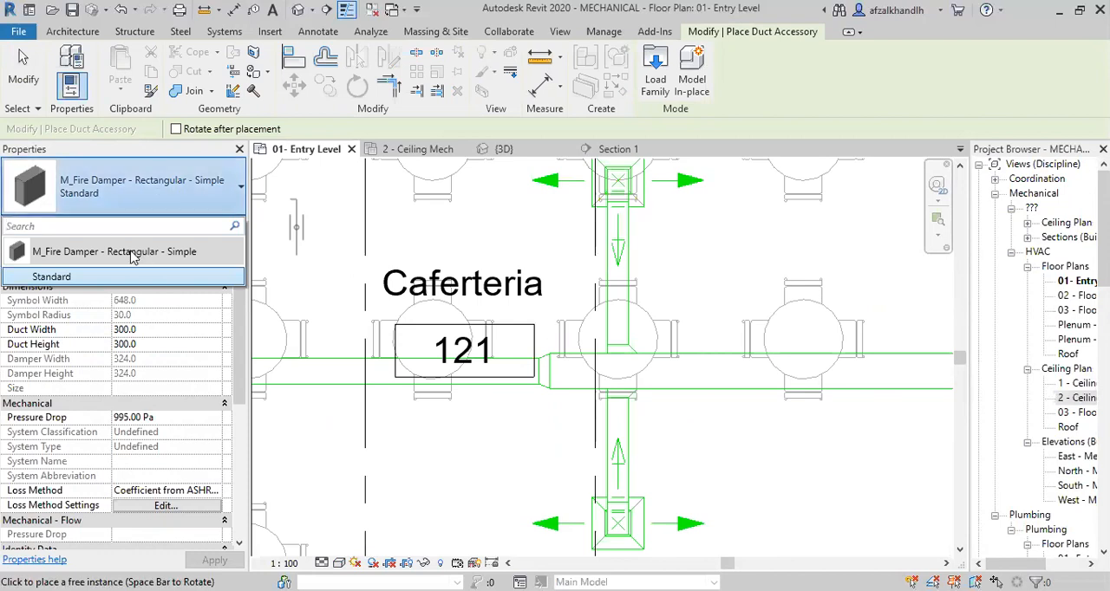
click(641, 102)
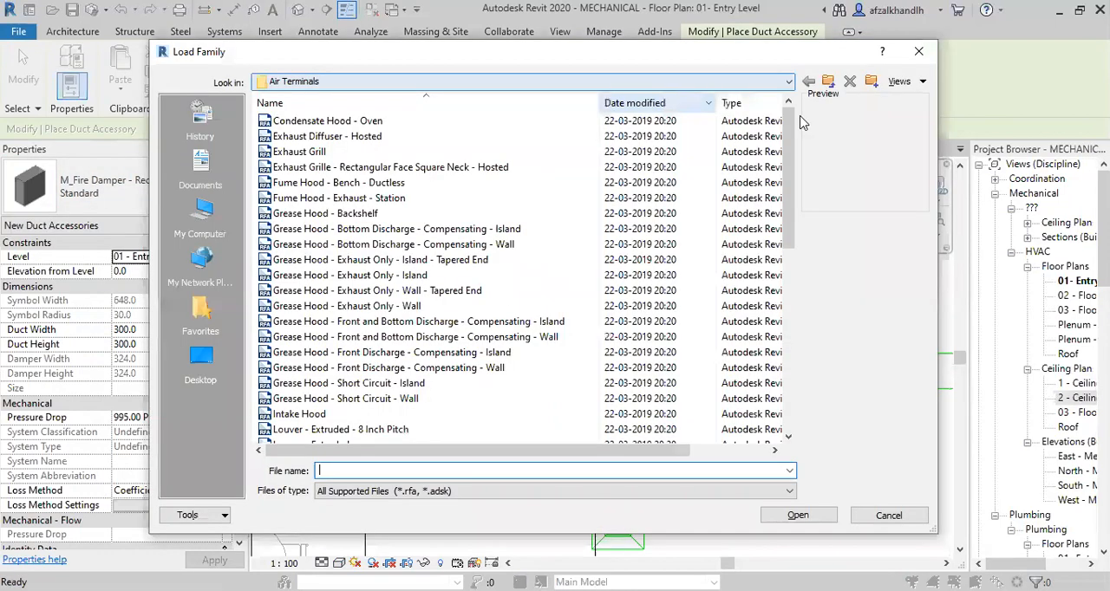
click(828, 81)
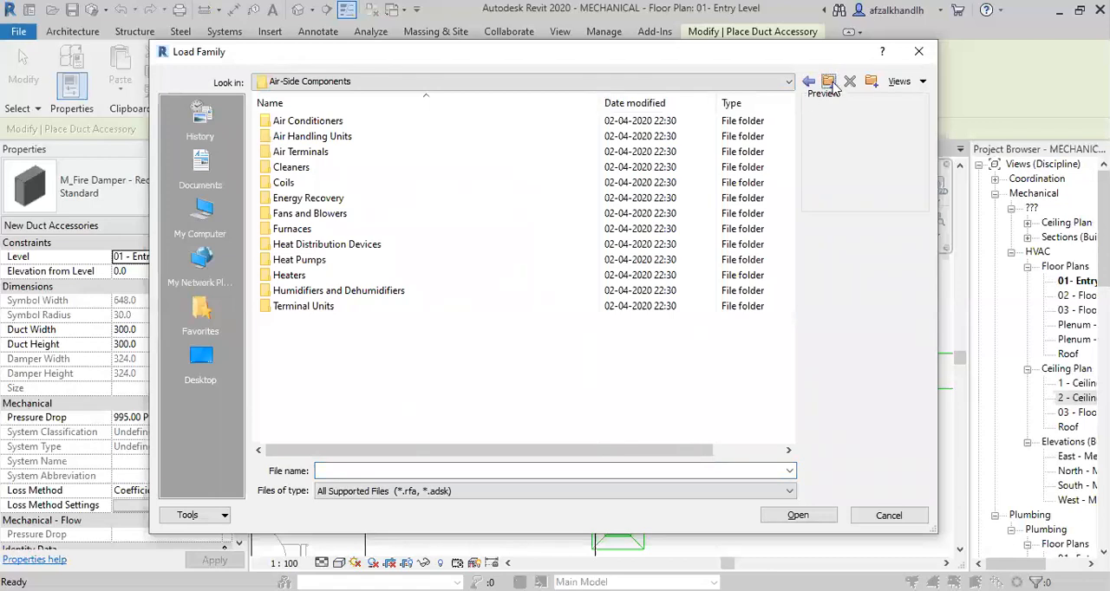
click(828, 81)
click(828, 82)
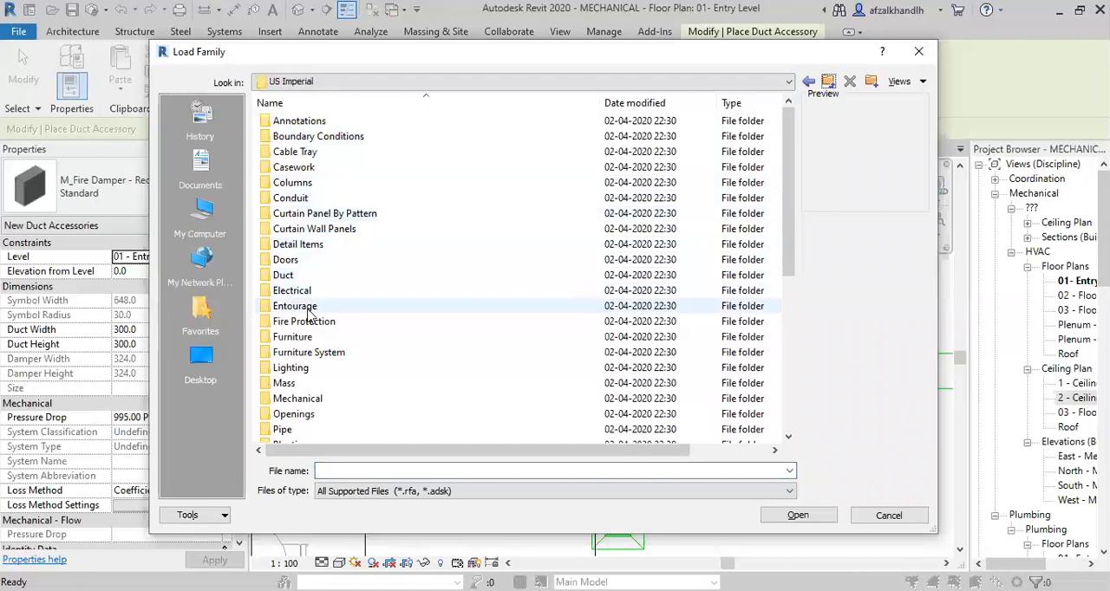
double_click(286, 276)
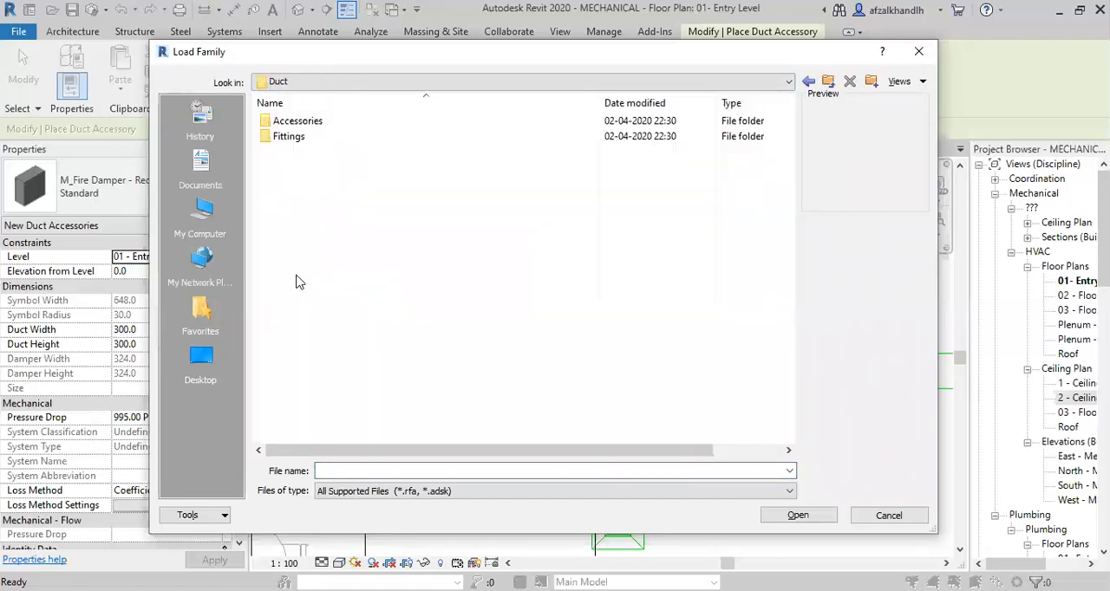
double_click(313, 121)
double_click(295, 121)
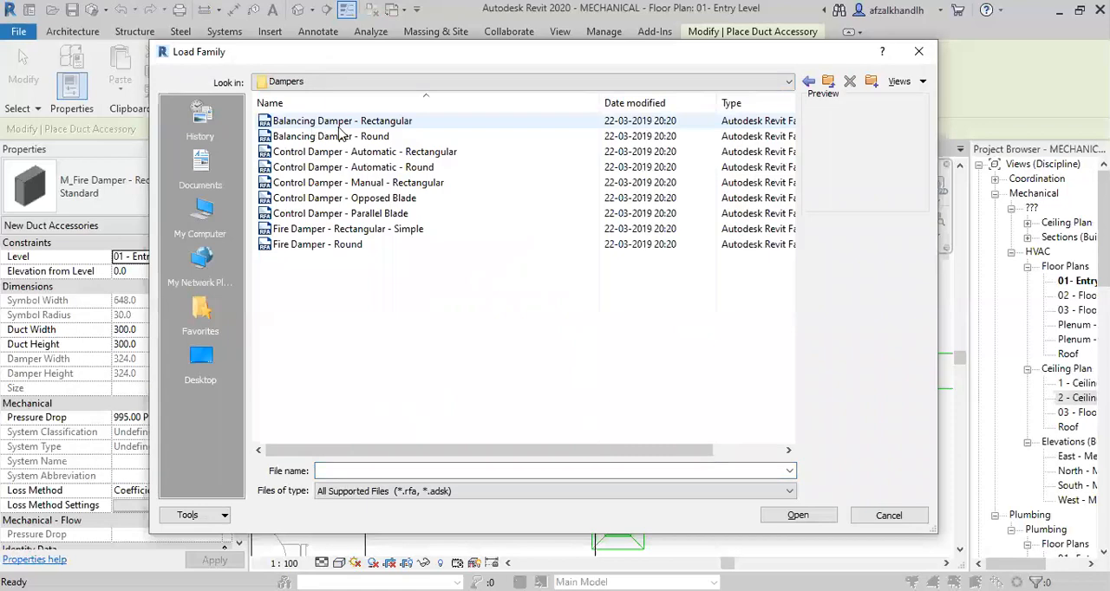
click(345, 123)
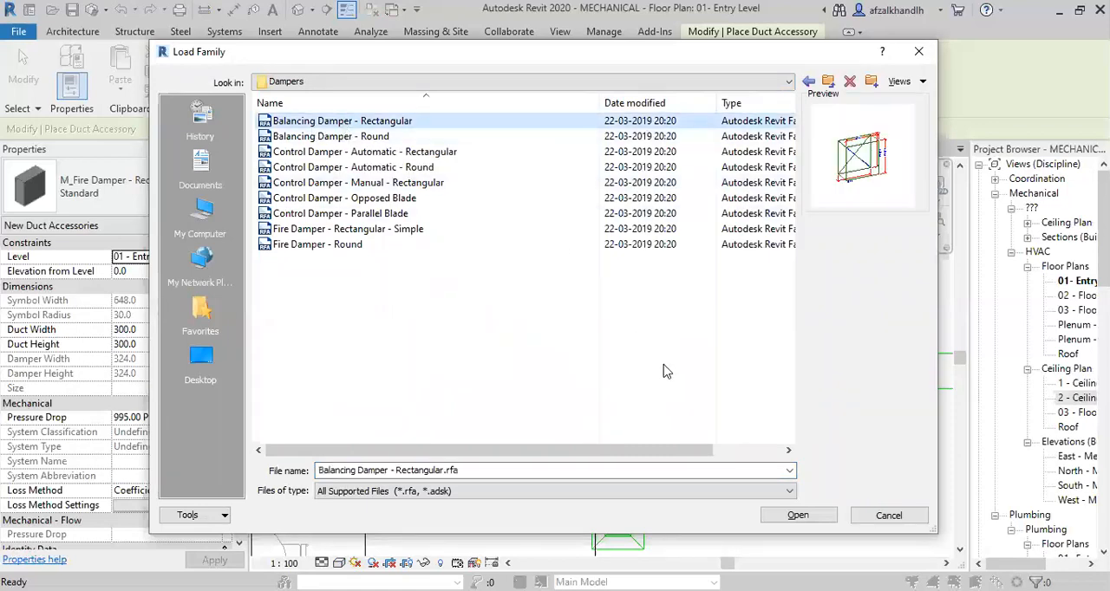
click(816, 518)
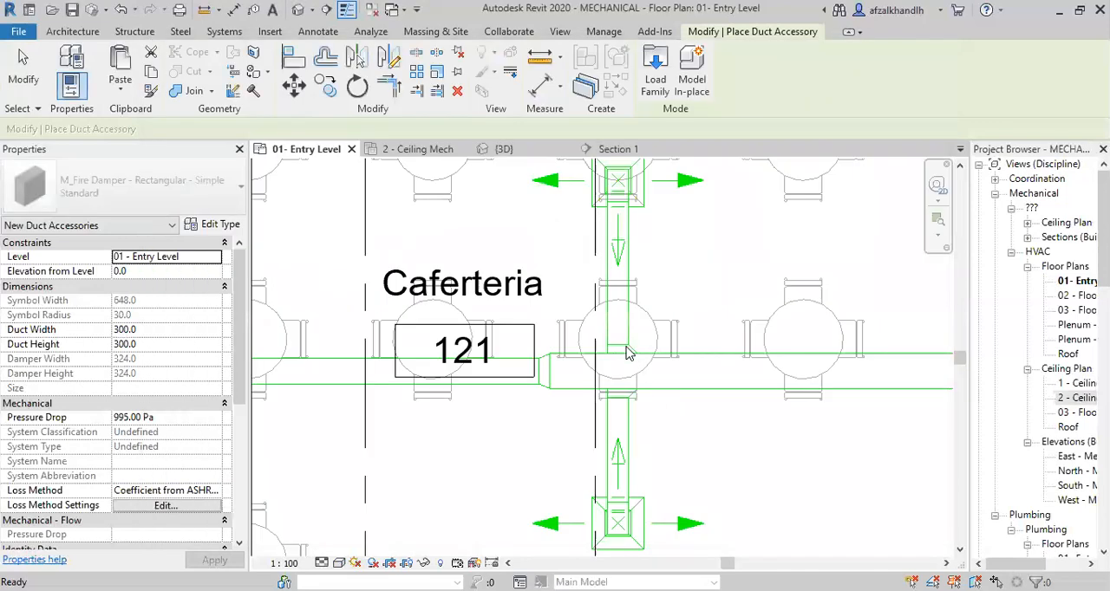
Place a rectangular balancing damper on both the near upper and near lower branch ducts, close to their main duct taps.
scroll(618, 334, up, 4)
scroll(619, 334, up, 2)
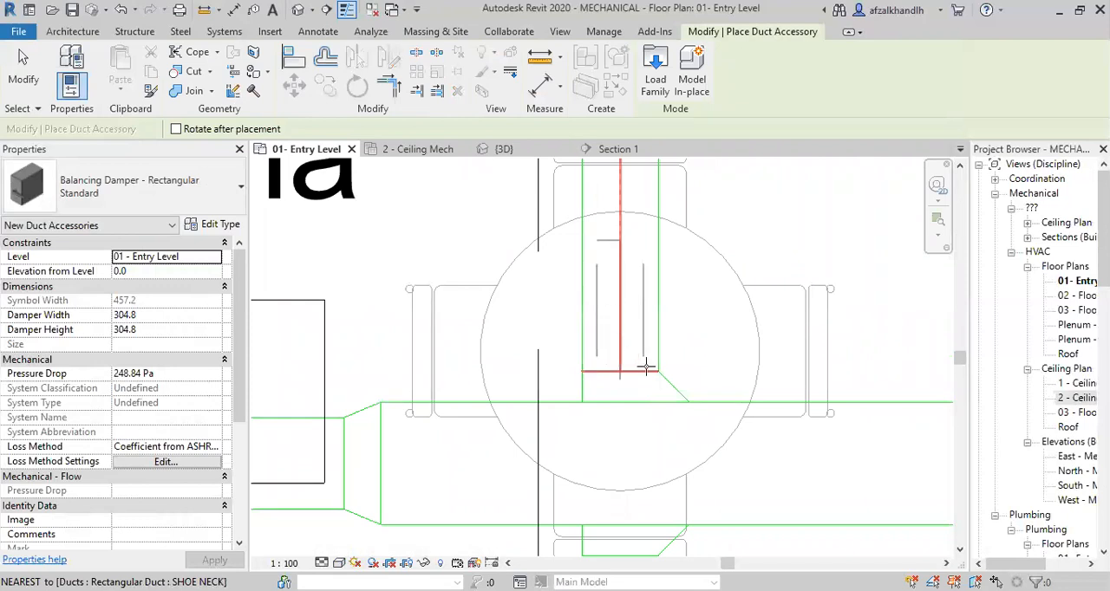
click(681, 348)
scroll(698, 308, down, 3)
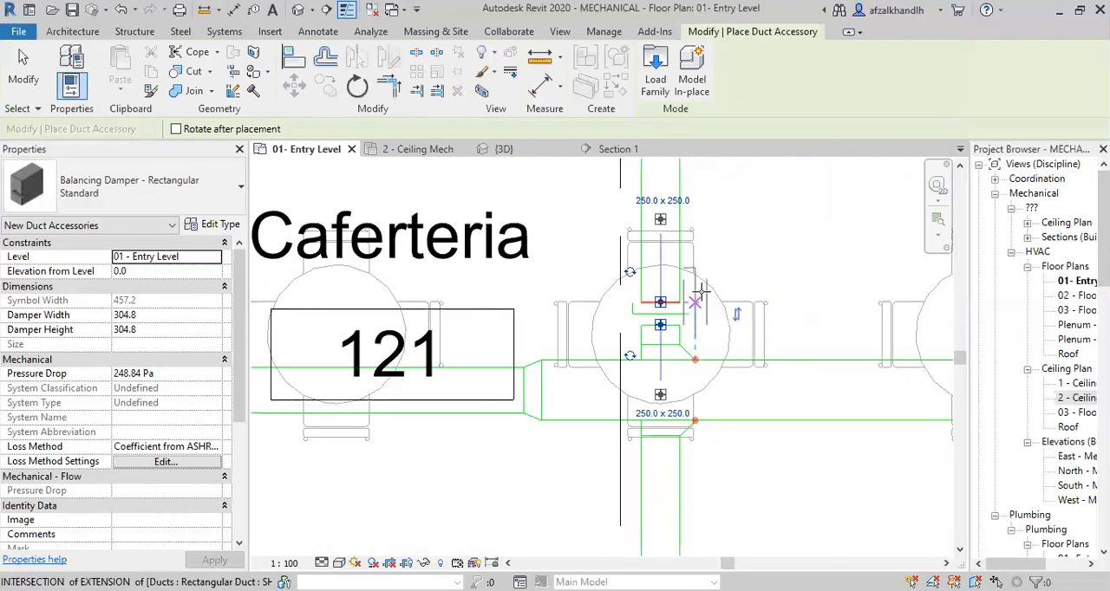
scroll(685, 420, up, 3)
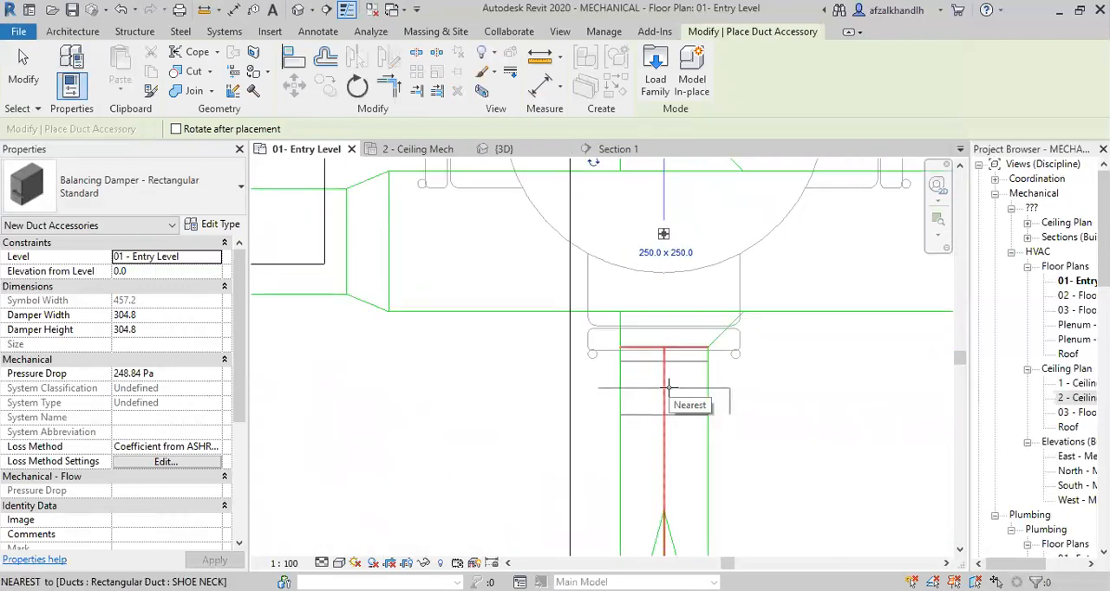
click(670, 441)
scroll(661, 416, down, 5)
Place a rectangular balancing damper on both the far lower and far upper branch ducts, close to their main duct taps.
middle_drag(489, 411, 776, 412)
scroll(354, 390, up, 4)
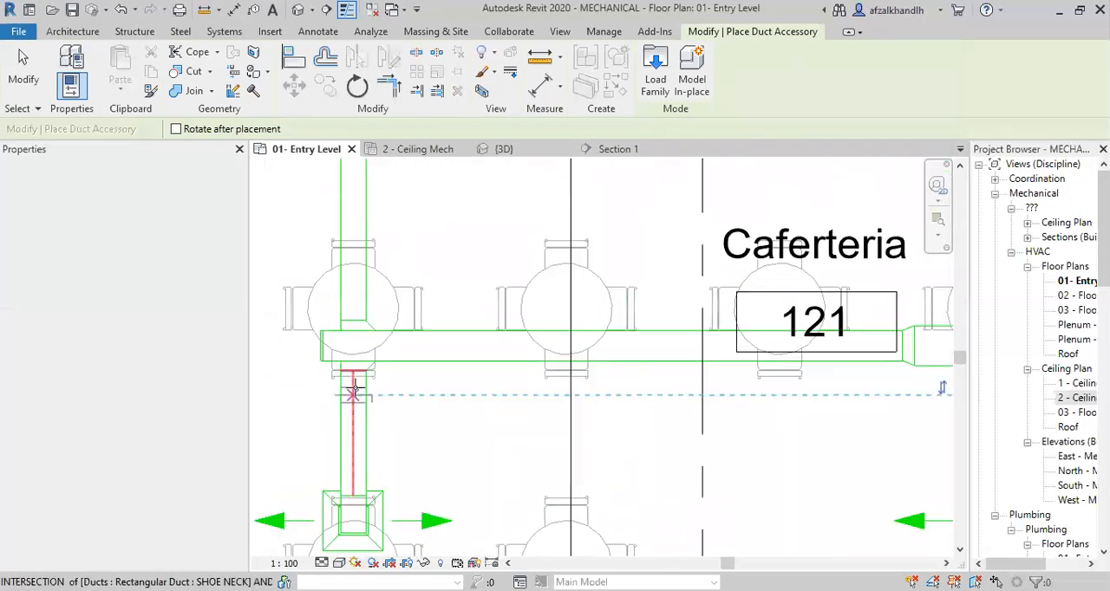
scroll(354, 389, up, 1)
click(352, 396)
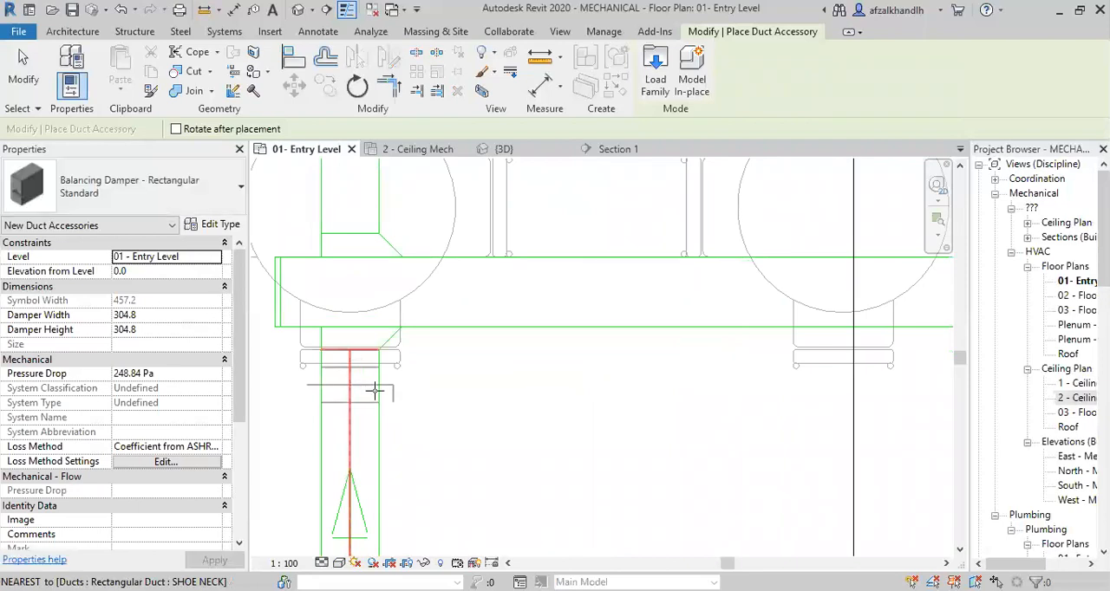
scroll(459, 403, down, 4)
middle_drag(506, 458, 514, 471)
scroll(427, 329, up, 4)
scroll(428, 330, up, 1)
click(427, 364)
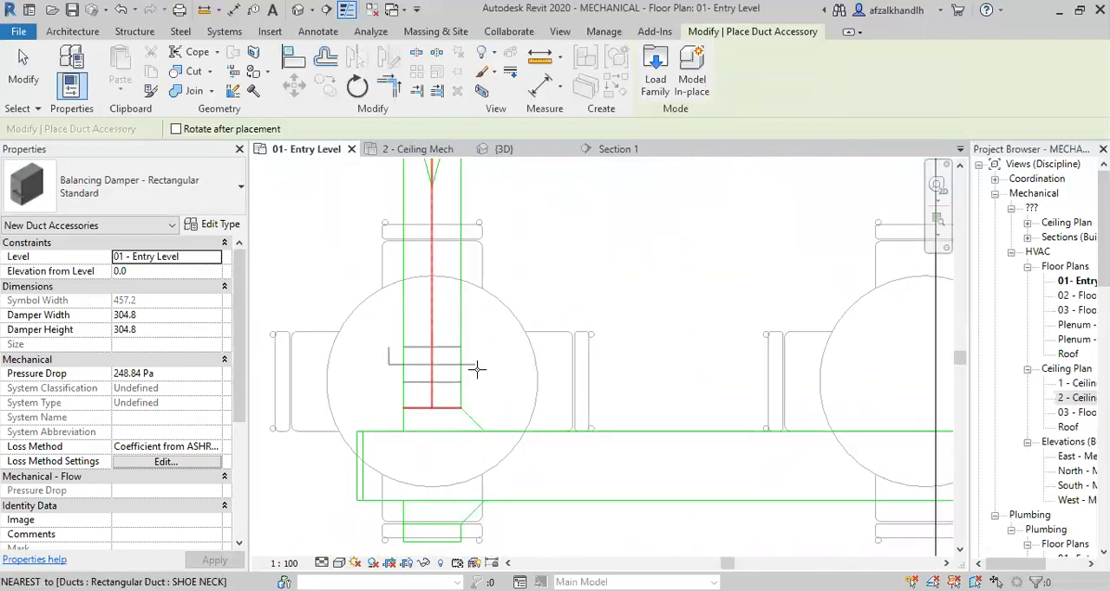
Check the balancing dampers on the near branches beside the transition and end the duct accessory placement.
scroll(520, 373, down, 3)
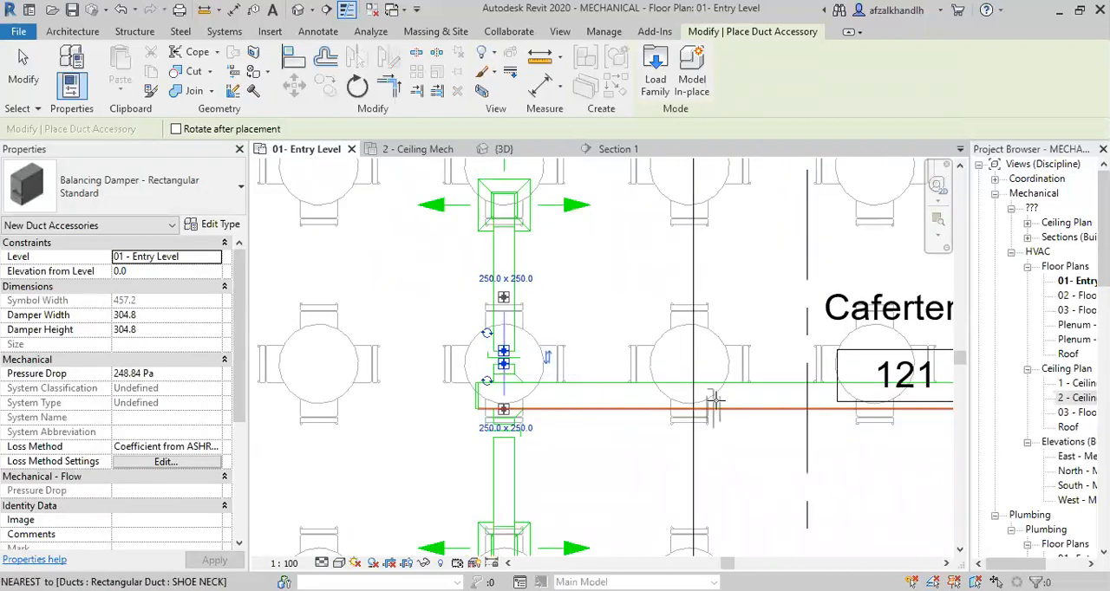
middle_drag(798, 360, 538, 378)
middle_drag(780, 447, 654, 430)
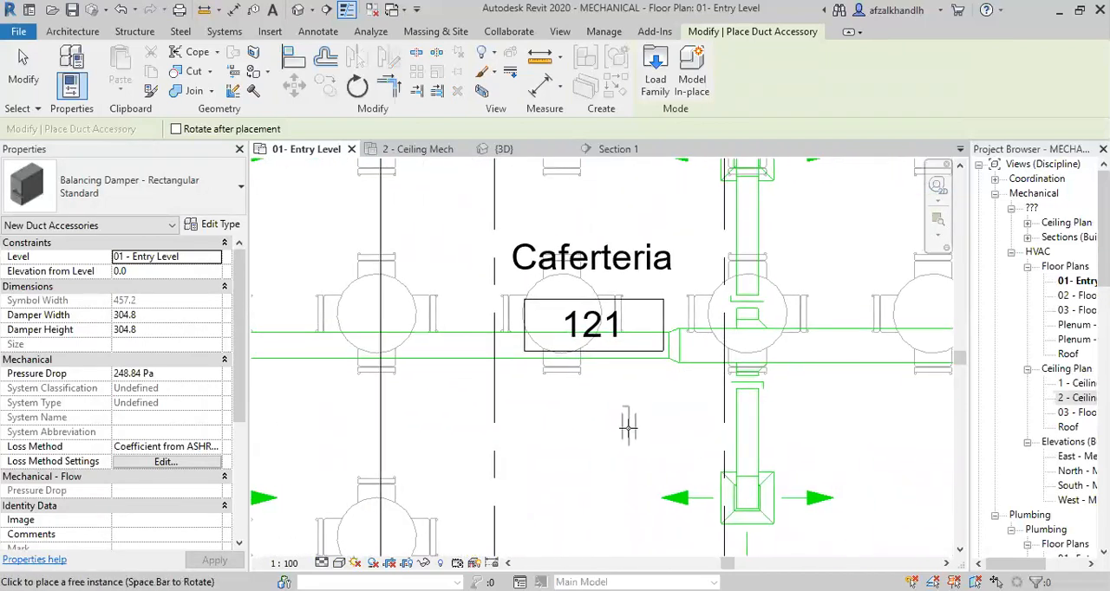
scroll(741, 389, up, 3)
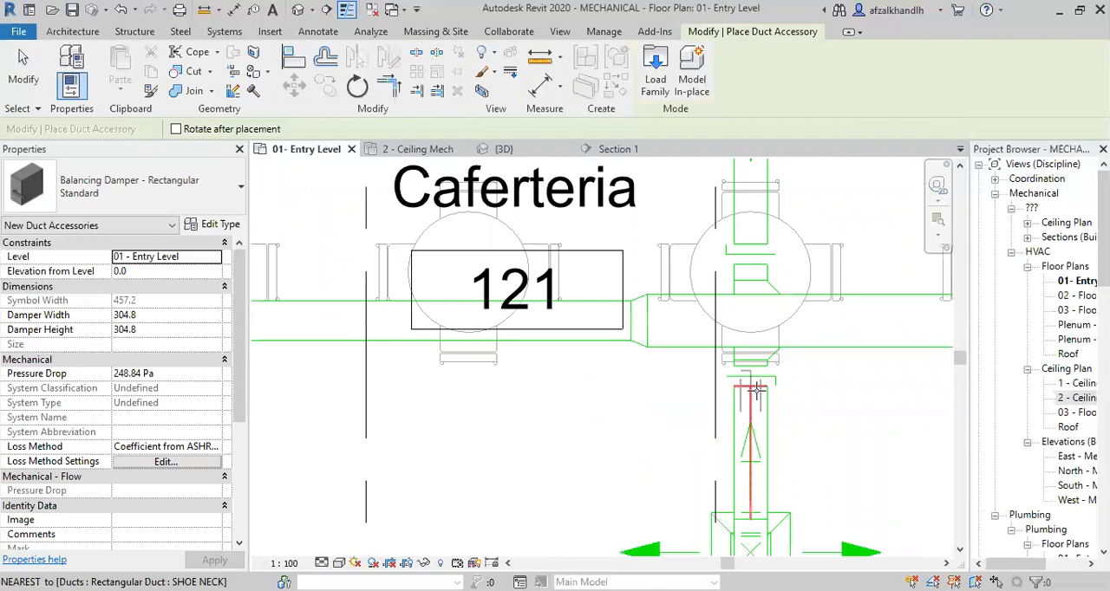
scroll(760, 369, down, 2)
click(754, 503)
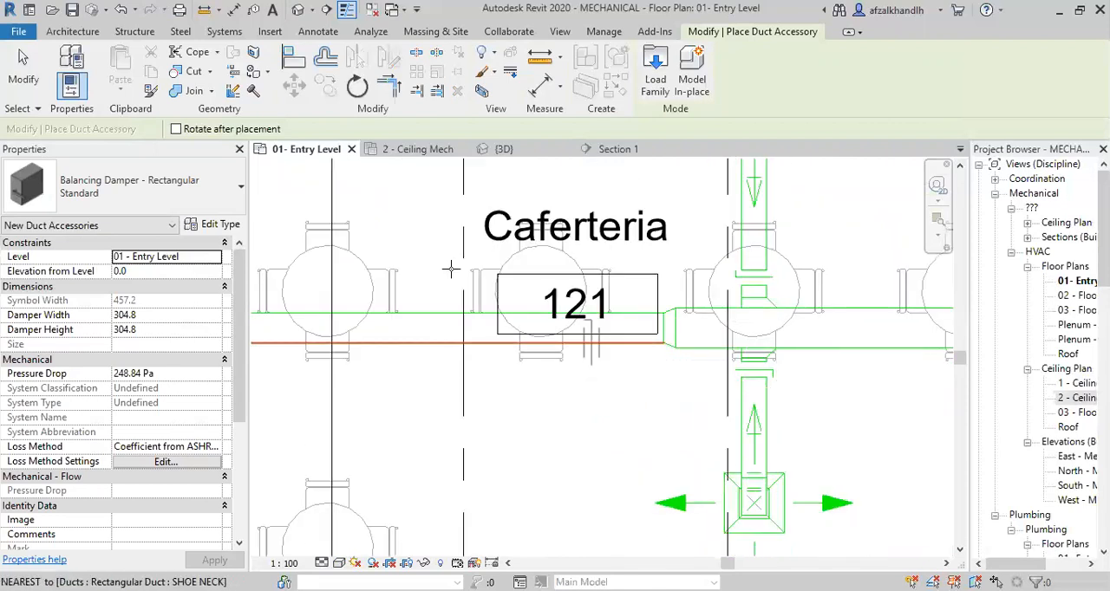
key(Escape)
key(Escape)
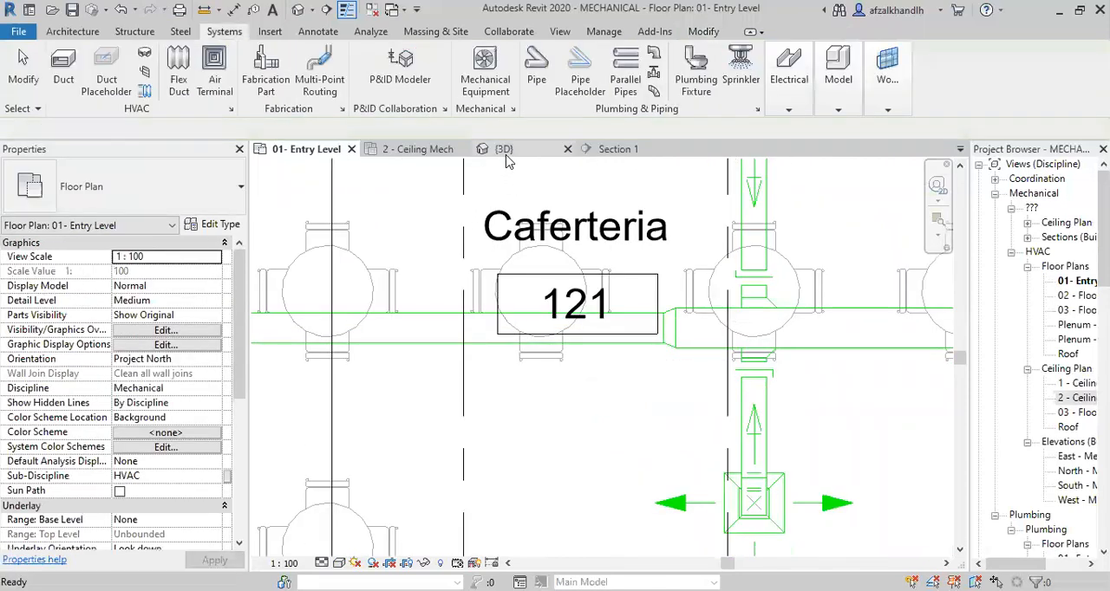
Open the {3D} view and inspect the balancing dampers at the near and far branch connections.
click(500, 149)
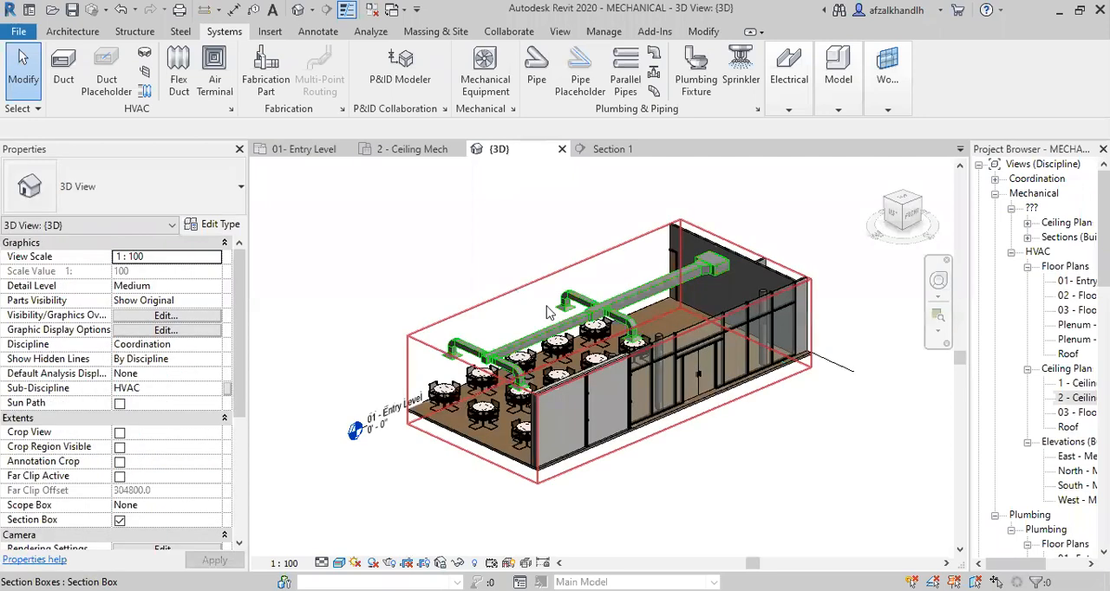
scroll(614, 321, up, 4)
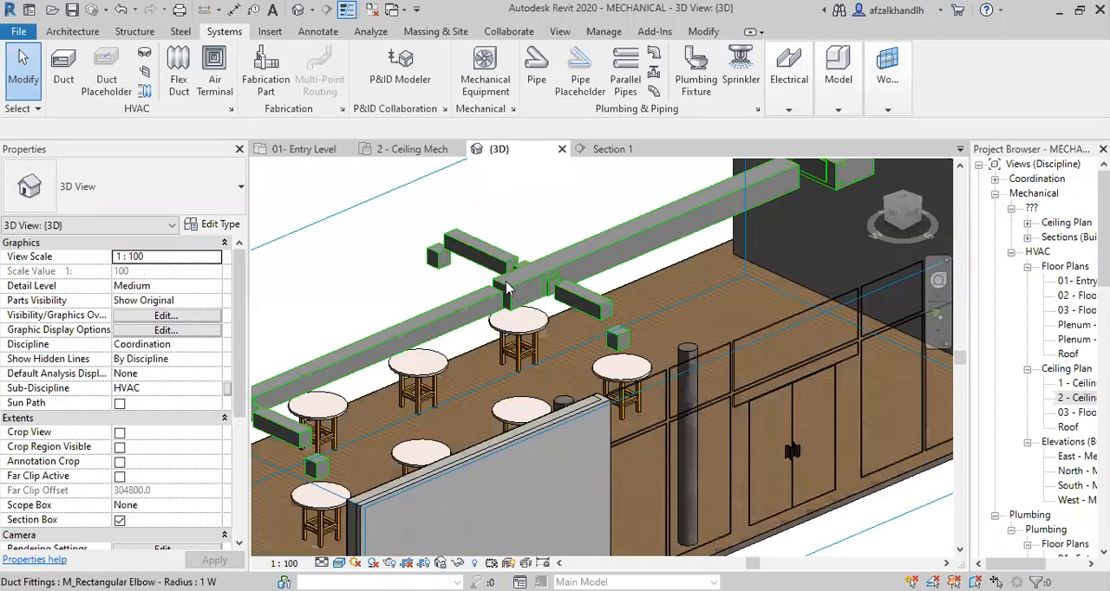
scroll(507, 290, up, 3)
scroll(521, 309, up, 2)
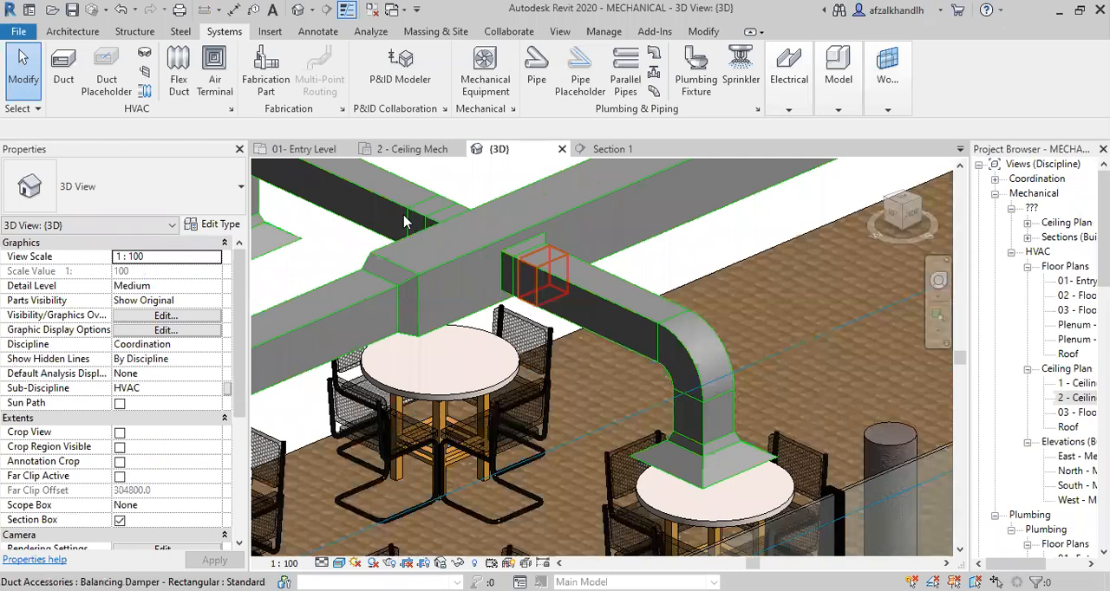
scroll(479, 345, down, 4)
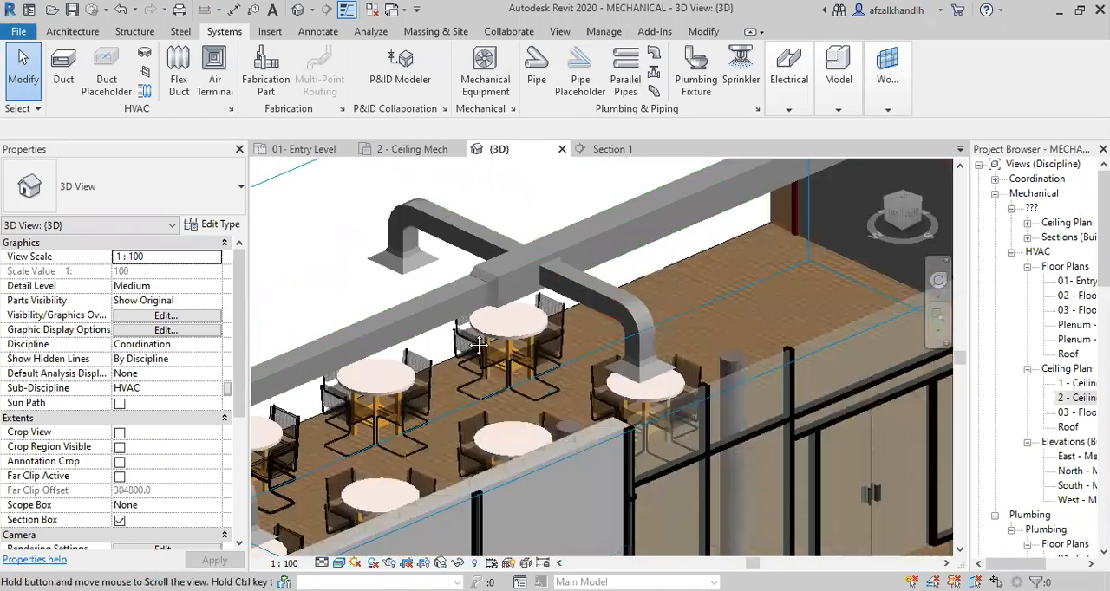
scroll(295, 355, up, 2)
scroll(323, 360, up, 2)
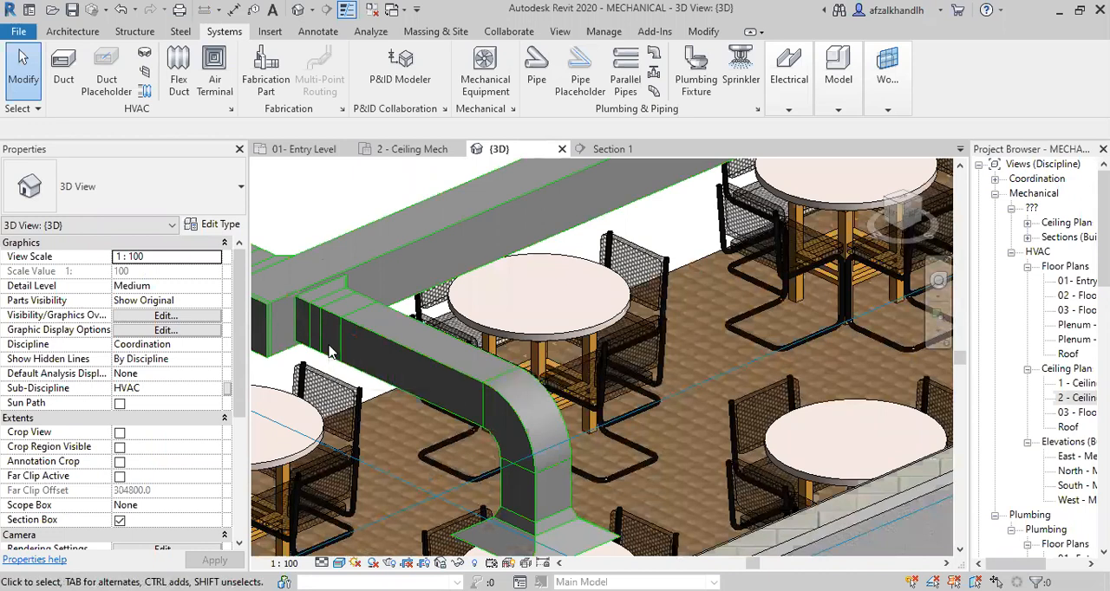
scroll(565, 392, down, 3)
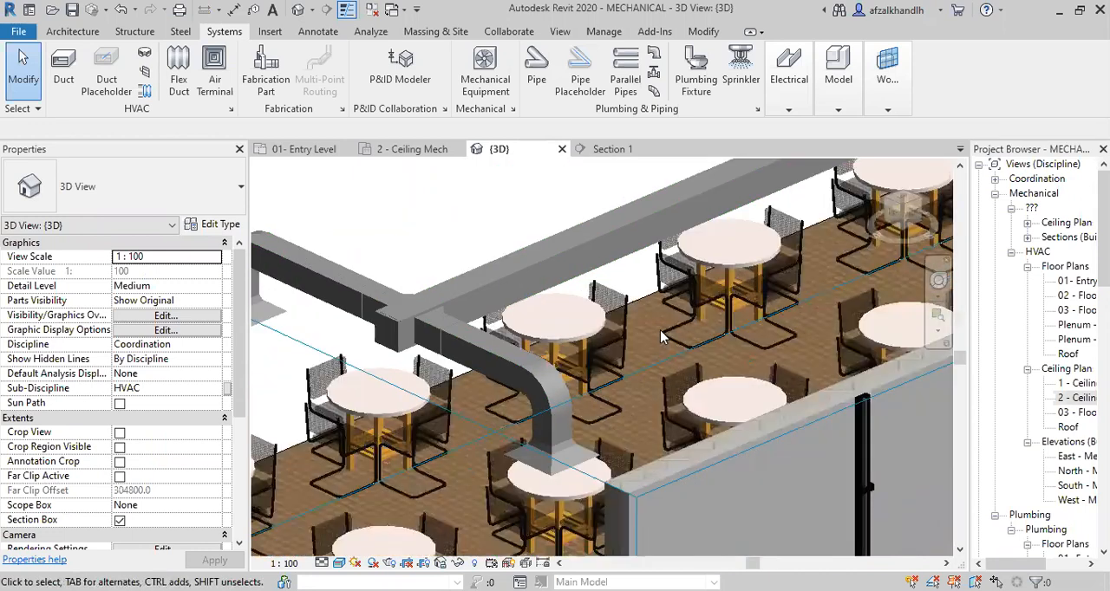
Examine the balancing dampers at the main duct taps from several angles in the 3D view.
middle_drag(652, 420, 734, 424)
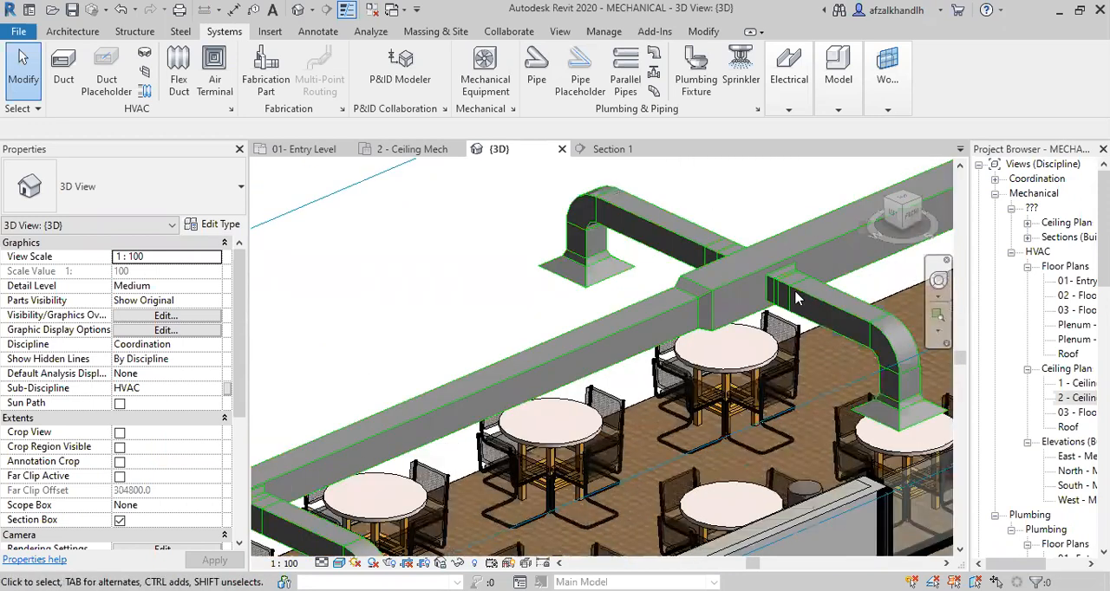
scroll(793, 298, up, 2)
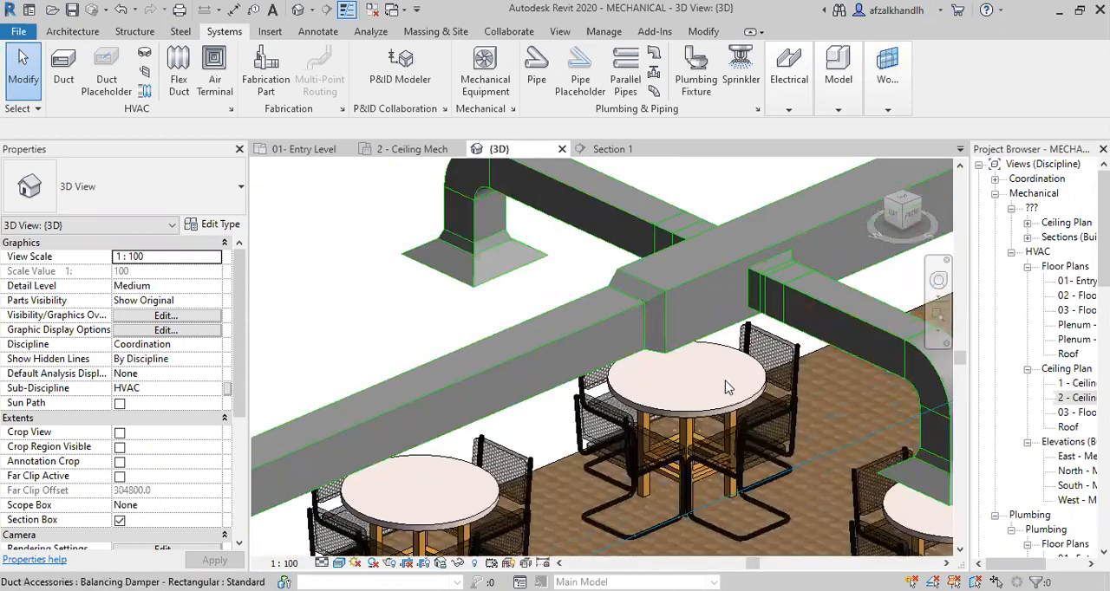
shift+middle_drag(730, 386, 764, 423)
shift+middle_drag(685, 425, 557, 304)
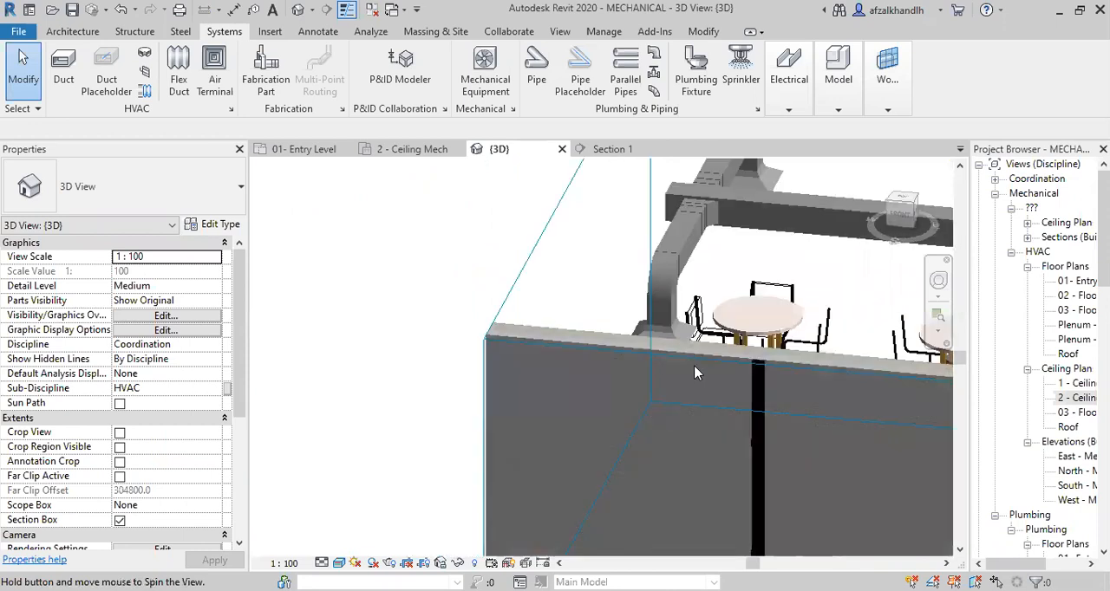
In the 01- Entry Level plan, place a rectangular balancing damper on the main duct close to the mechanical unit's transition and end the placement.
click(323, 148)
scroll(766, 378, up, 2)
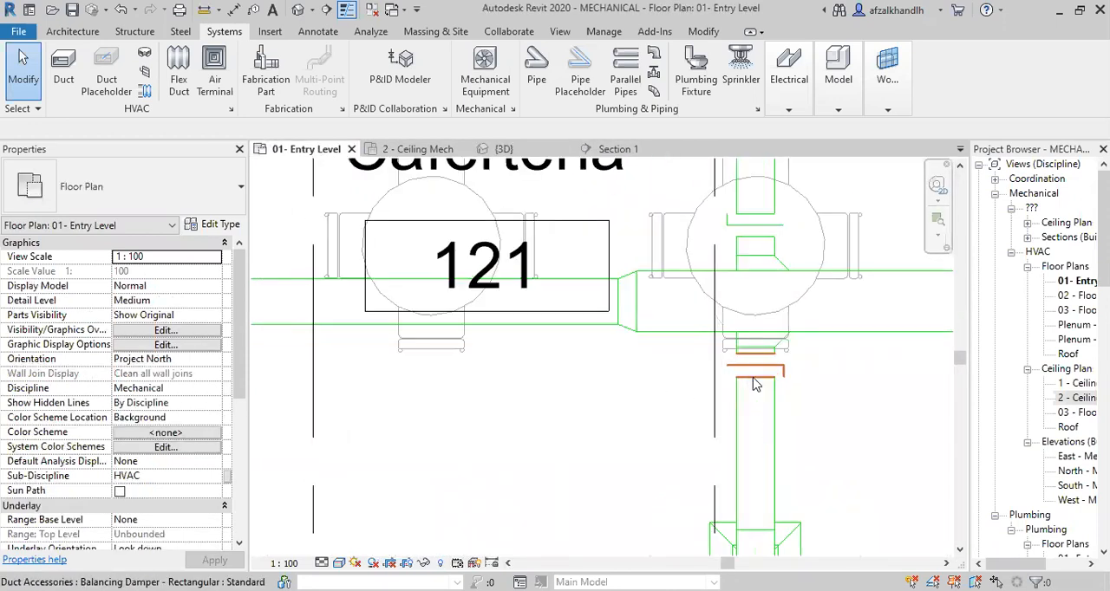
scroll(767, 379, up, 1)
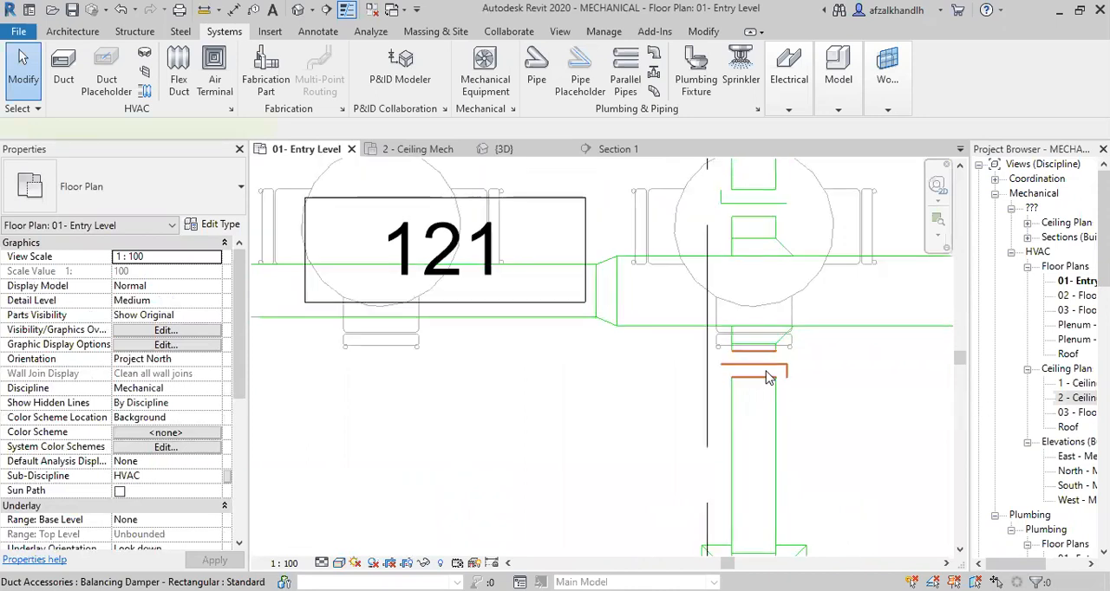
right_click(767, 379)
click(815, 129)
scroll(615, 446, down, 2)
middle_drag(615, 446, 376, 482)
middle_drag(899, 397, 484, 412)
scroll(809, 379, down, 1)
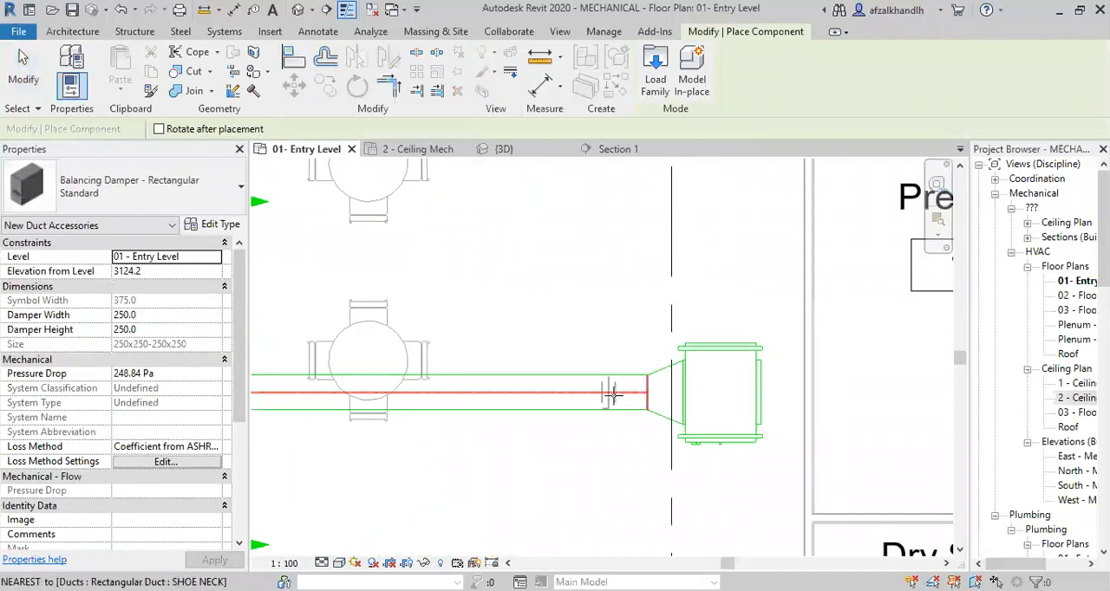
scroll(612, 396, up, 2)
click(632, 456)
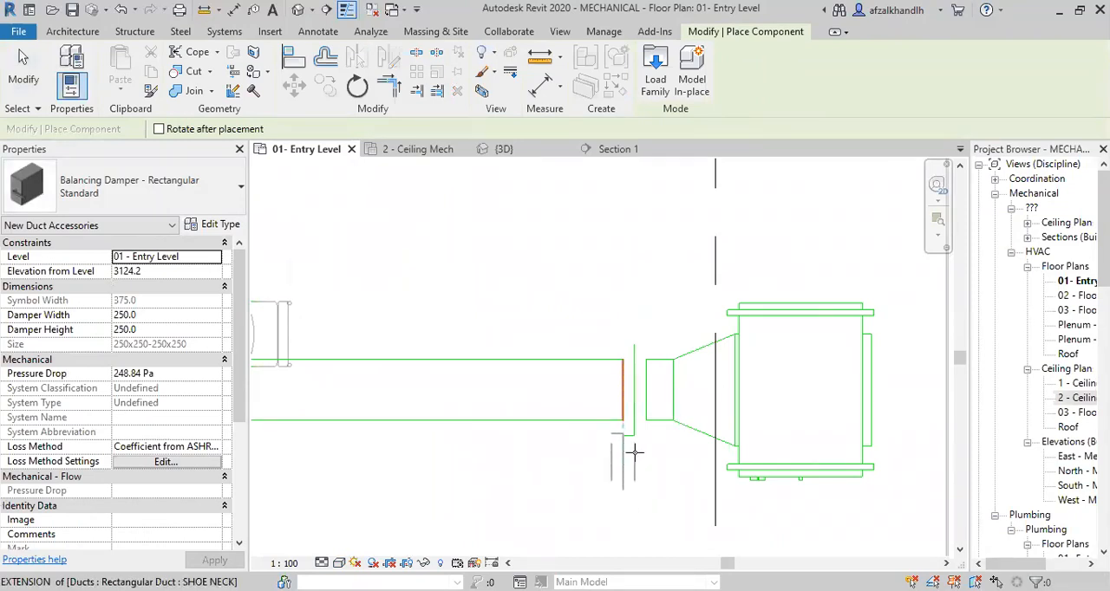
key(Escape)
key(Escape)
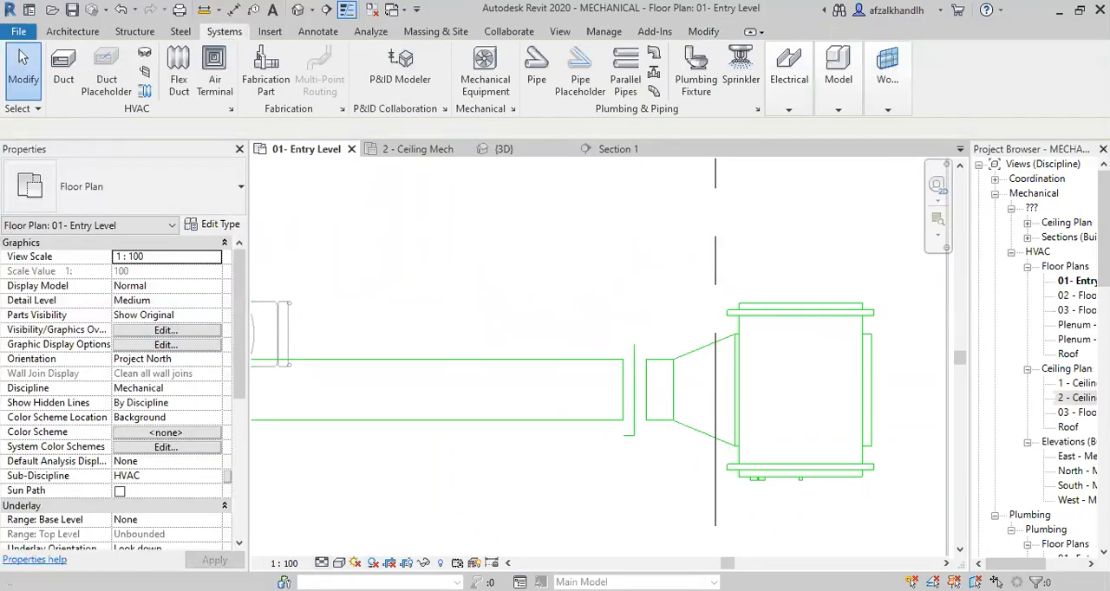
Try the Coarse detail level on the plan, and set the detail level to Fine.
click(322, 563)
click(345, 525)
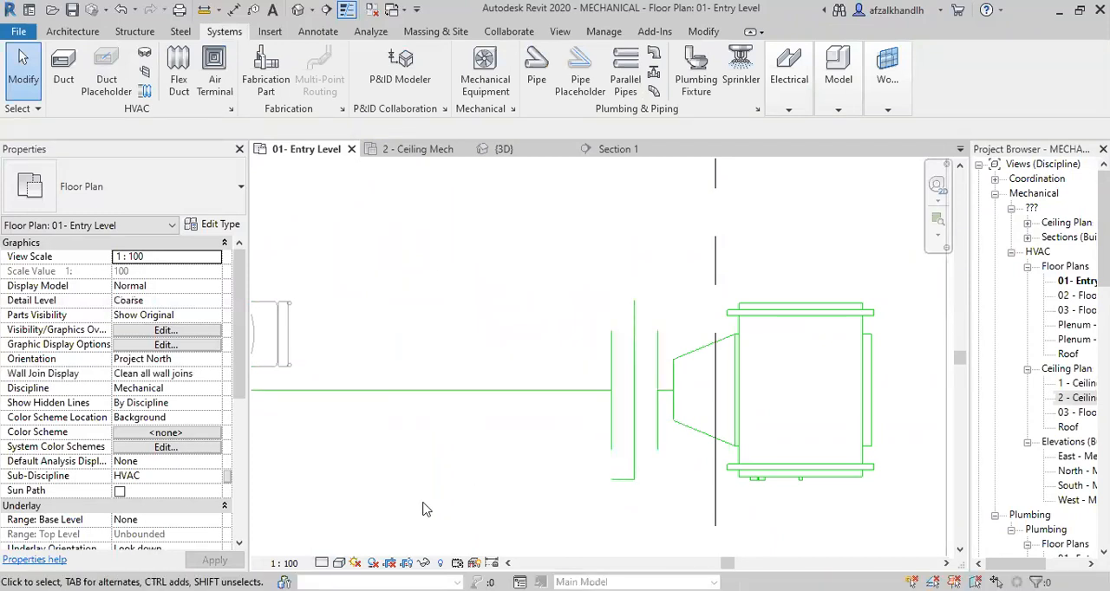
click(322, 562)
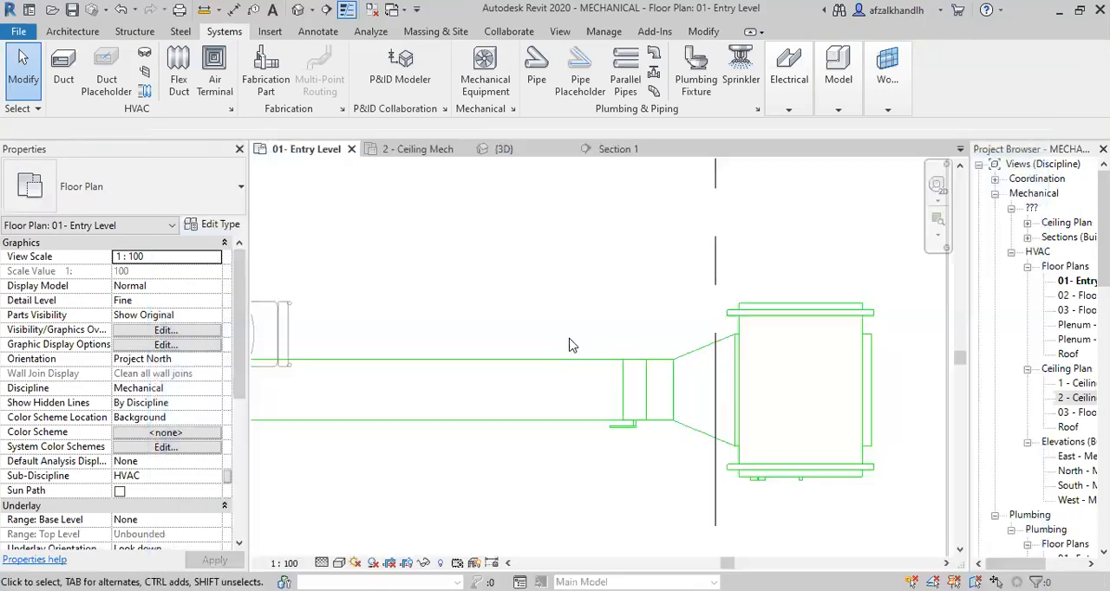
Examine the Caferteria's duct layout and damper positions along the main and branch ducts at fine detail.
scroll(500, 344, down, 3)
scroll(536, 404, down, 3)
middle_drag(606, 402, 694, 380)
scroll(456, 331, up, 5)
middle_drag(513, 363, 563, 412)
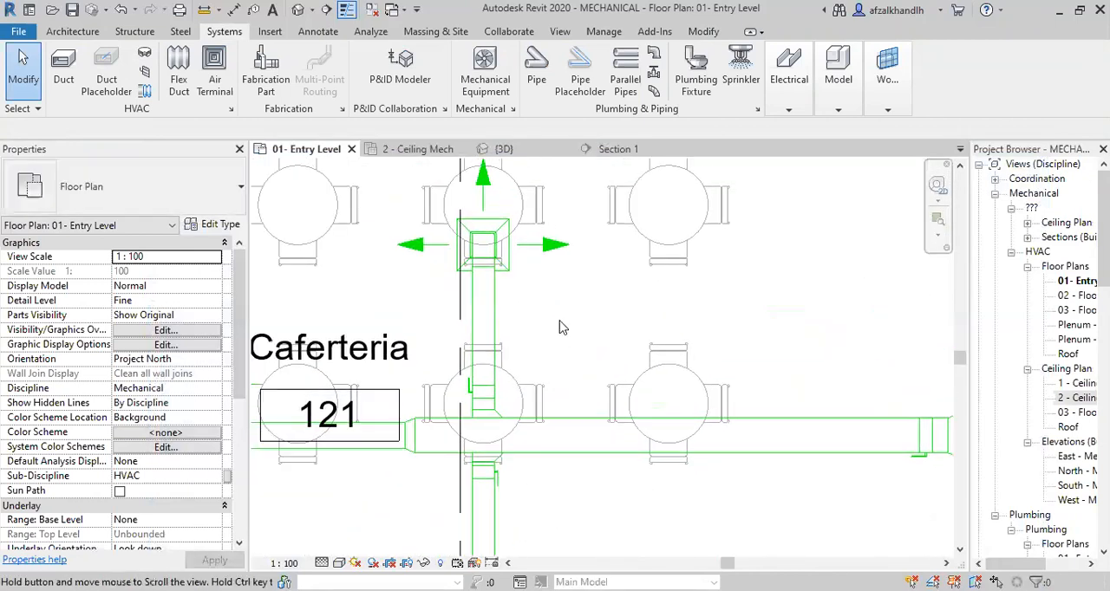
scroll(552, 287, down, 2)
scroll(572, 331, down, 2)
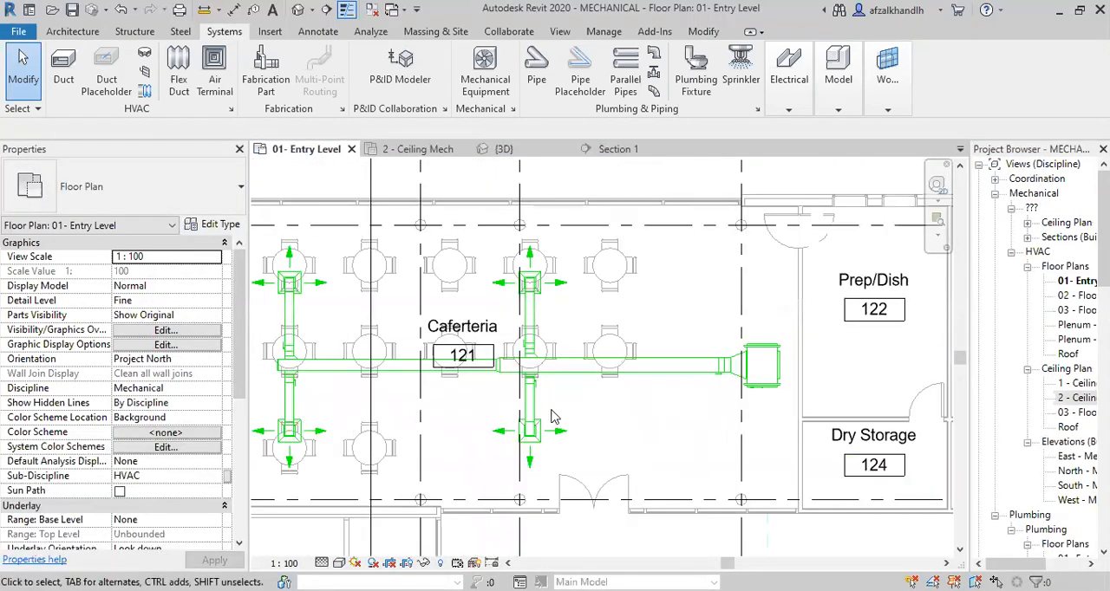
Examine the rigid duct connections between the main duct and the upper supply diffusers on the far and near branches.
scroll(537, 391, up, 2)
middle_drag(546, 412, 708, 443)
middle_drag(432, 392, 486, 393)
scroll(402, 270, up, 3)
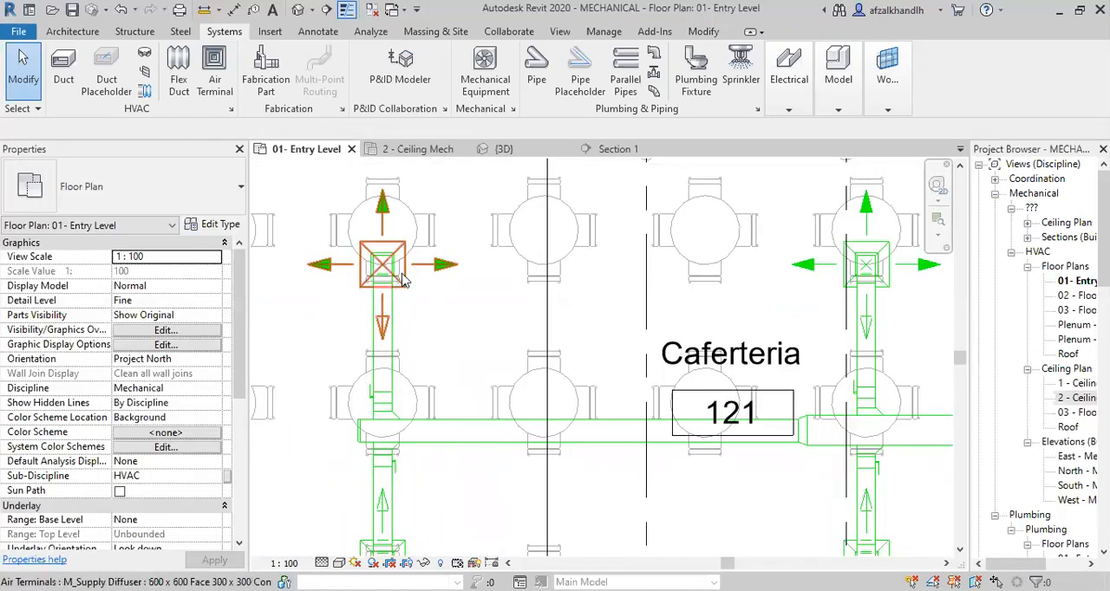
scroll(587, 318, down, 3)
middle_drag(523, 318, 422, 315)
scroll(691, 310, up, 3)
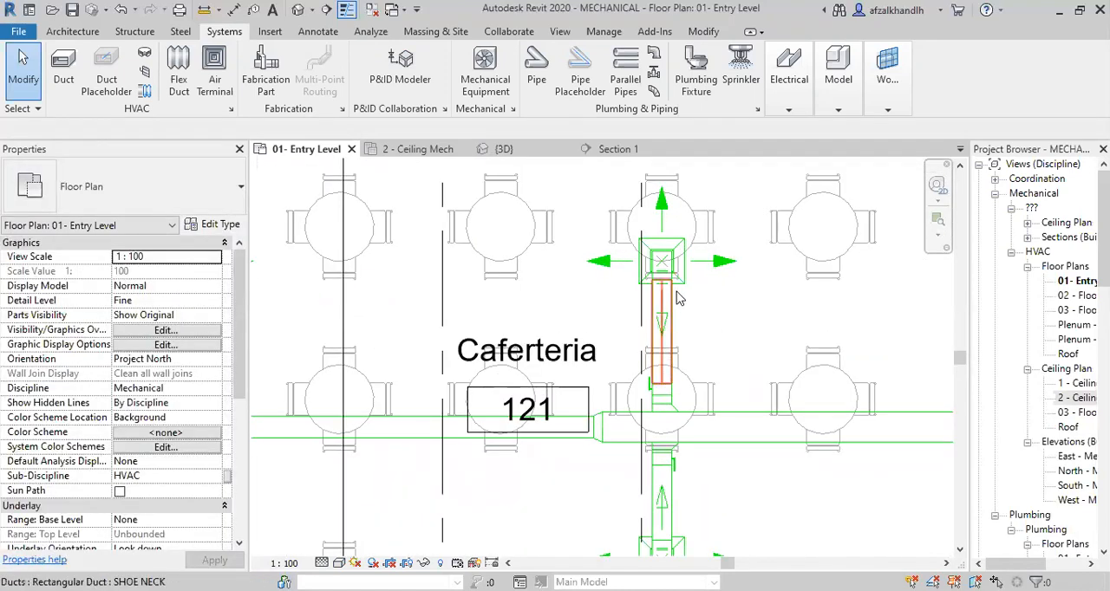
scroll(669, 255, up, 3)
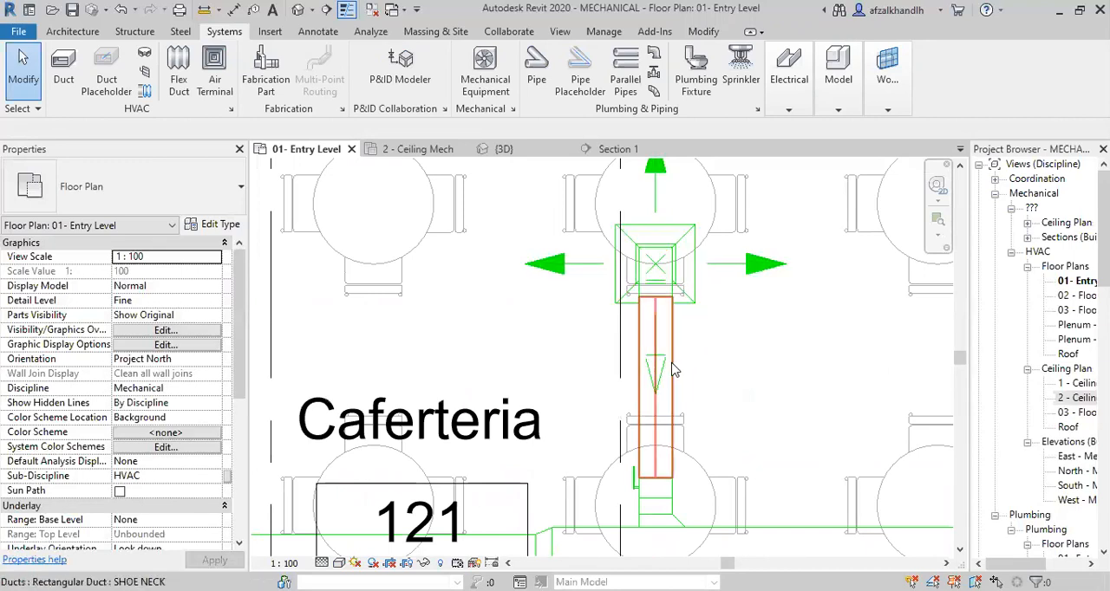
scroll(676, 361, down, 2)
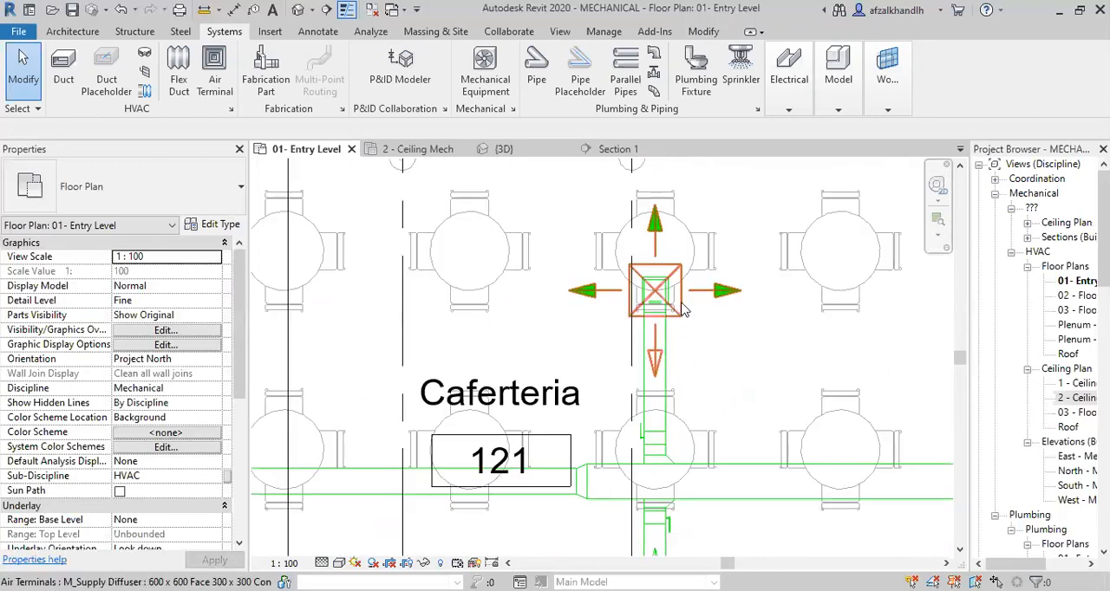
scroll(682, 310, up, 4)
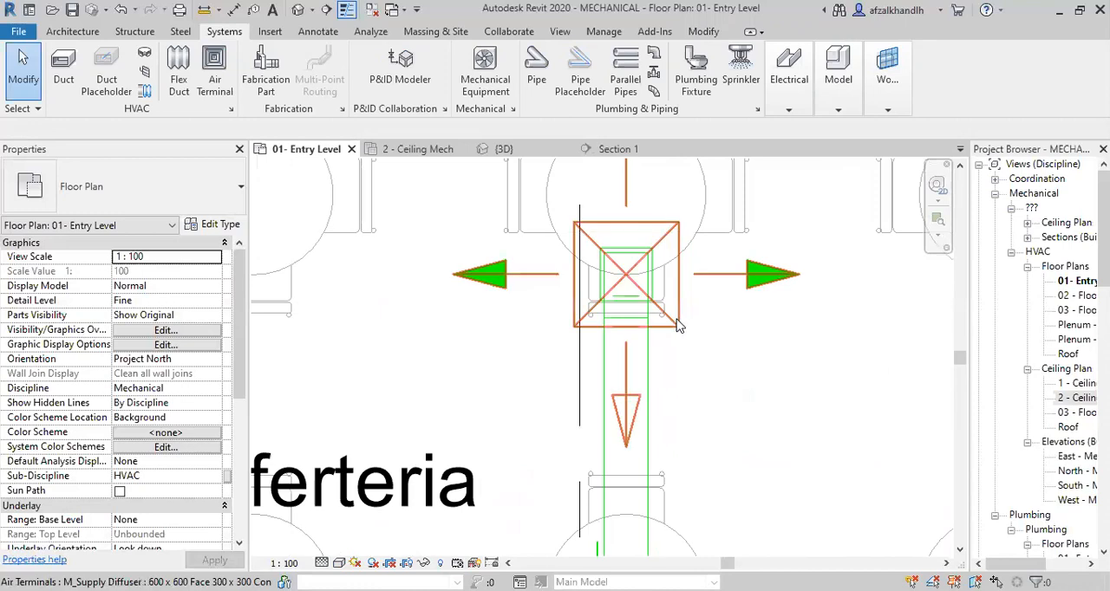
scroll(652, 343, down, 4)
Delete the near lower branch's duct, fittings and balancing damper between the main duct and its diffuser, keeping the diffuser.
middle_drag(694, 423, 665, 249)
middle_drag(654, 472, 655, 417)
scroll(646, 420, up, 2)
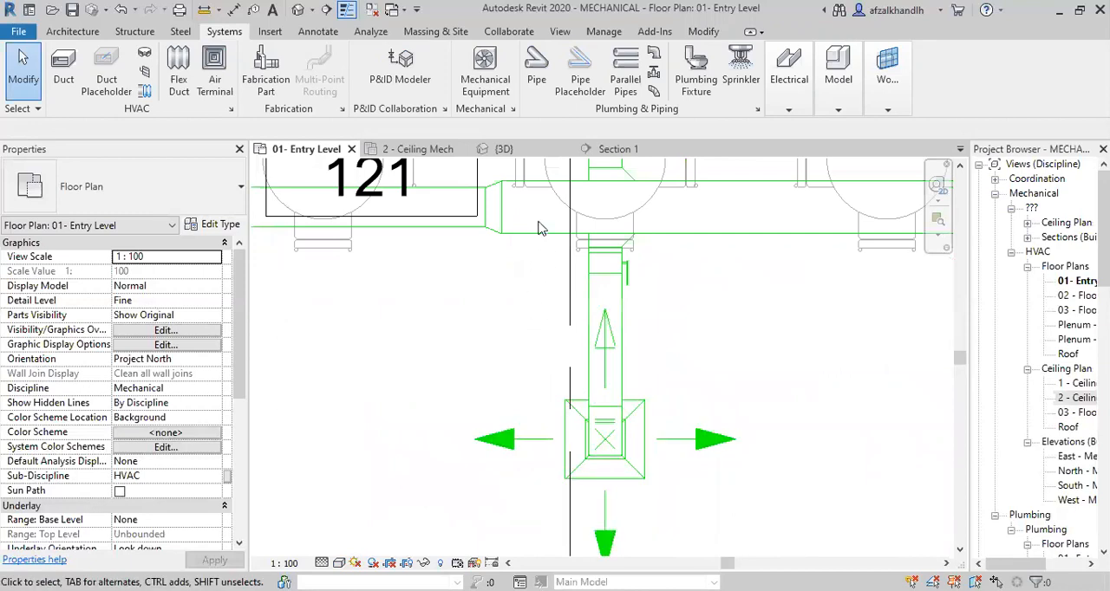
drag(535, 219, 679, 501)
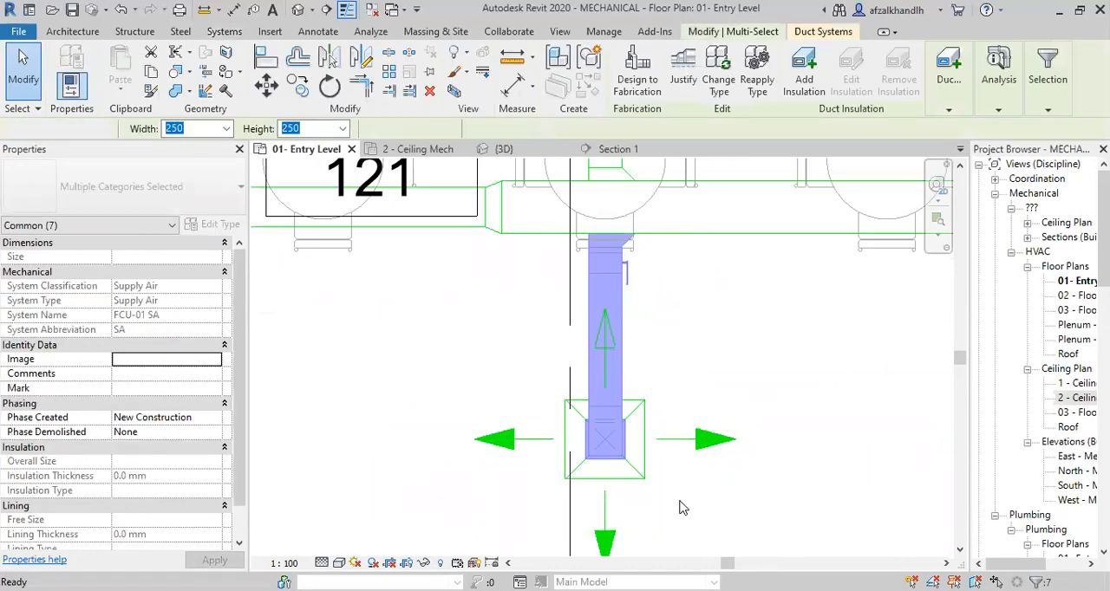
click(680, 507)
Draw a short 250 x 250 SHOE NECK duct stub from the main duct toward the near lower diffuser at 3124.2 mm middle elevation.
scroll(627, 367, down, 2)
middle_drag(634, 374, 633, 431)
scroll(607, 284, up, 1)
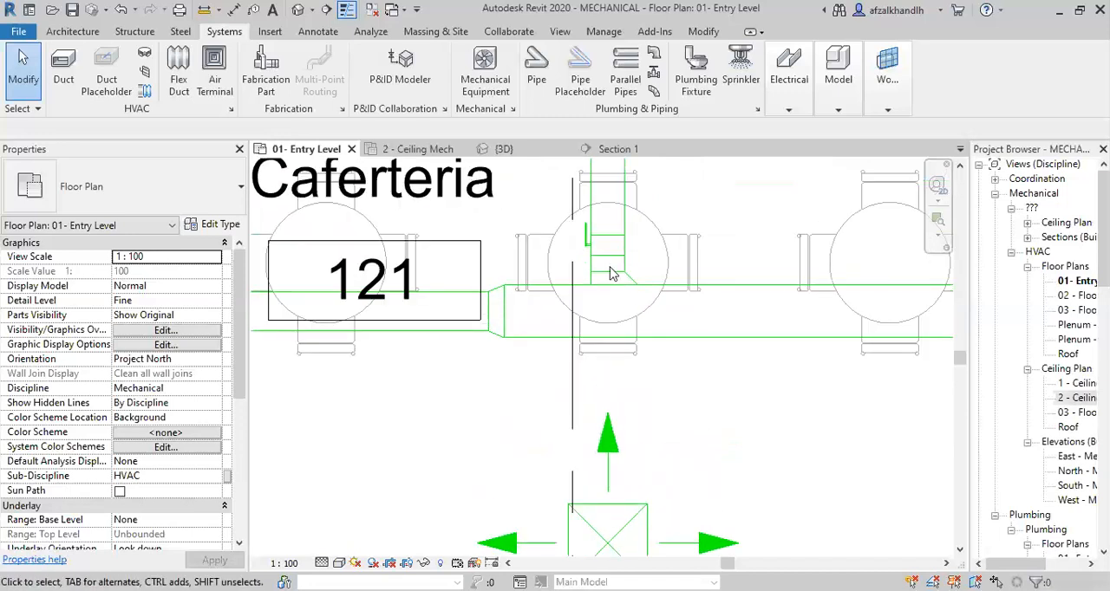
right_click(628, 217)
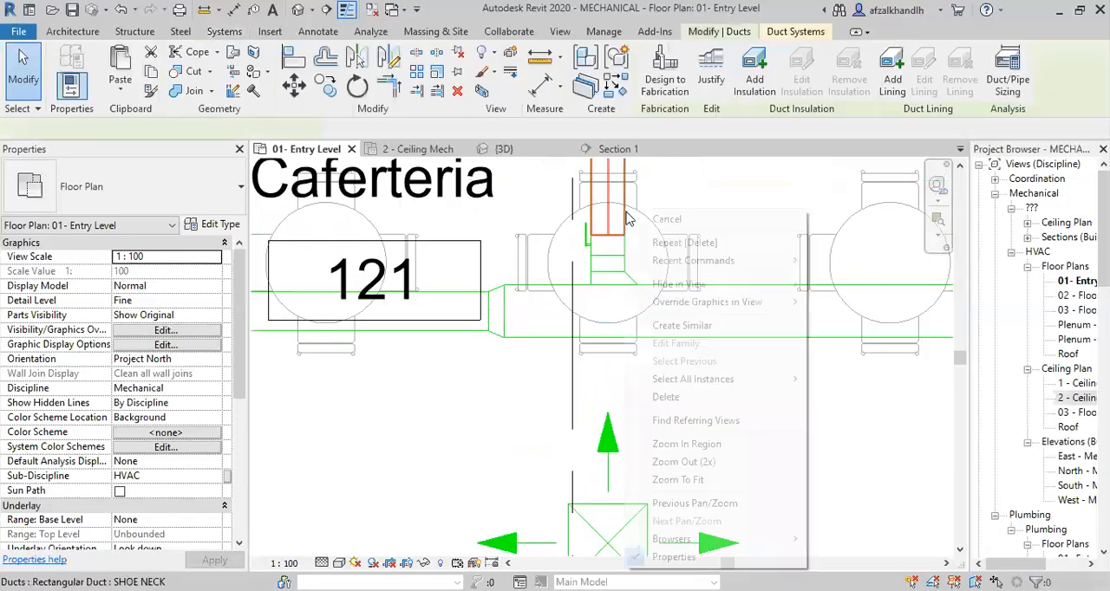
click(668, 326)
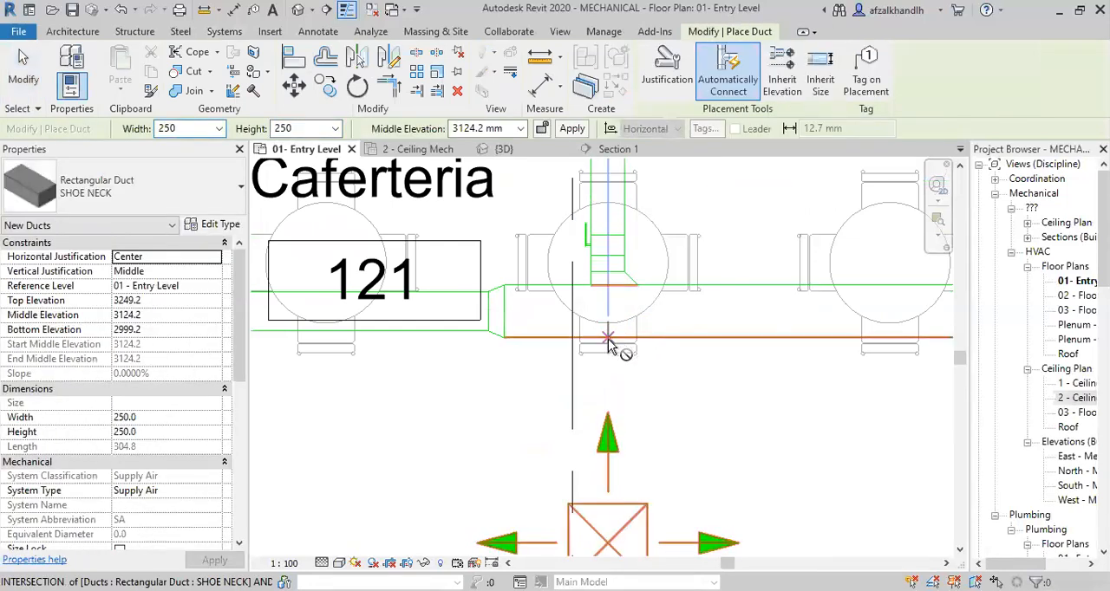
click(606, 337)
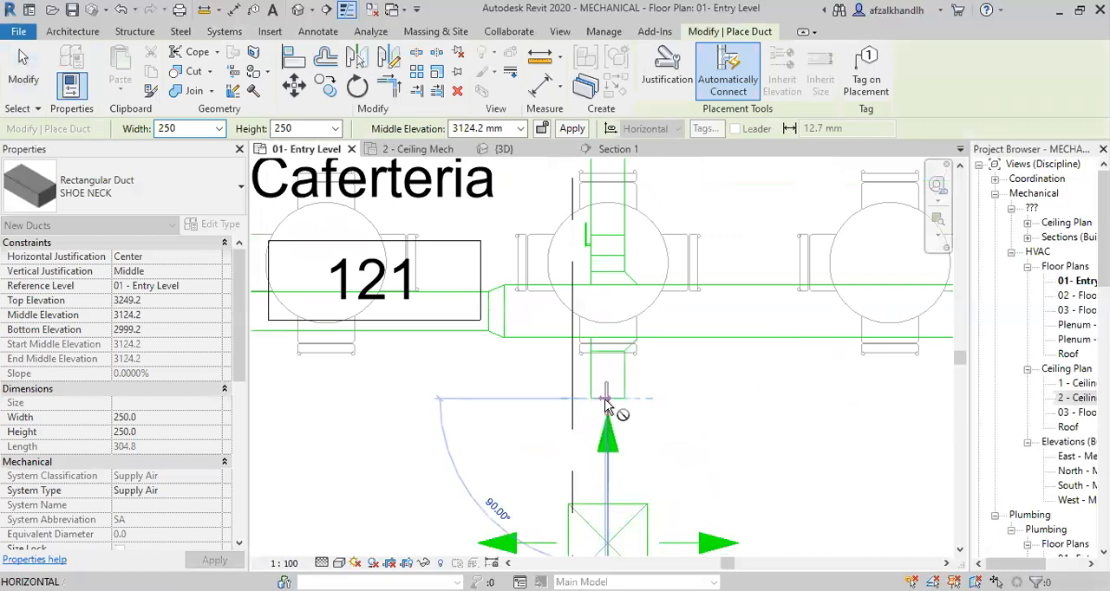
key(Escape)
key(Escape)
scroll(626, 407, down, 2)
middle_drag(629, 405, 605, 361)
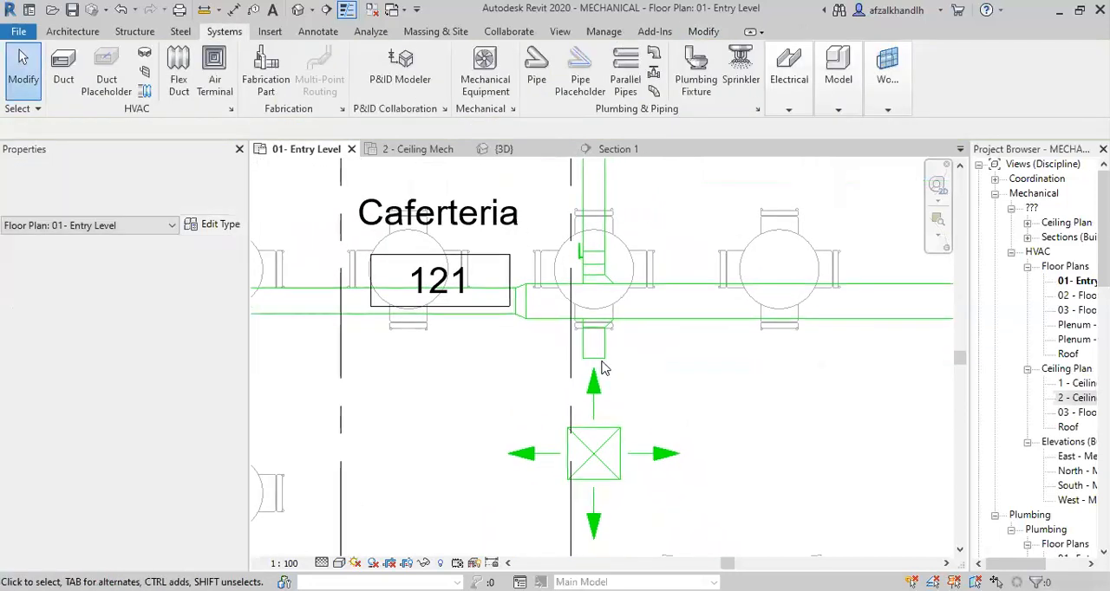
scroll(605, 360, up, 1)
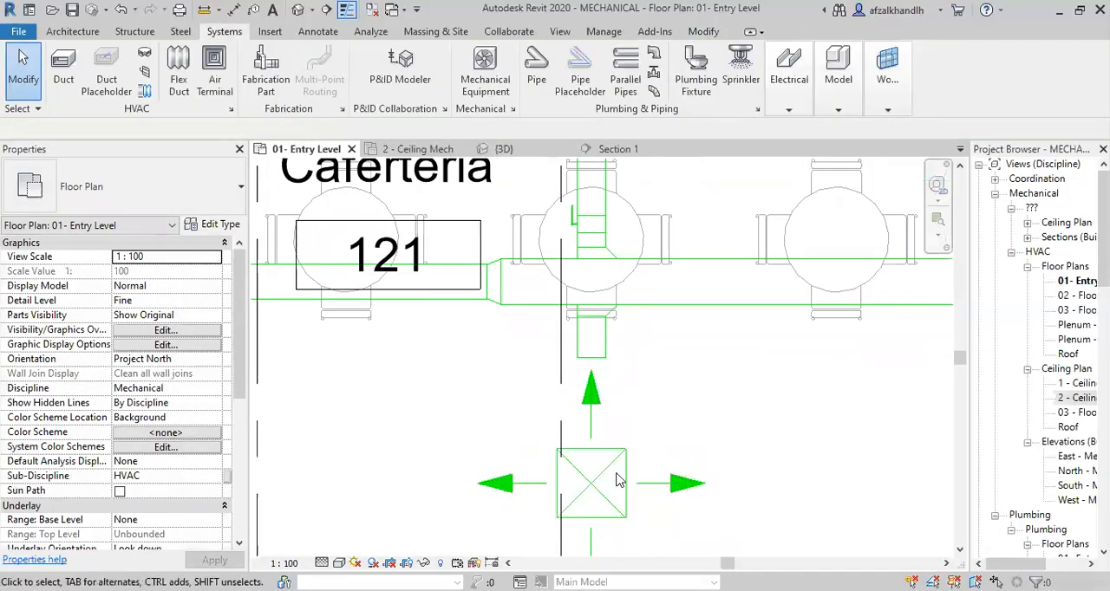
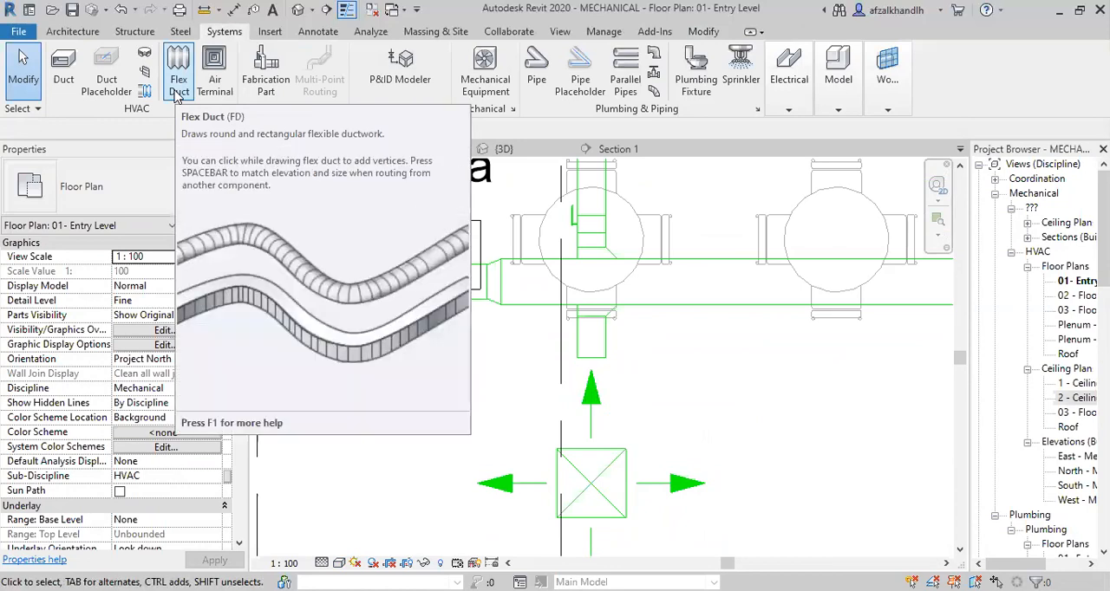
Draw a 300 mm round flex duct at 3124.2 mm middle elevation from the duct stub's end to the near lower diffuser.
click(177, 93)
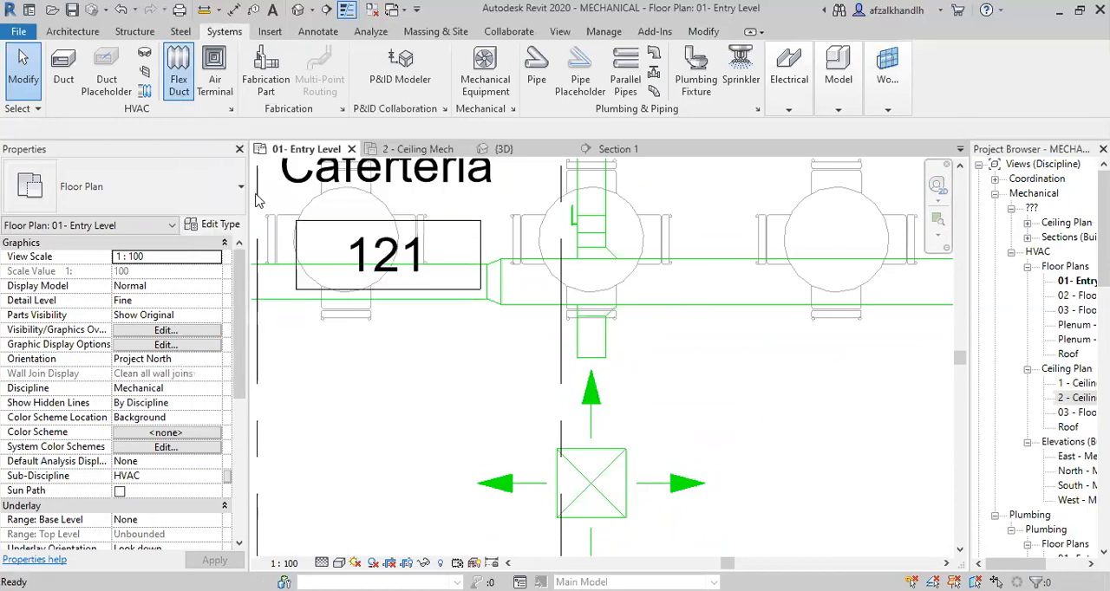
click(590, 360)
click(591, 482)
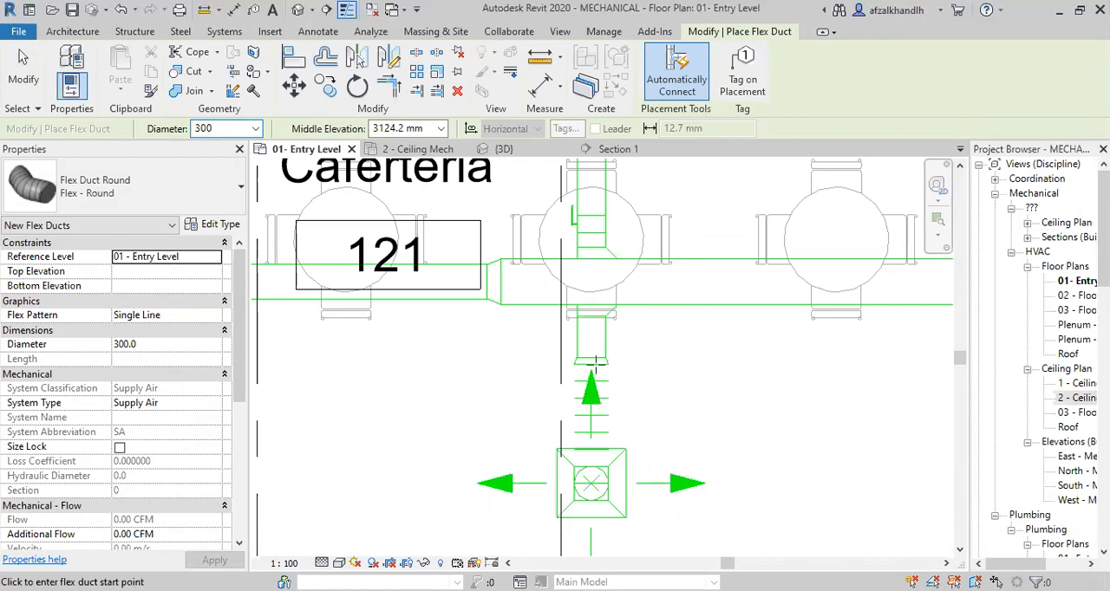
scroll(596, 362, up, 2)
key(Escape)
key(Escape)
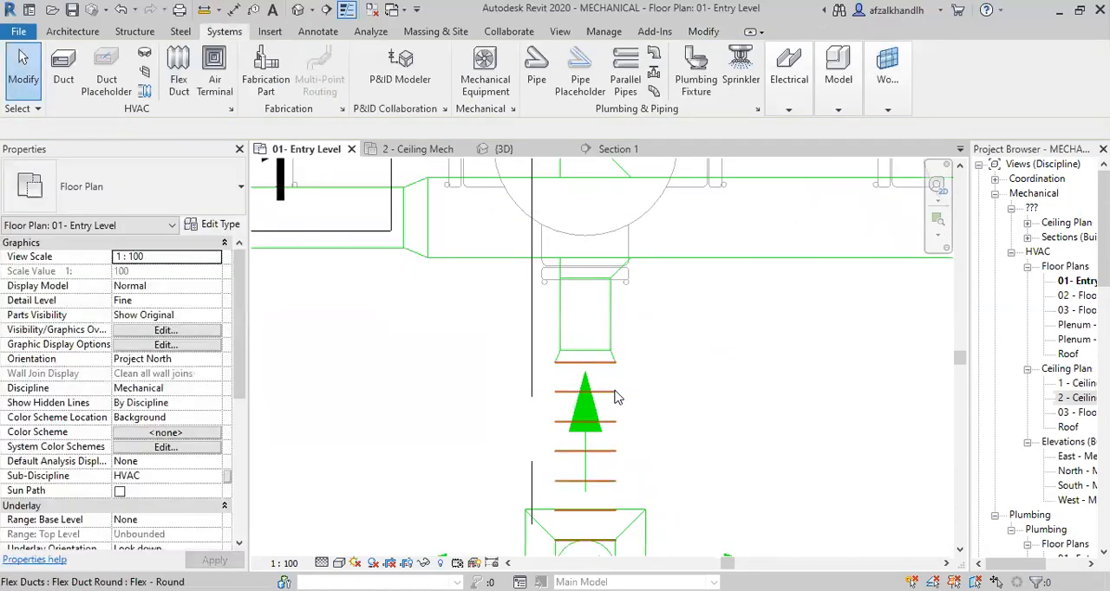
Check the rectangular stub's size and set the flex duct's diameter to 250 mm.
click(612, 324)
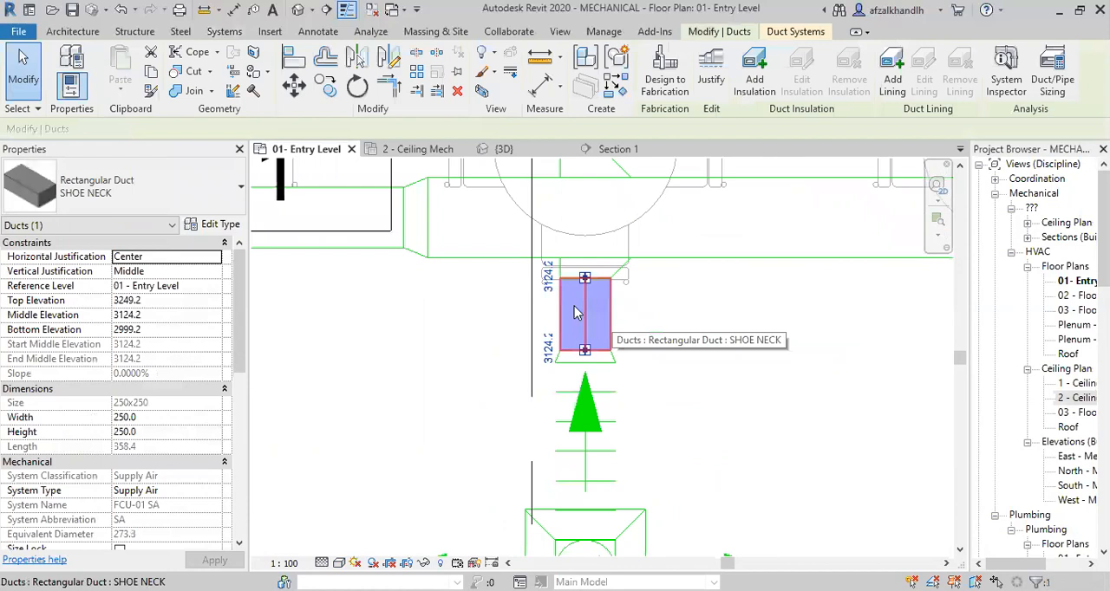
key(Escape)
click(601, 397)
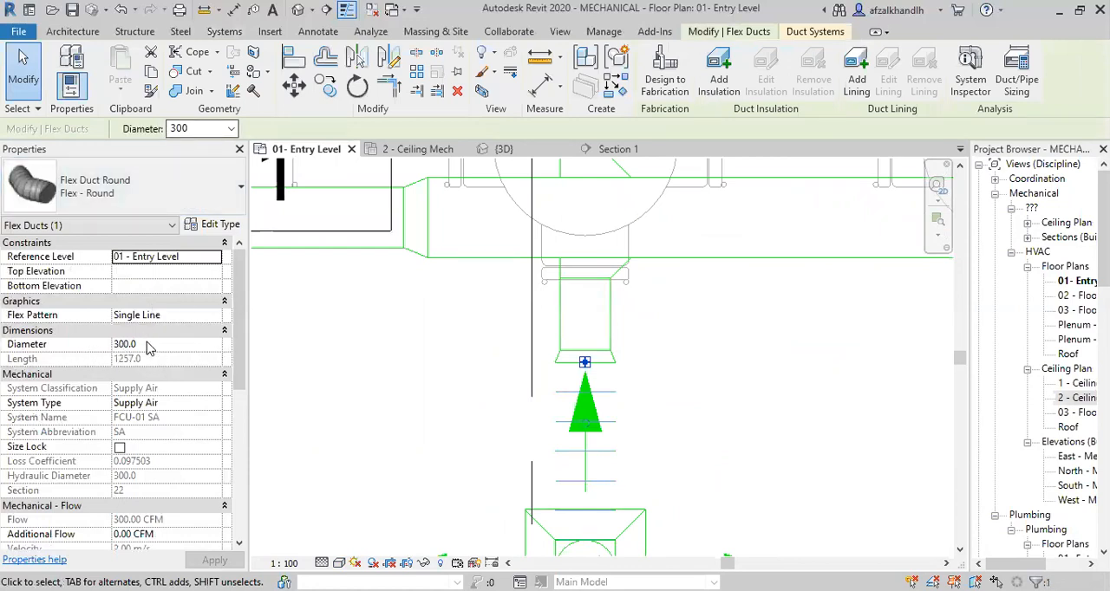
click(233, 129)
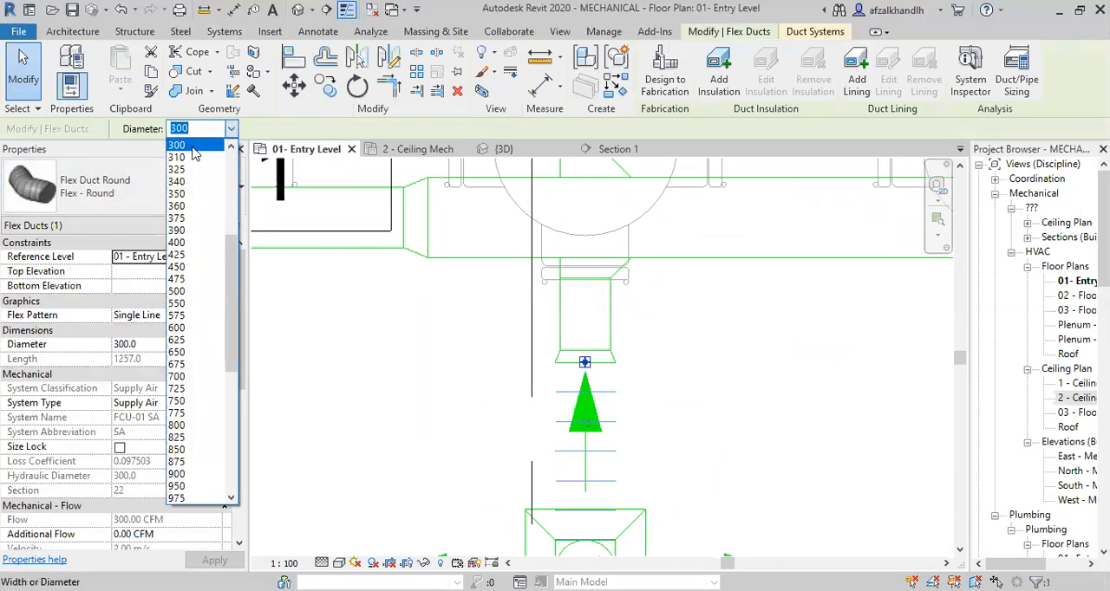
scroll(194, 160, up, 1)
scroll(190, 162, up, 1)
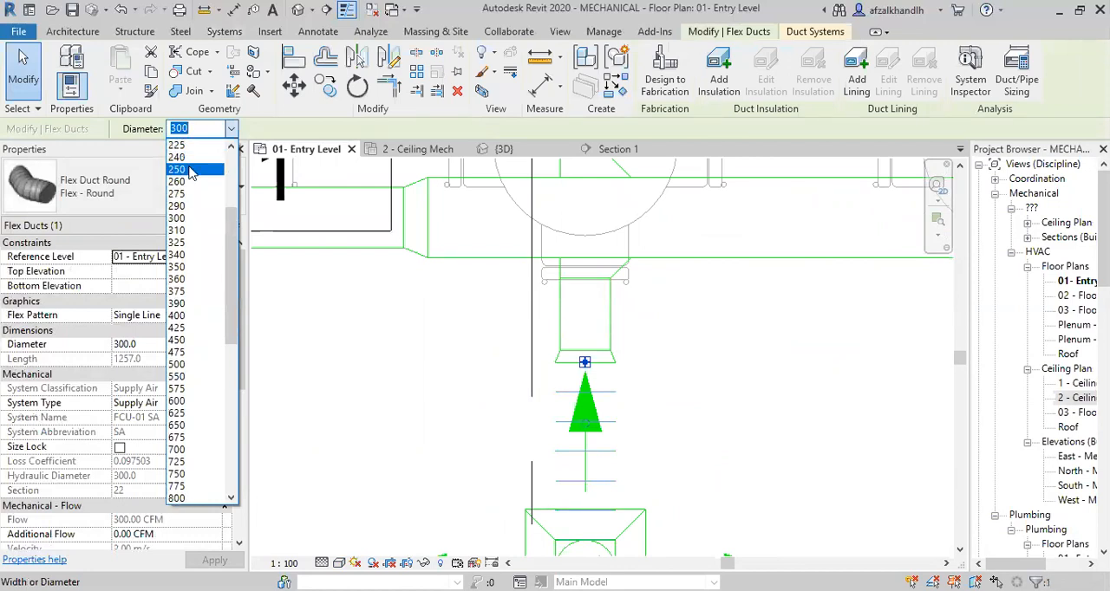
click(189, 170)
click(681, 392)
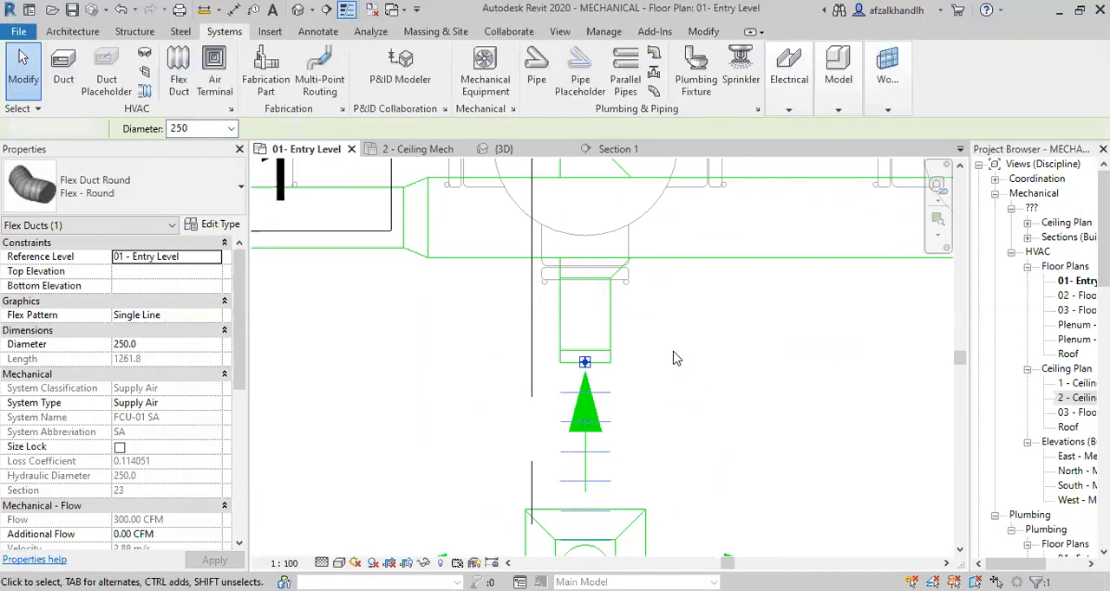
Examine the flex duct connection between the stub and the near diffuser in the 3D view.
scroll(672, 353, down, 1)
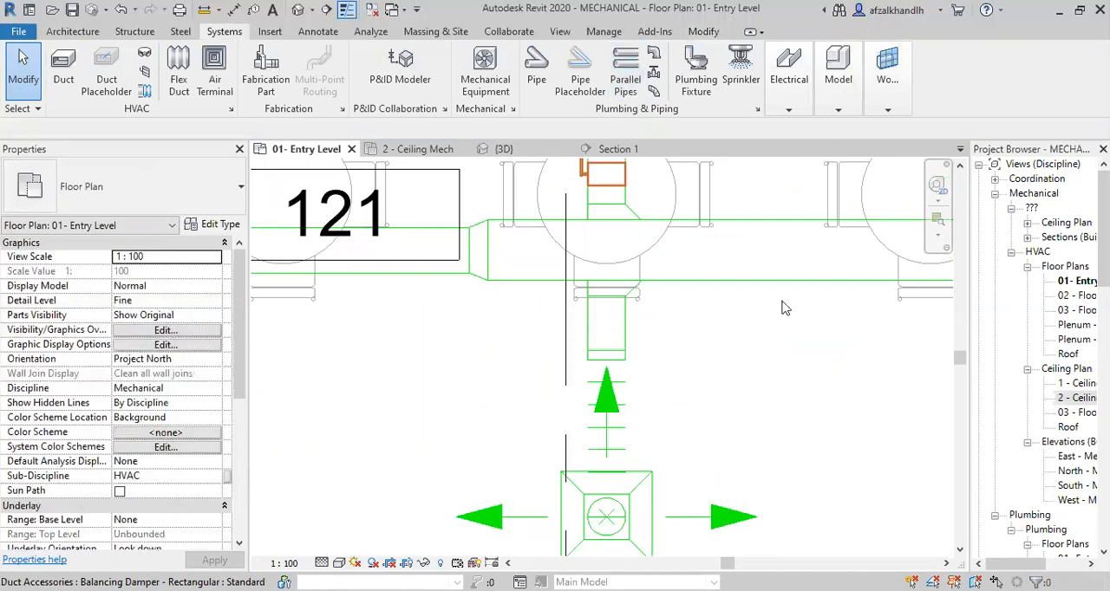
scroll(717, 413, down, 2)
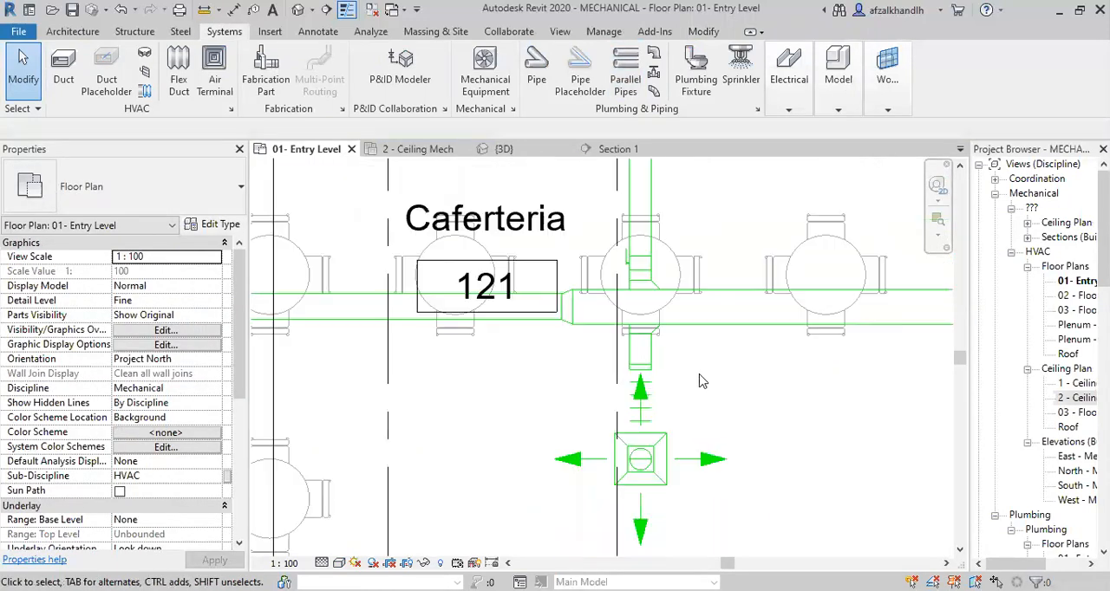
click(544, 152)
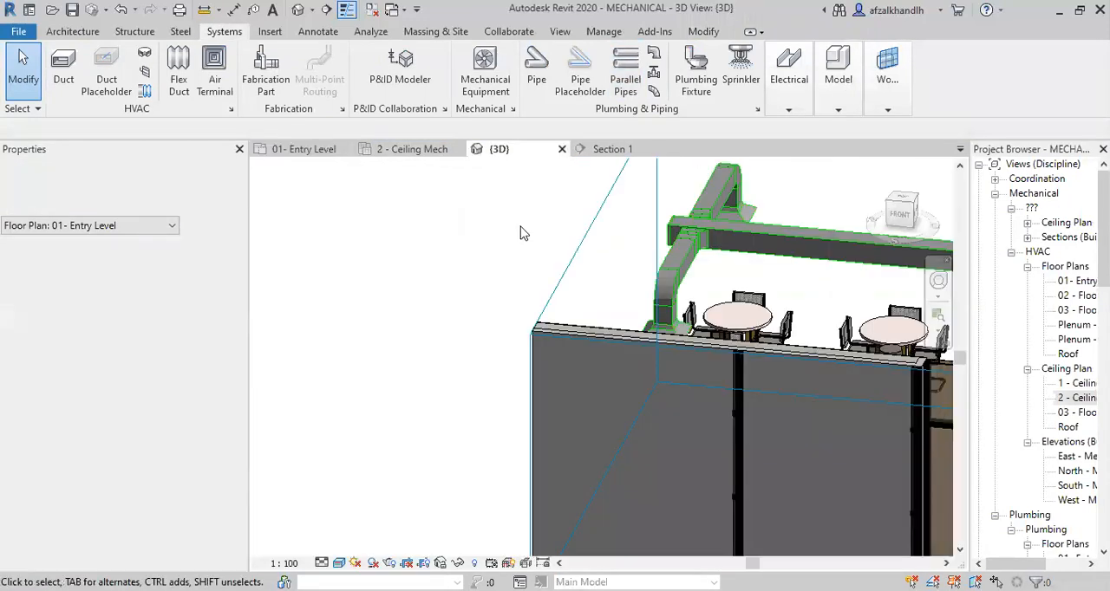
scroll(495, 364, down, 3)
shift+middle_drag(489, 386, 584, 336)
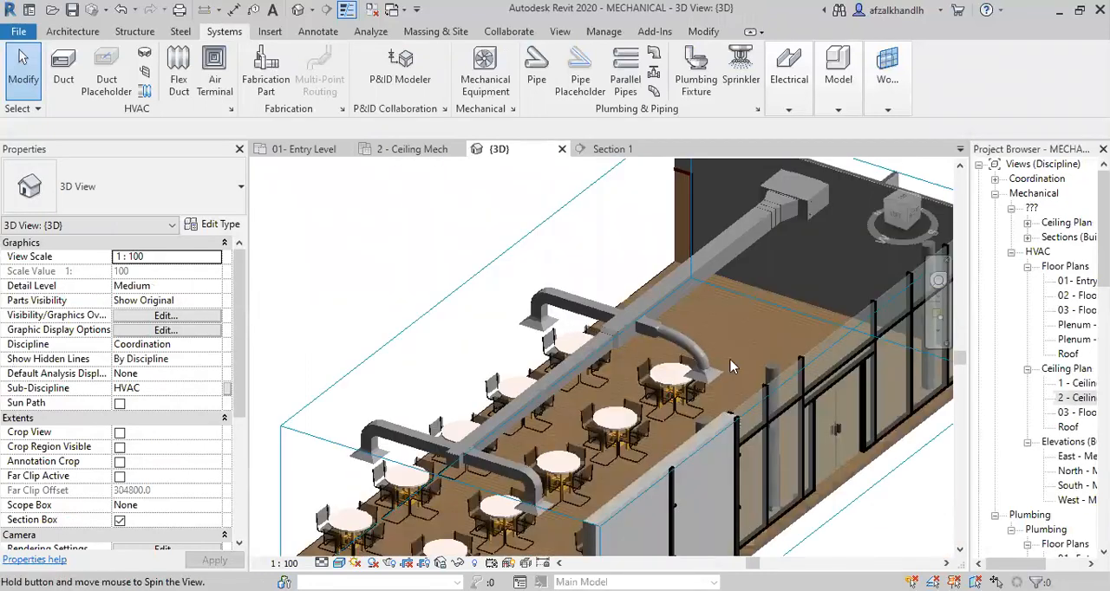
scroll(731, 361, up, 2)
scroll(764, 374, up, 2)
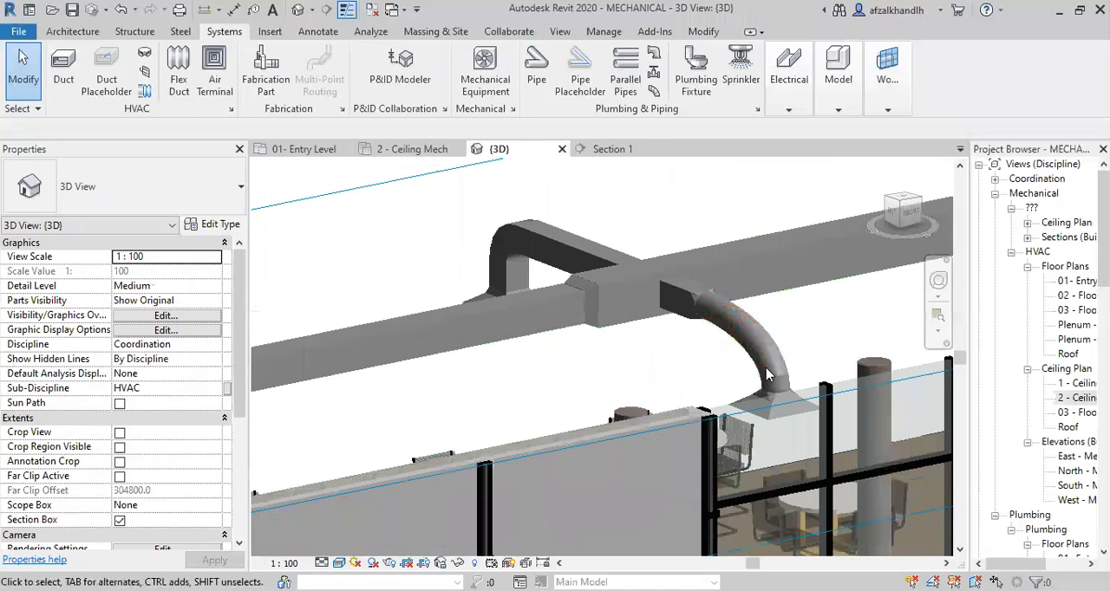
scroll(767, 374, up, 2)
scroll(720, 280, down, 3)
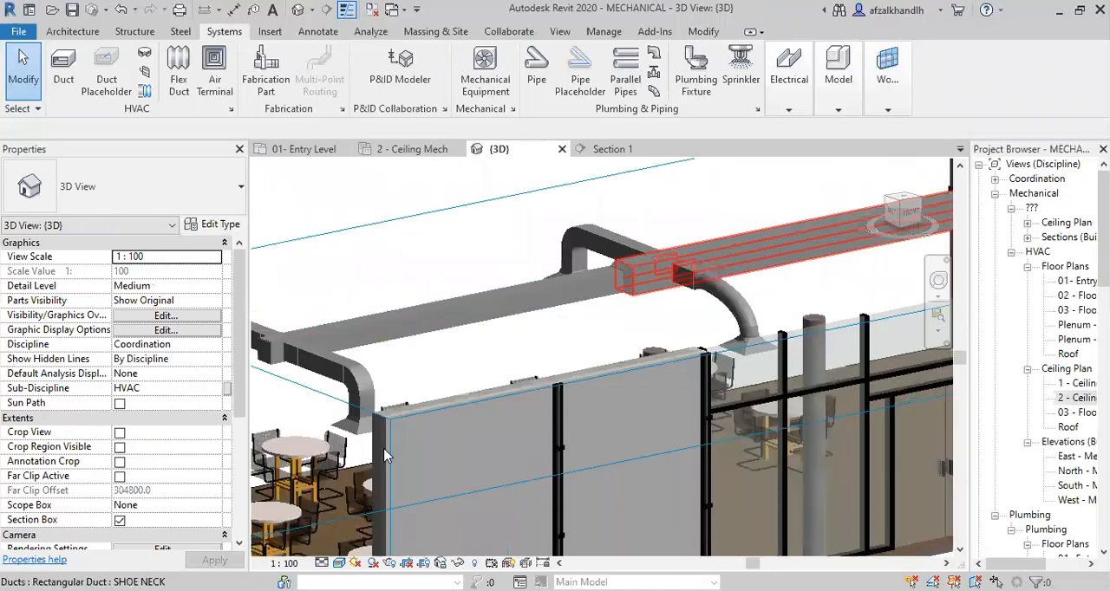
scroll(407, 451, down, 5)
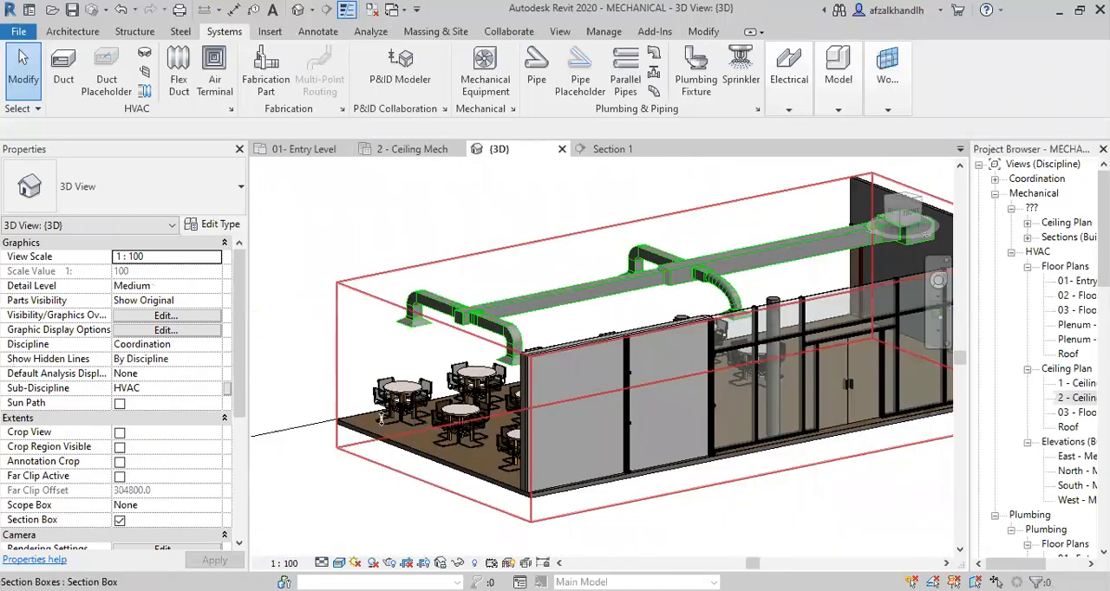
Extend the 3D view's section box outward past the Caferteria's end wall, beyond the far branch.
click(361, 426)
drag(532, 455, 529, 454)
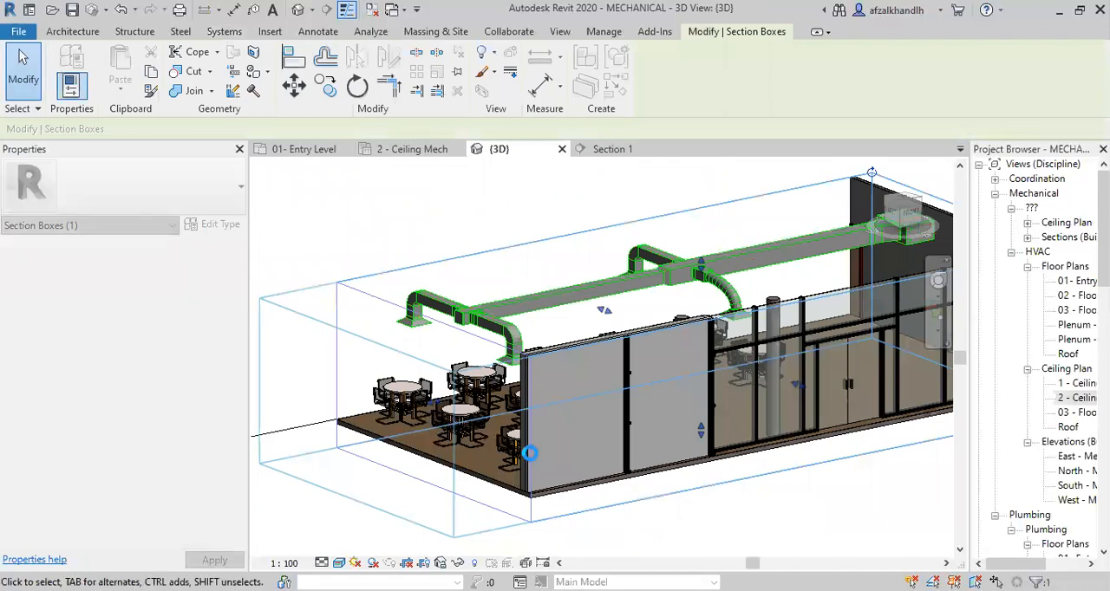
scroll(346, 472, down, 4)
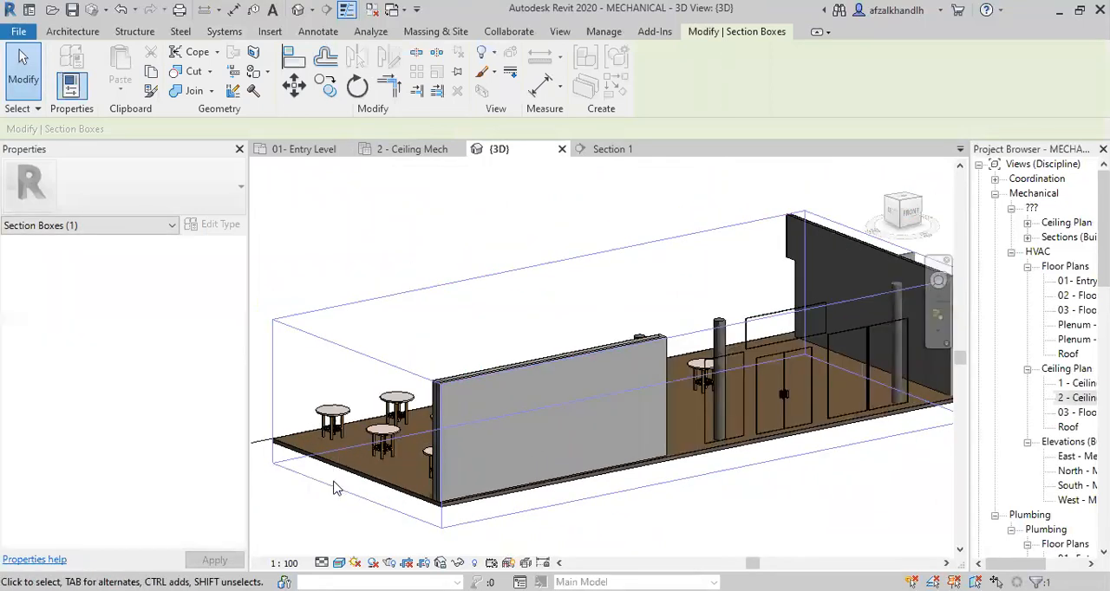
drag(353, 440, 313, 448)
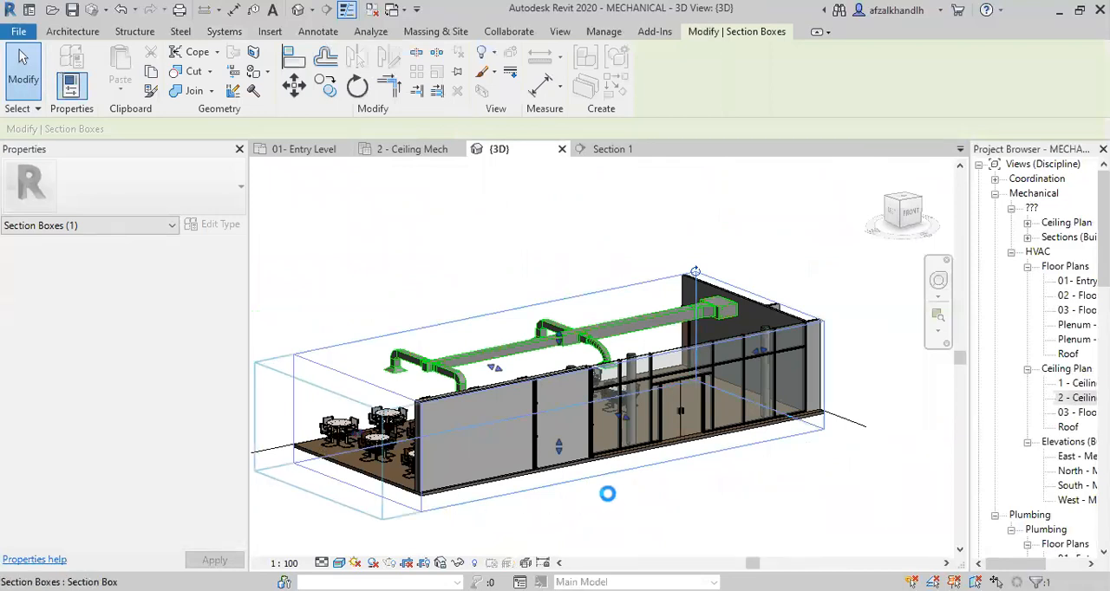
middle_drag(620, 500, 709, 503)
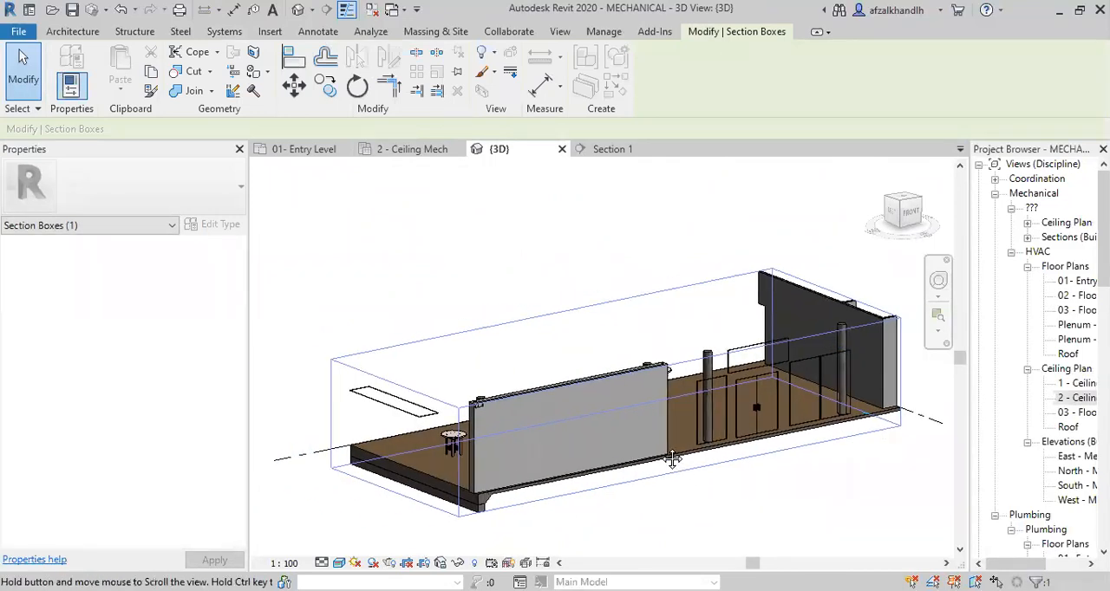
scroll(597, 451, up, 6)
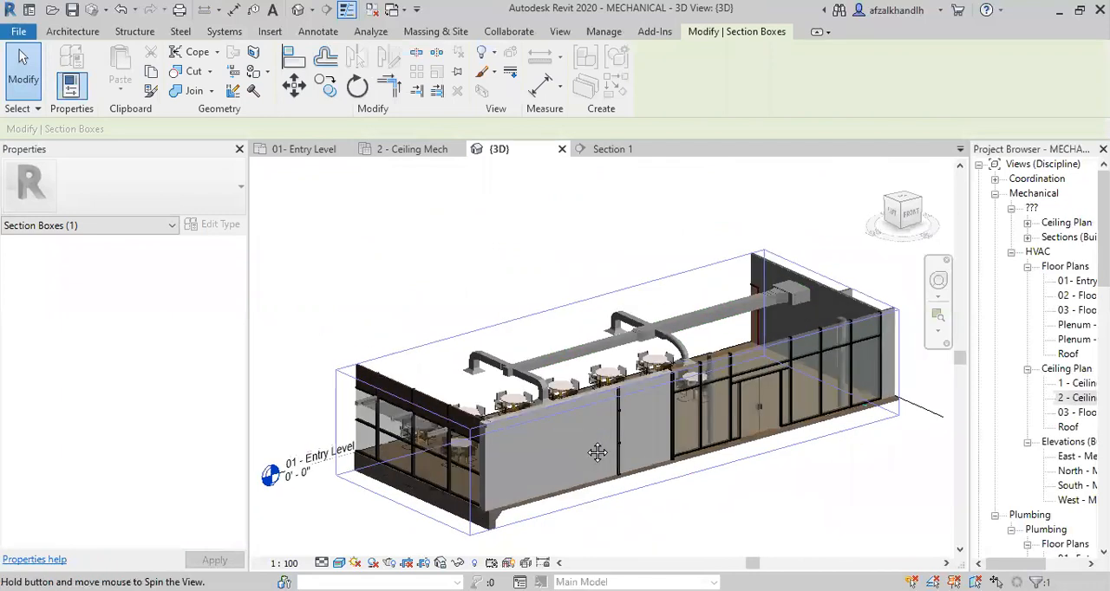
Compare the rigid duct drops and elbows at the other diffusers with the flex duct connection in 3D.
scroll(494, 366, up, 3)
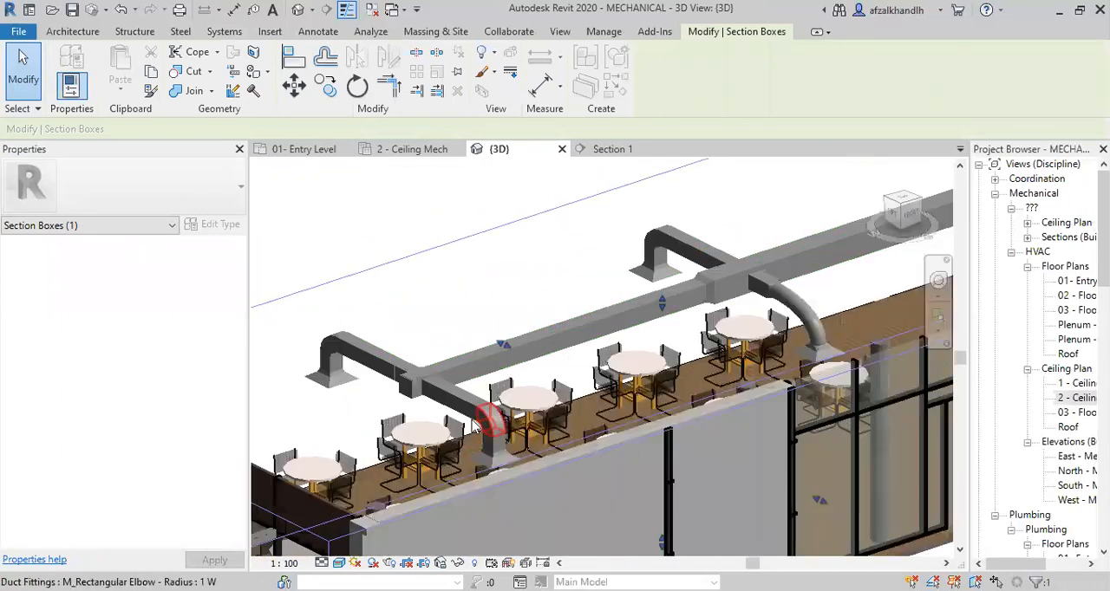
middle_drag(477, 364, 518, 396)
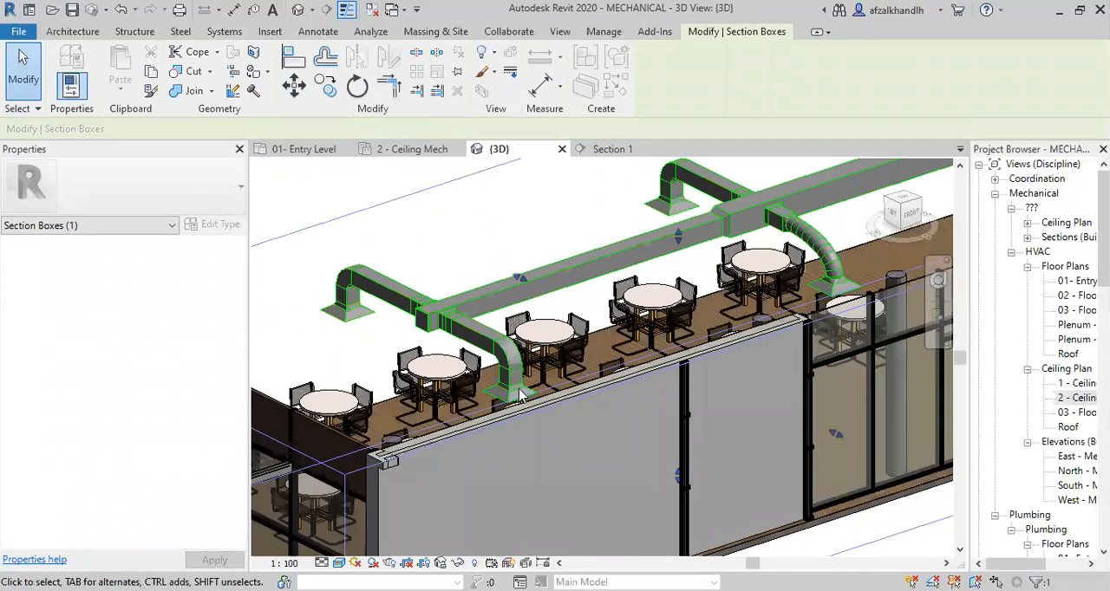
scroll(518, 395, up, 2)
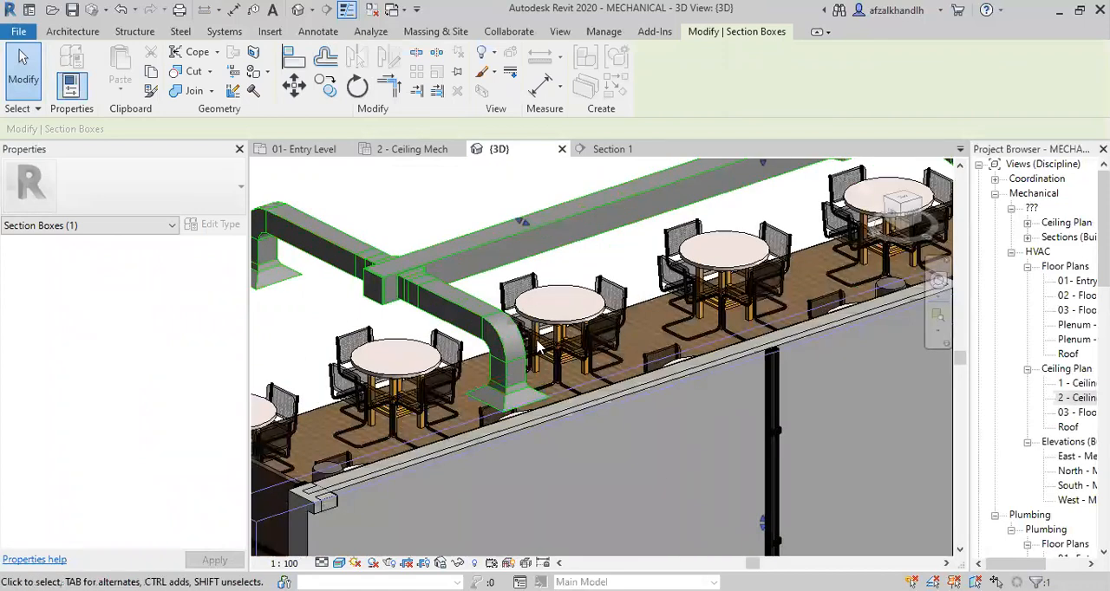
scroll(532, 338, down, 3)
middle_drag(575, 378, 557, 404)
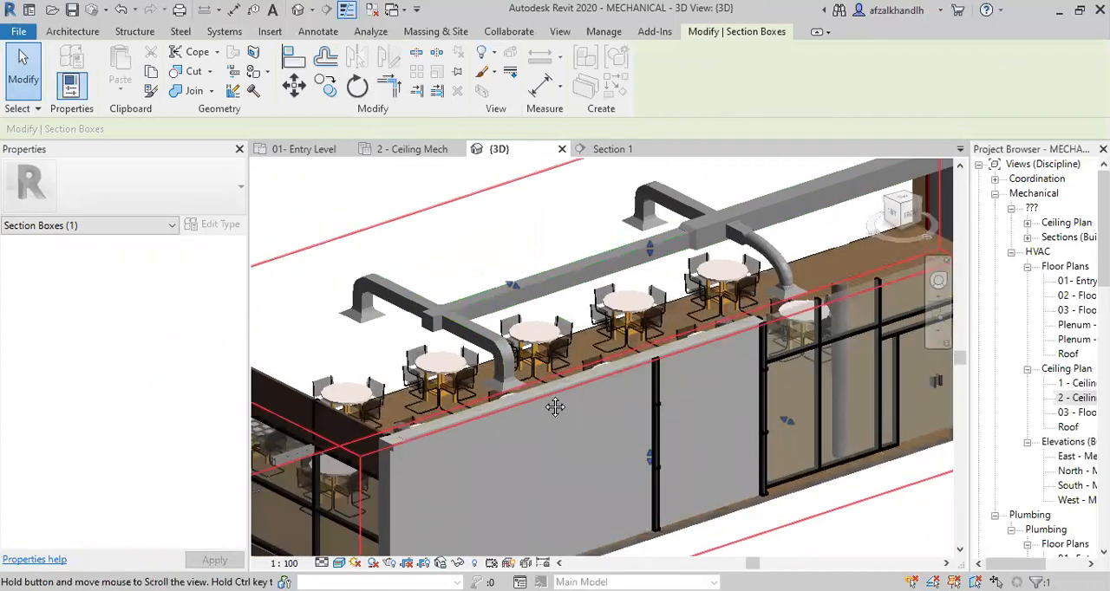
scroll(547, 415, up, 1)
scroll(359, 354, up, 2)
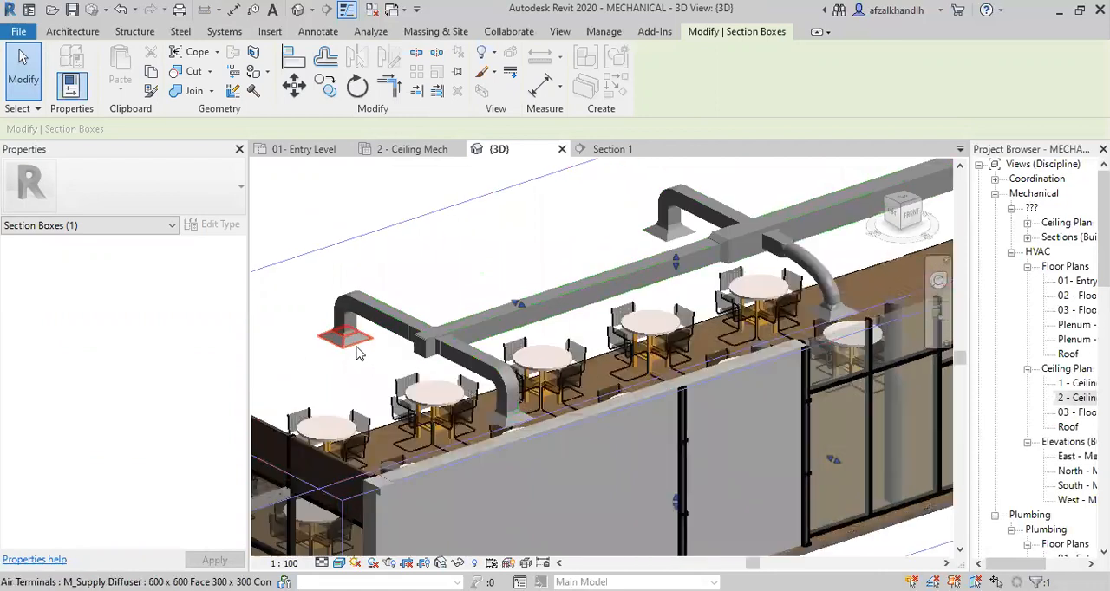
scroll(347, 342, up, 4)
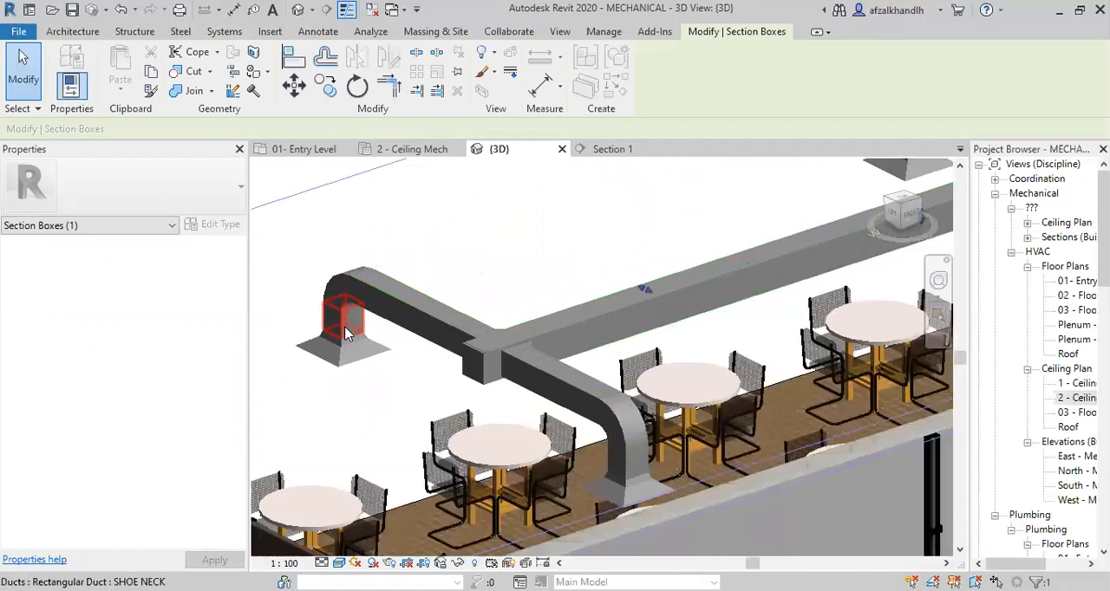
scroll(351, 357, up, 3)
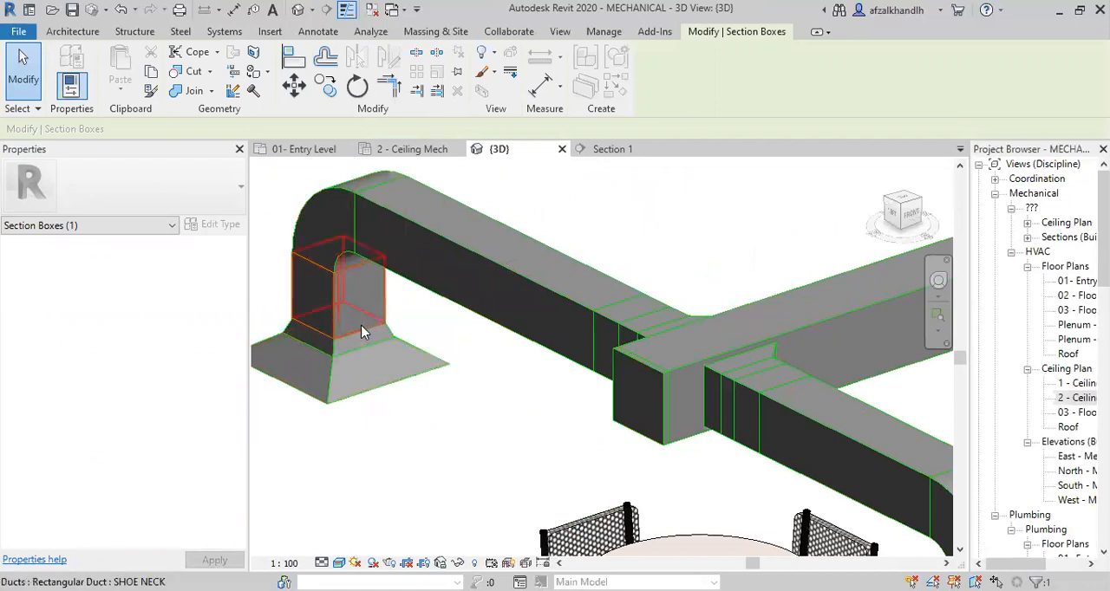
scroll(356, 334, down, 4)
middle_drag(543, 357, 501, 416)
scroll(607, 342, down, 1)
scroll(888, 355, up, 5)
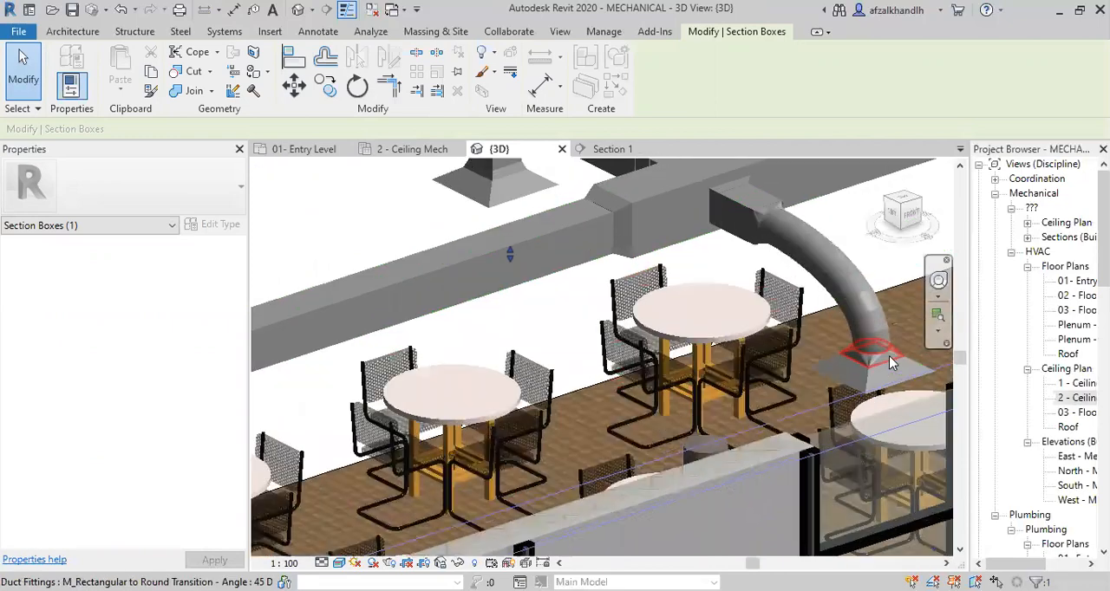
scroll(889, 360, down, 5)
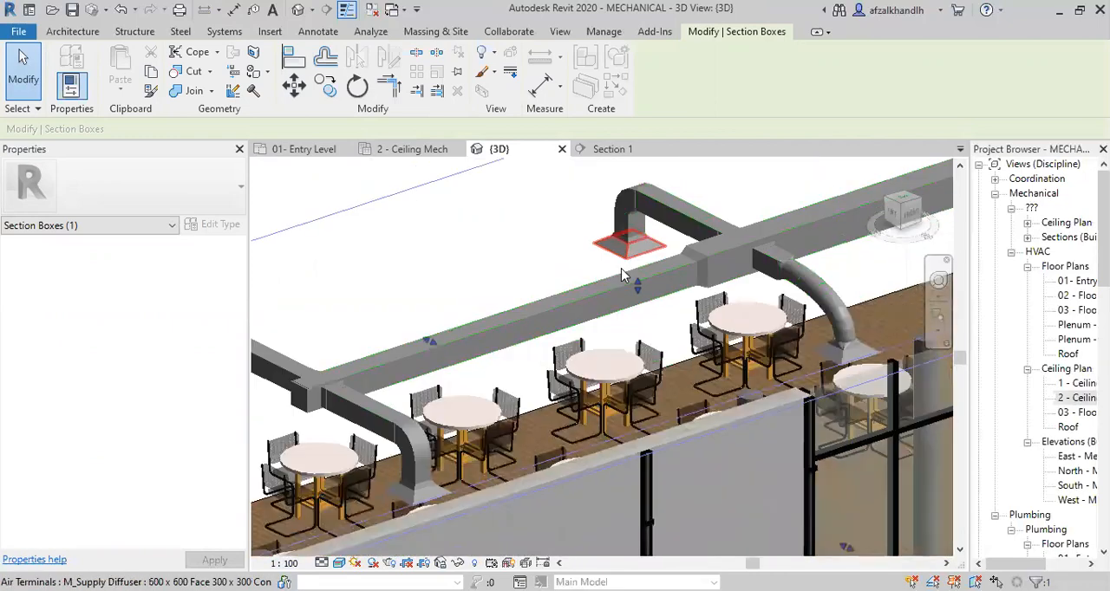
Return to the 01- Entry Level floor plan and review the Convert to Flex Duct tool and the diffusers' rigid connections.
click(297, 149)
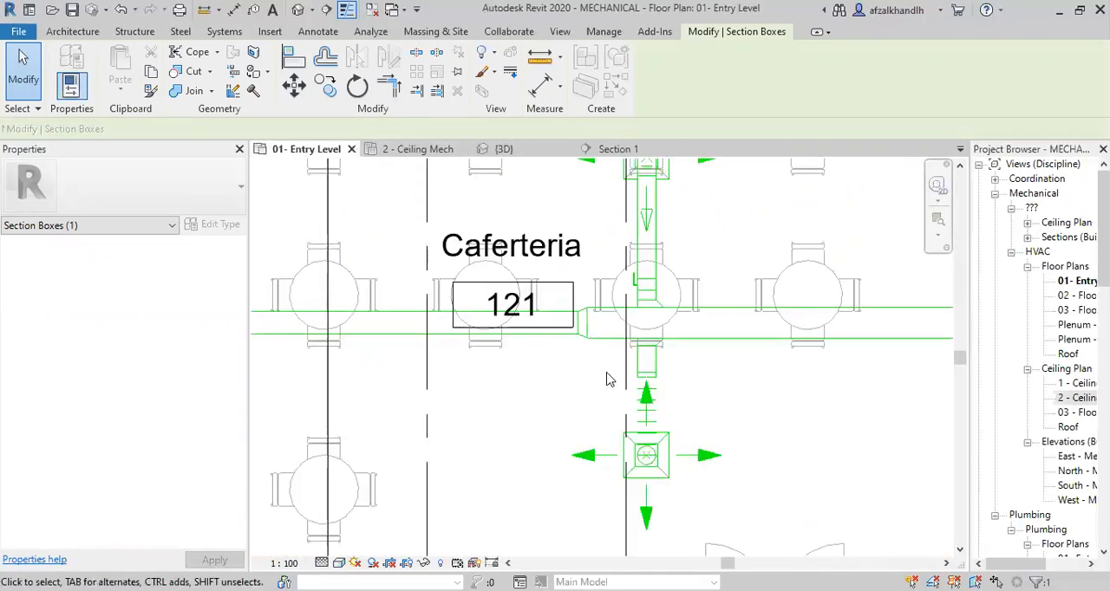
scroll(607, 379, down, 3)
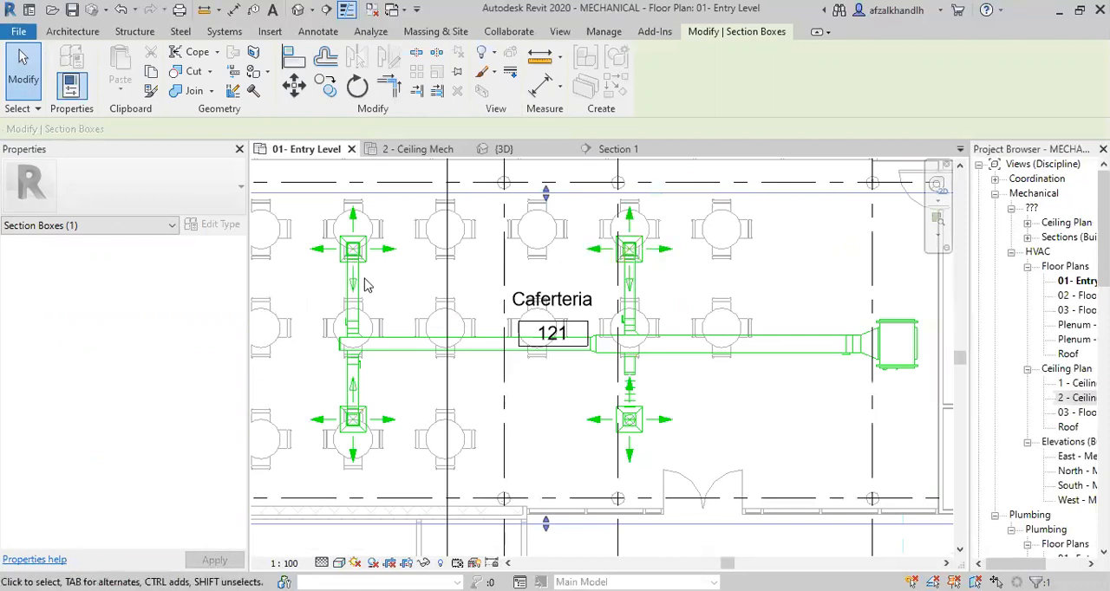
scroll(652, 256, up, 2)
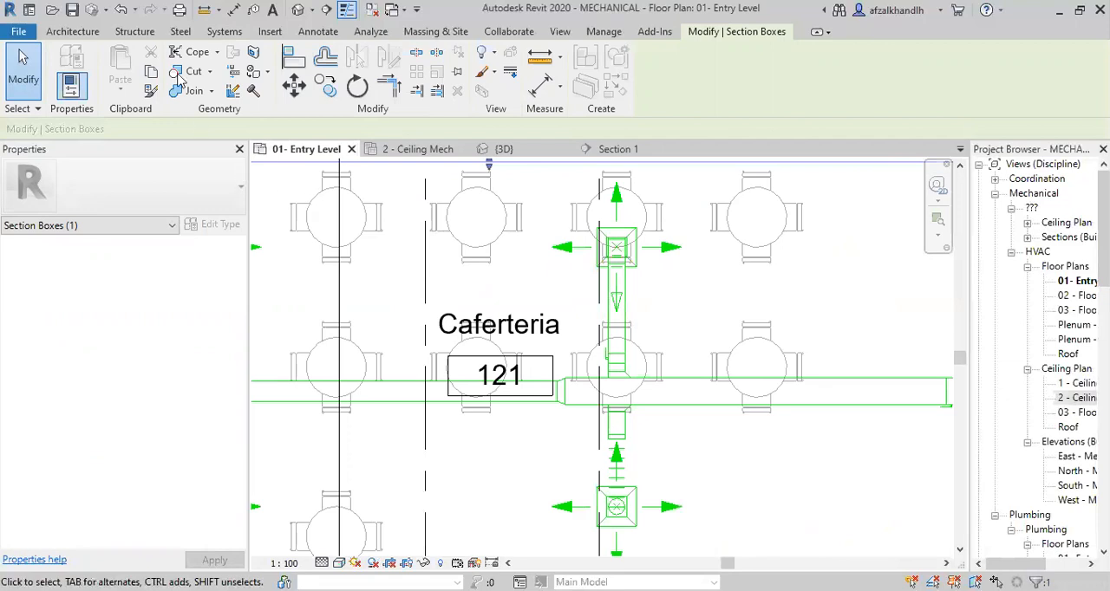
click(214, 33)
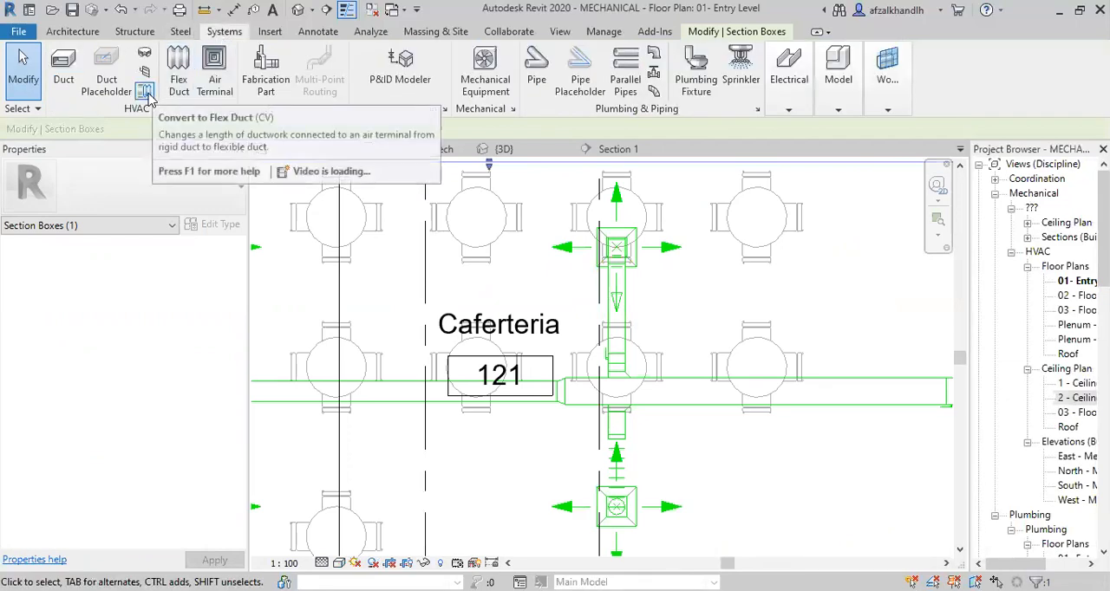
scroll(614, 241, down, 2)
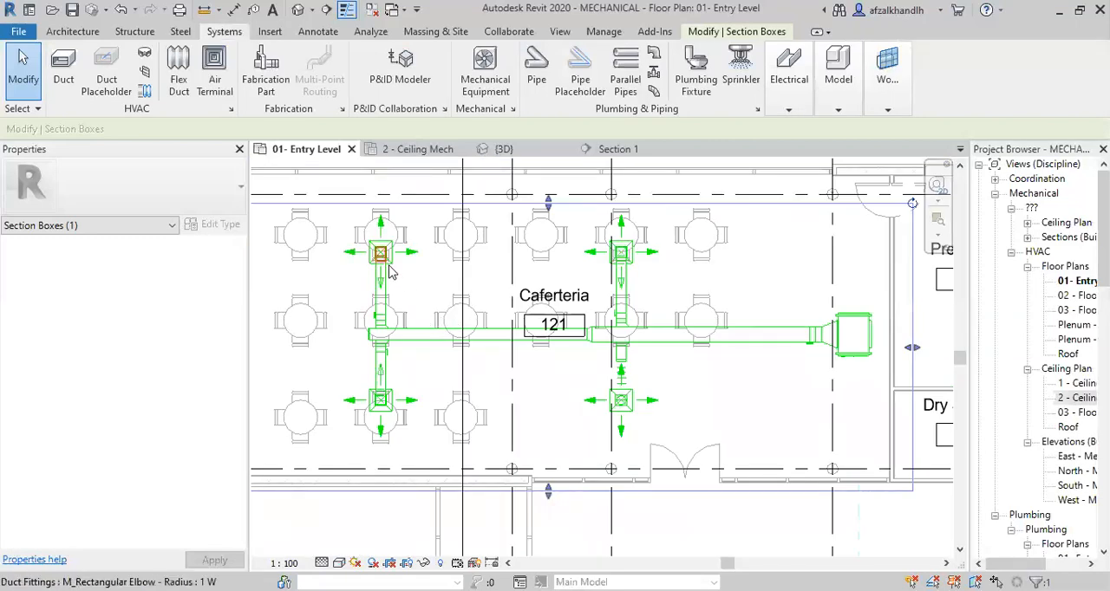
scroll(389, 272, up, 2)
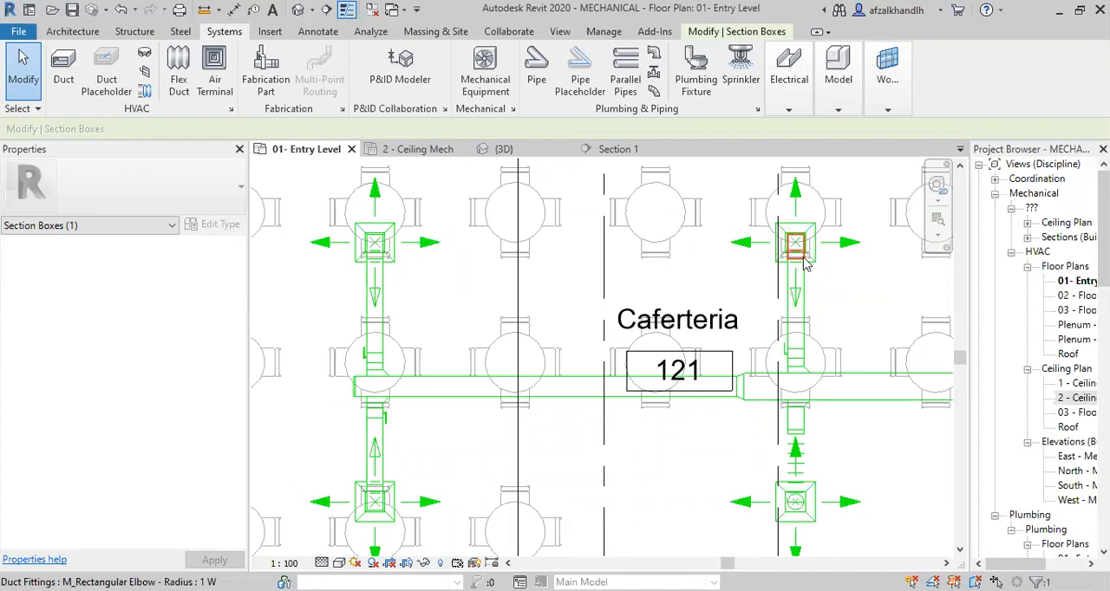
Convert the rigid connection of the upper diffuser on the branch by the main duct's reducer to flex duct, maximum length 1800.
scroll(806, 265, down, 2)
scroll(493, 440, up, 3)
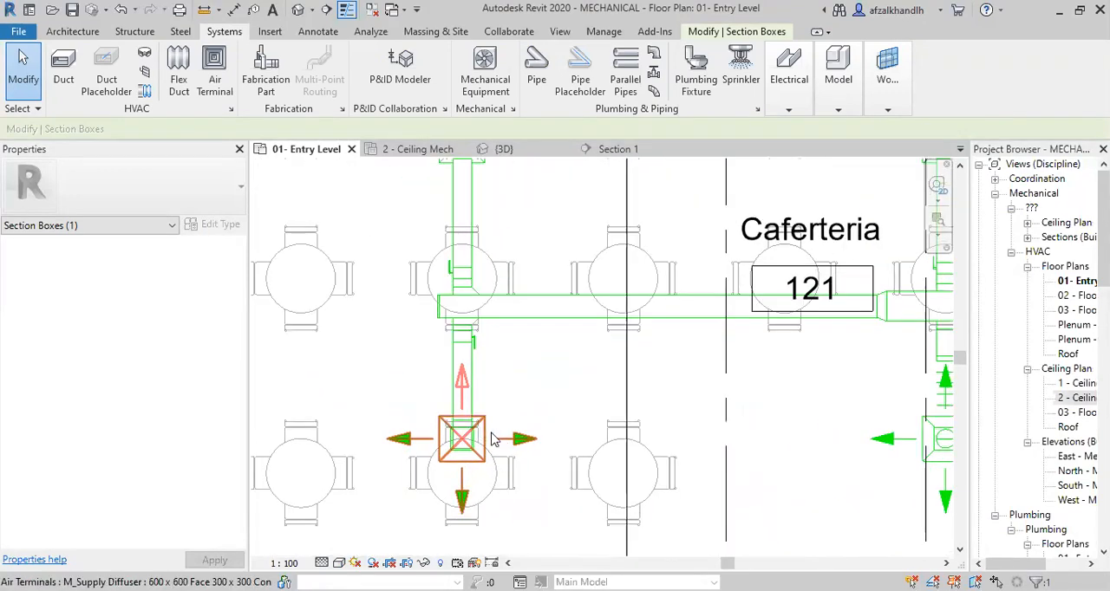
scroll(490, 438, up, 2)
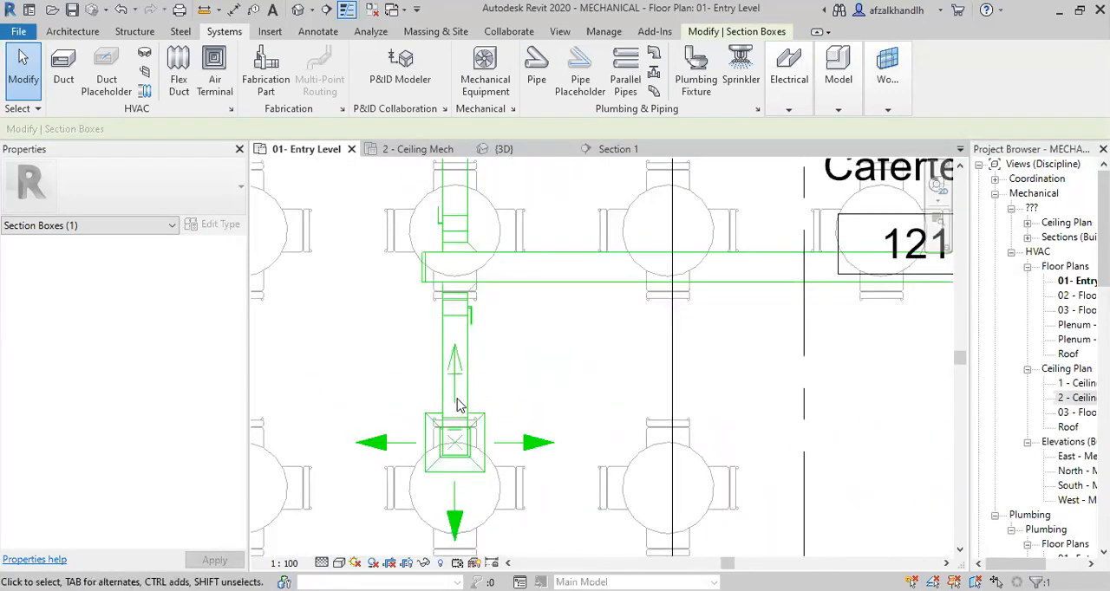
scroll(509, 399, down, 3)
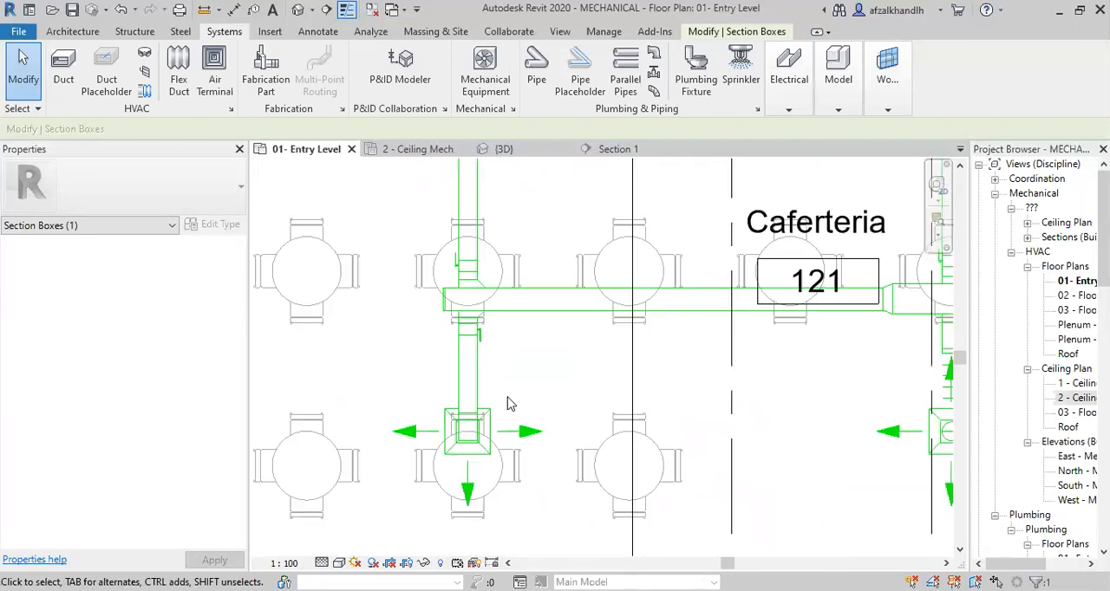
middle_drag(617, 362, 584, 390)
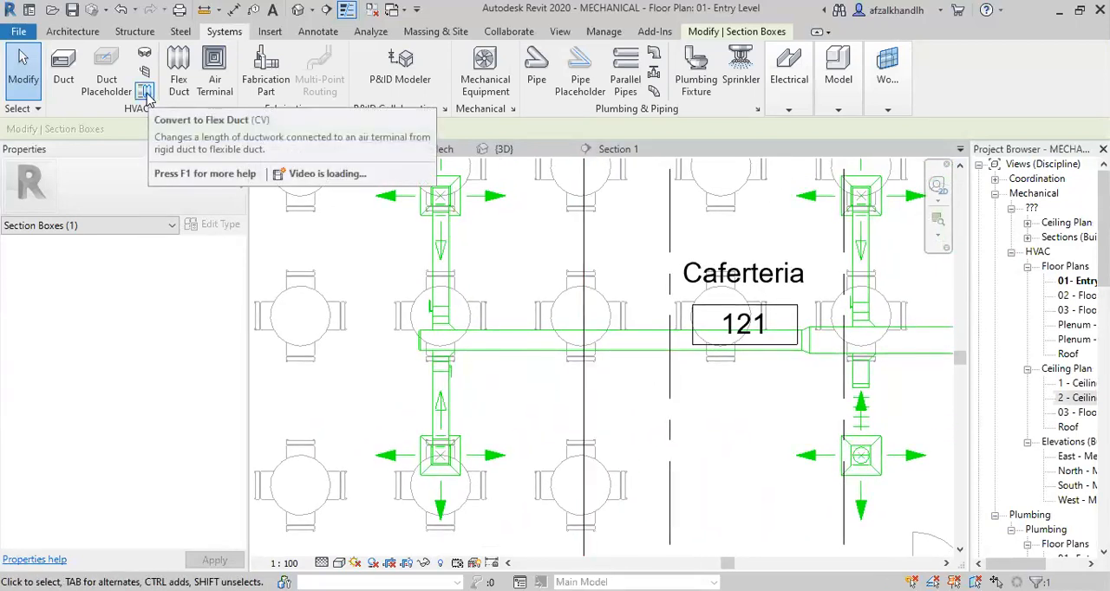
click(147, 94)
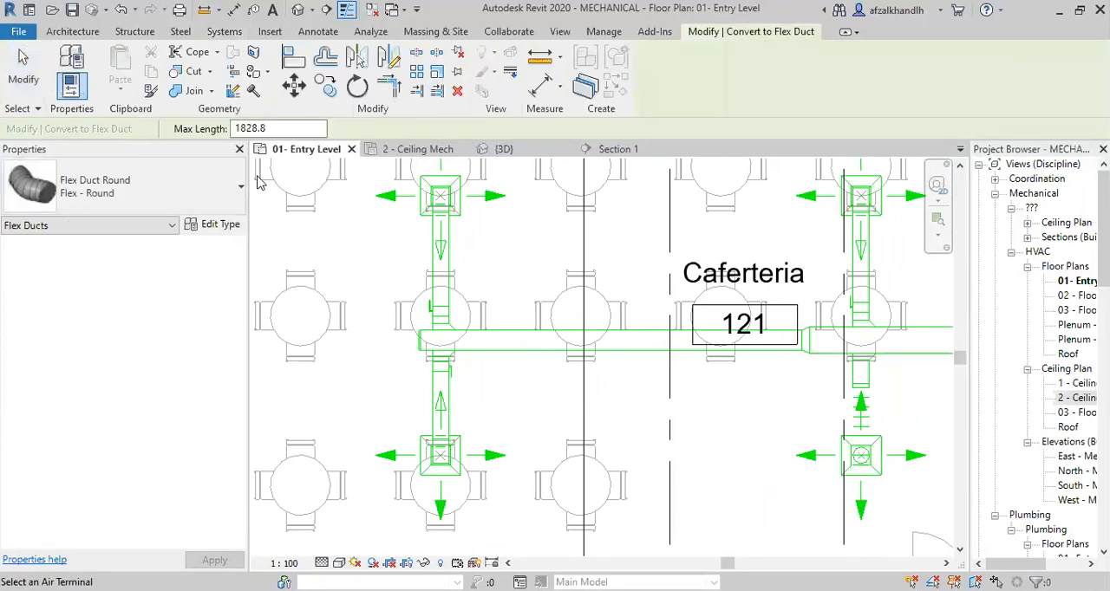
drag(271, 129, 213, 137)
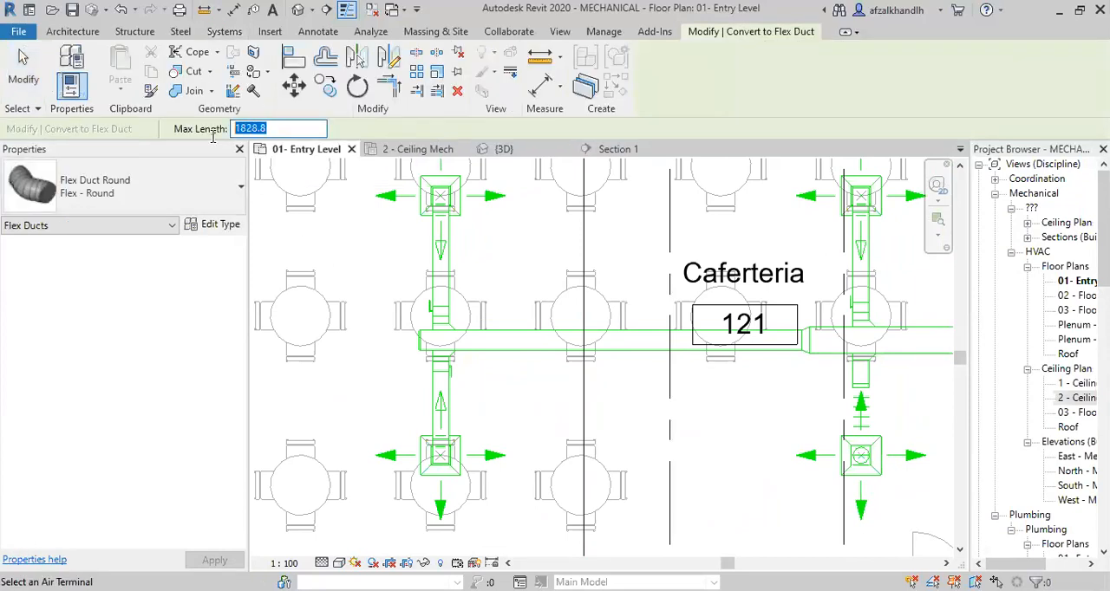
text(1800)
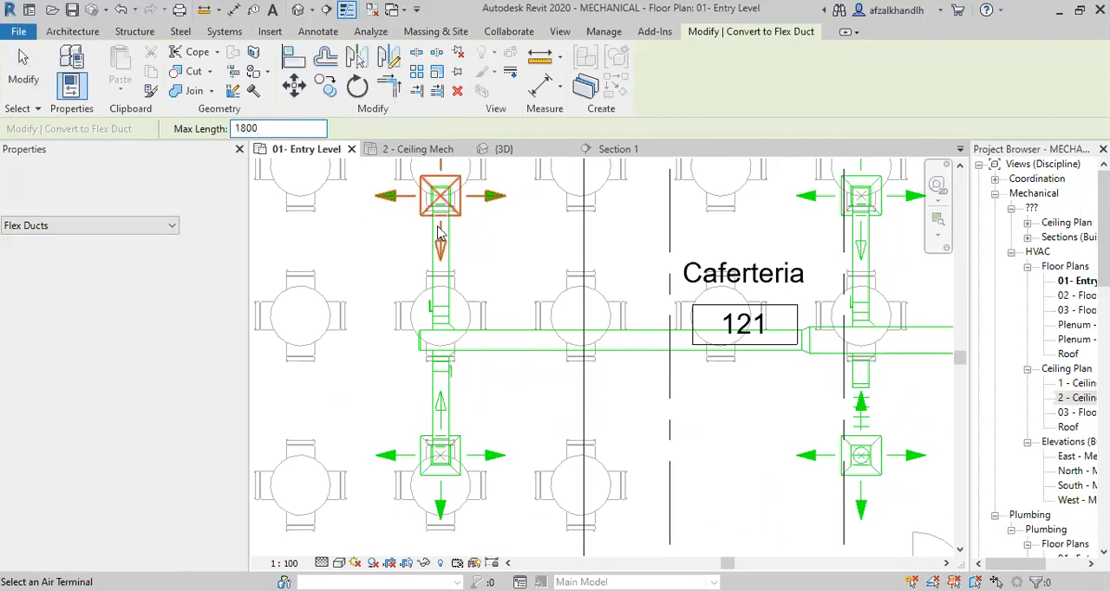
scroll(539, 251, down, 1)
middle_drag(539, 250, 496, 339)
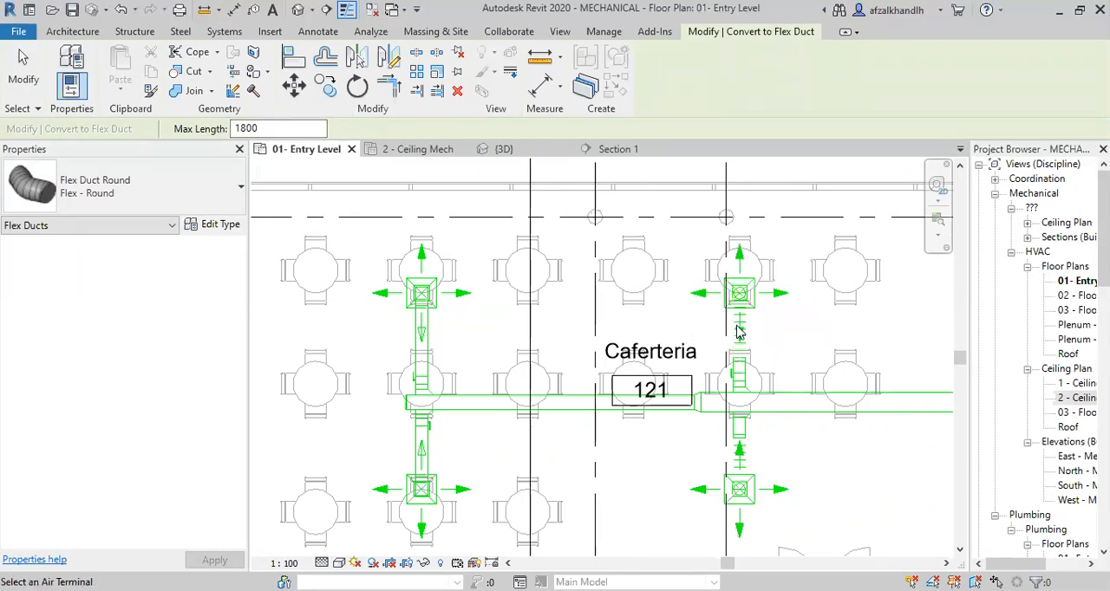
scroll(732, 328, up, 2)
scroll(756, 323, down, 1)
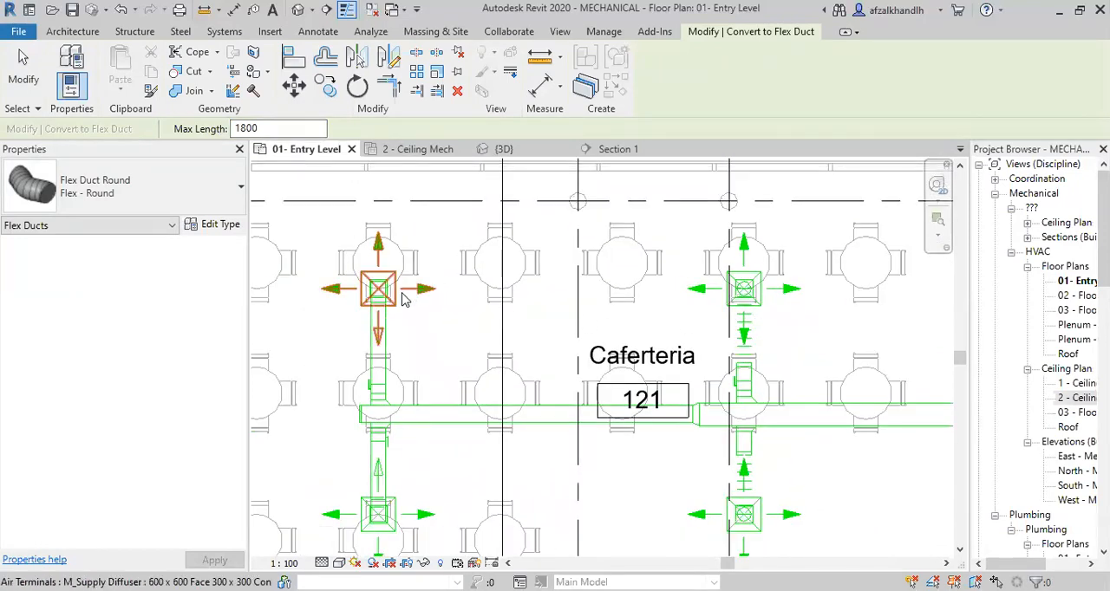
Convert the rigid connections of both diffusers on the main duct's end branch to flex duct and finish the command.
click(416, 315)
middle_drag(455, 358, 497, 241)
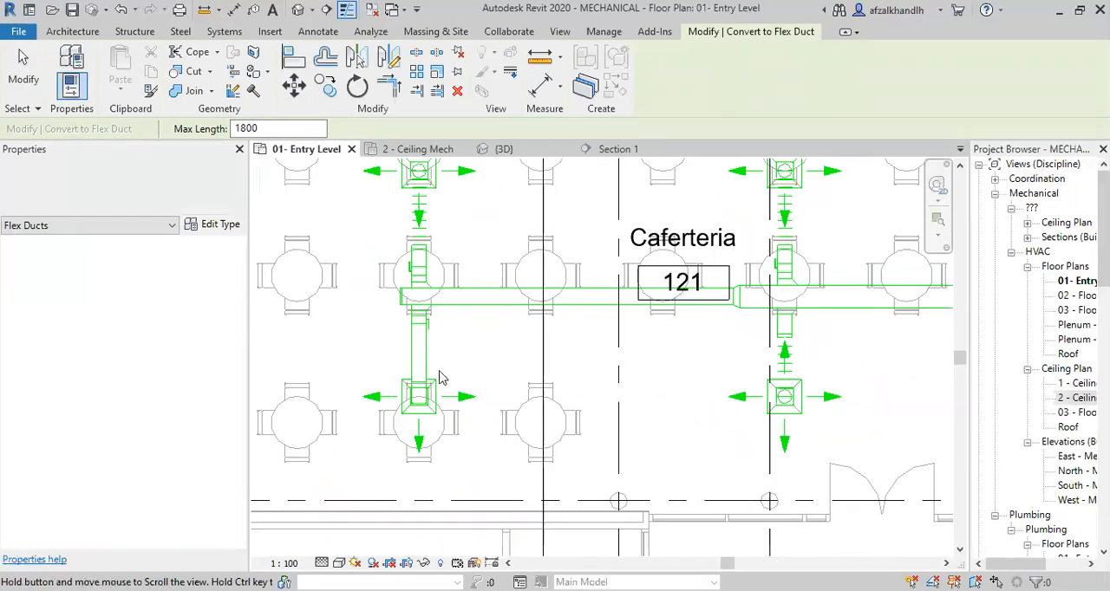
scroll(436, 410, up, 2)
click(438, 414)
middle_drag(580, 401, 353, 399)
key(Escape)
key(Escape)
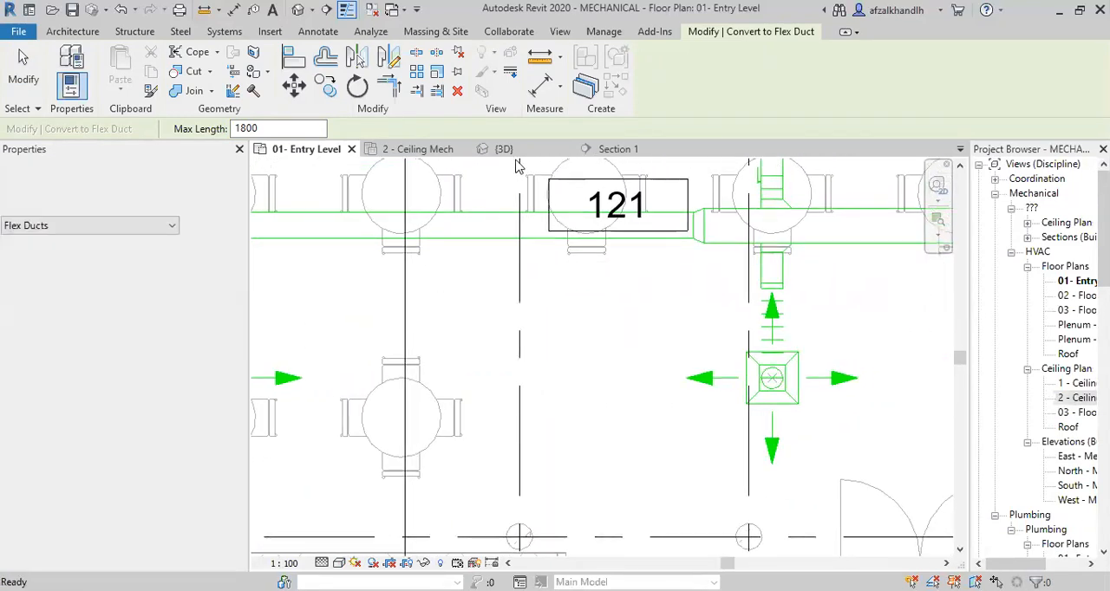
Examine the converted flex duct connections at the Caferteria diffusers in the 3D view.
click(499, 149)
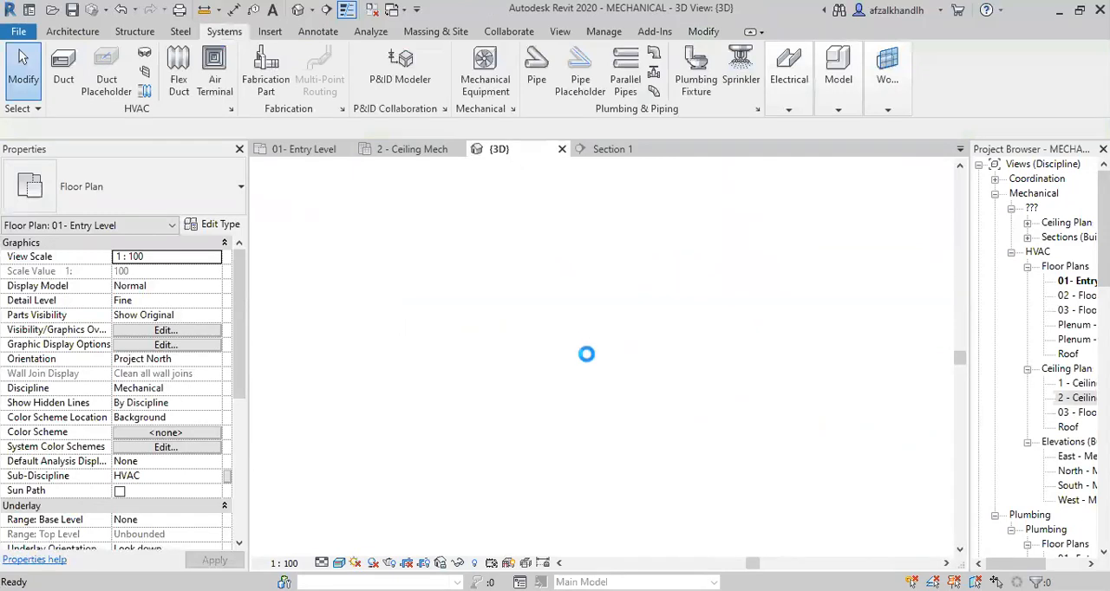
scroll(422, 371, up, 3)
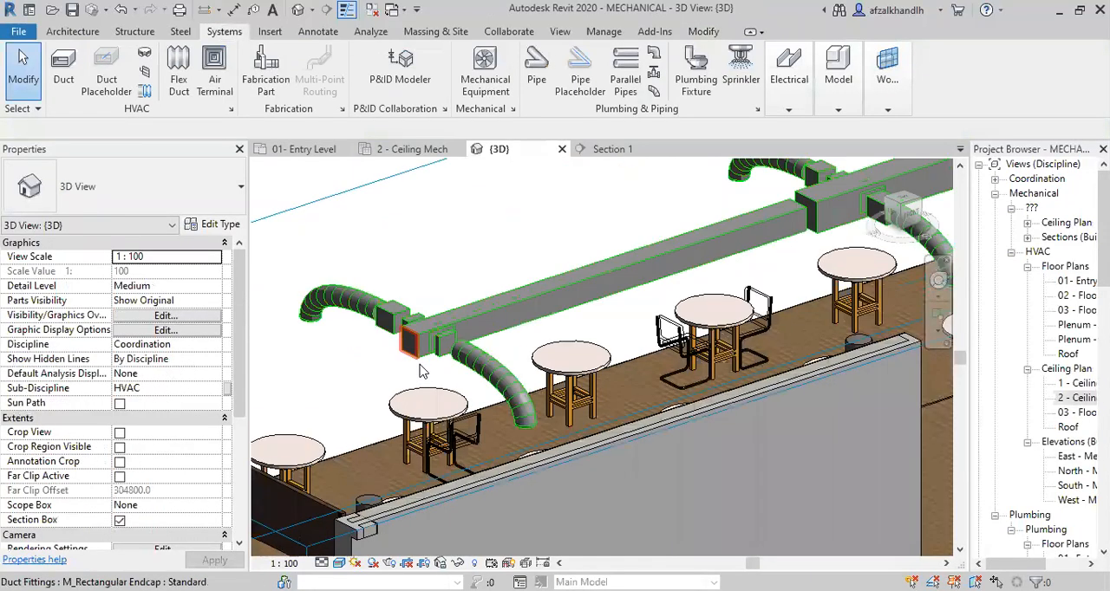
scroll(412, 346, down, 2)
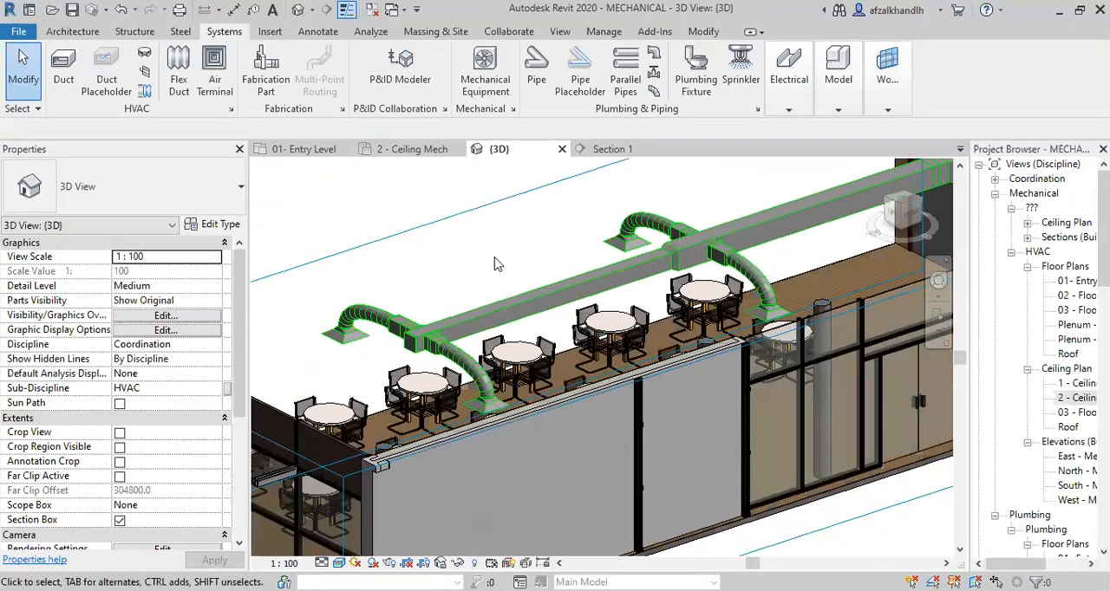
Return to the 01- Entry Level floor plan and select the flex duct serving the end branch's upper diffuser.
click(303, 149)
scroll(539, 368, down, 3)
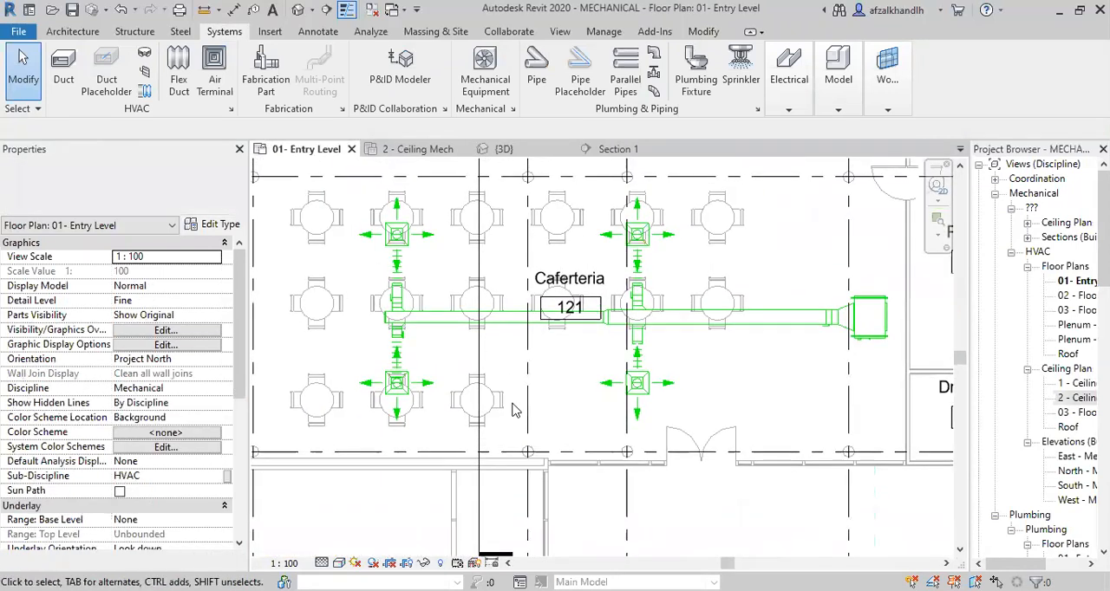
scroll(412, 250, up, 1)
scroll(406, 251, up, 1)
middle_drag(406, 252, 437, 325)
scroll(436, 315, up, 2)
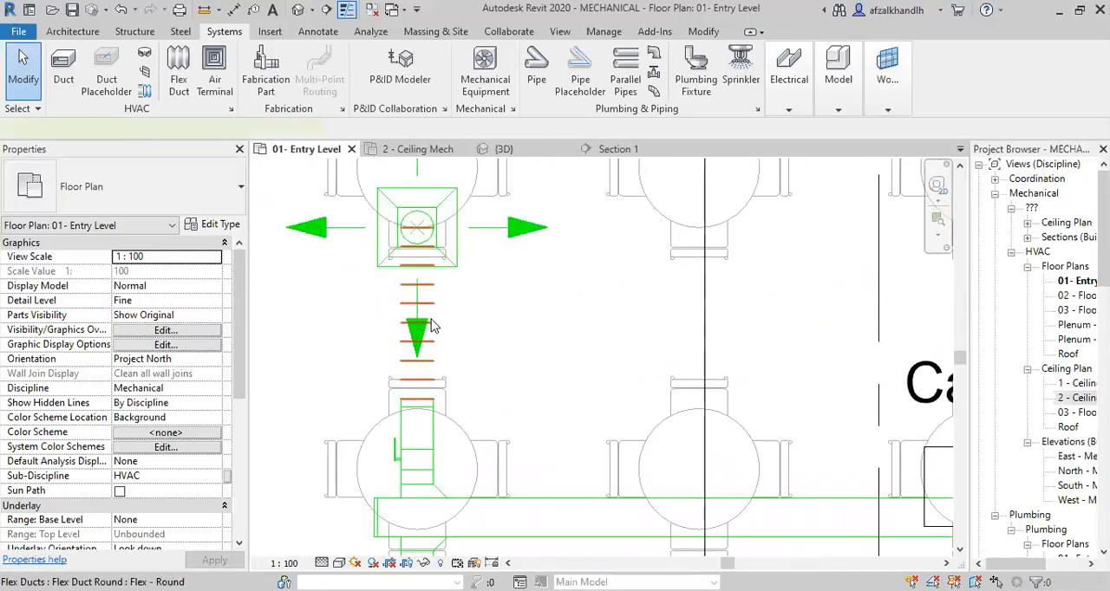
click(430, 326)
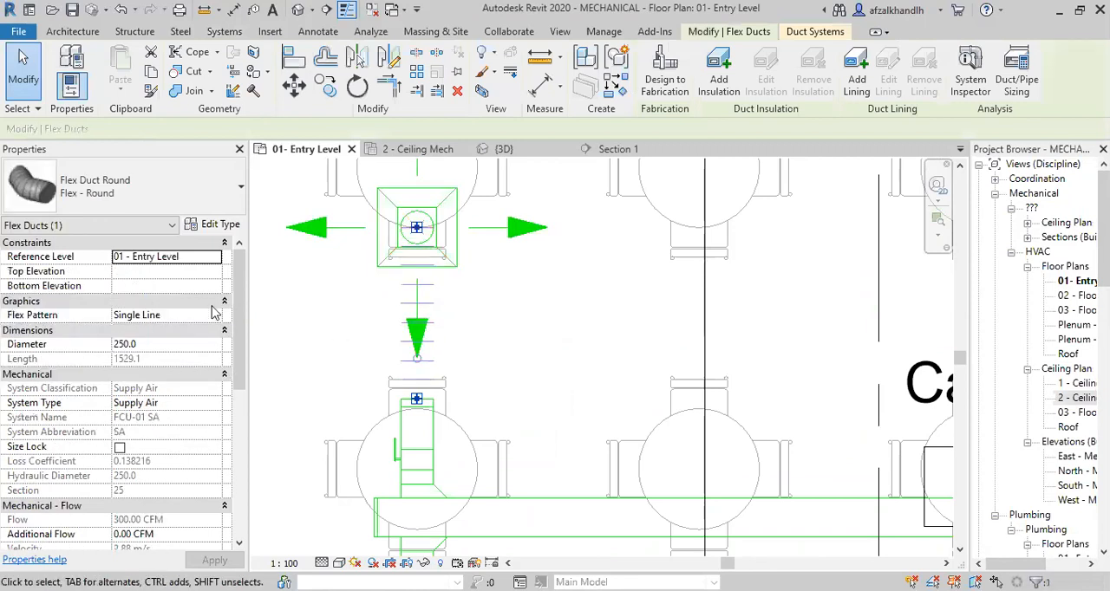
Try the Circle flex pattern on the selected flex duct.
click(215, 315)
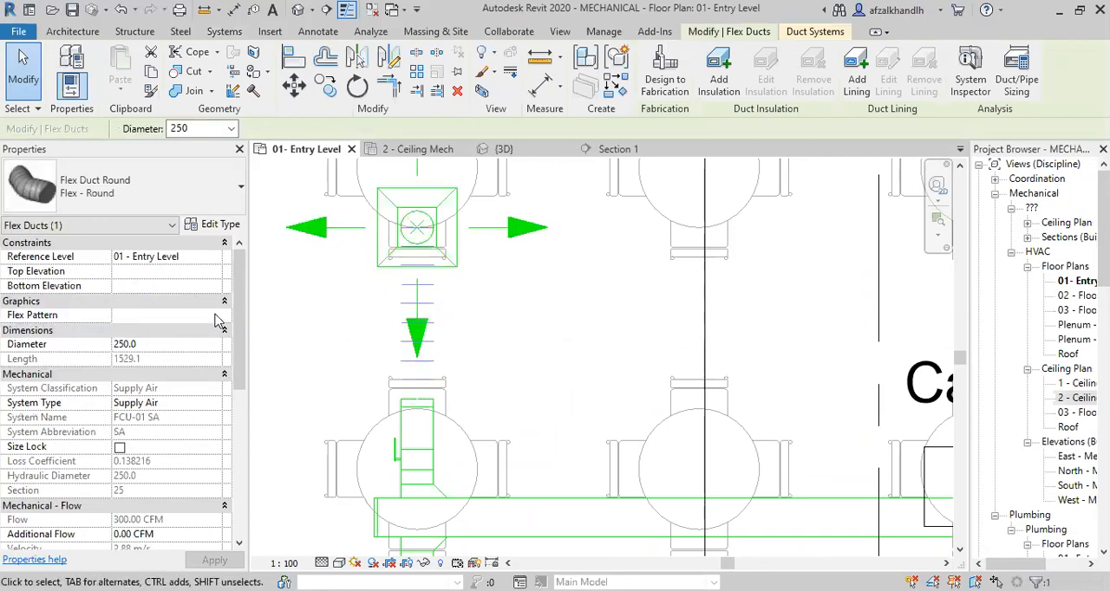
click(215, 315)
click(130, 342)
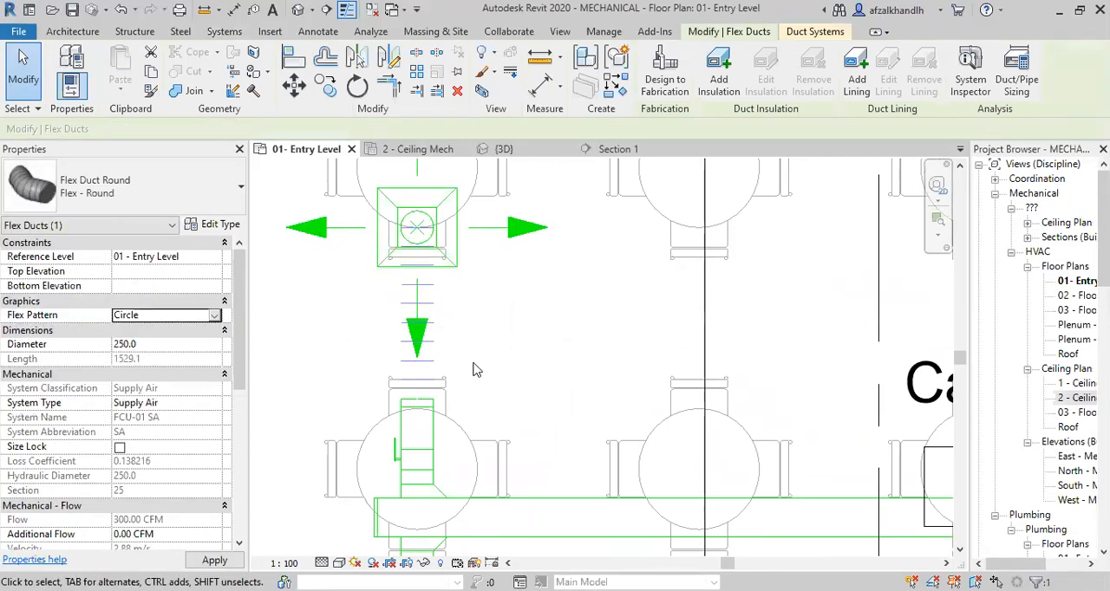
scroll(451, 314, up, 1)
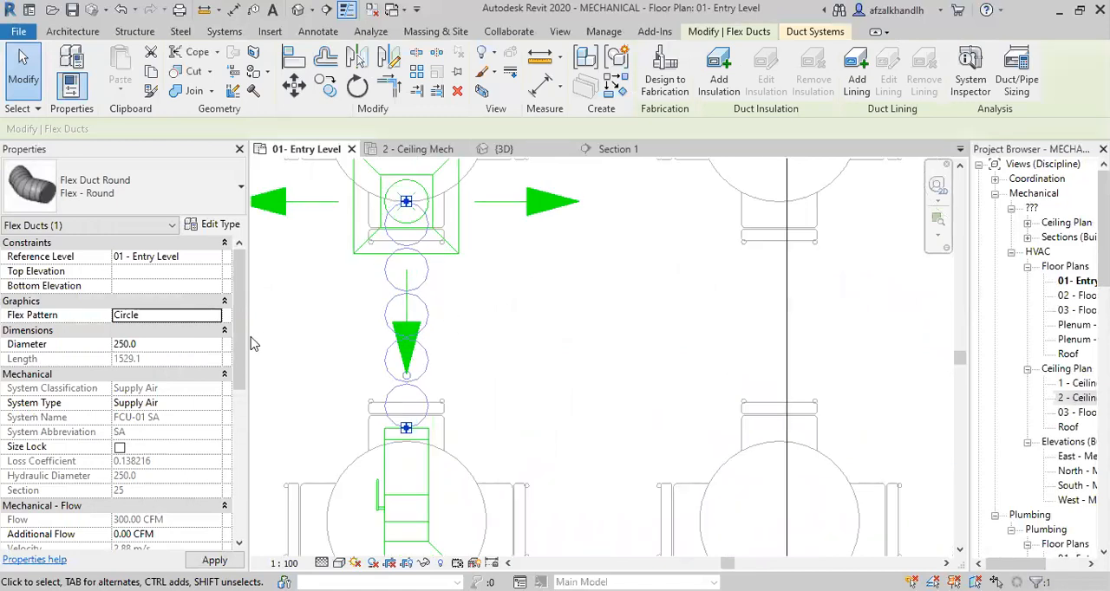
Set the selected flex duct's flex pattern to Undefined and deselect the duct.
click(215, 316)
click(215, 315)
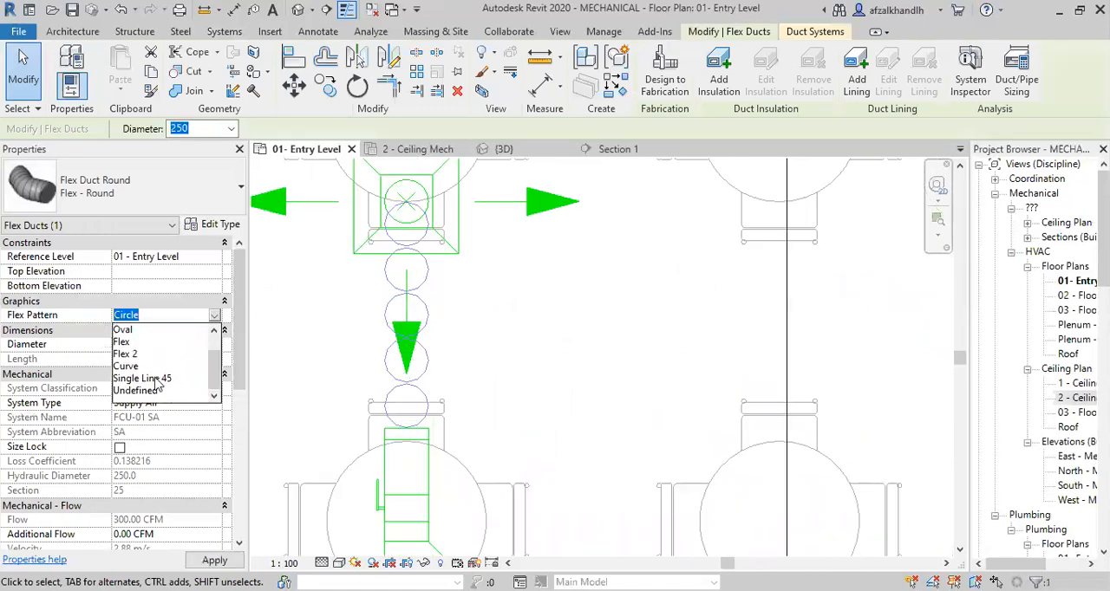
click(138, 391)
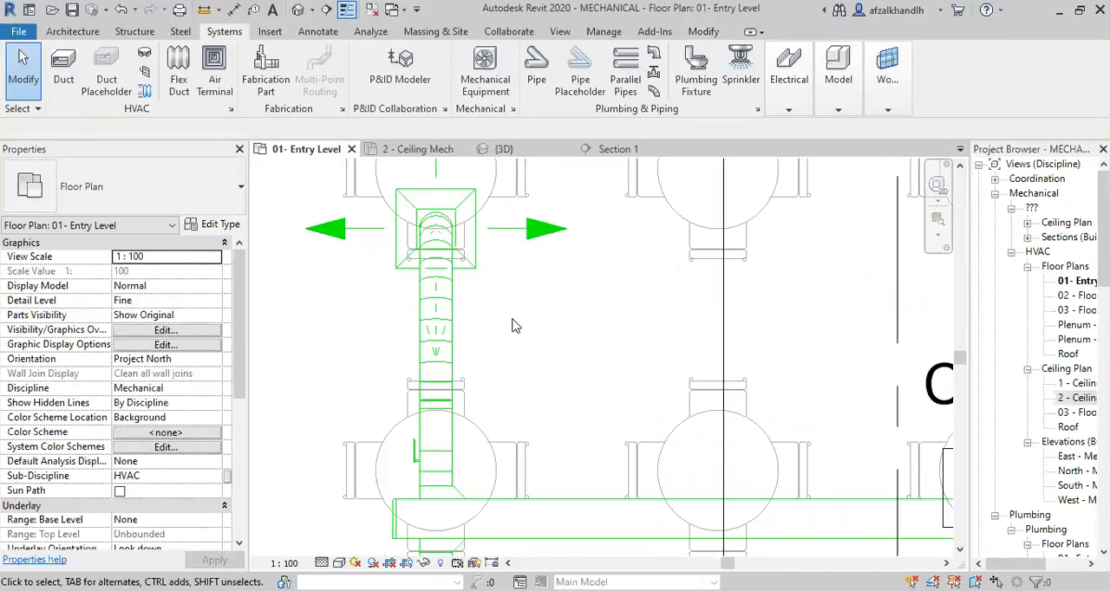
scroll(519, 330, down, 2)
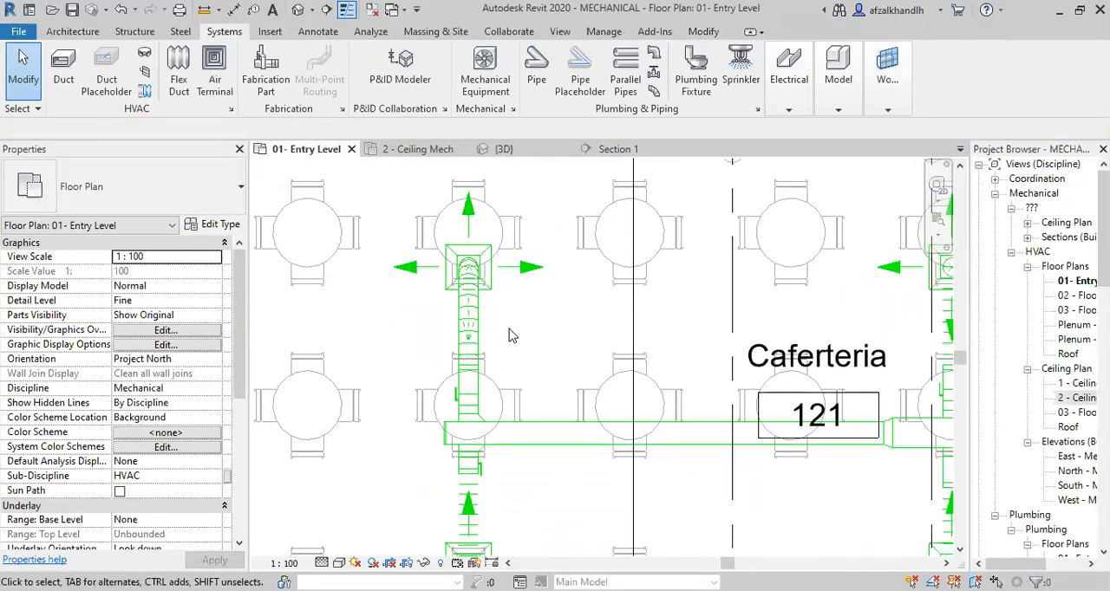
scroll(511, 336, down, 5)
In the 3D view, extend the section box outward past the Caferteria's long glazed wall behind the diffusers.
click(518, 152)
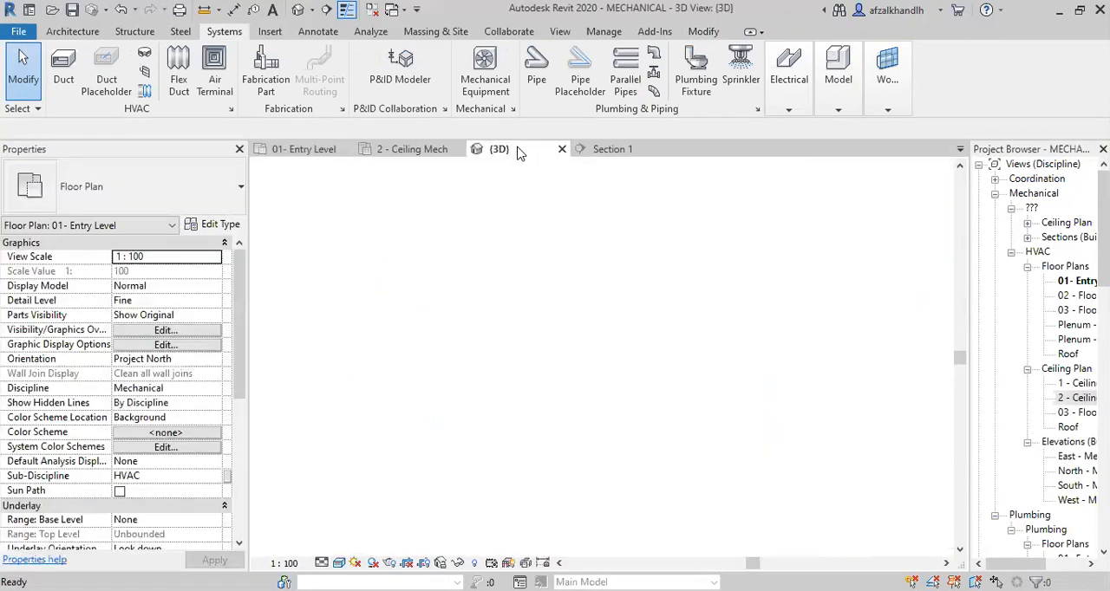
scroll(402, 347, up, 2)
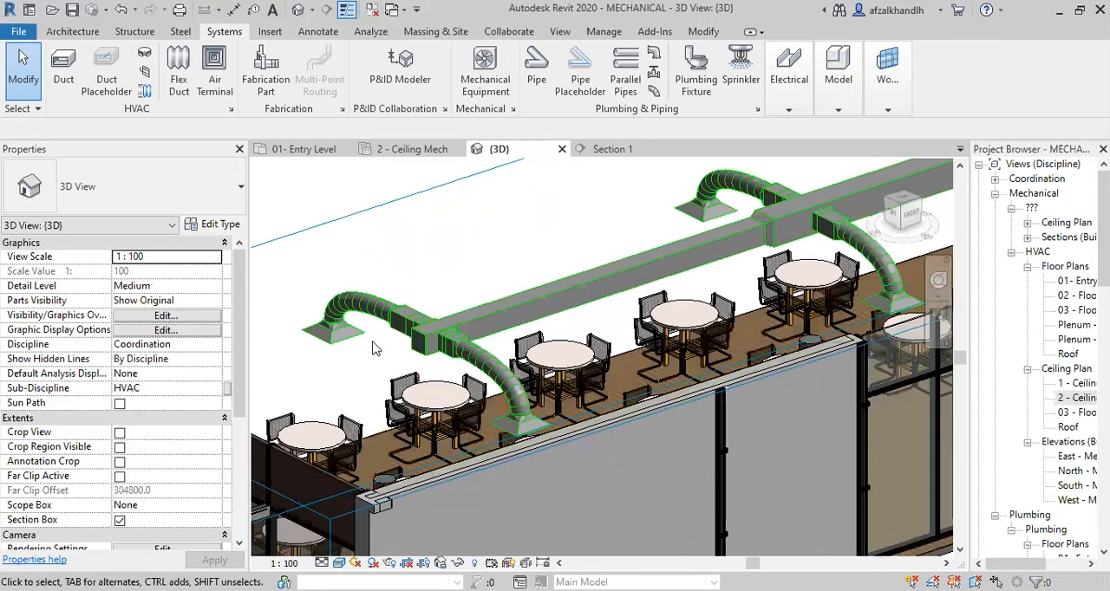
scroll(352, 336, up, 2)
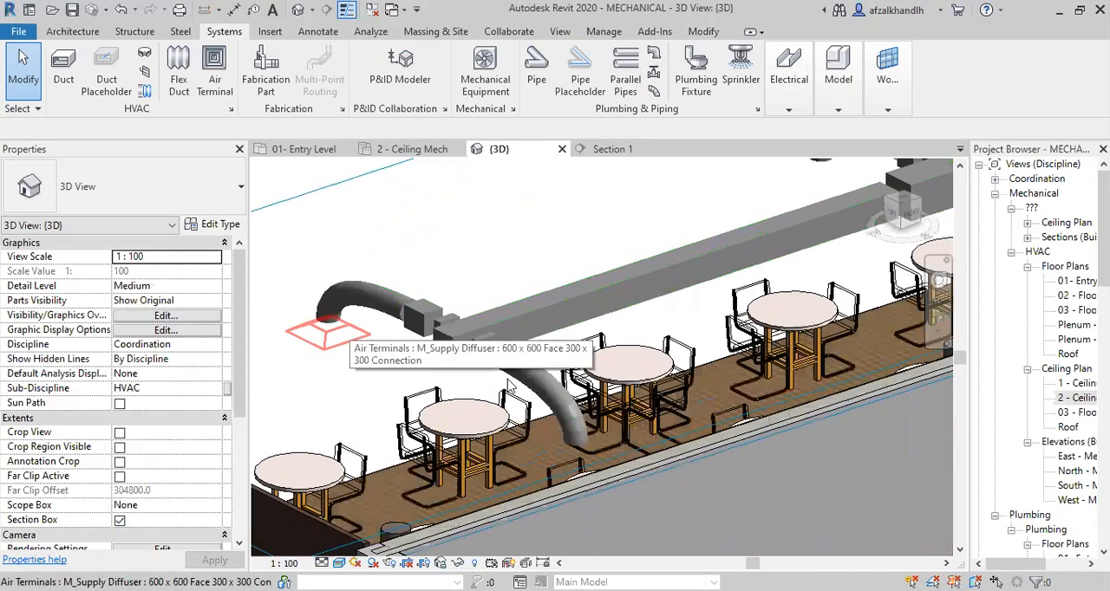
scroll(574, 281, down, 2)
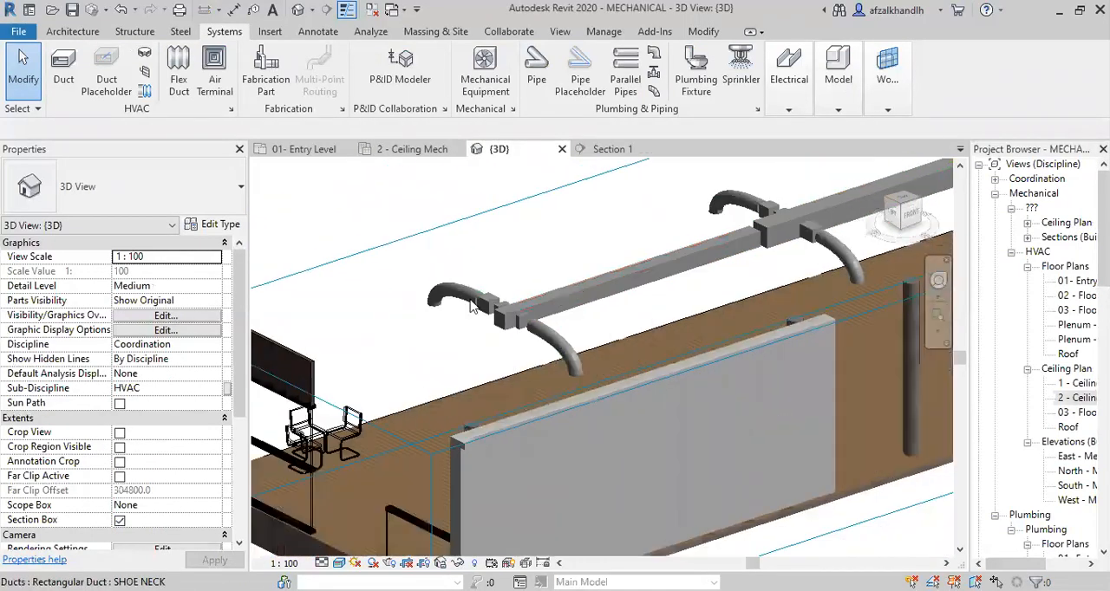
click(419, 268)
drag(574, 285, 526, 246)
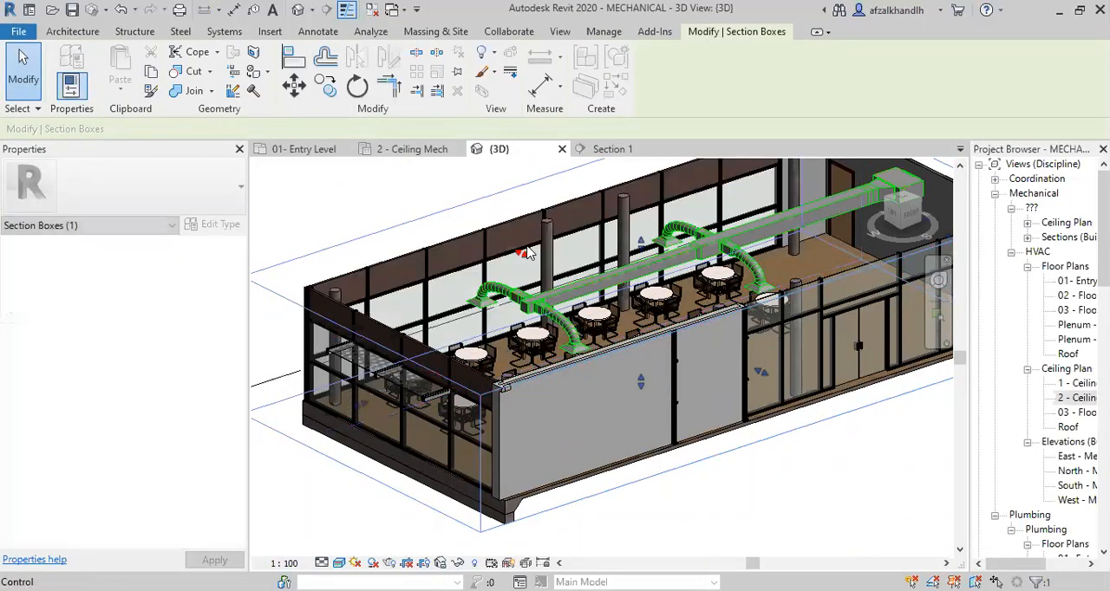
Examine the flex duct runs and the rectangular-to-round transitions between the rigid stubs and the diffusers in 3D.
scroll(721, 407, down, 1)
middle_drag(701, 471, 668, 520)
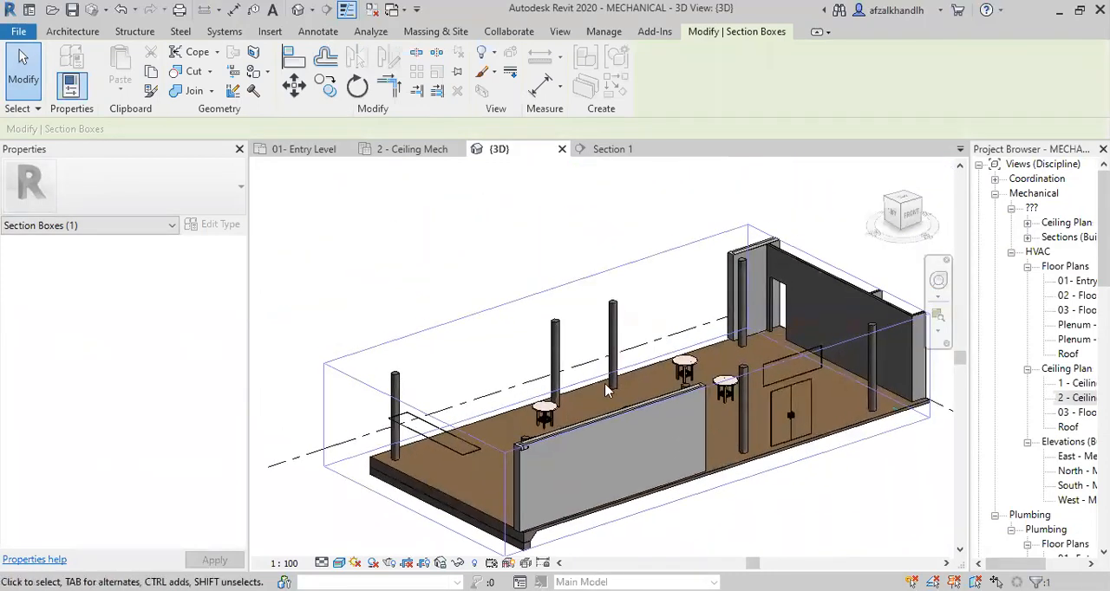
scroll(590, 374, up, 4)
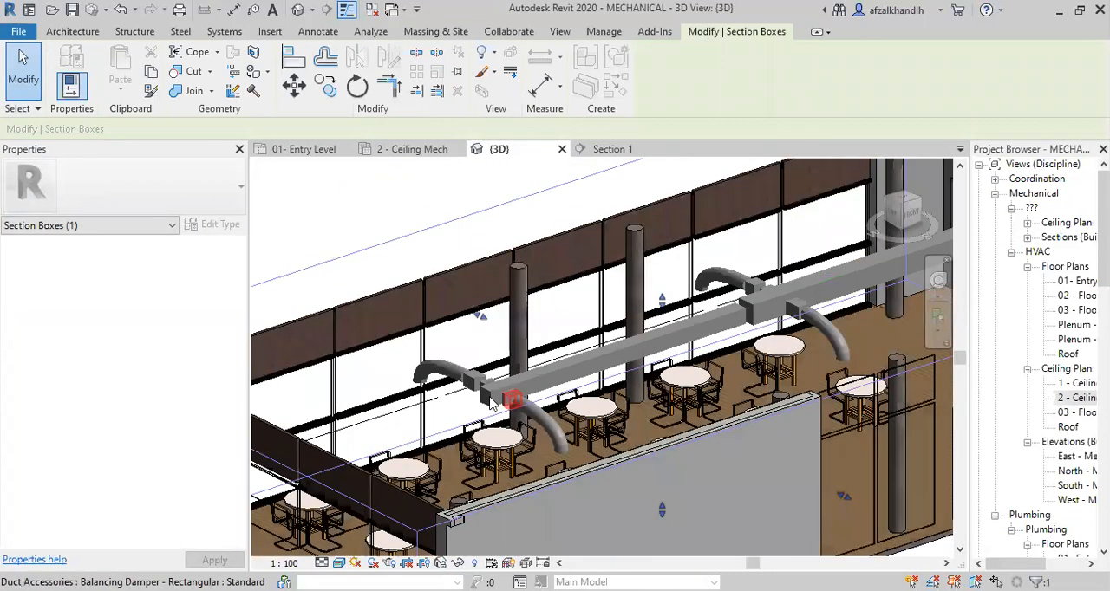
middle_drag(561, 436, 560, 426)
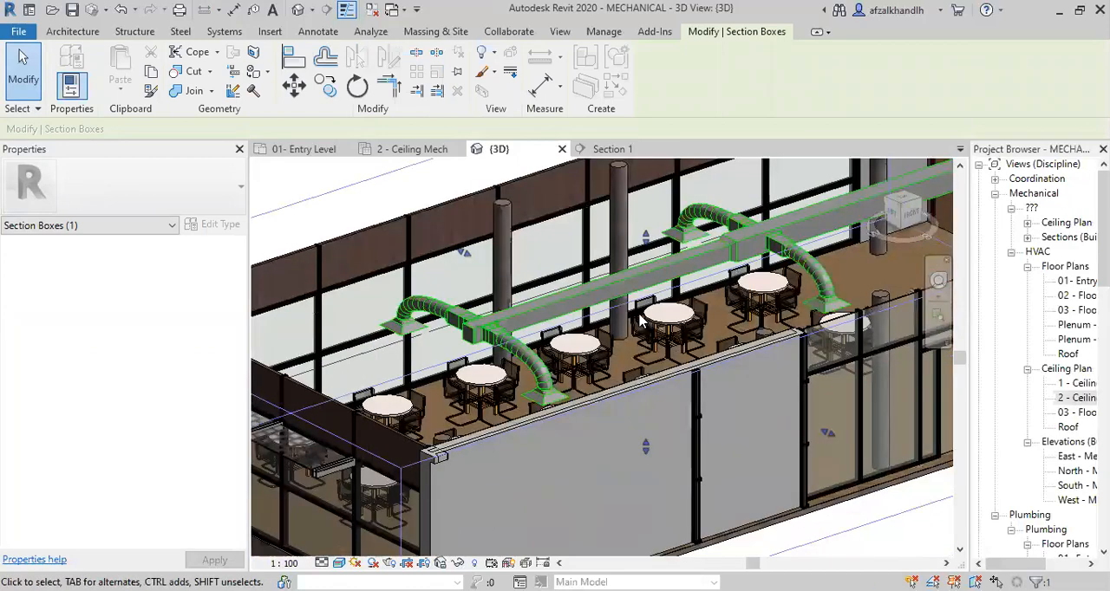
scroll(639, 315, down, 1)
middle_drag(752, 302, 715, 351)
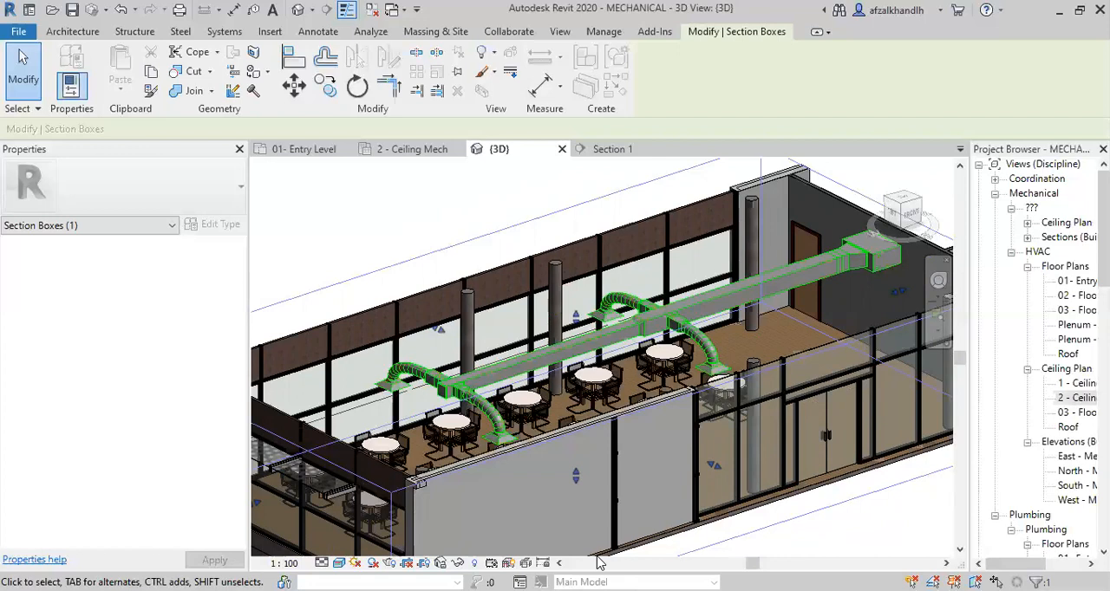
scroll(532, 388, up, 3)
scroll(639, 375, up, 3)
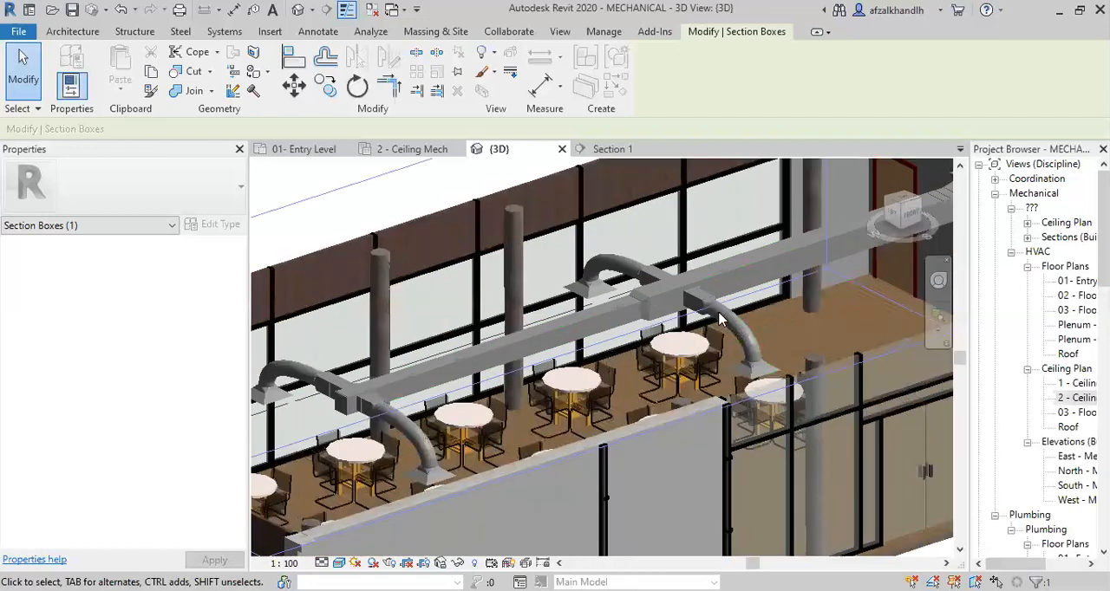
scroll(724, 303, up, 2)
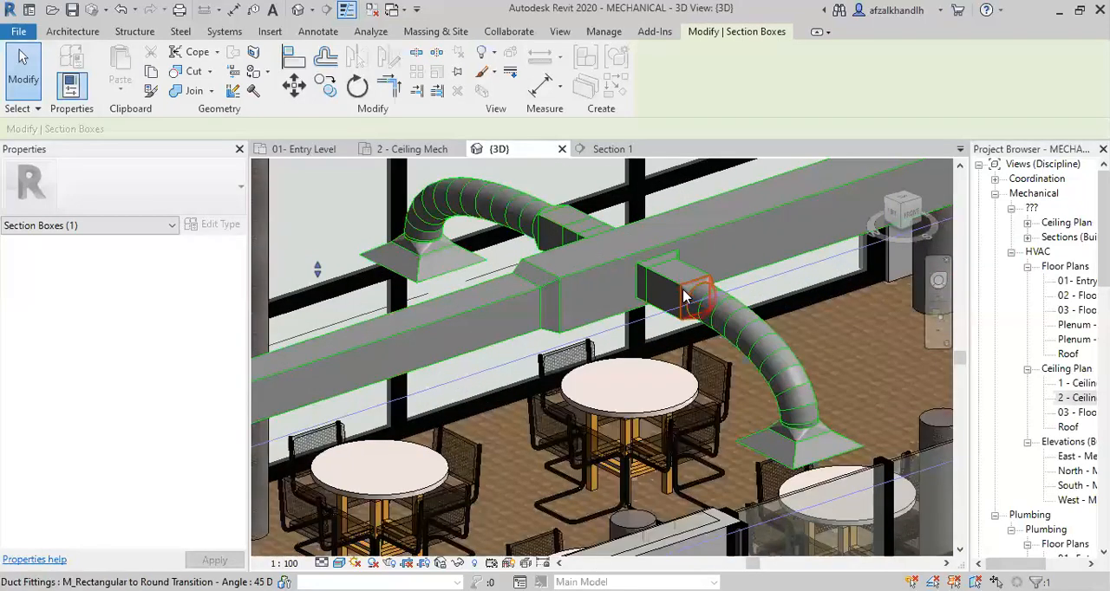
scroll(683, 294, up, 2)
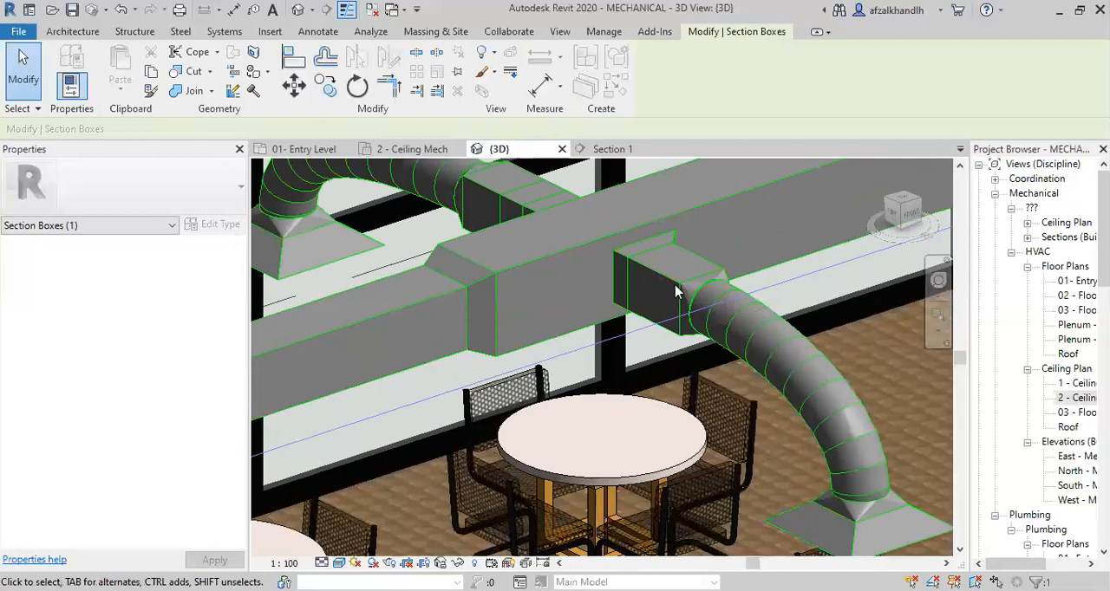
Inspect the flex duct branches in 3D and select the rectangular balancing damper on the stub at the main duct's end.
scroll(678, 294, down, 3)
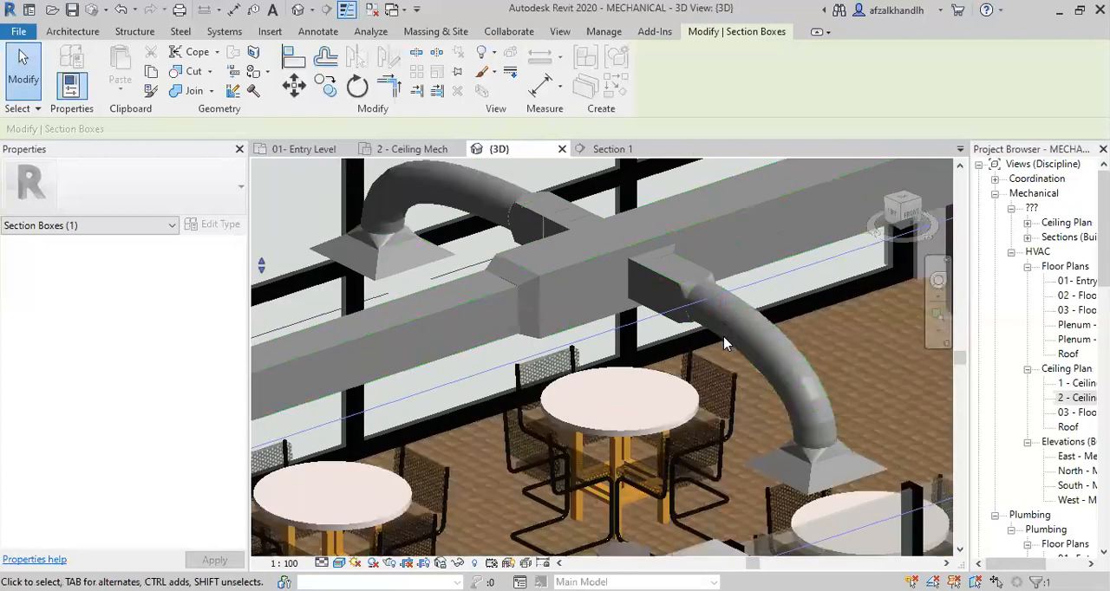
scroll(707, 326, up, 2)
scroll(671, 308, down, 3)
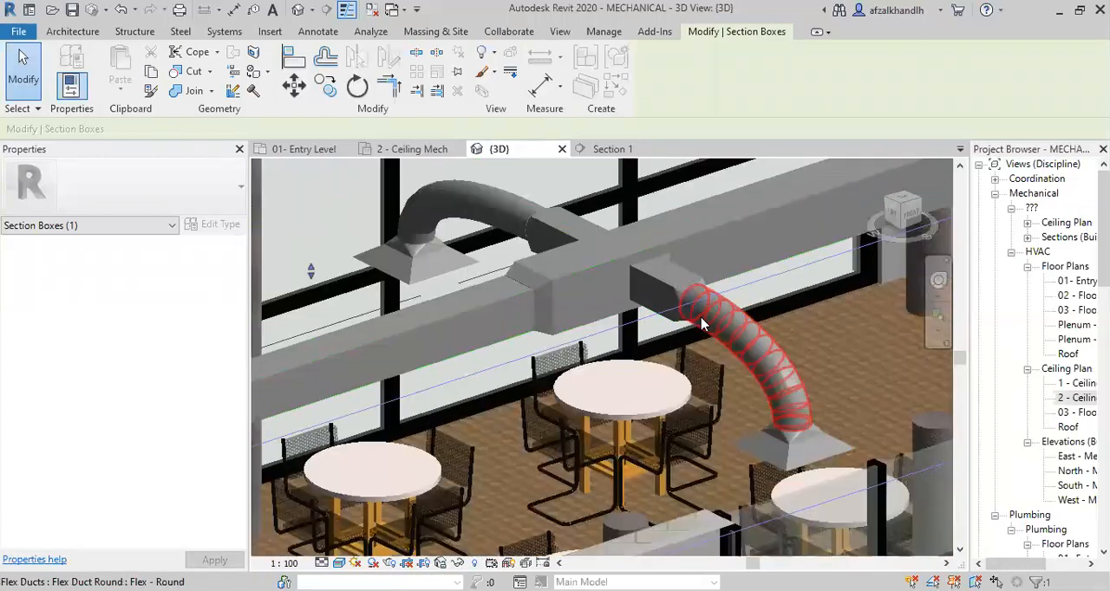
scroll(664, 294, down, 3)
middle_drag(499, 376, 593, 330)
scroll(416, 345, up, 2)
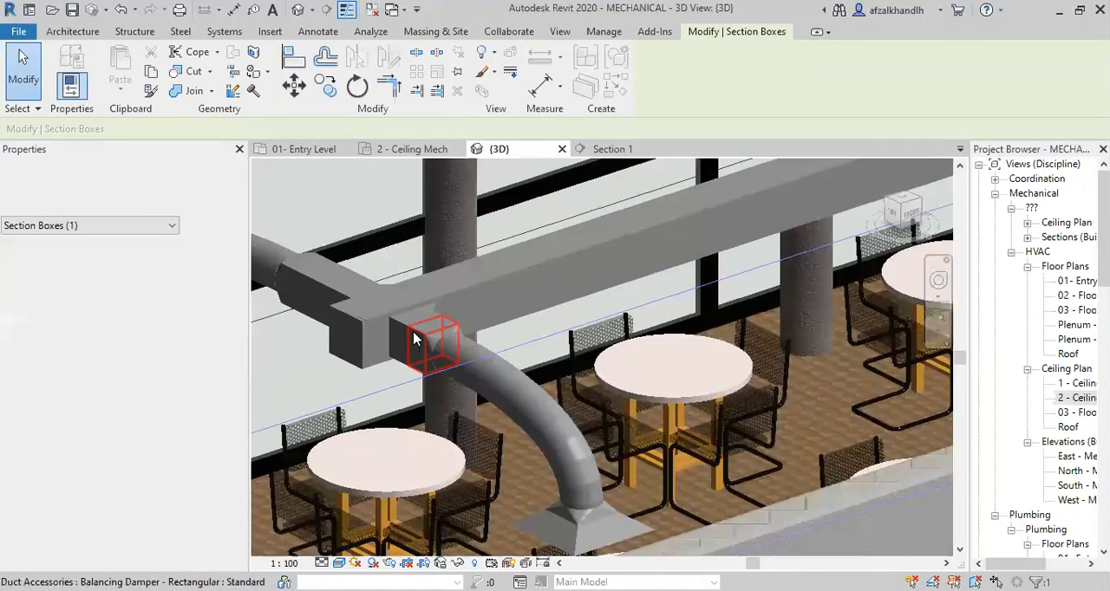
click(412, 330)
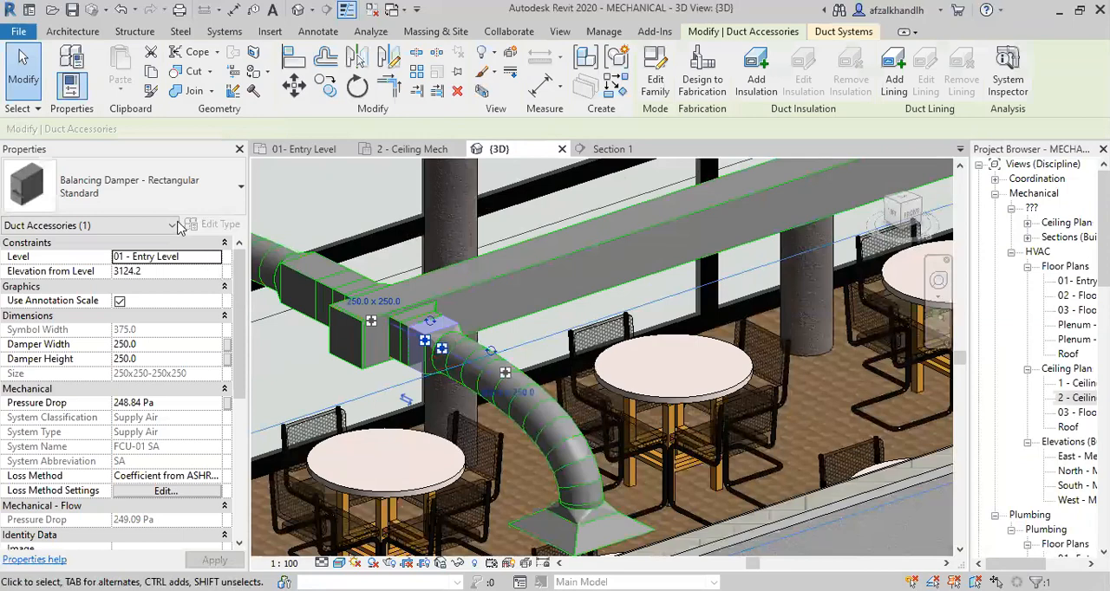
Deselect the balancing damper and review the complete Caferteria supply duct run down to the end diffuser's flex connection.
scroll(698, 364, down, 2)
middle_drag(700, 364, 614, 437)
scroll(614, 437, down, 2)
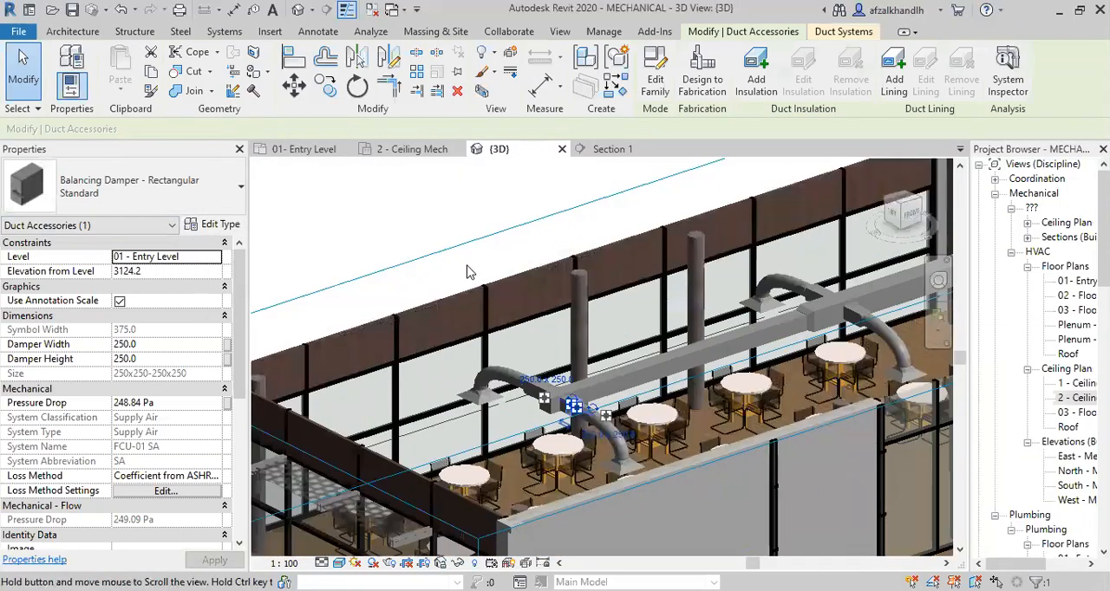
scroll(437, 242, up, 1)
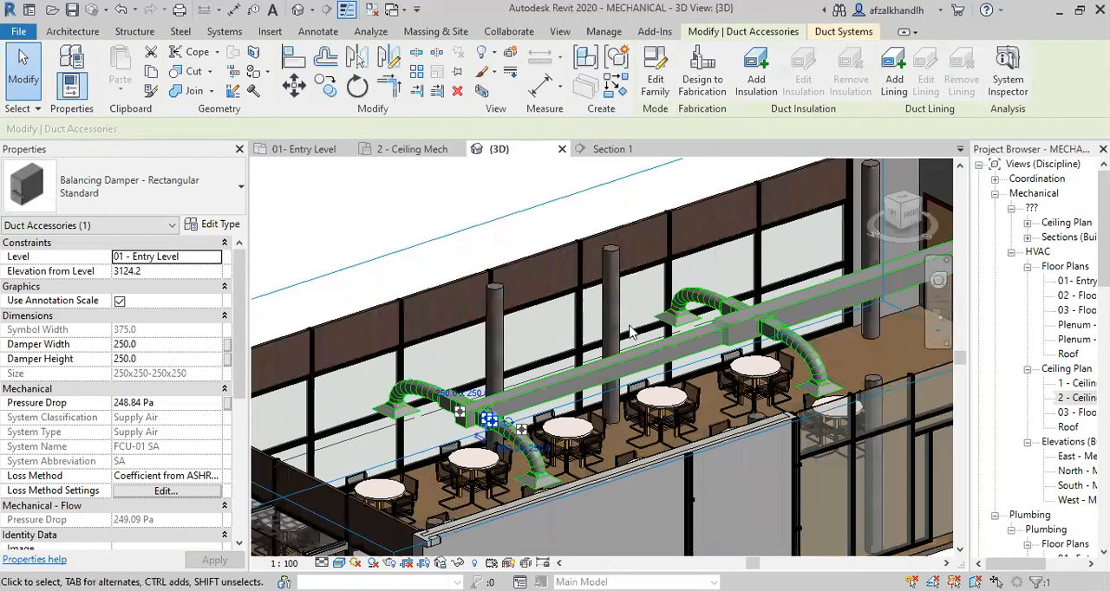
click(606, 482)
scroll(606, 482, down, 2)
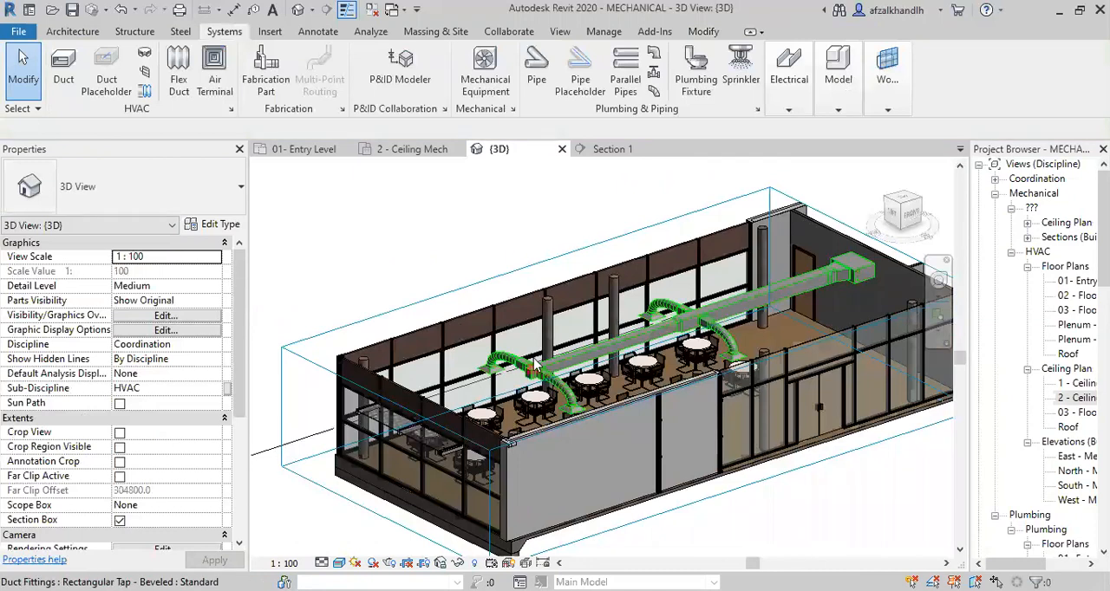
scroll(535, 368, up, 4)
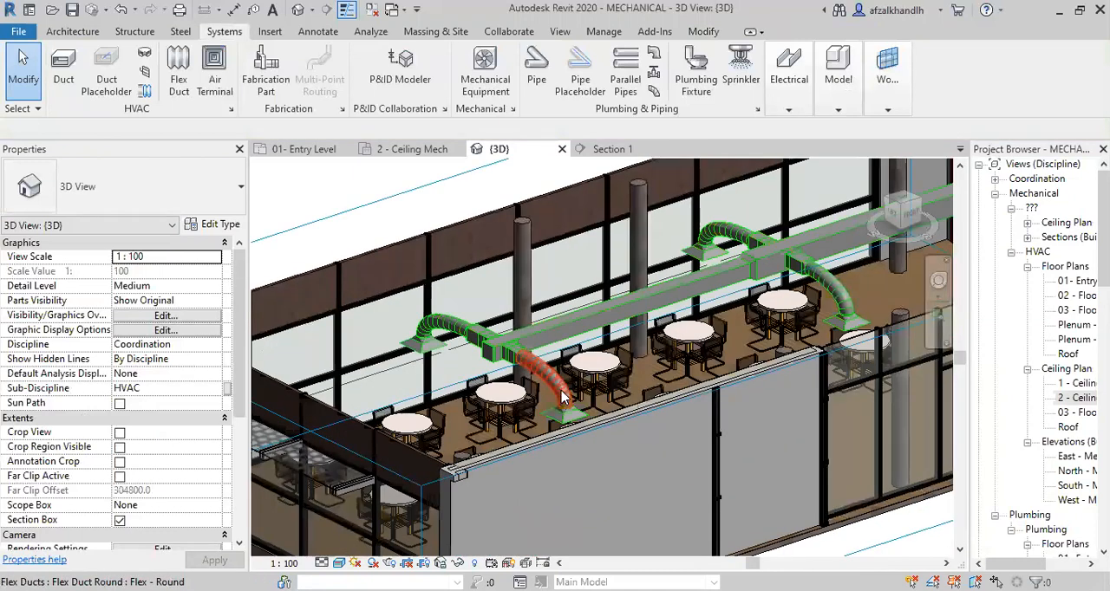
scroll(563, 397, up, 3)
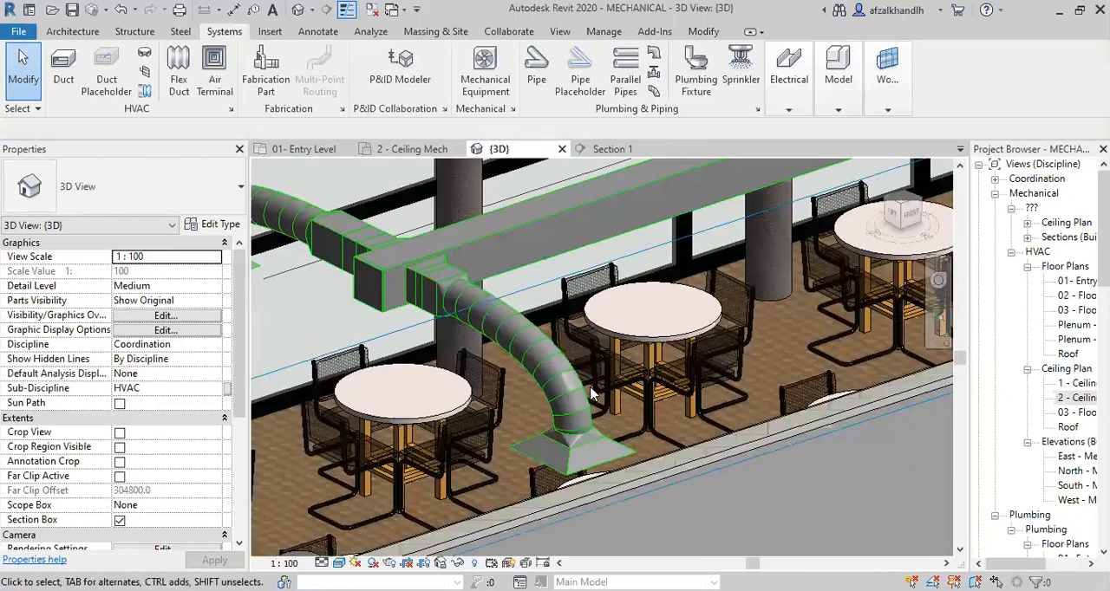